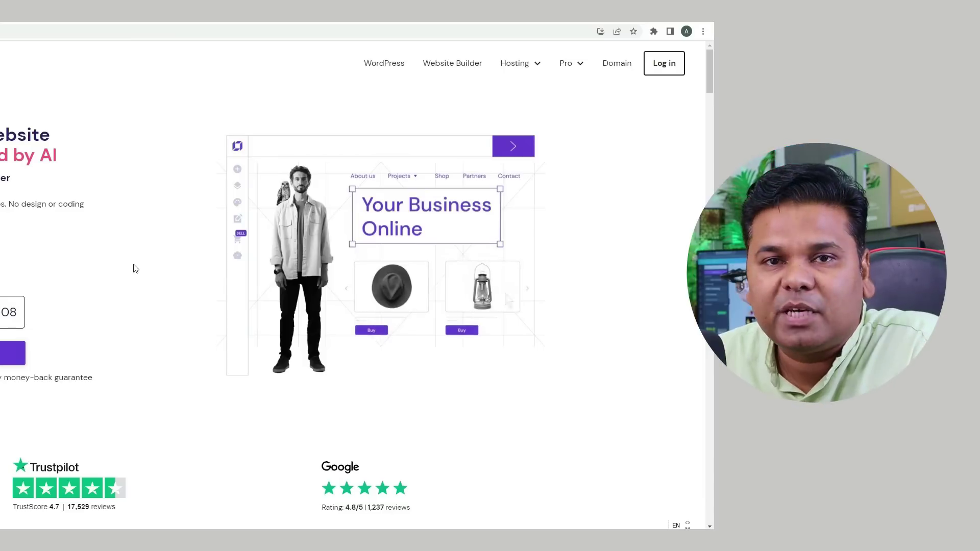
Go to Hostinger's Web Hosting page and view the ₹69, ₹149 and ₹289 plan cards.
left_click(515, 71)
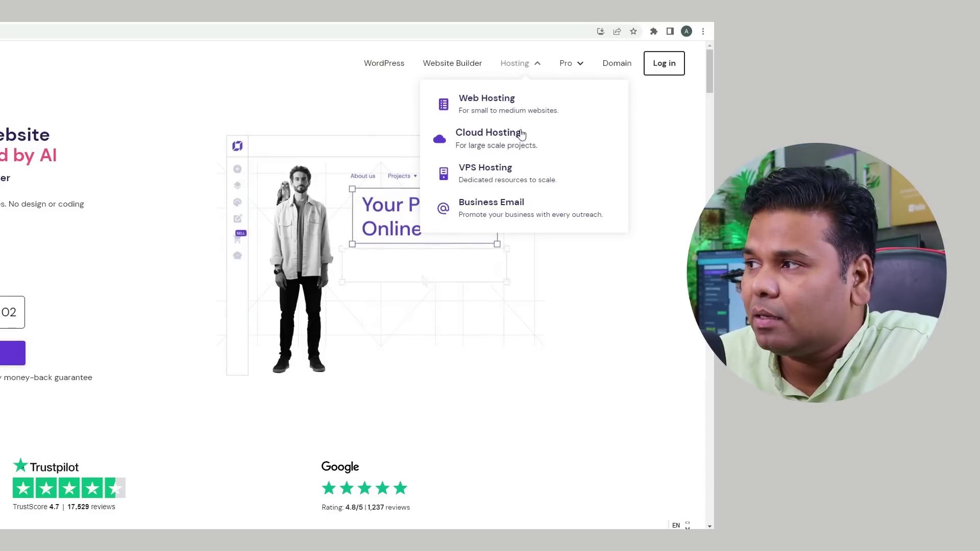
left_click(501, 100)
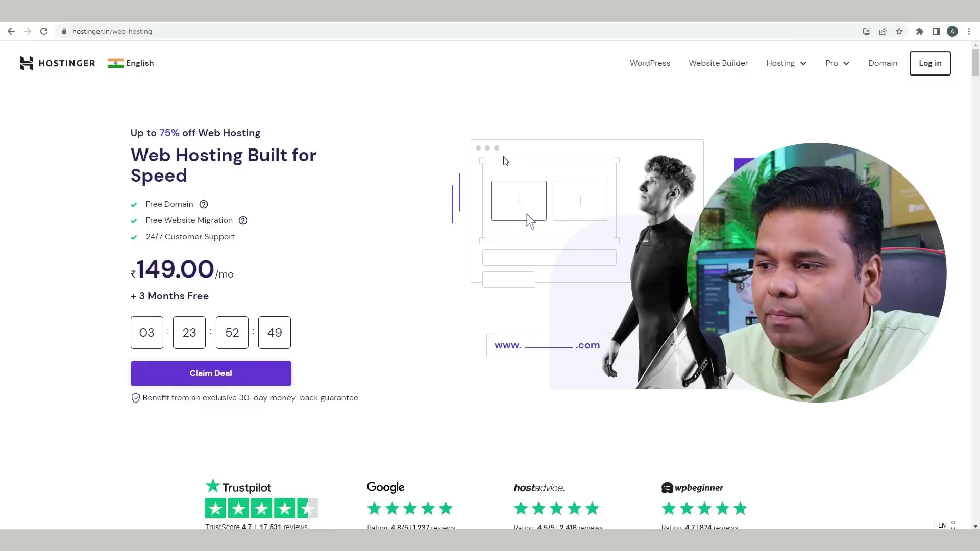
scroll(235, 170, "down", 10)
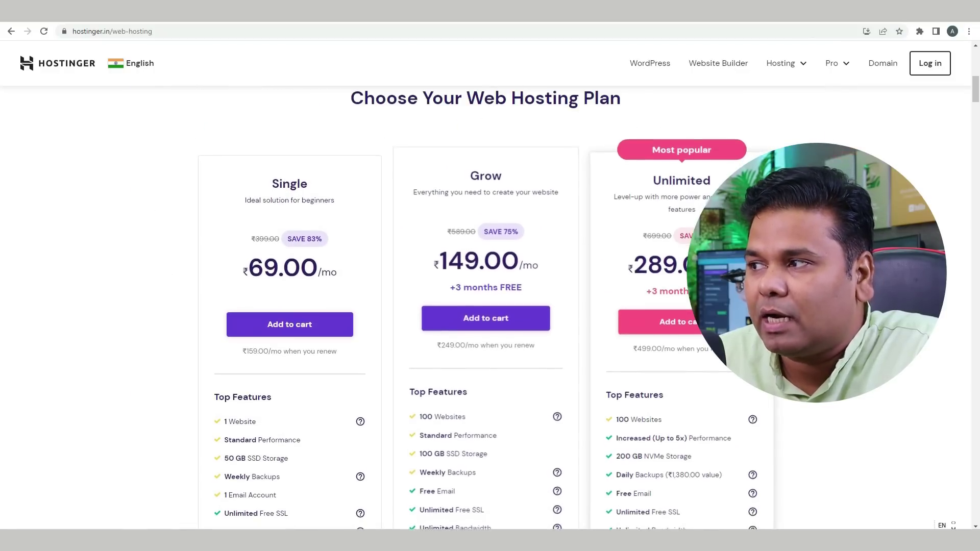
scroll(663, 230, "down", 2)
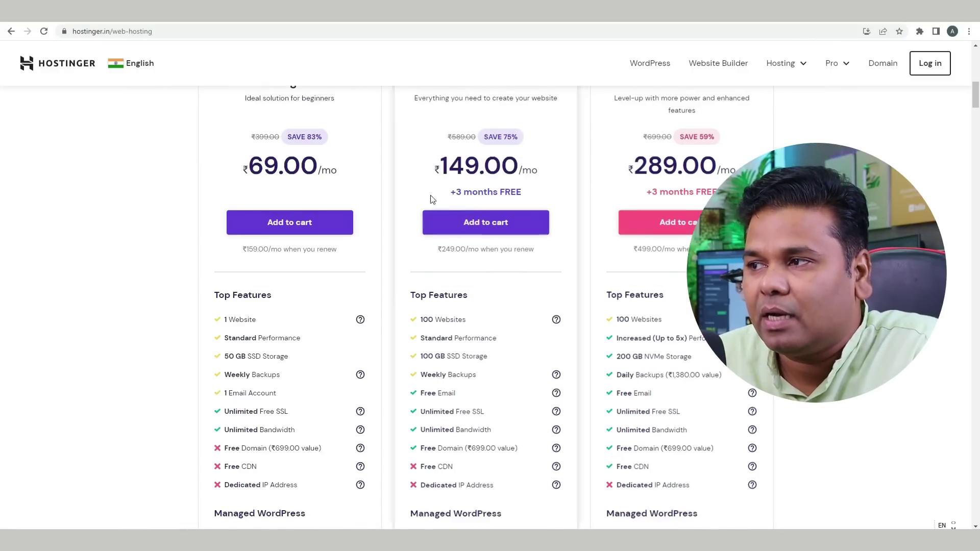
scroll(504, 229, "up", 1)
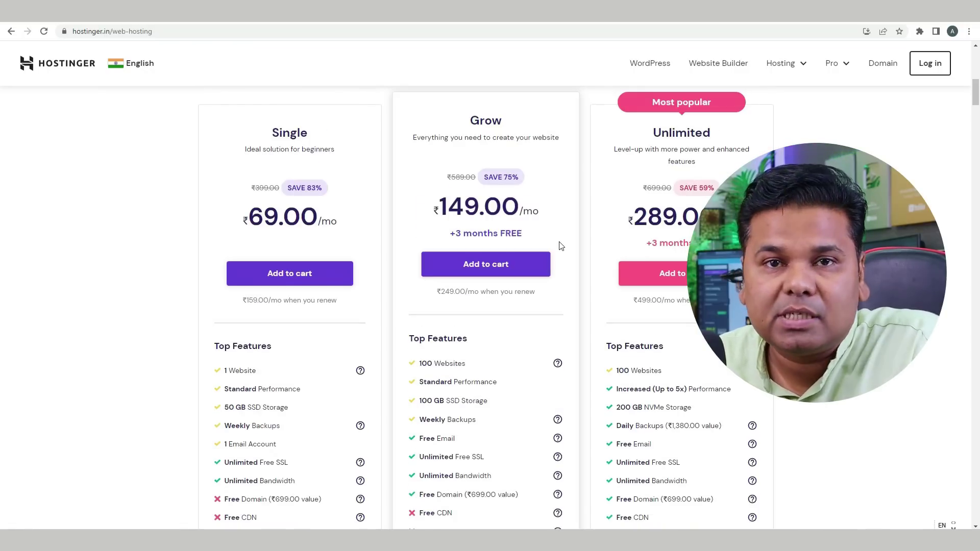
scroll(437, 388, "down", 2)
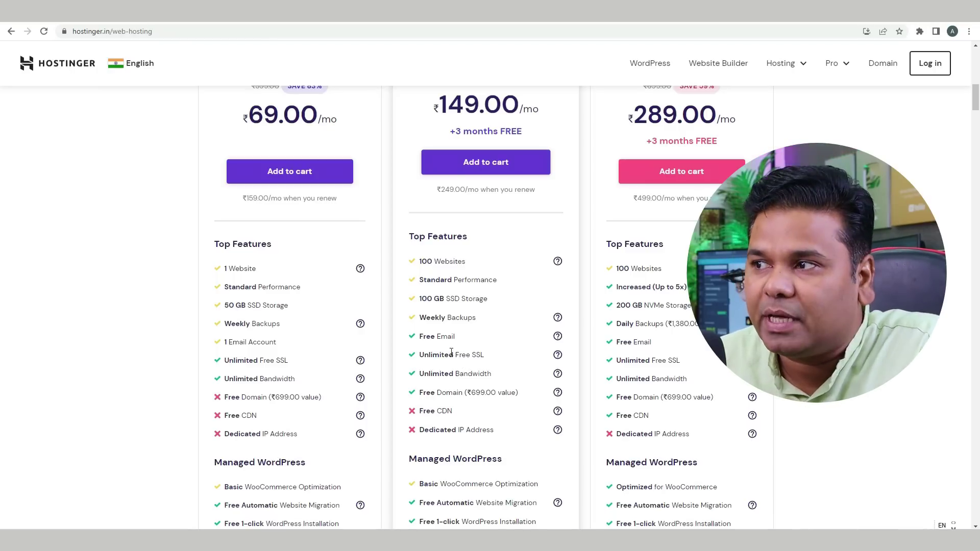
Add the Grow plan to the cart, compare billing periods, and settle on 12 months.
left_click(502, 163)
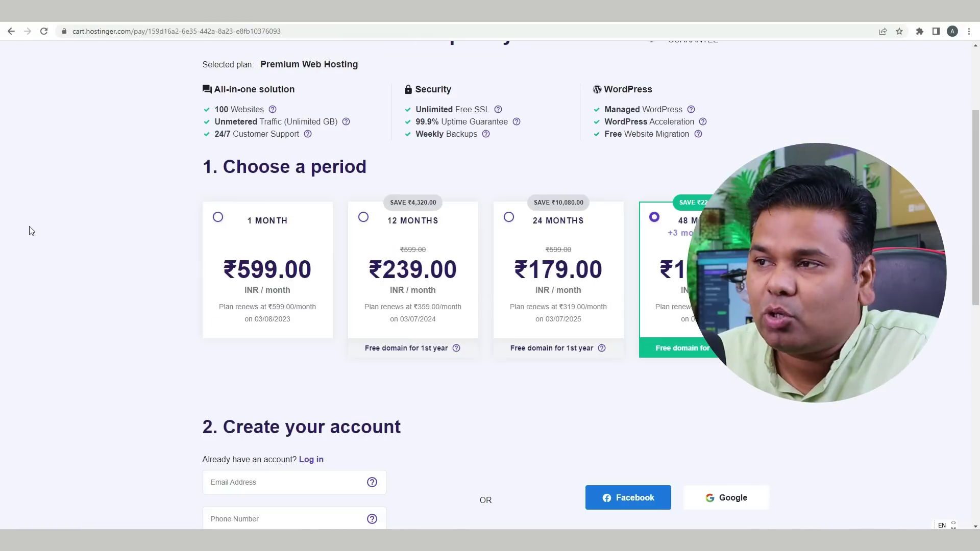
left_click(217, 218)
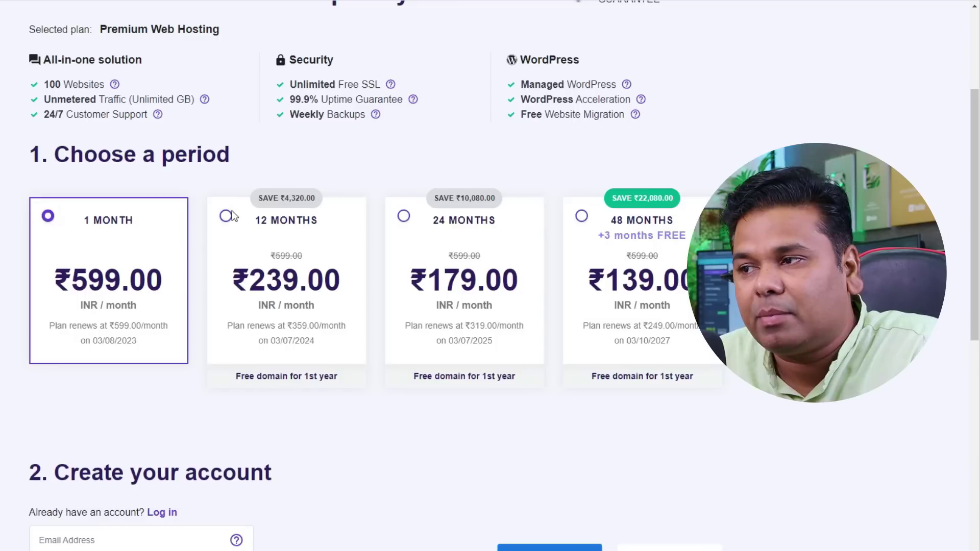
left_click(363, 217)
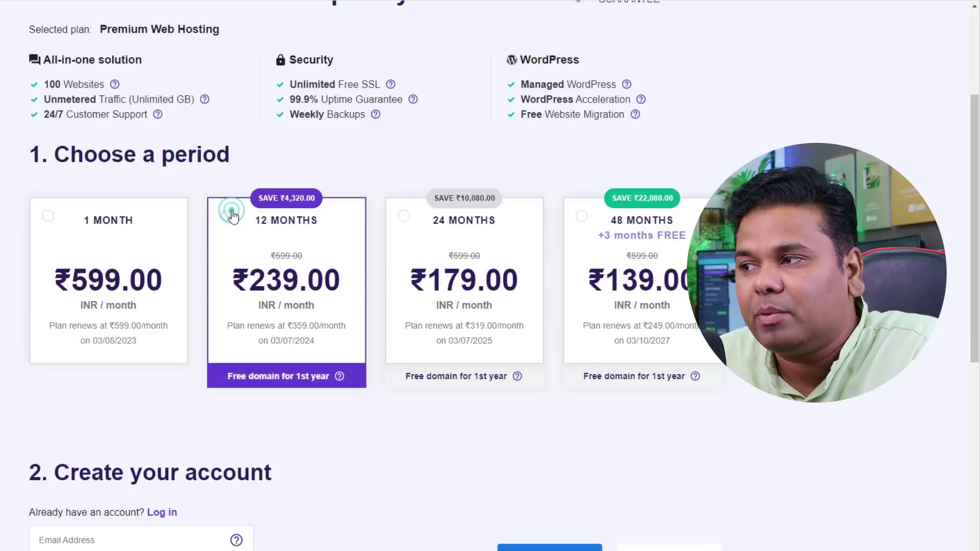
left_click(409, 219)
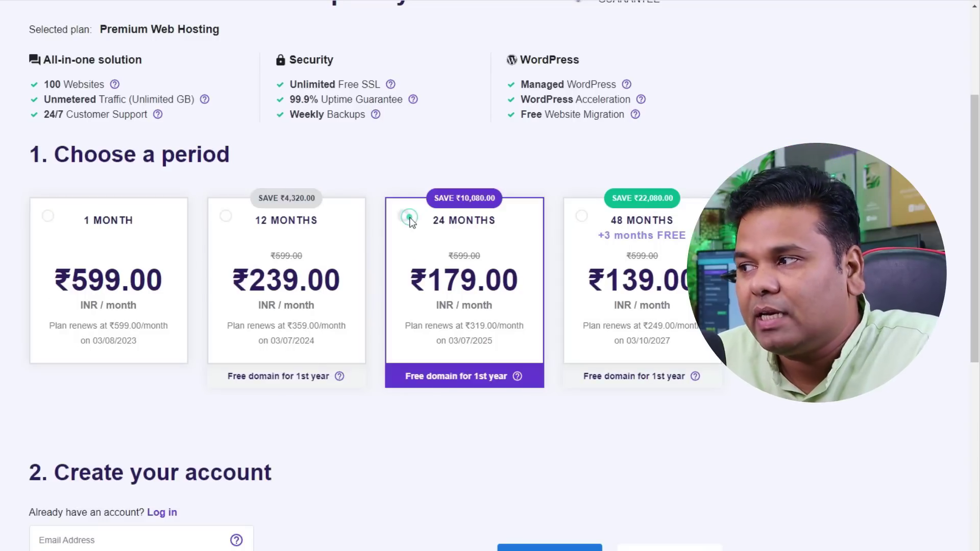
left_click(585, 226)
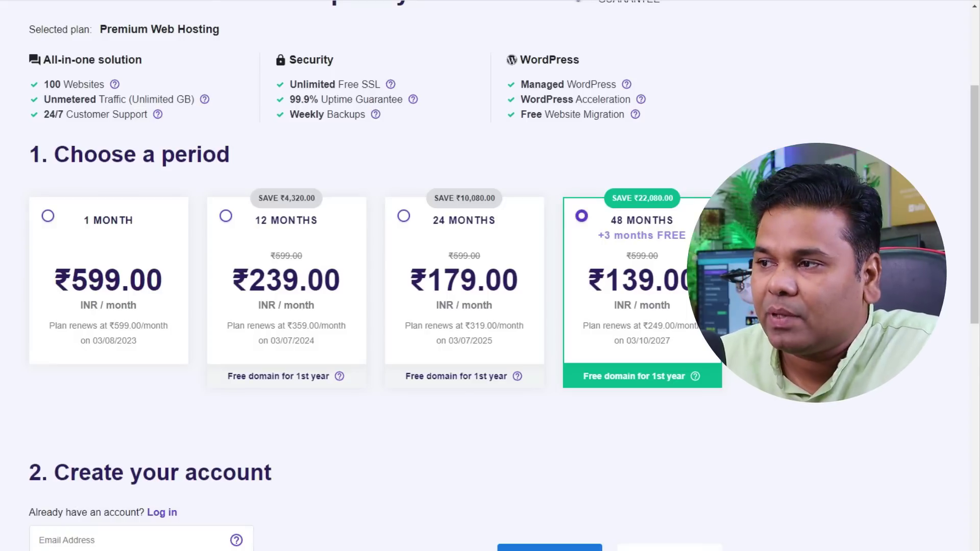
left_click(224, 217)
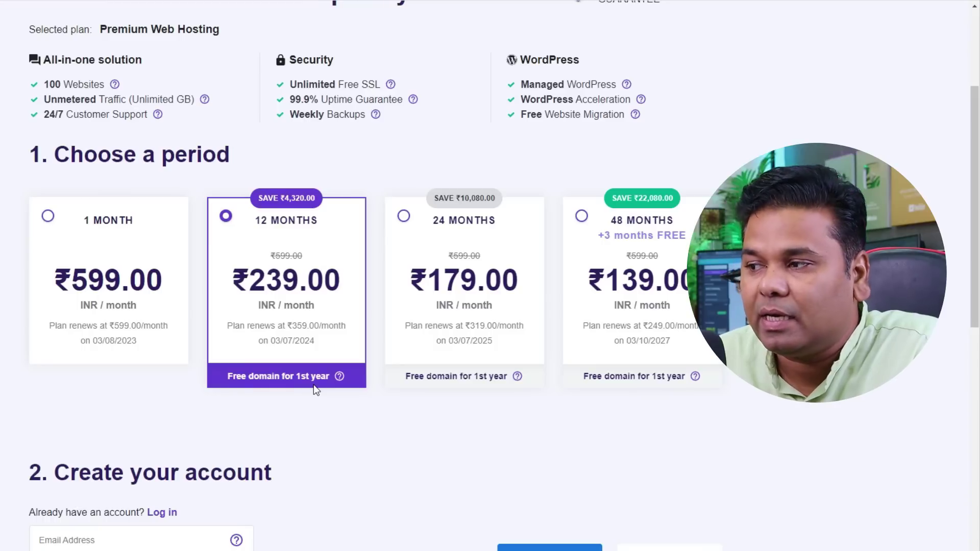
left_click(85, 221)
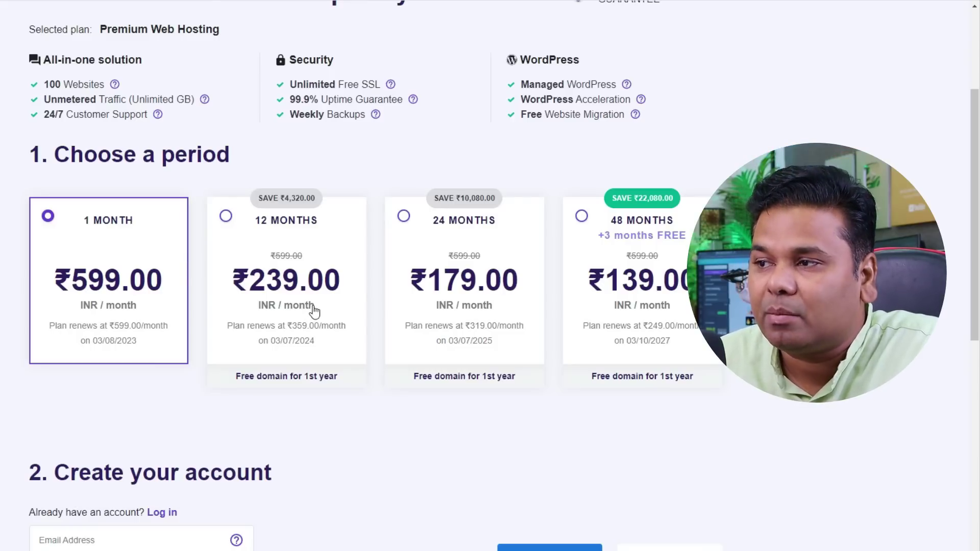
left_click(226, 216)
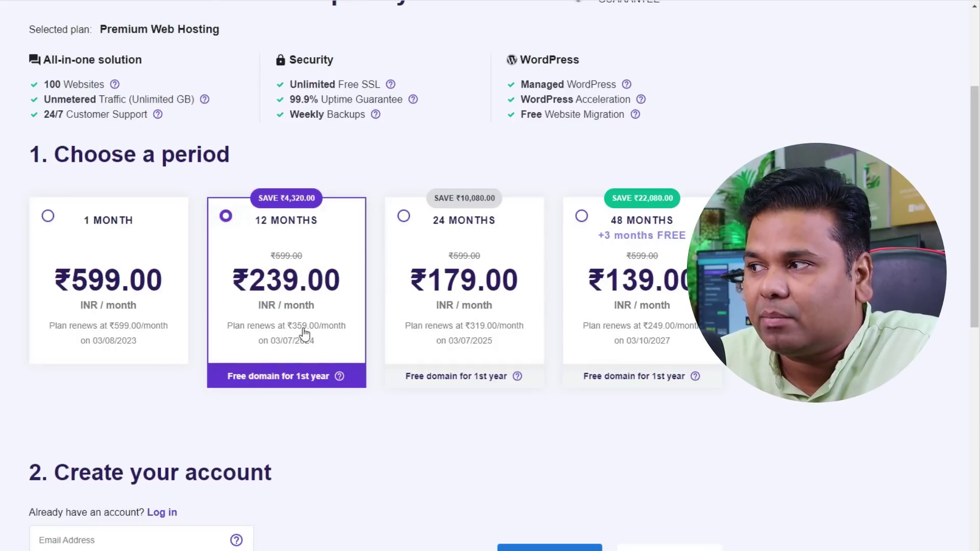
scroll(304, 333, "down", 4)
scroll(304, 332, "down", 6)
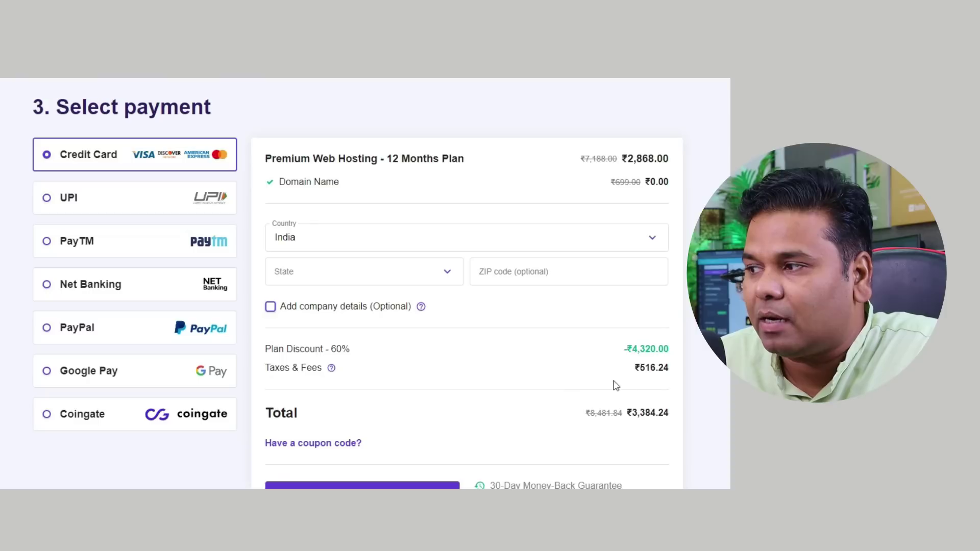
Apply coupon MYBIGGUIDE, raising the discount to 64% and the total to ₹3,045.82.
left_click_drag(640, 367, 655, 376)
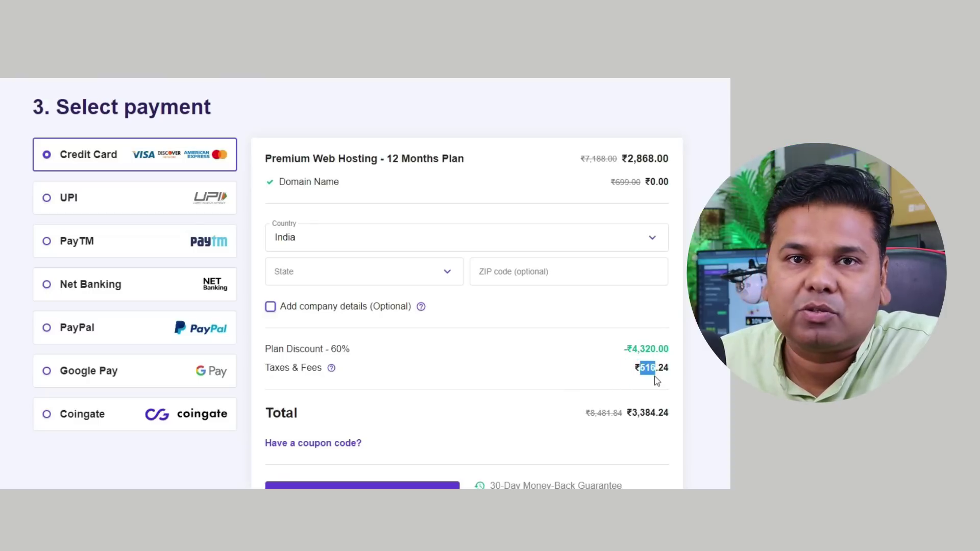
scroll(446, 347, "down", 1)
left_click(344, 384)
left_click(334, 422)
type("MYBIGGUIDE")
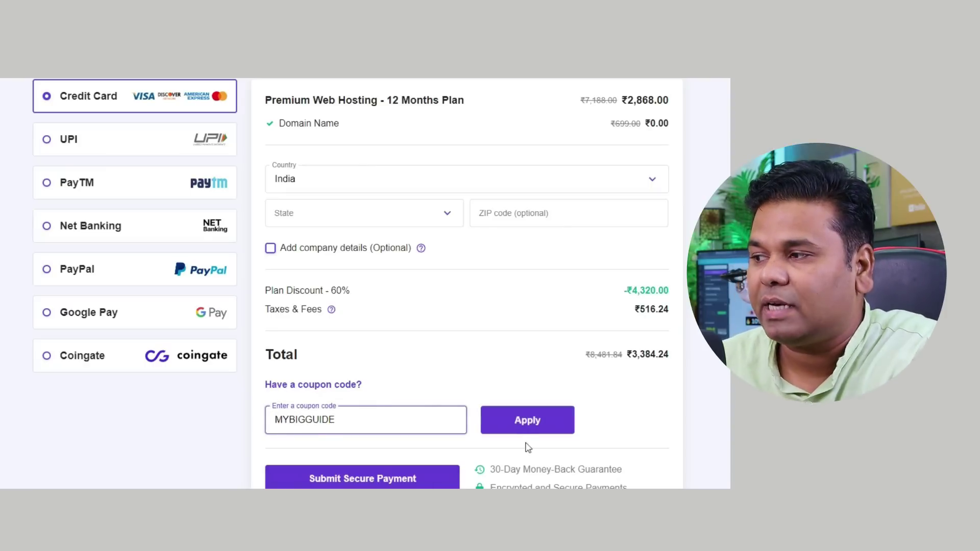
left_click(522, 433)
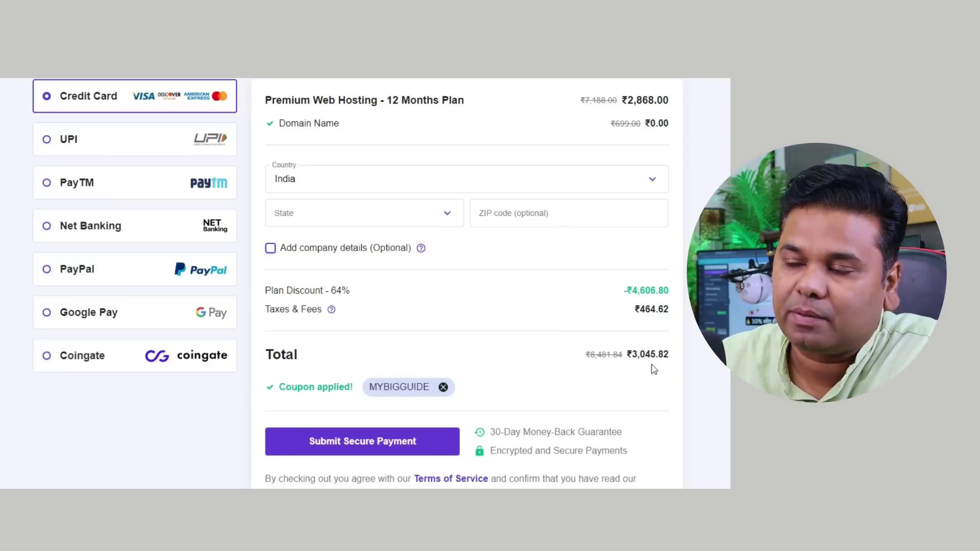
scroll(654, 369, "up", 2)
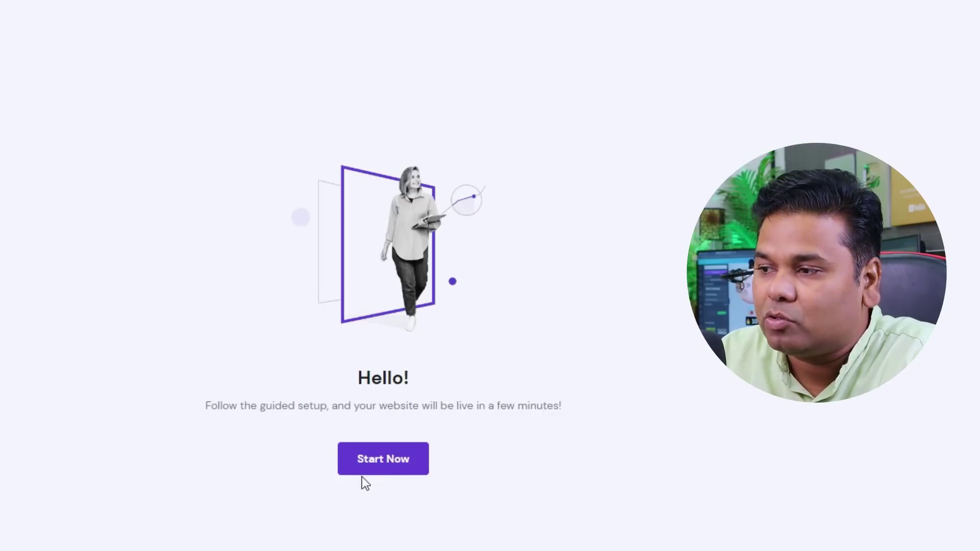
Start the guided setup and choose to create a new WordPress website.
left_click(403, 461)
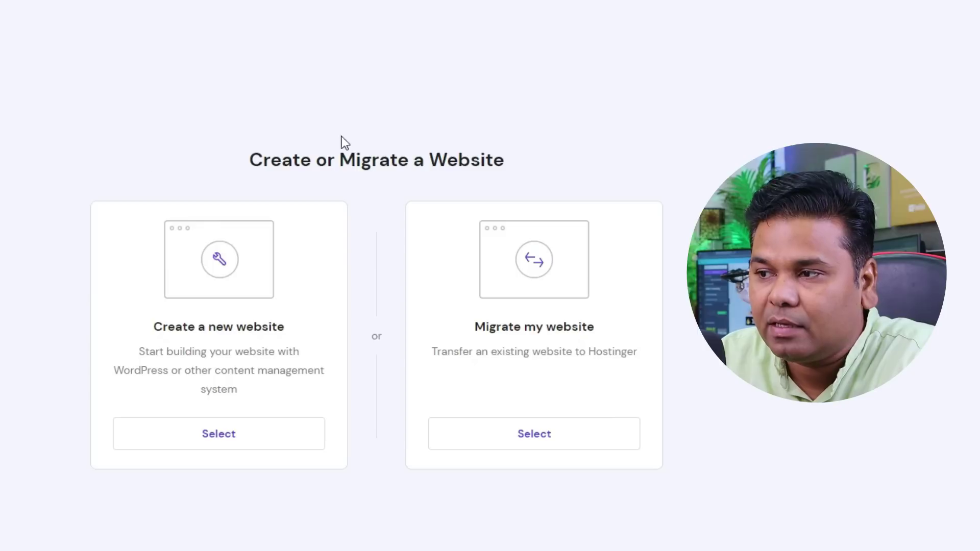
left_click(228, 434)
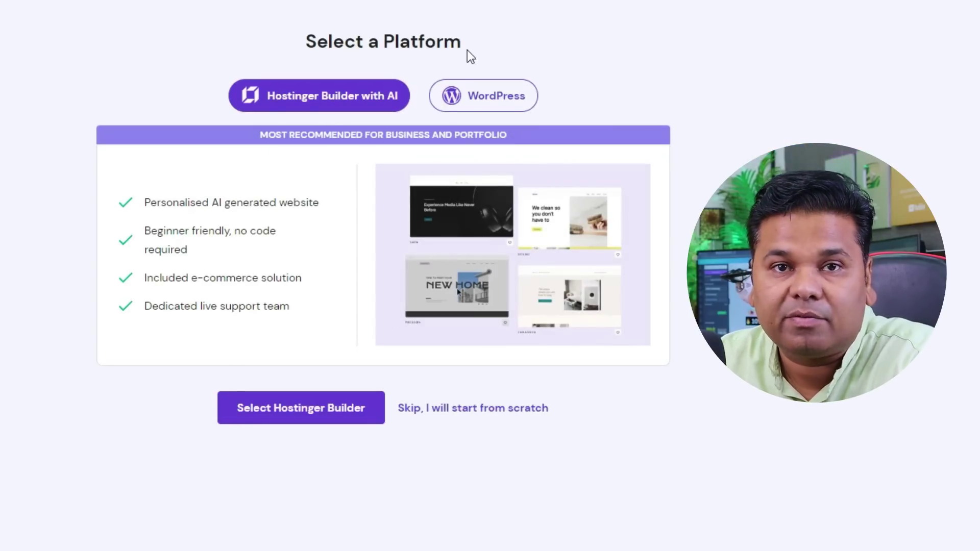
left_click(484, 99)
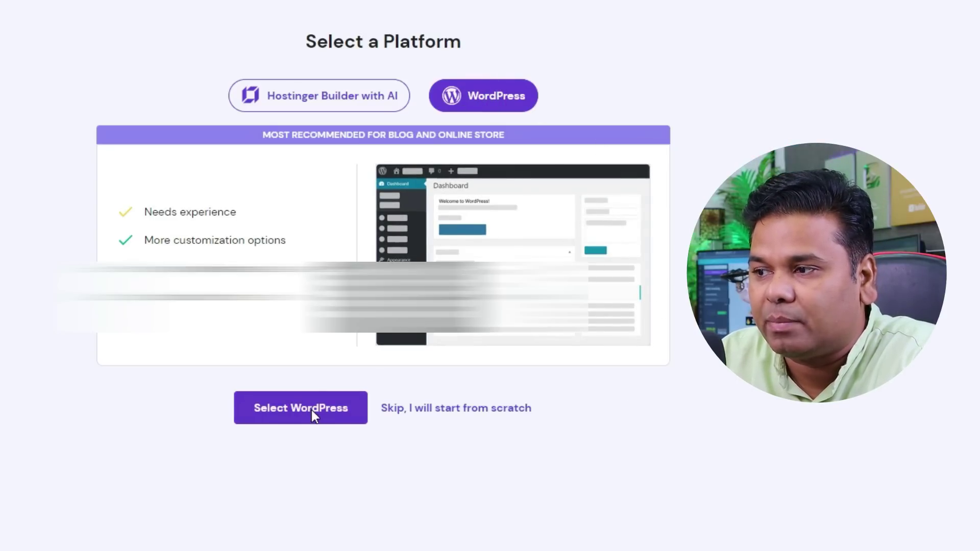
left_click(311, 410)
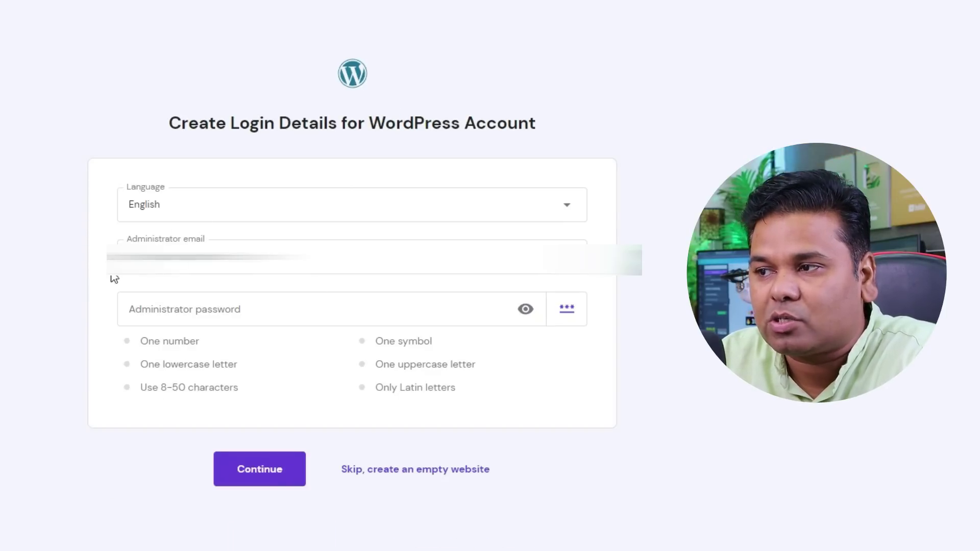
Paste the WordPress administrator password and submit the login details.
left_click(186, 306)
key("ctrl+v")
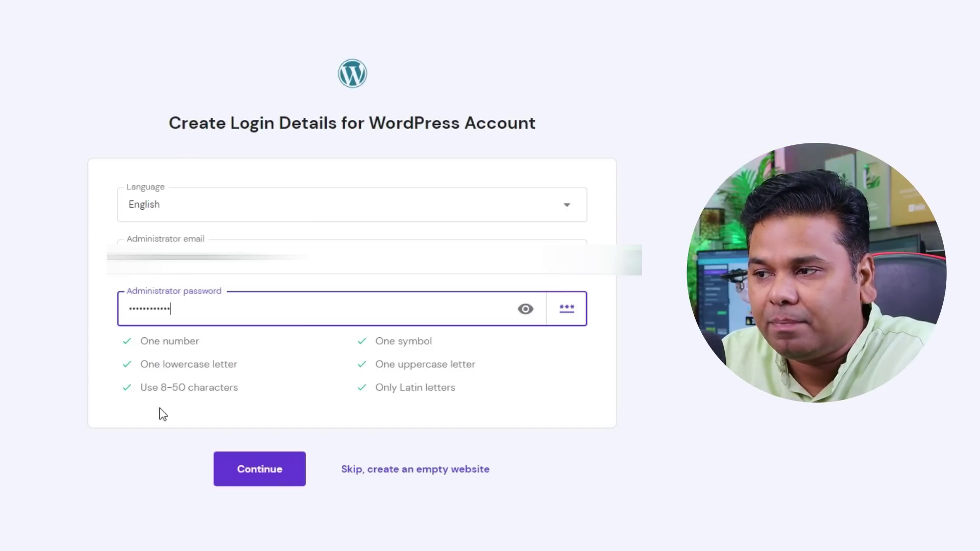
left_click(254, 469)
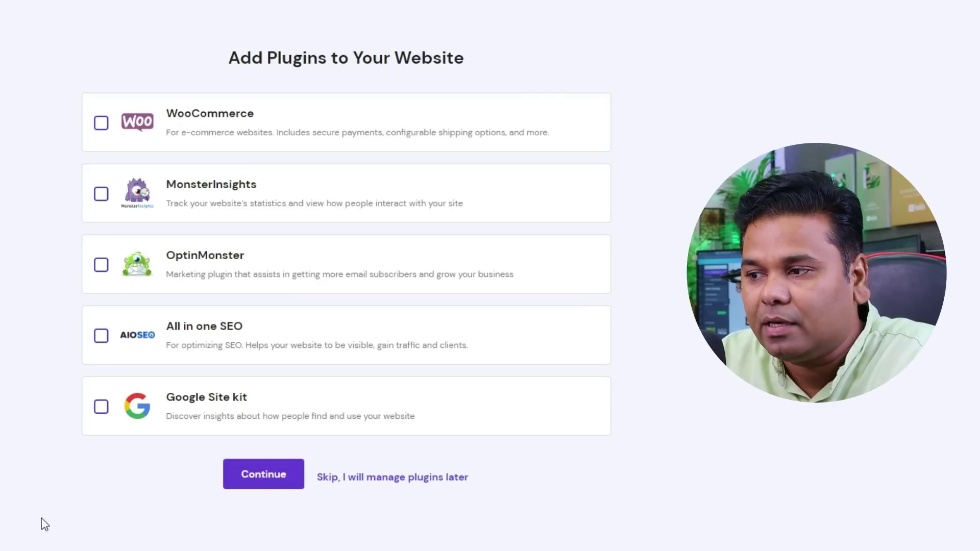
Skip the plugins, the theme template and the AI-written site content.
left_click(281, 485)
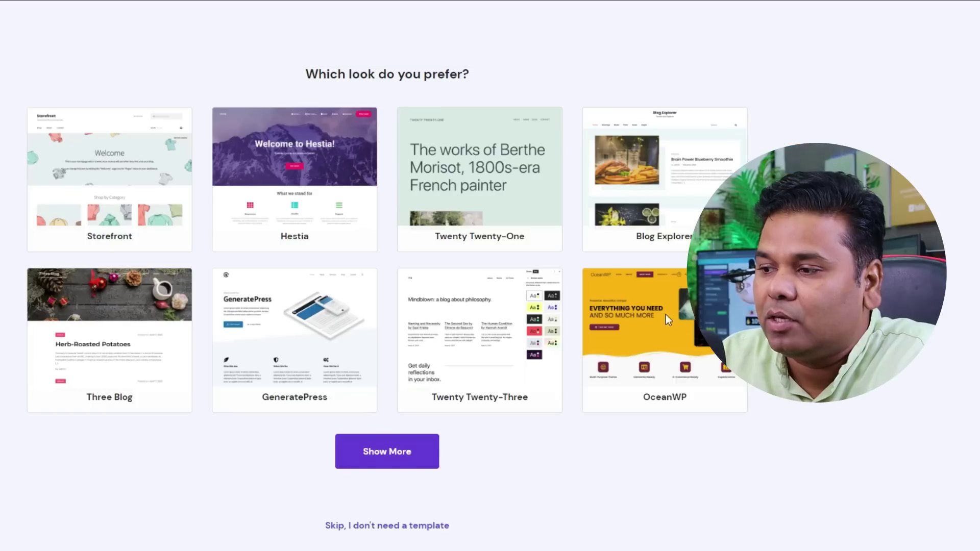
left_click(411, 528)
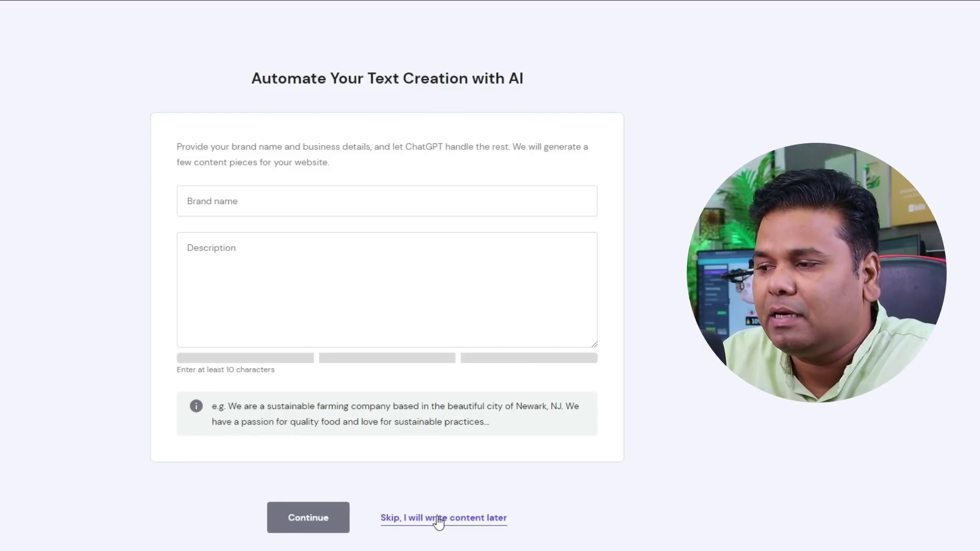
left_click(435, 519)
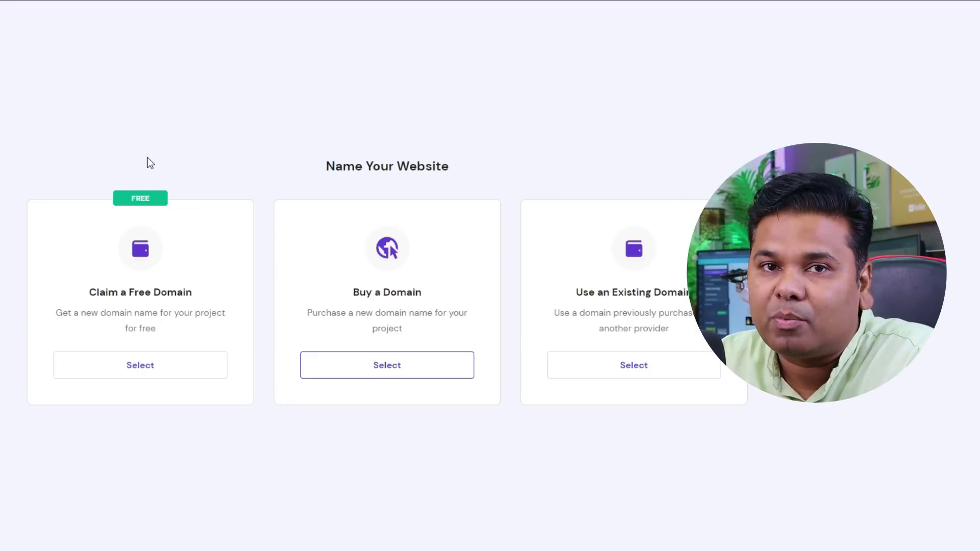
Choose the free domain option and enter the name 'pcskill'.
left_click(154, 366)
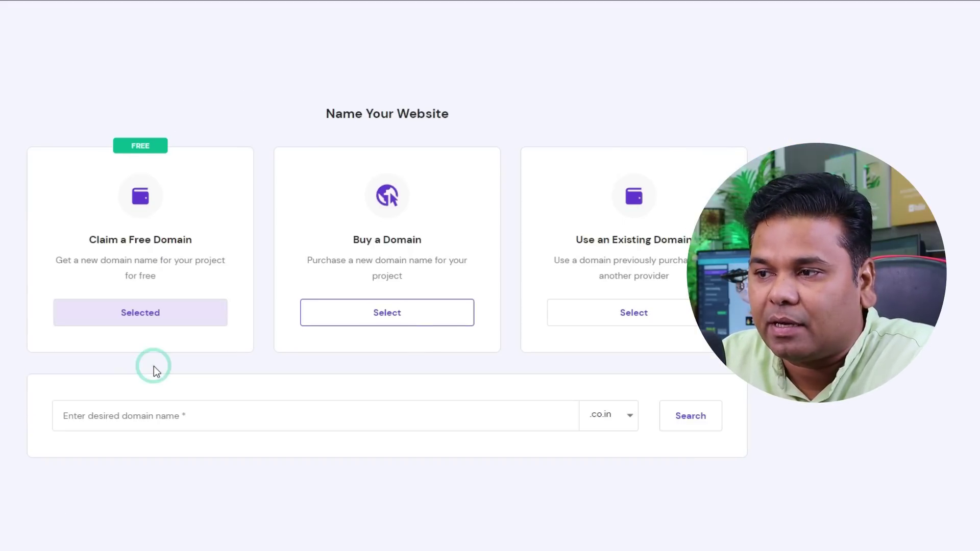
left_click(130, 415)
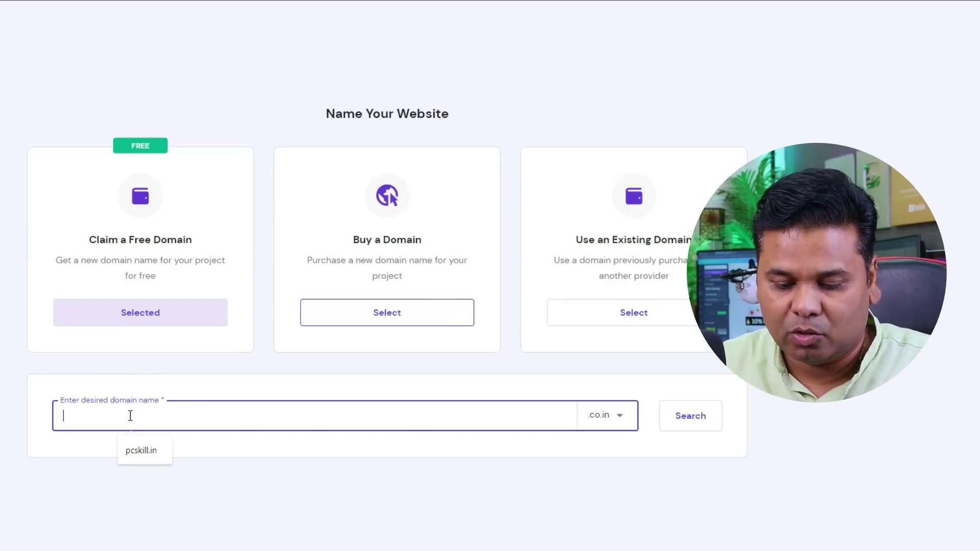
type("pcskill")
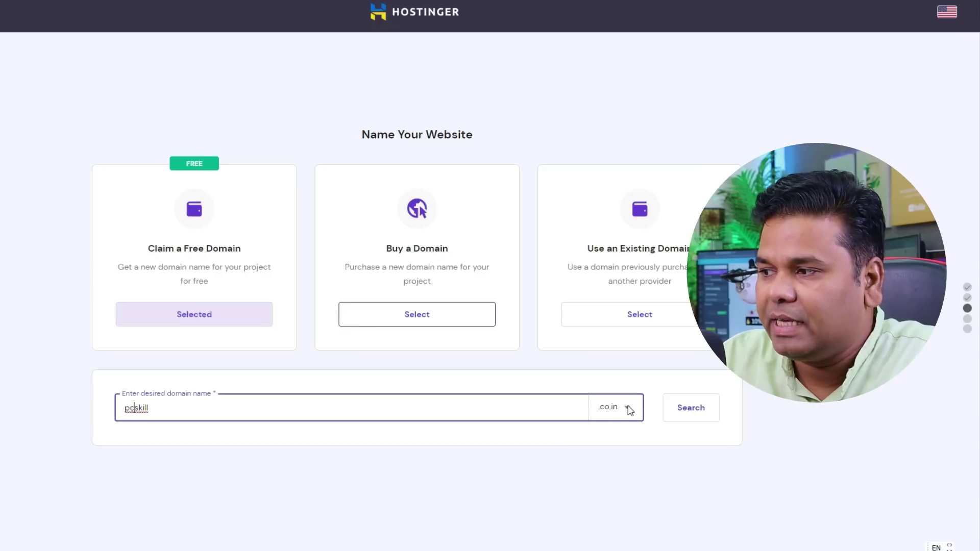
Pick the .tech extension, confirm pcskill.tech is available, and continue with it.
left_click(627, 408)
scroll(629, 434, "down", 2)
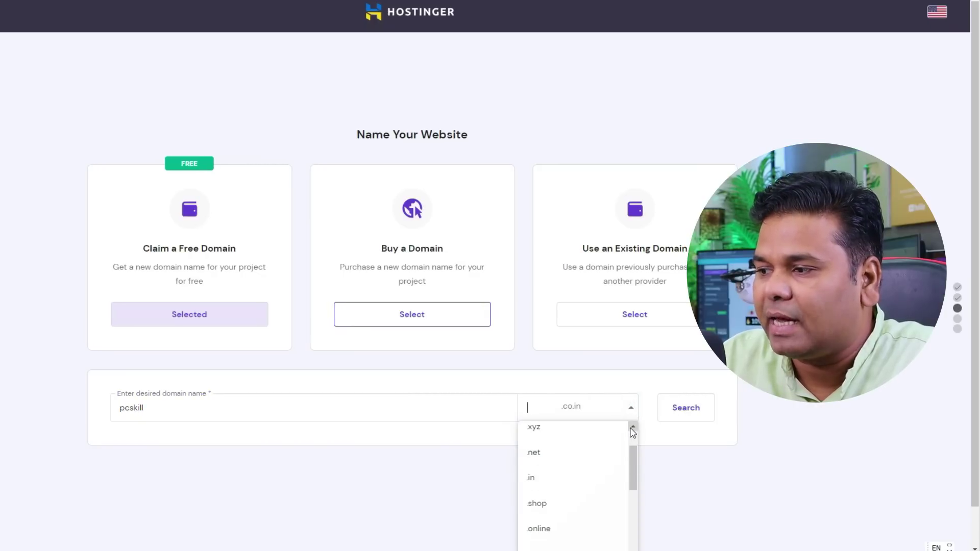
scroll(625, 451, "down", 3)
scroll(623, 452, "up", 2)
scroll(613, 465, "up", 1)
scroll(561, 449, "up", 2)
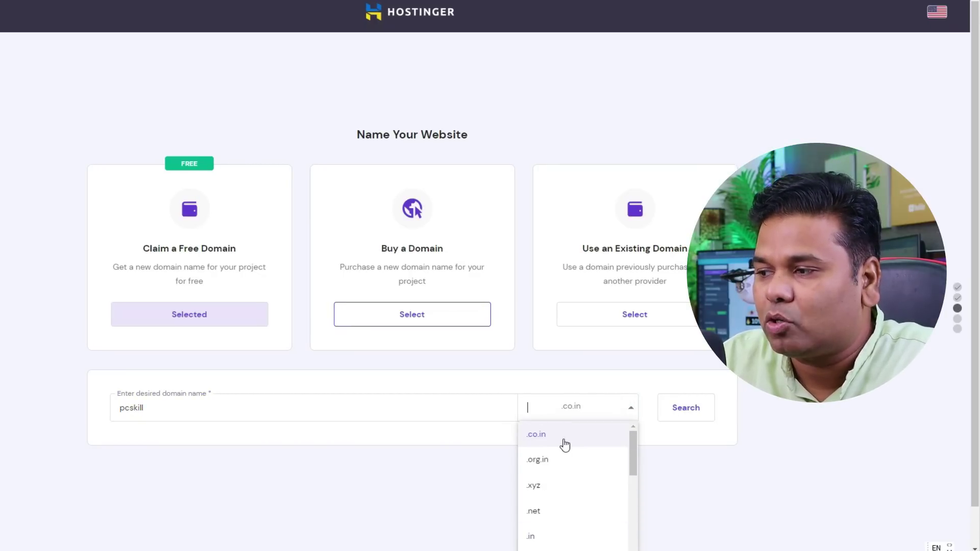
left_click_drag(633, 451, 639, 496)
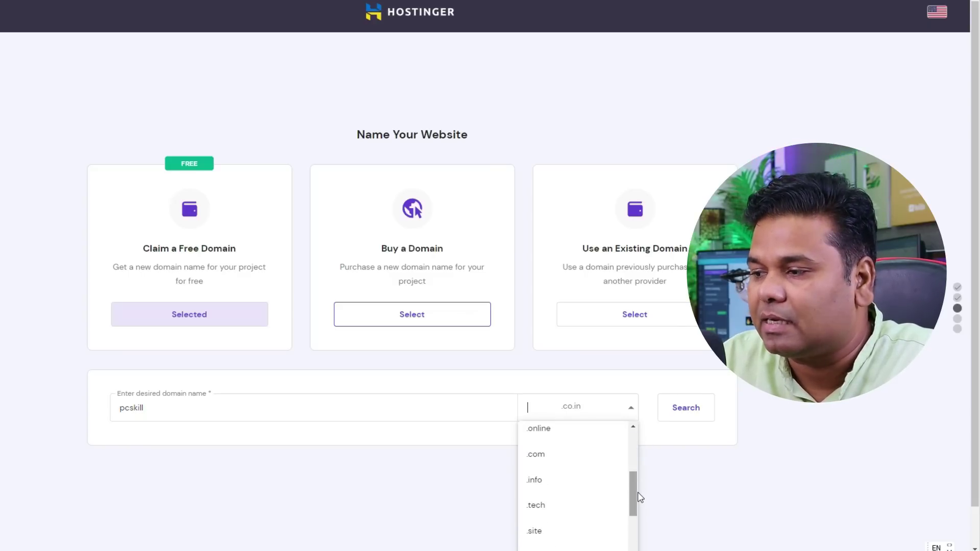
left_click(570, 515)
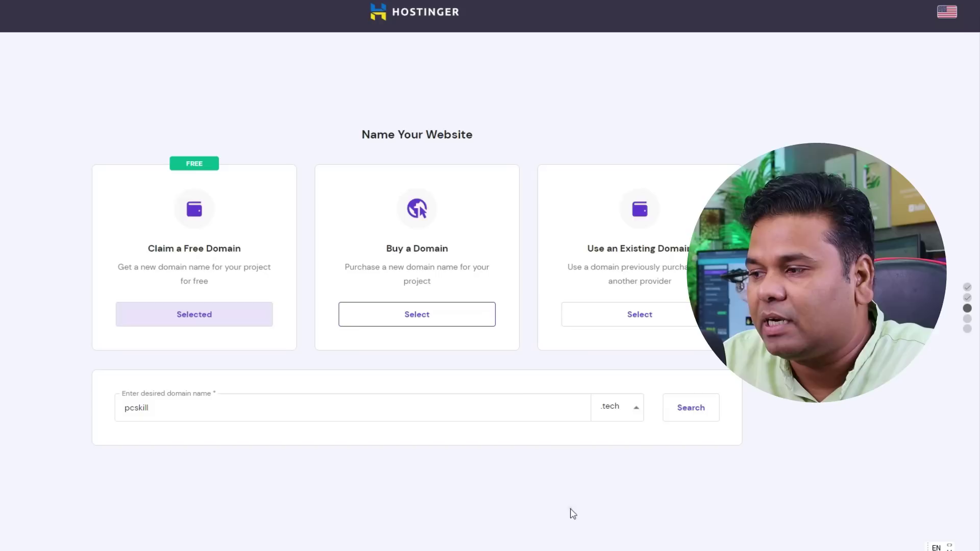
left_click(689, 412)
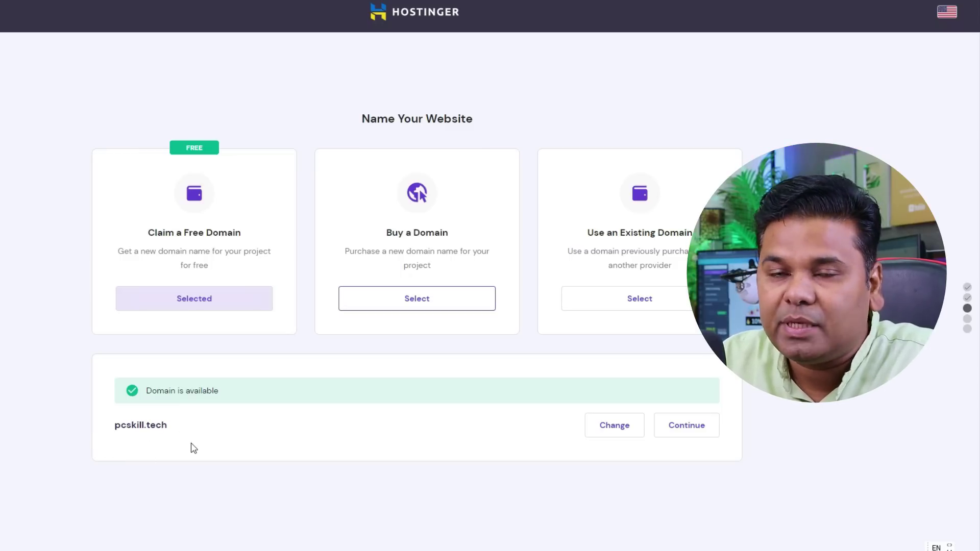
left_click(684, 432)
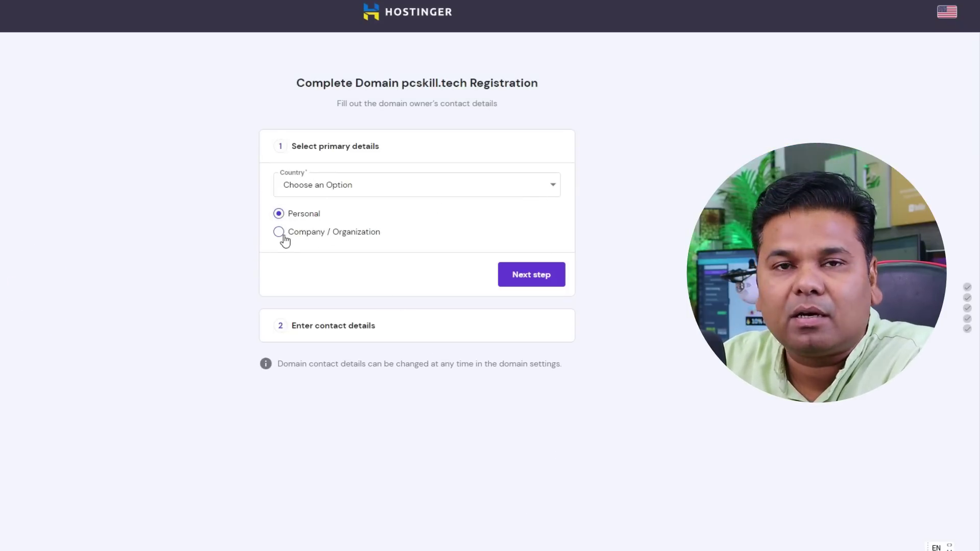
Register pcskill.tech as a personal owner in India with the owner's contact details.
left_click(376, 193)
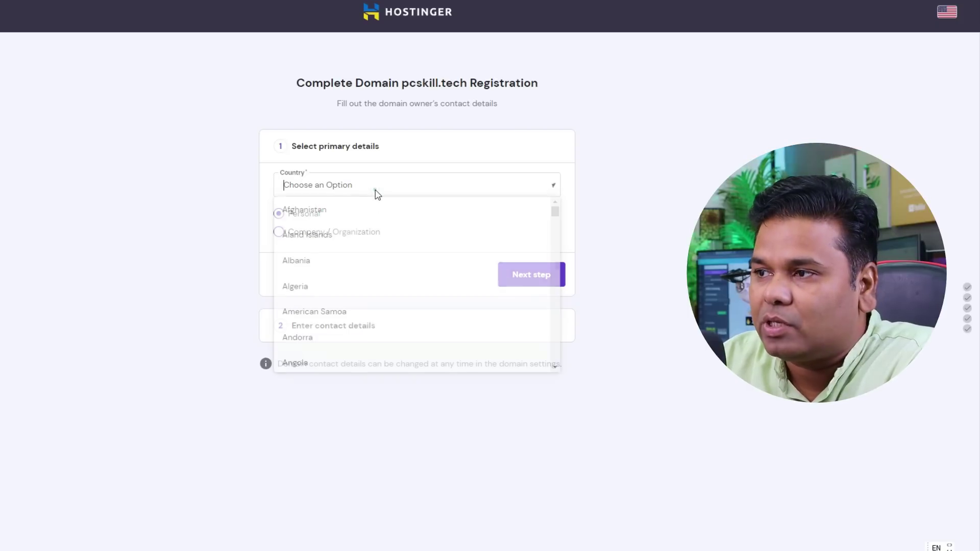
type("i")
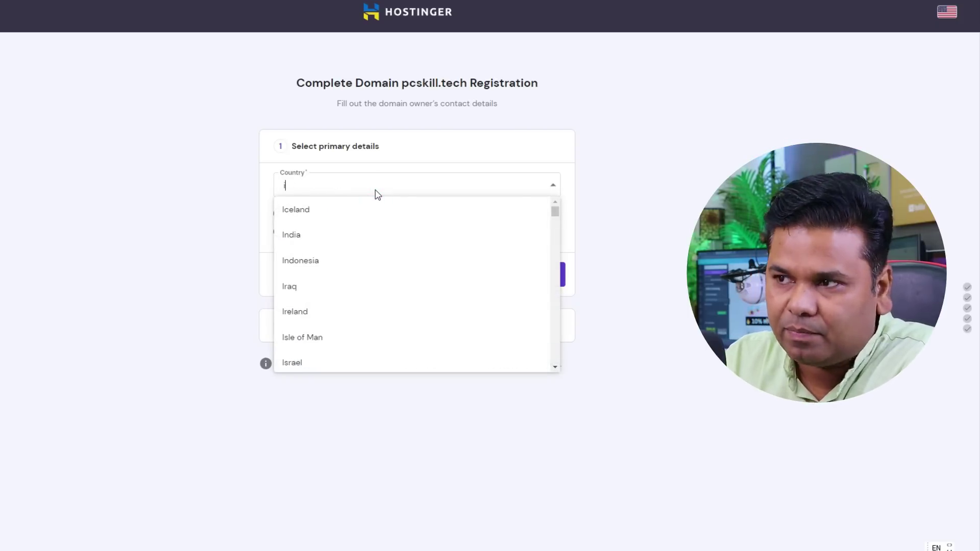
left_click(291, 235)
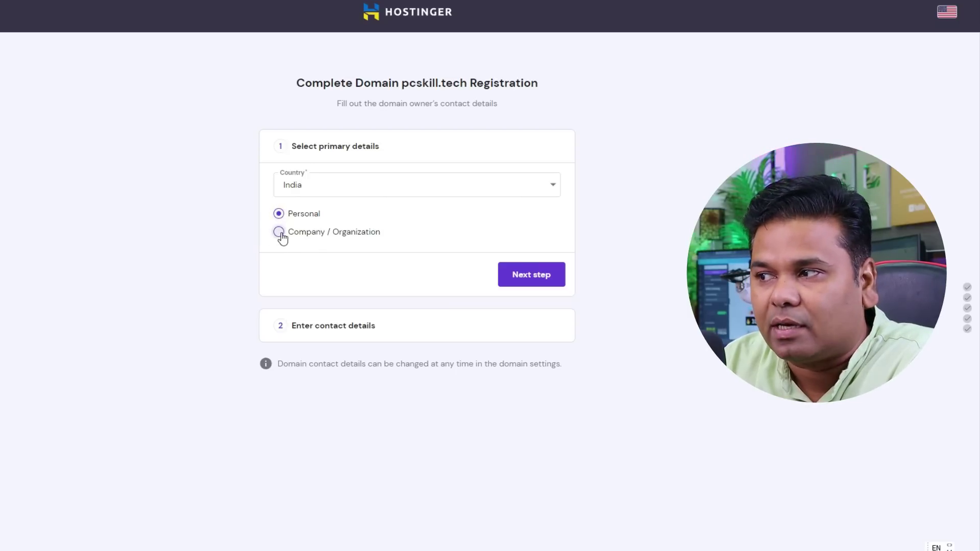
left_click(534, 284)
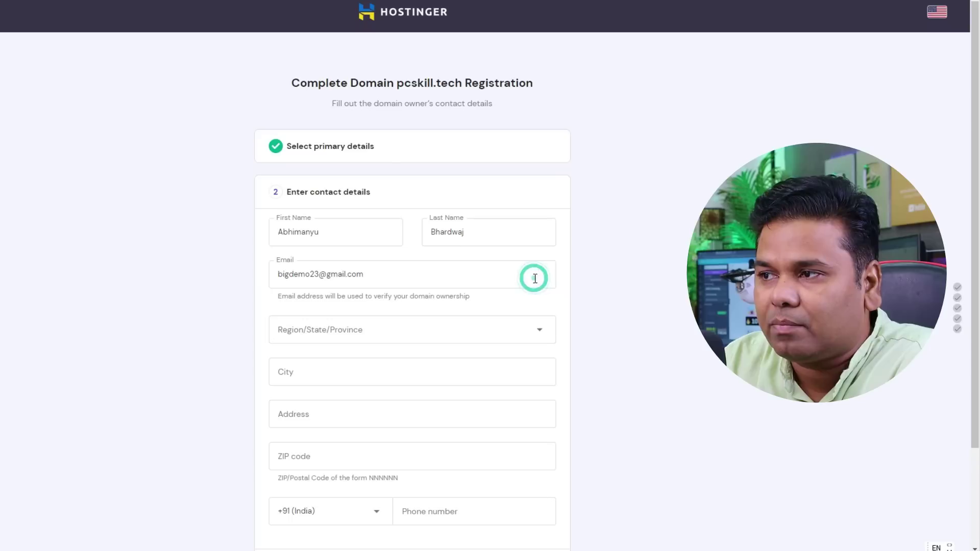
scroll(197, 241, "down", 1)
left_click(383, 280)
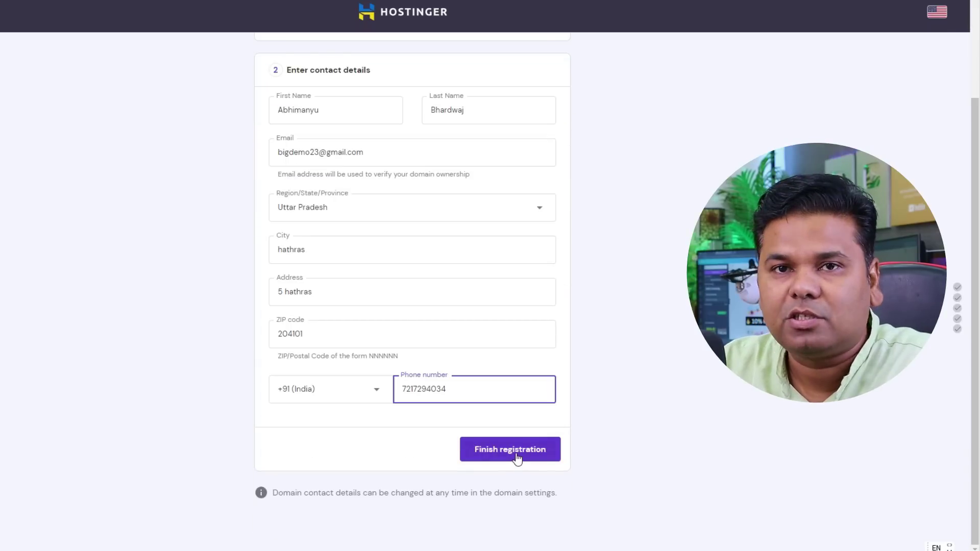
left_click(517, 457)
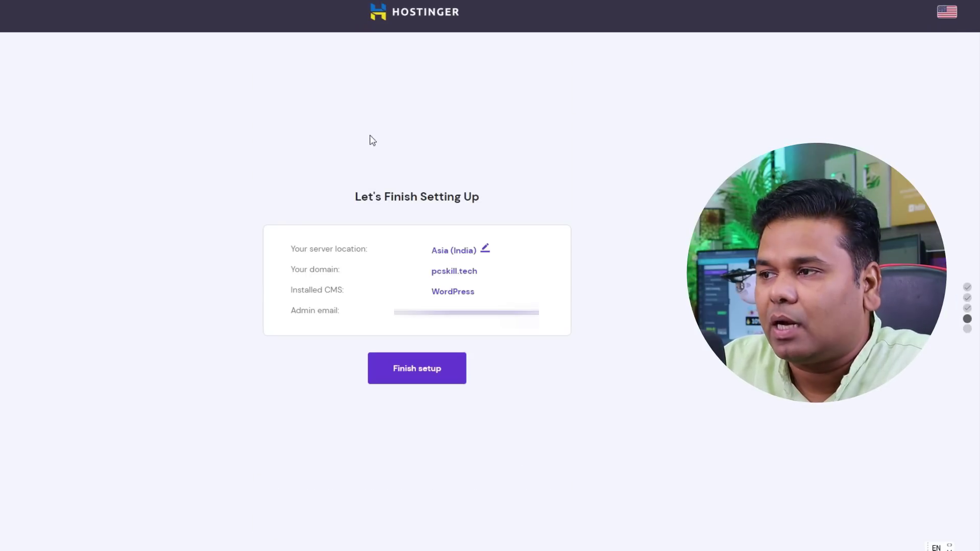
Finish the WordPress site setup and open the pcskill.tech hosting control panel.
left_click(417, 368)
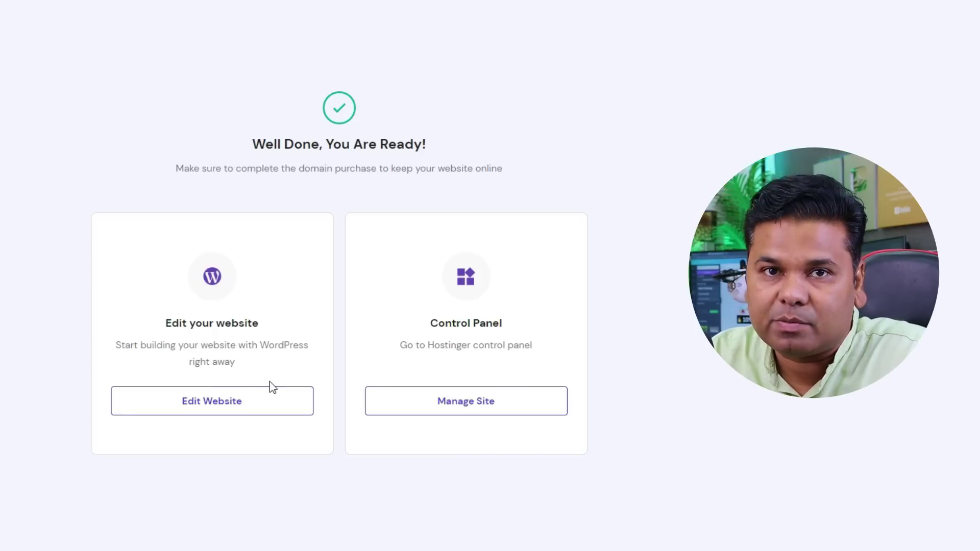
left_click(455, 404)
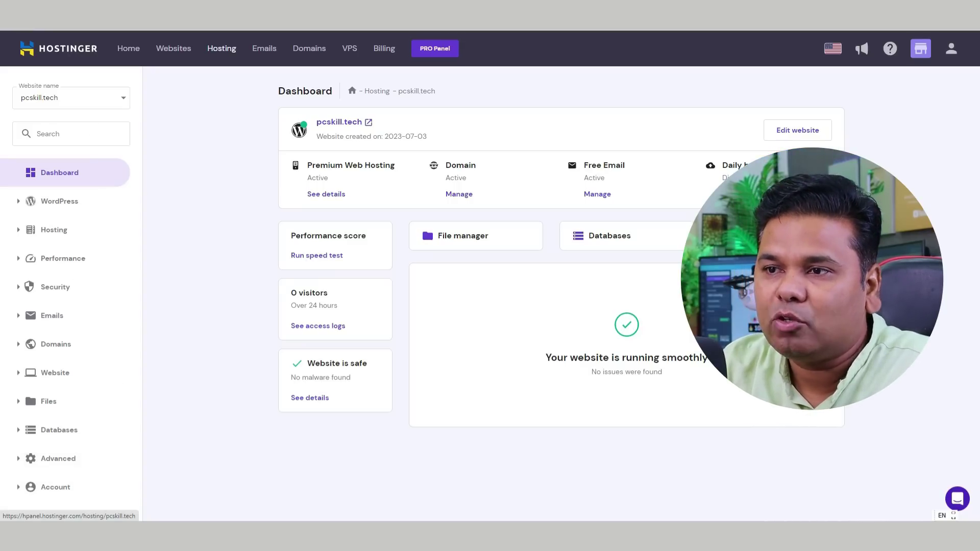
left_click(17, 200)
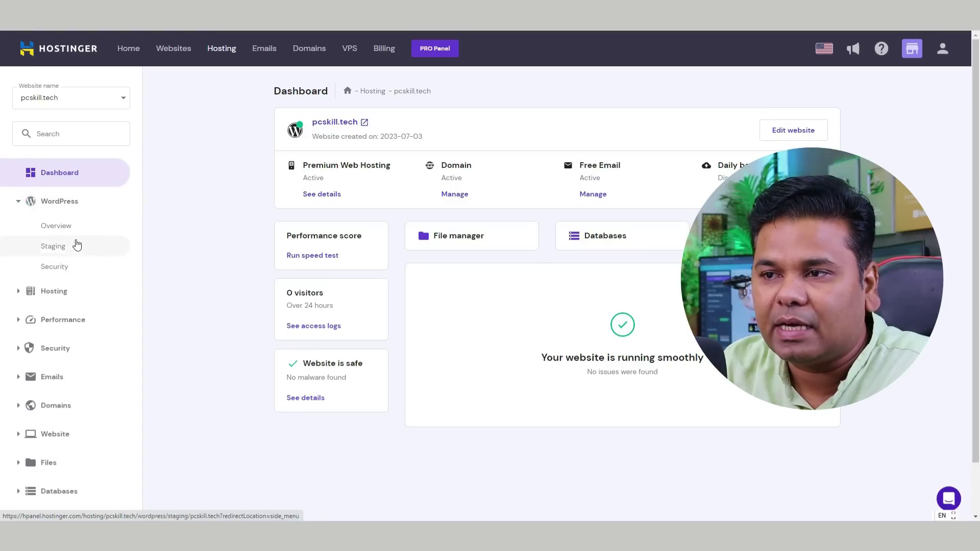
Reinstall the failed SSL certificate for pcskill.tech, then return to the Dashboard.
left_click(73, 228)
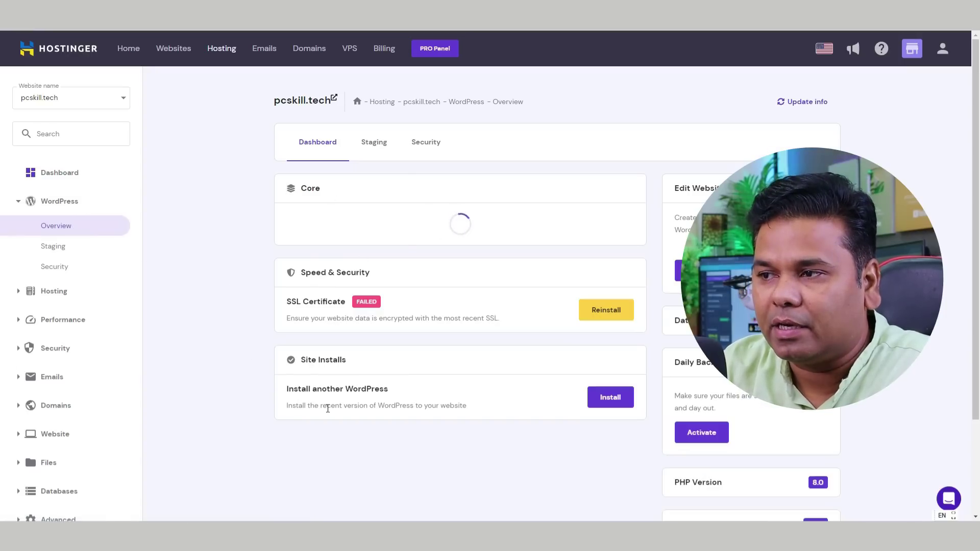
scroll(415, 337, "down", 2)
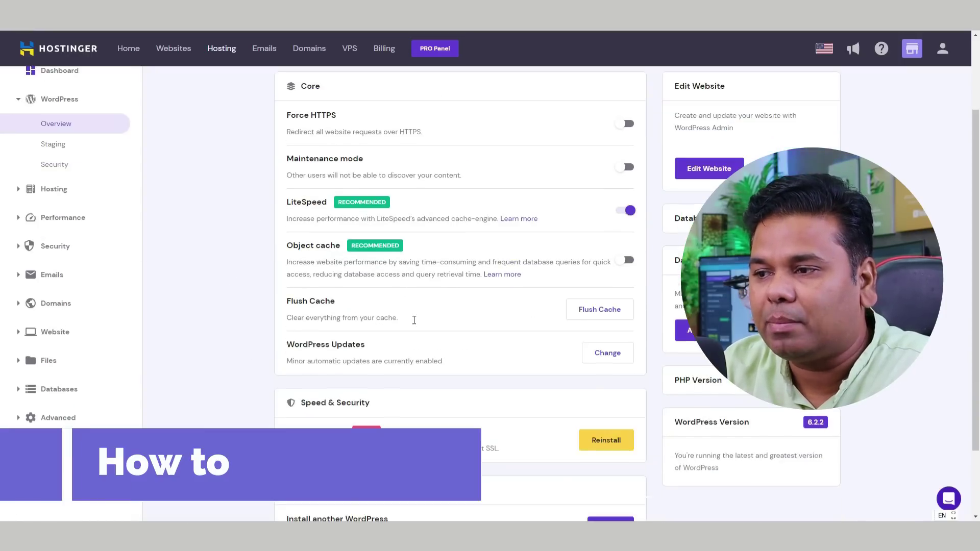
scroll(401, 323, "down", 2)
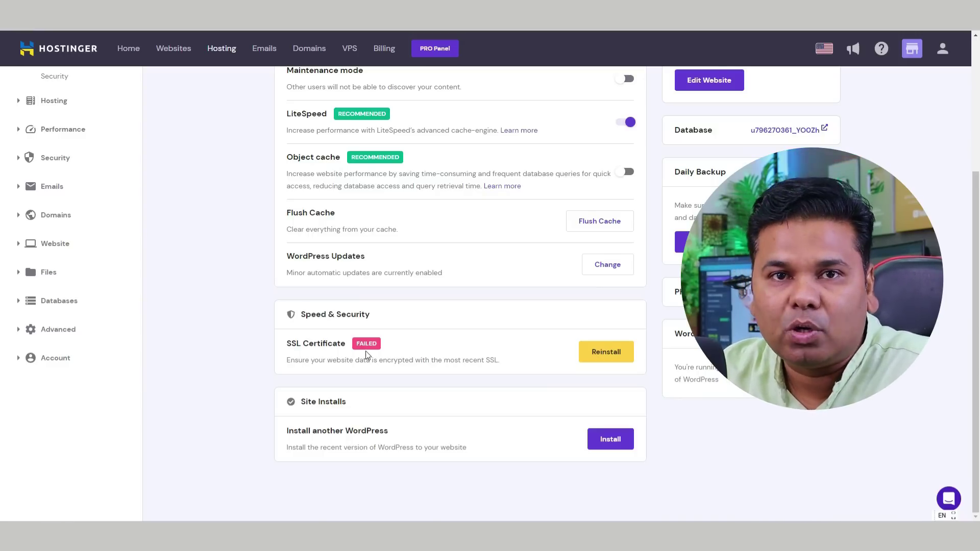
left_click(592, 357)
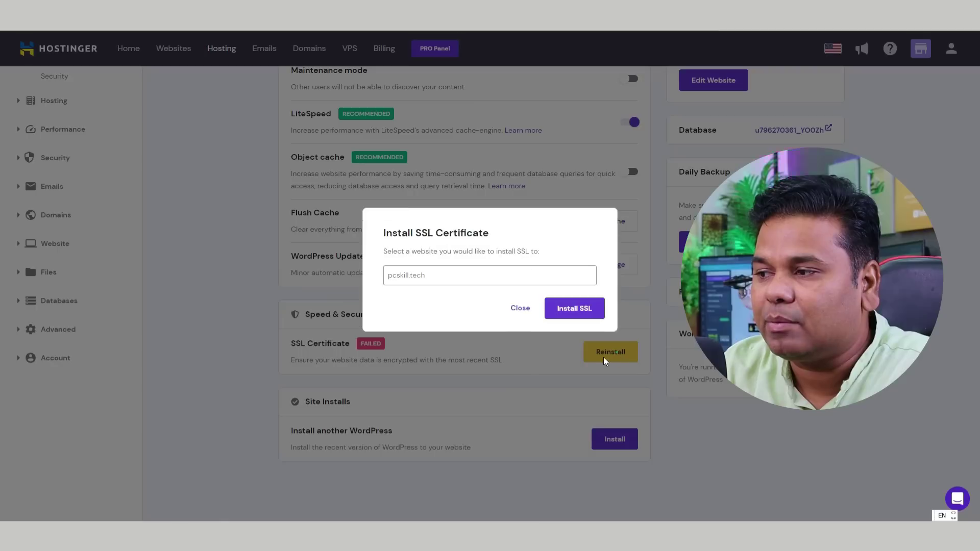
left_click(582, 309)
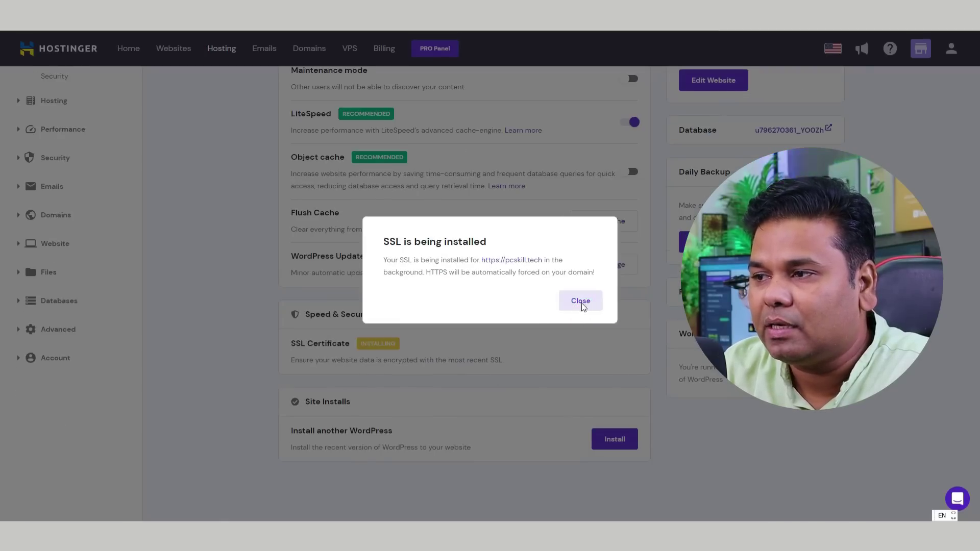
left_click(582, 301)
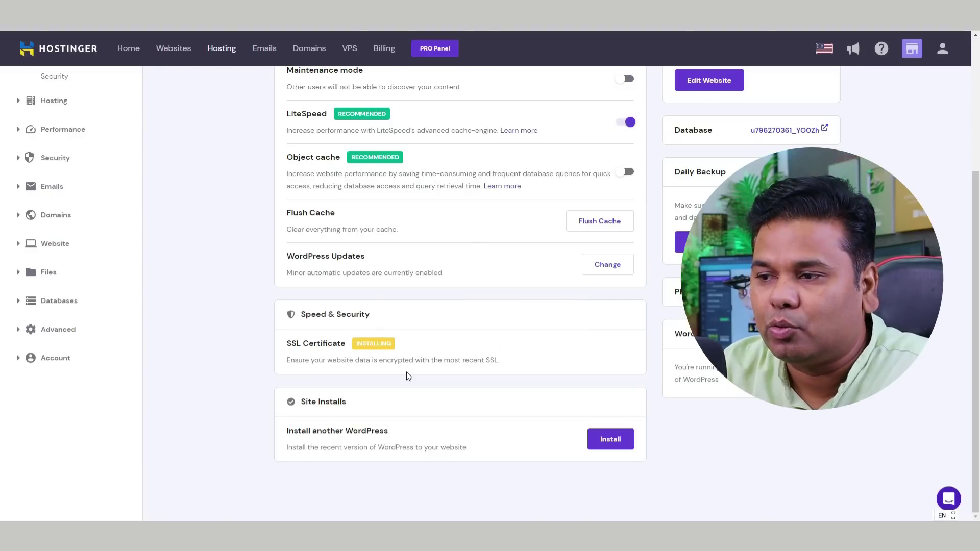
scroll(514, 371, "up", 4)
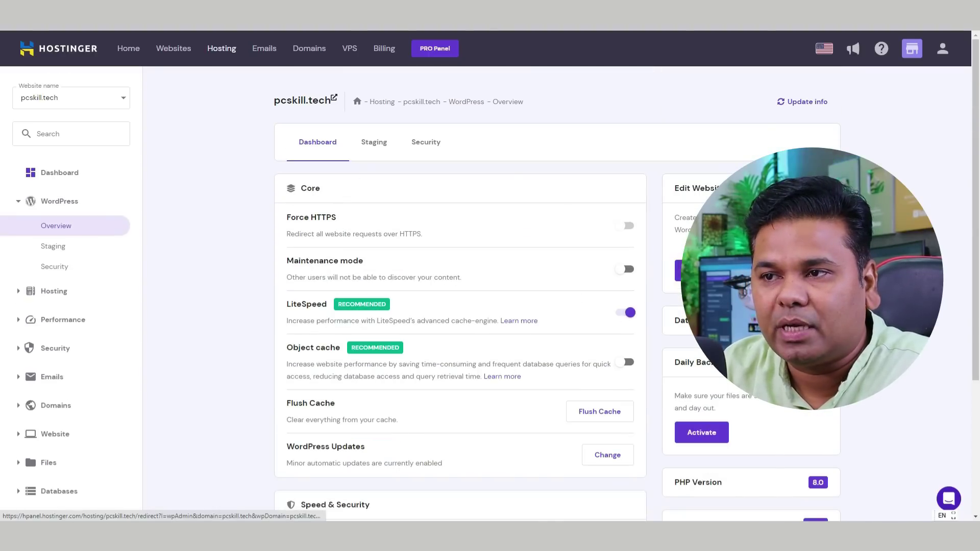
left_click(76, 172)
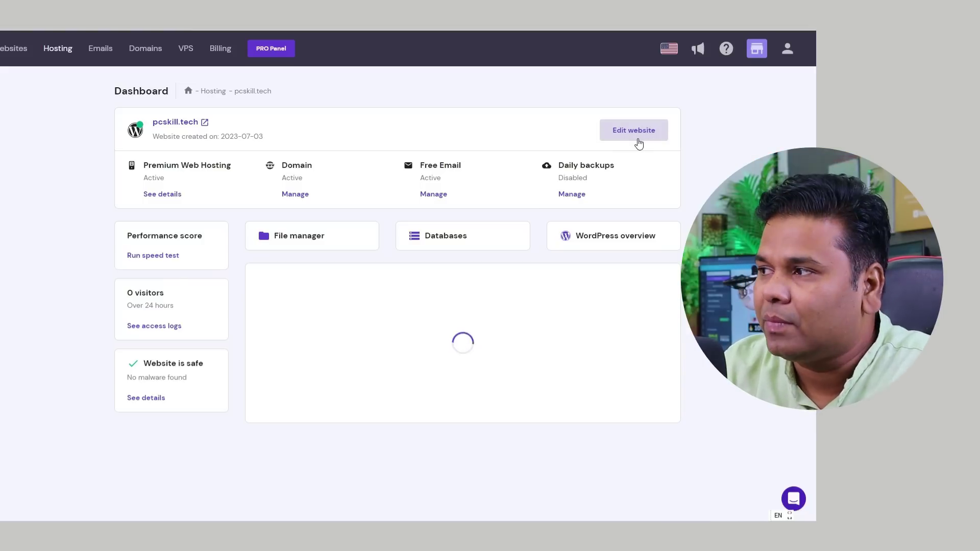
Use Edit website to reach the pcskill.tech WordPress 6.2.2 admin Dashboard.
left_click(638, 139)
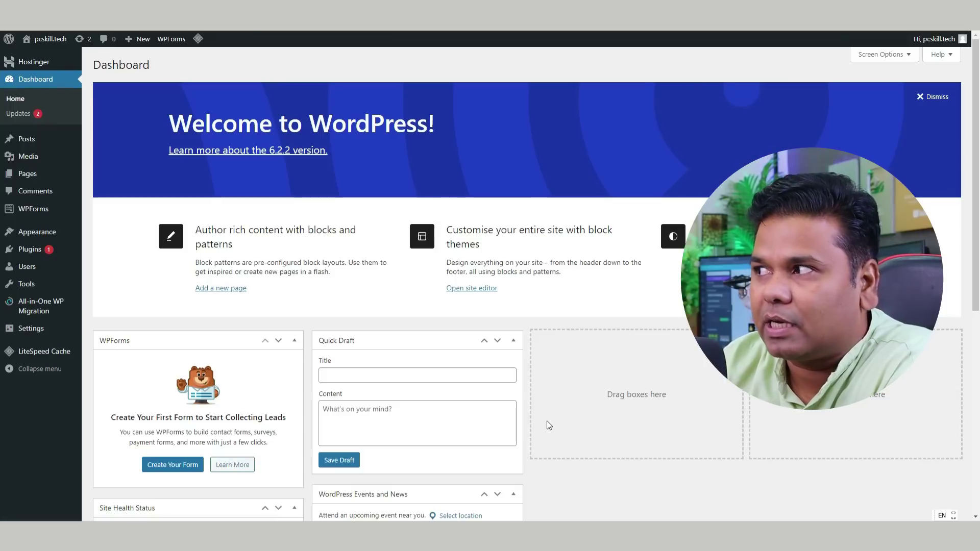
scroll(420, 144, "down", 8)
Hide all seven dashboard widgets, from WPForms through the Welcome panel, then go to Posts.
scroll(420, 145, "up", 8)
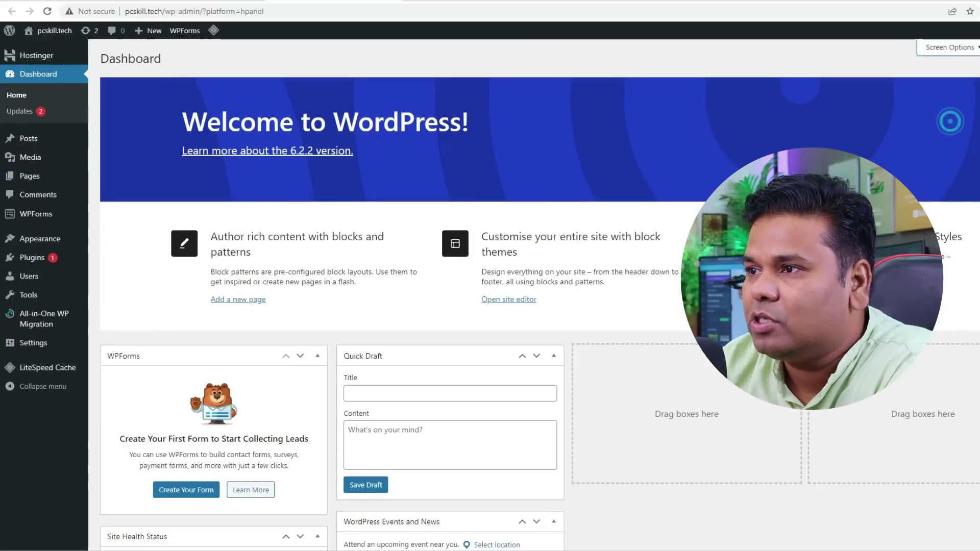
left_click(950, 48)
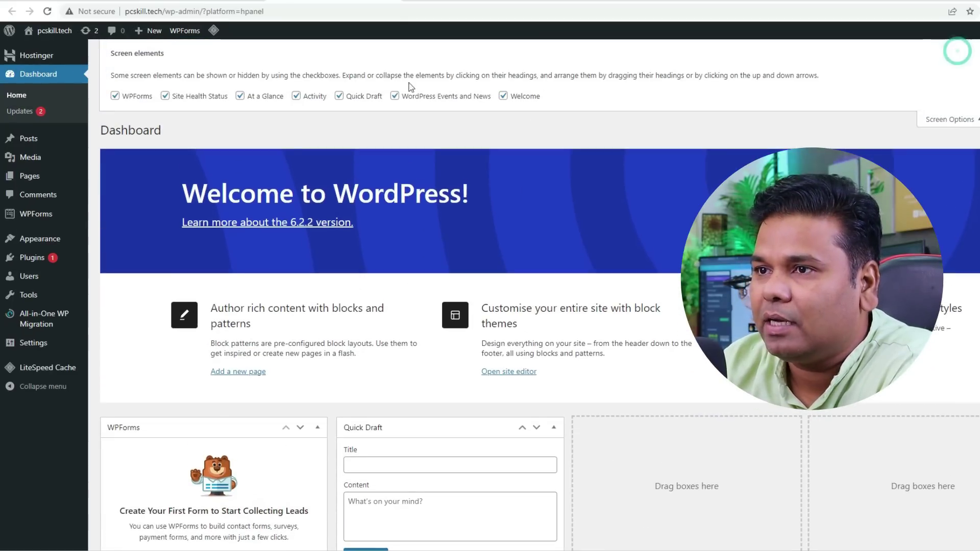
left_click(115, 96)
left_click(165, 96)
left_click(240, 96)
left_click(296, 96)
left_click(350, 100)
left_click(396, 97)
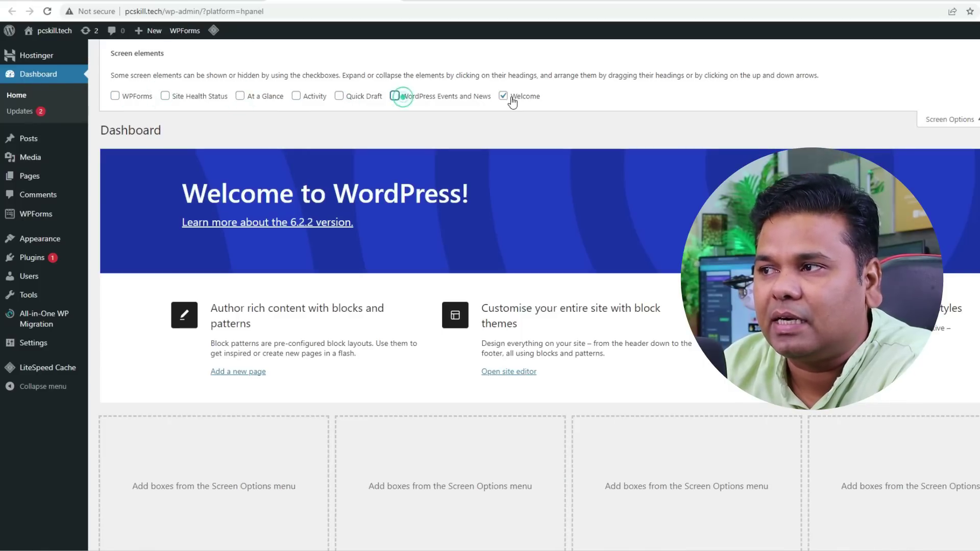
left_click(504, 97)
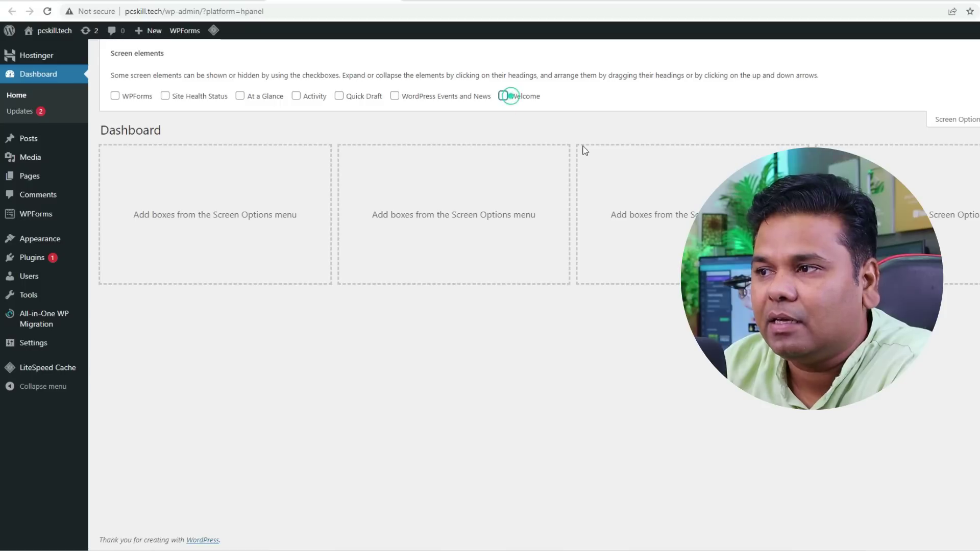
left_click(613, 399)
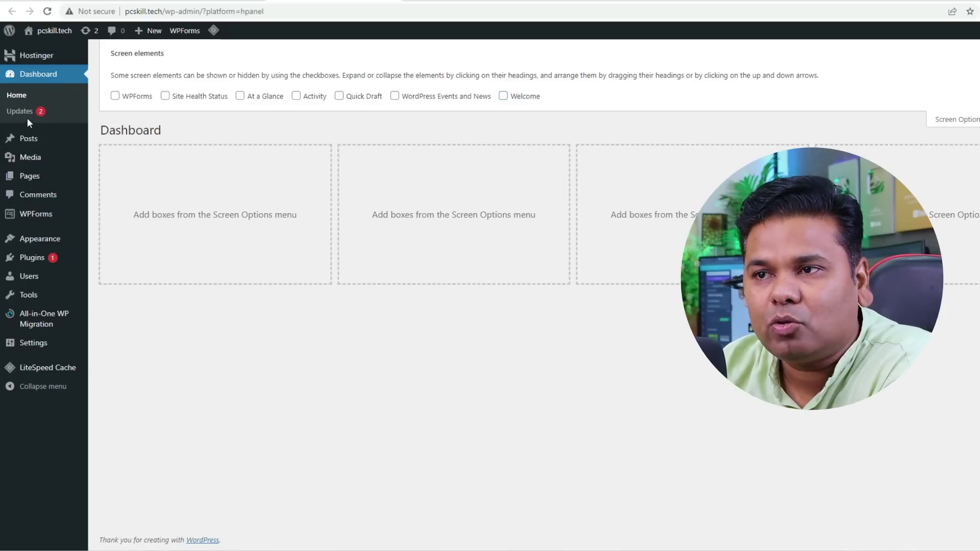
left_click(38, 143)
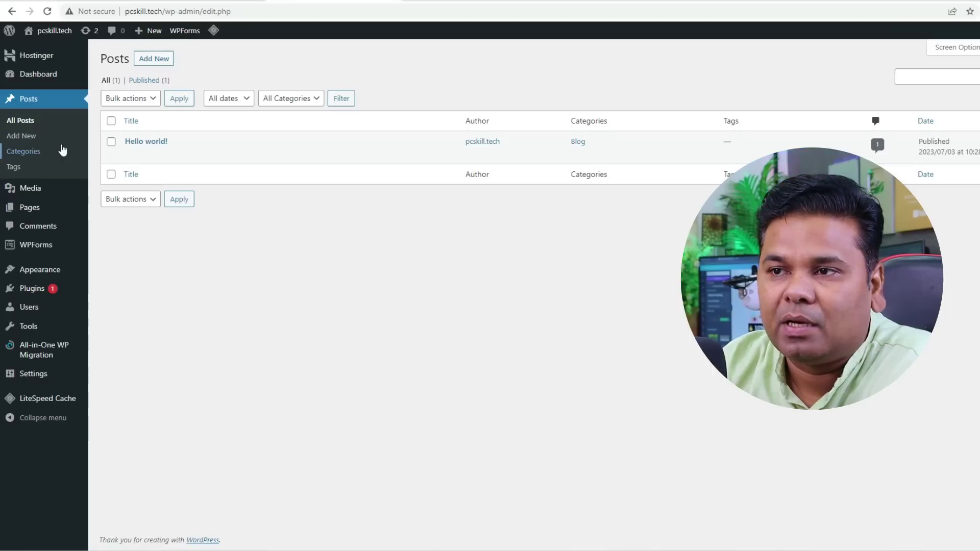
Look over the new-post screen, All Pages, Comments and the installed themes.
left_click(29, 136)
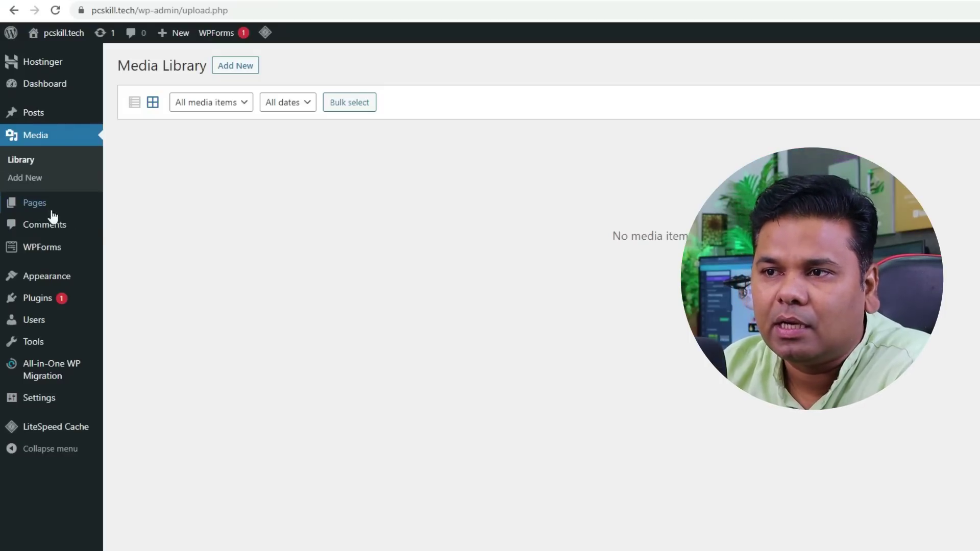
mouse_move(33, 210)
left_click(137, 209)
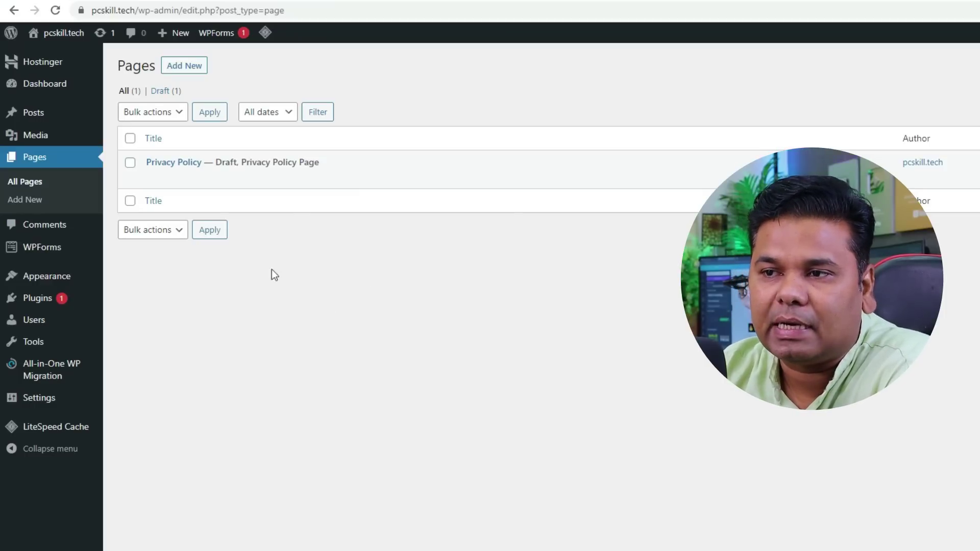
left_click(53, 223)
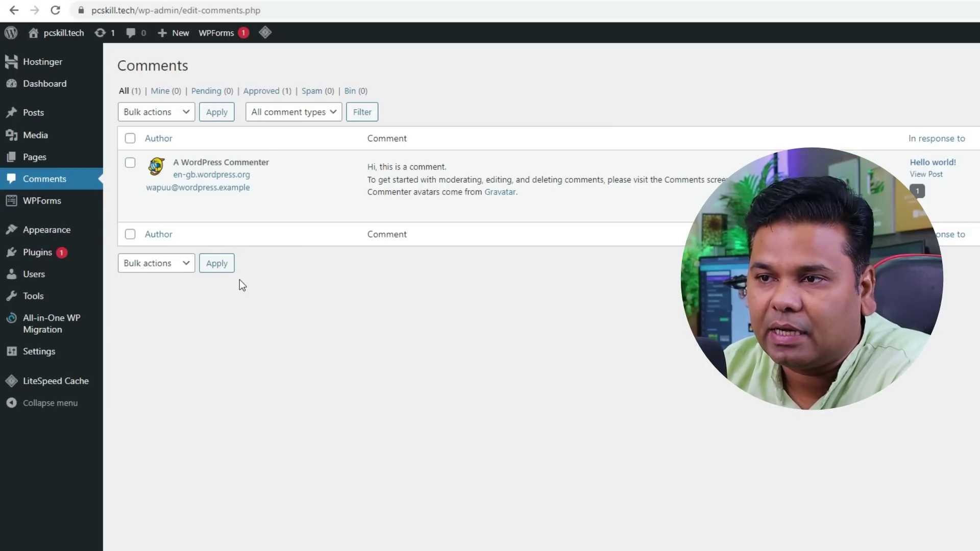
mouse_move(46, 232)
left_click(127, 234)
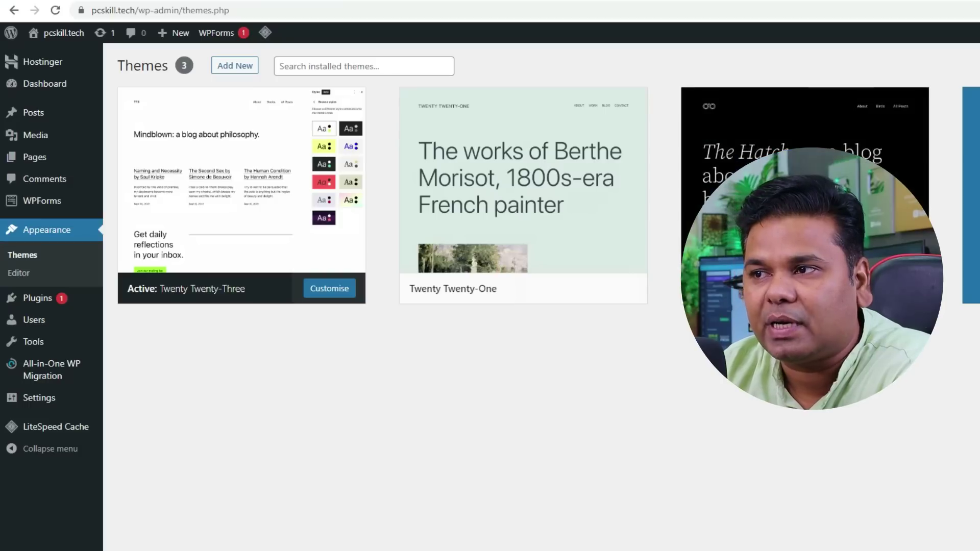
View the live front page in a new tab, then return and open Installed Plugins.
mouse_move(586, 296)
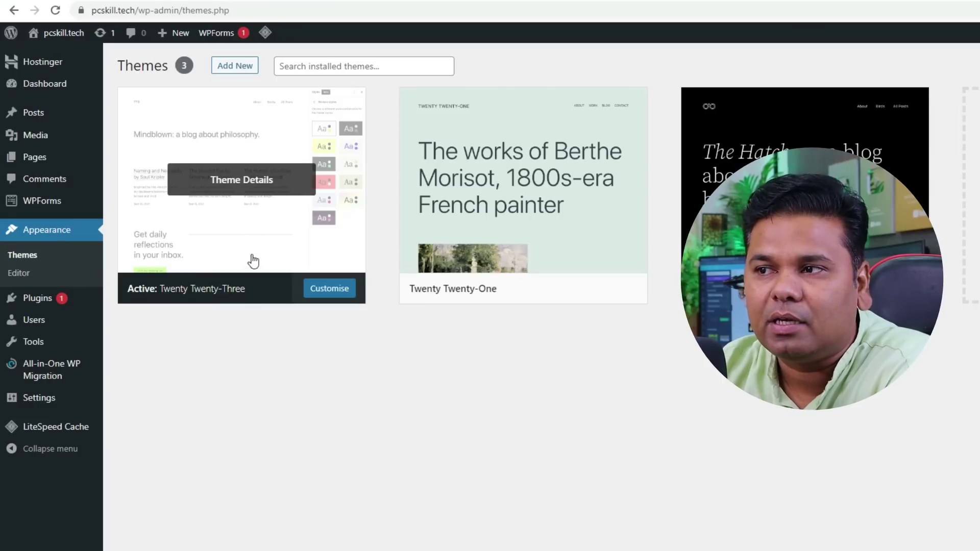
mouse_move(45, 34)
right_click(45, 55)
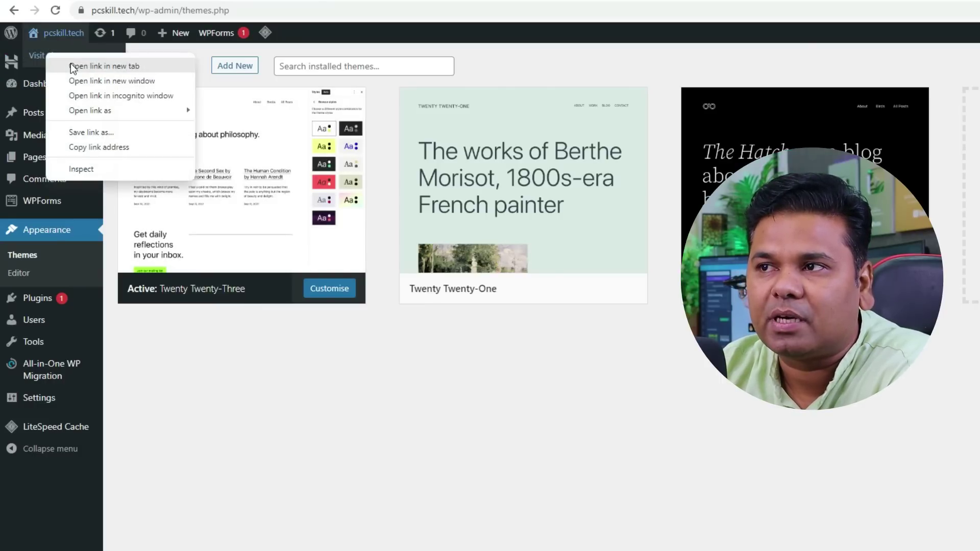
left_click(70, 64)
key("ctrl+Tab")
scroll(634, 339, "down", 3)
scroll(637, 340, "up", 3)
key("ctrl+shift+Tab")
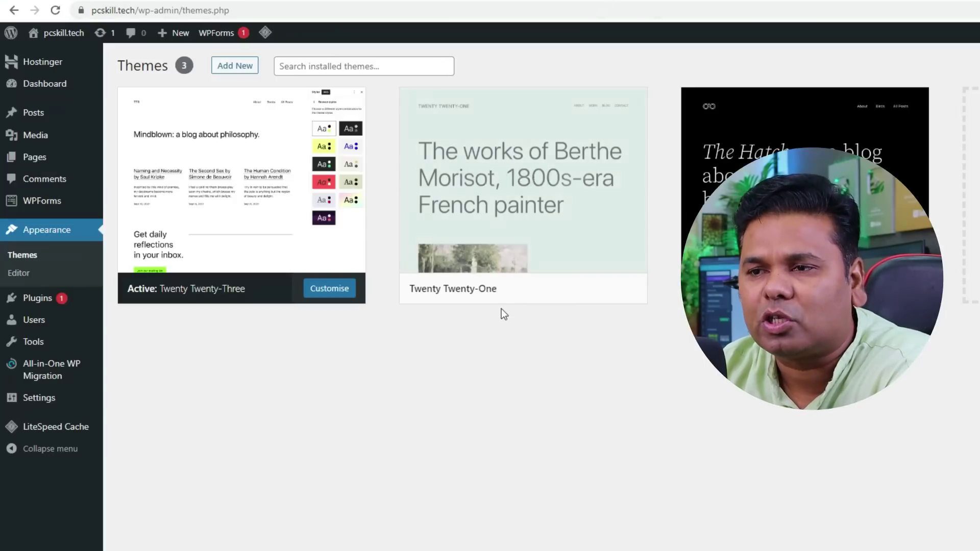
mouse_move(57, 302)
left_click(154, 301)
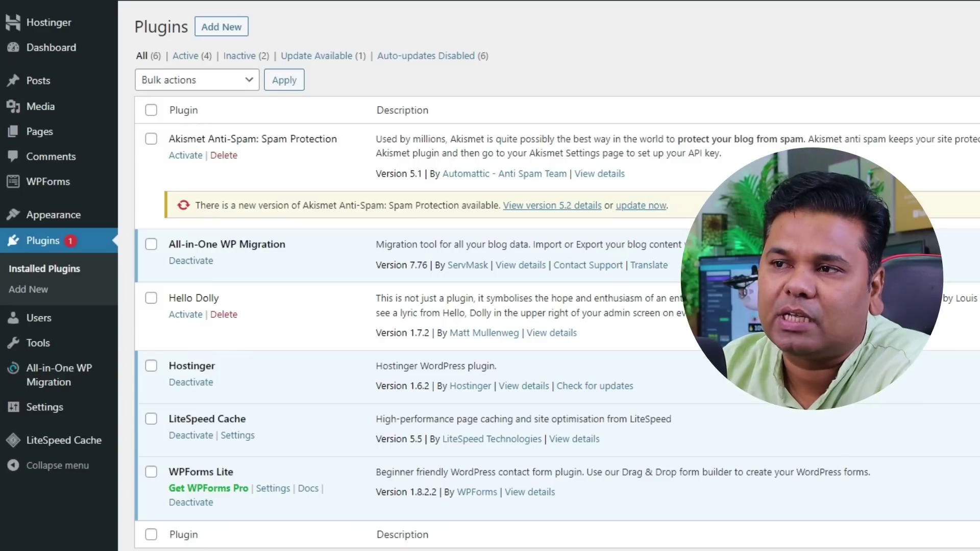
Deactivate every installed plugin except LiteSpeed Cache.
left_click(152, 110)
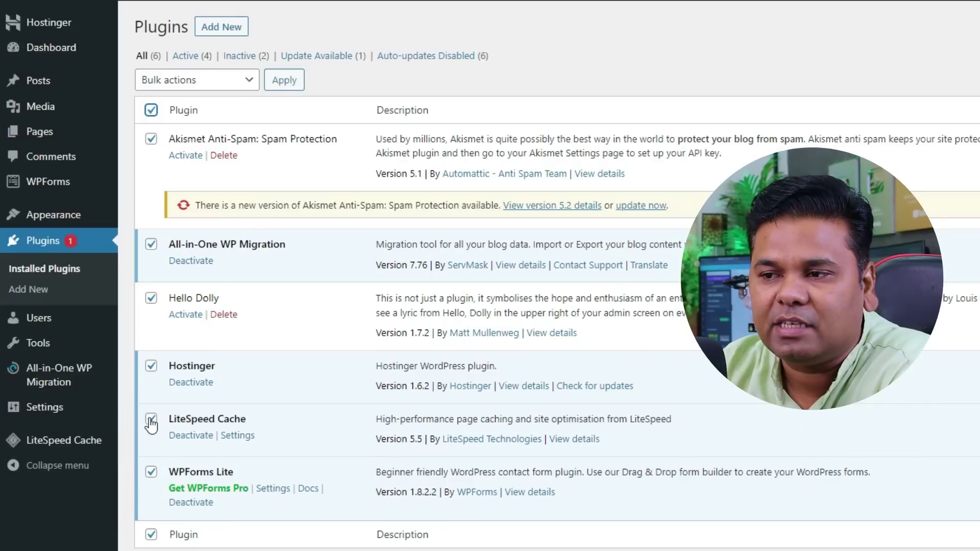
left_click(151, 421)
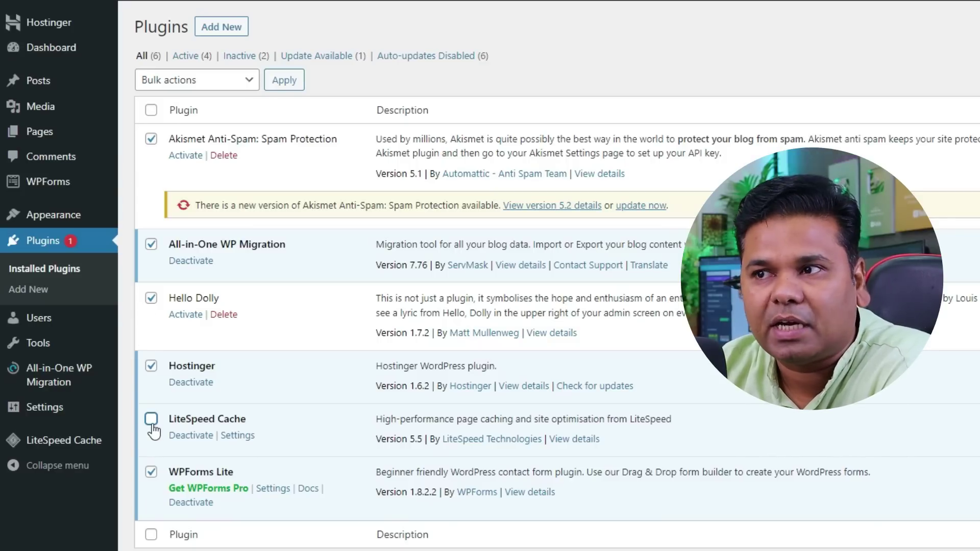
left_click(195, 82)
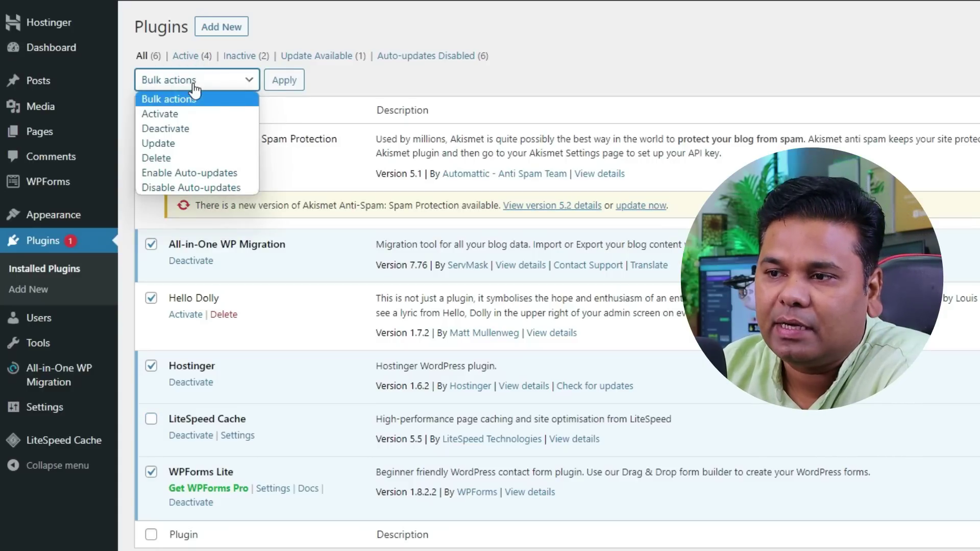
left_click(213, 130)
left_click(284, 81)
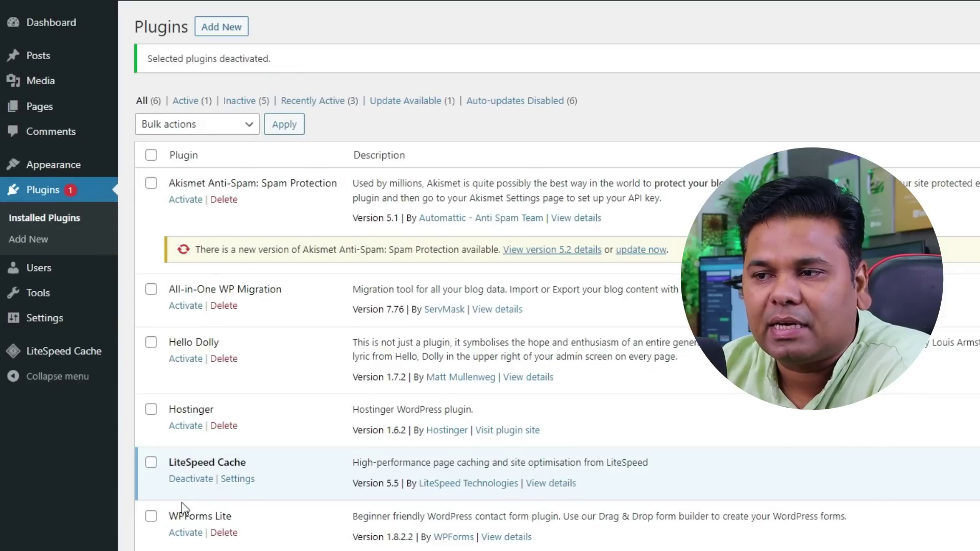
Delete Akismet, All-in-One WP Migration, Hello Dolly, Hostinger and WPForms Lite, confirming the deletion.
left_click(151, 183)
left_click(151, 289)
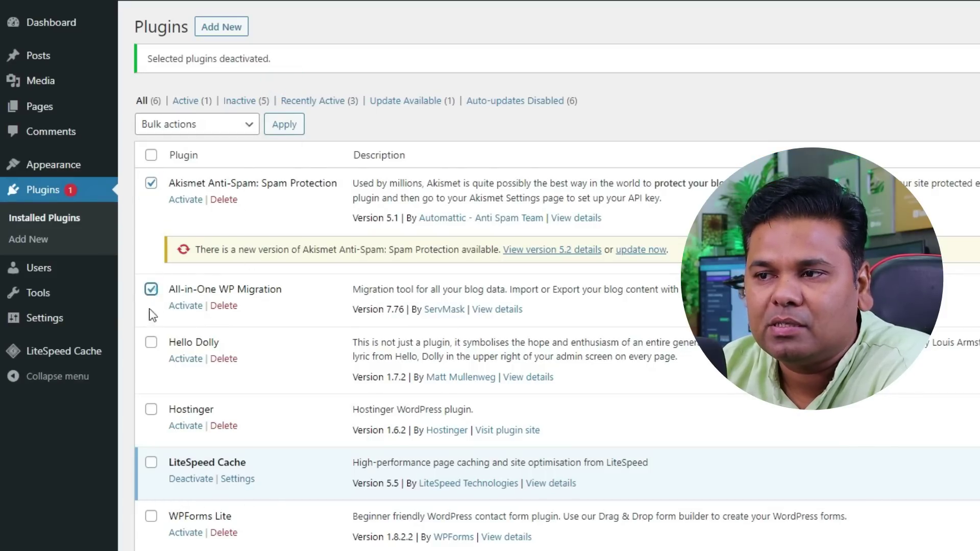
left_click(150, 343)
left_click(151, 410)
left_click(151, 516)
left_click(201, 125)
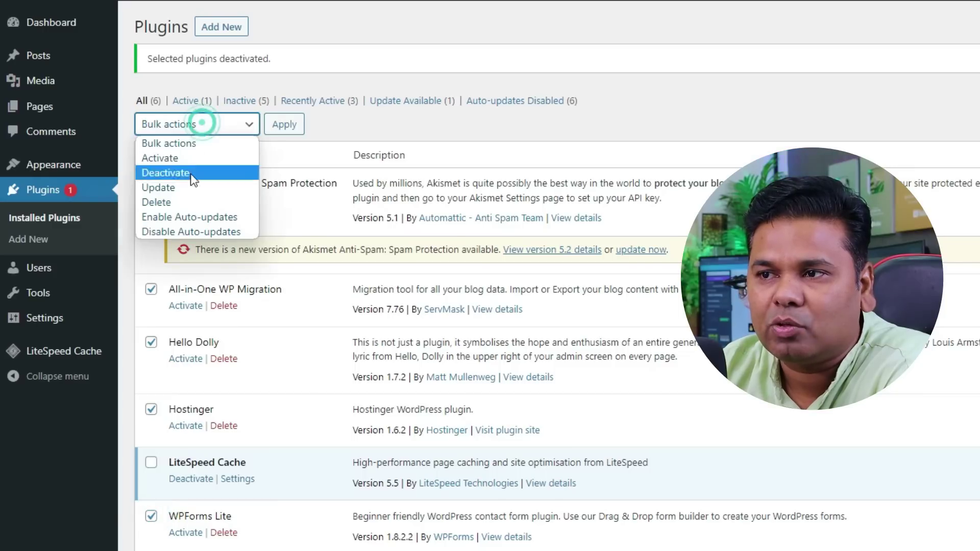
left_click(191, 202)
left_click(284, 124)
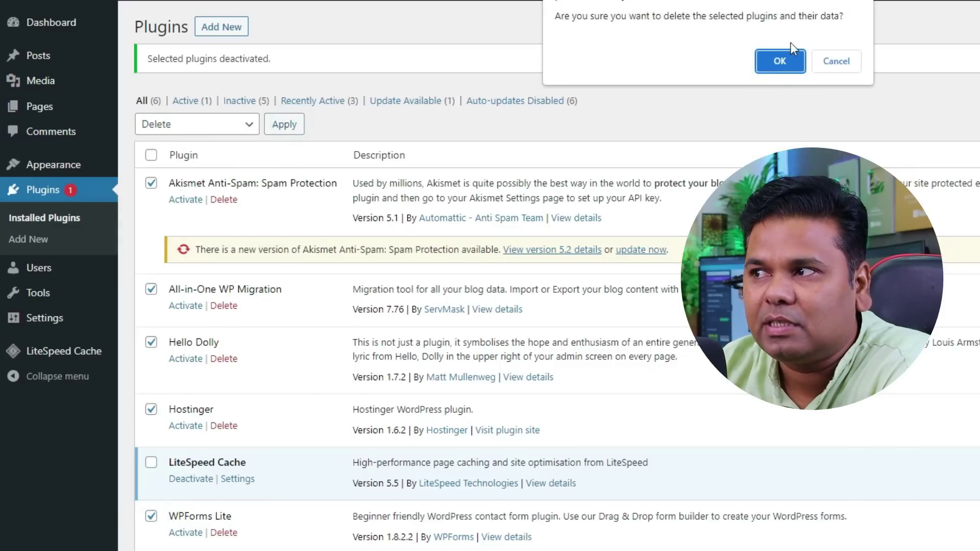
left_click(779, 61)
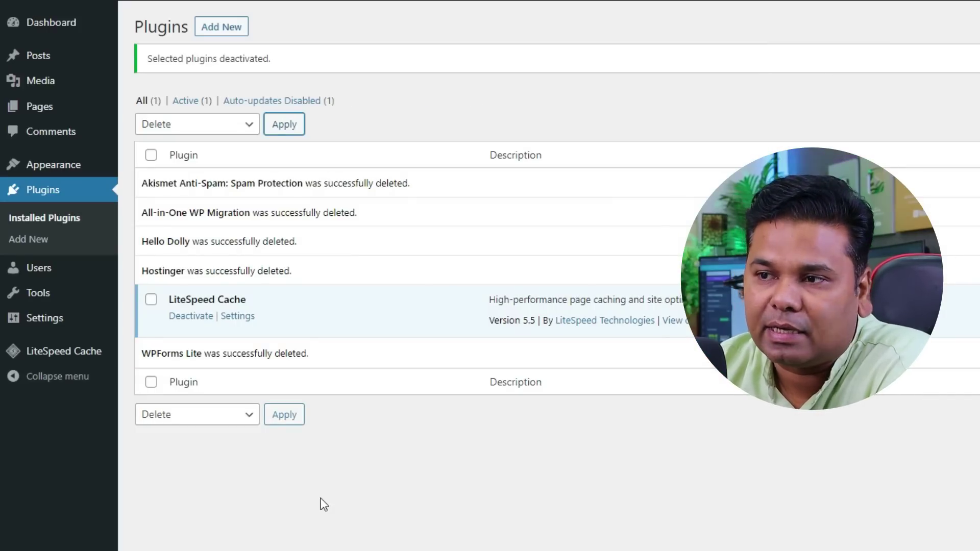
left_click(46, 269)
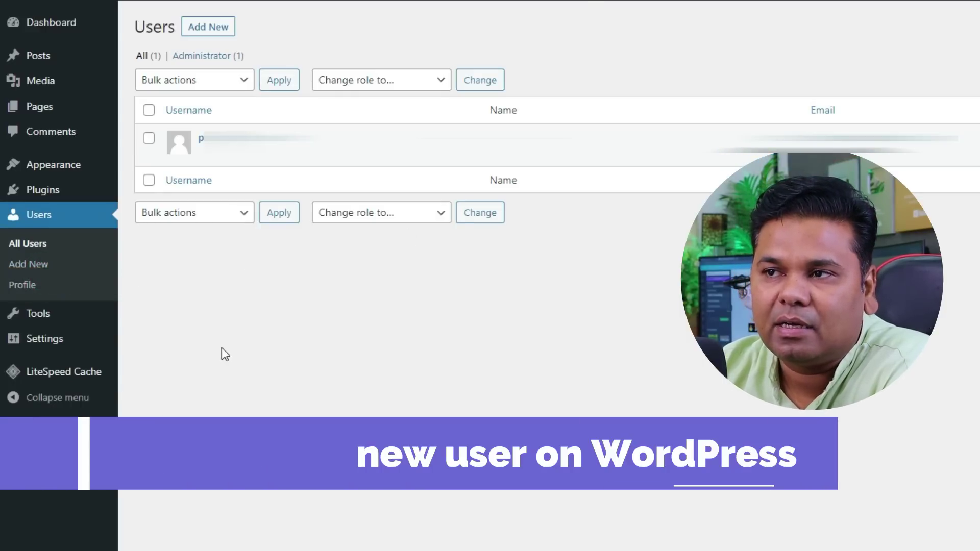
Open the Add New User form and keep Subscriber as the role.
left_click(53, 264)
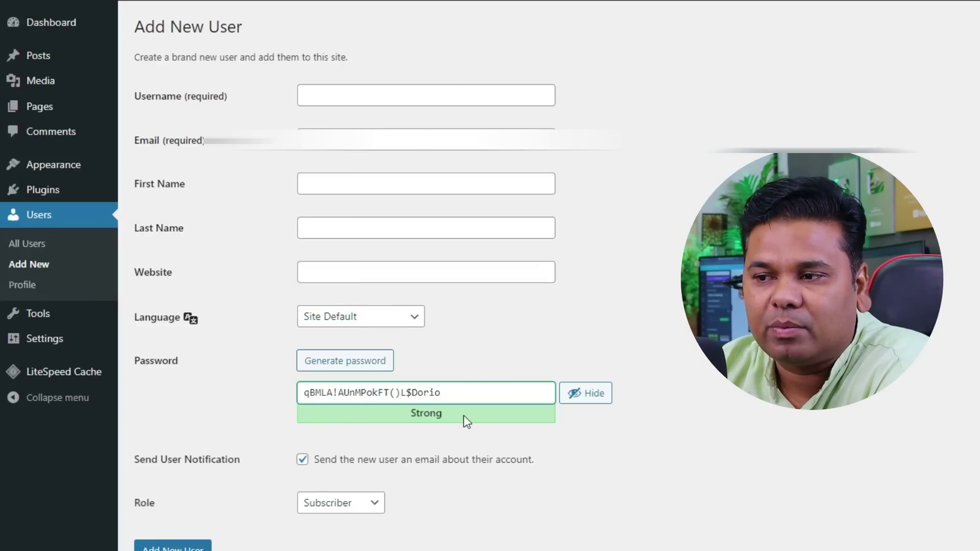
left_click(359, 509)
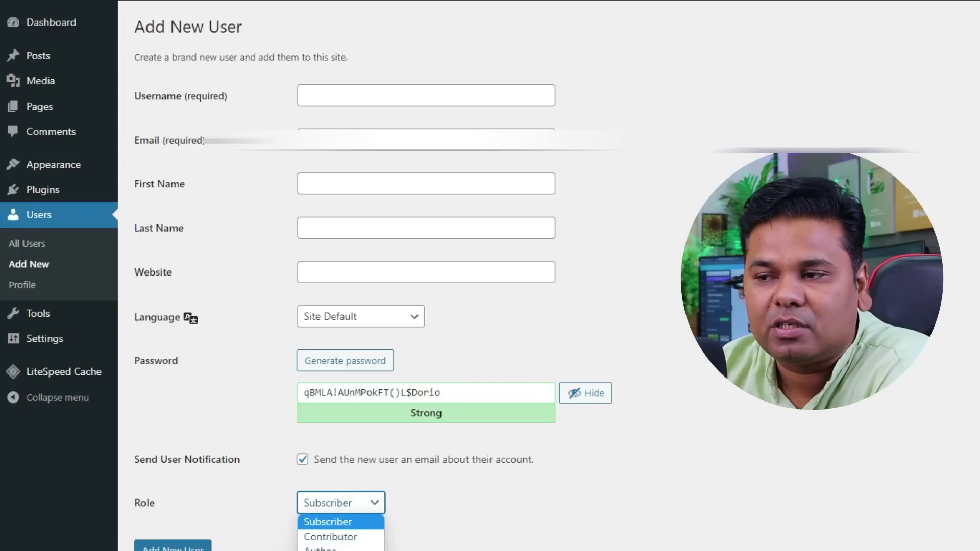
left_click(504, 523)
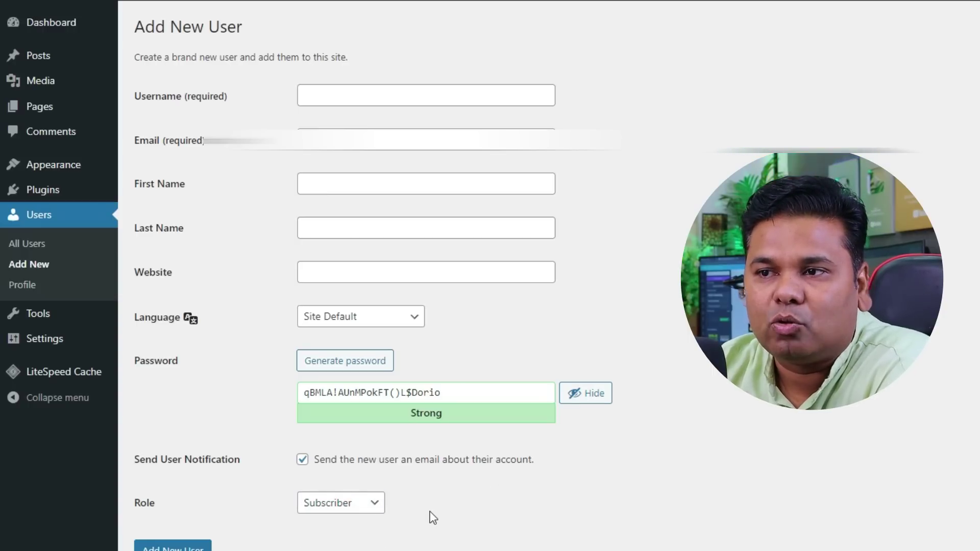
mouse_move(46, 314)
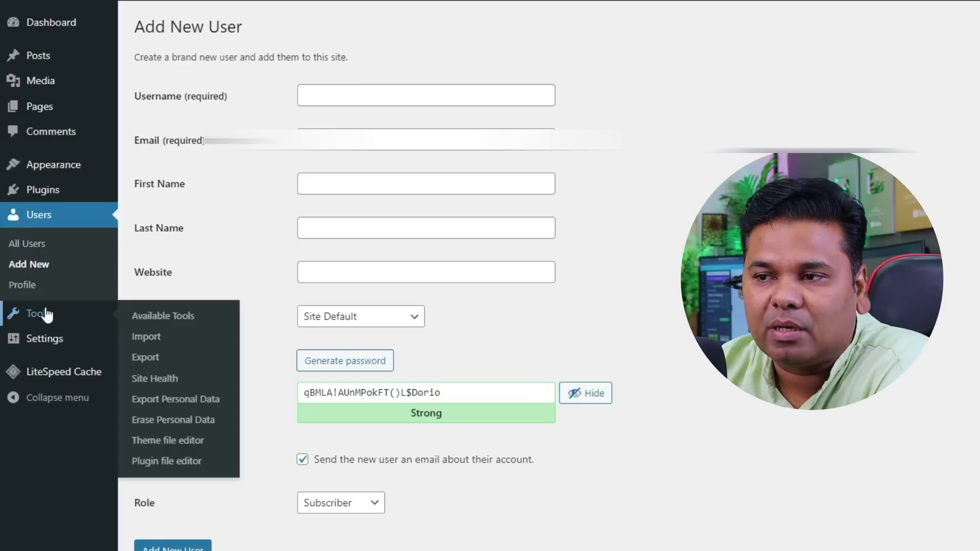
mouse_move(48, 341)
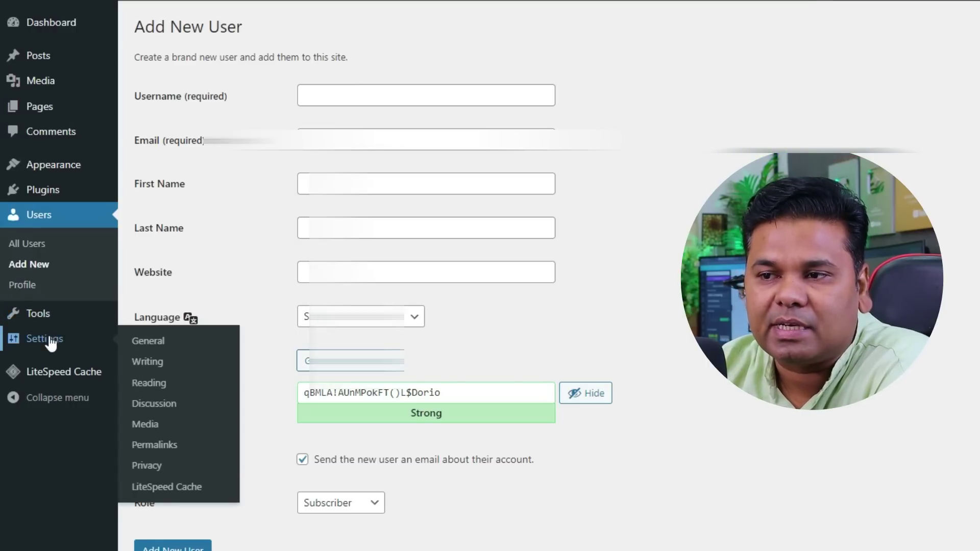
left_click(49, 338)
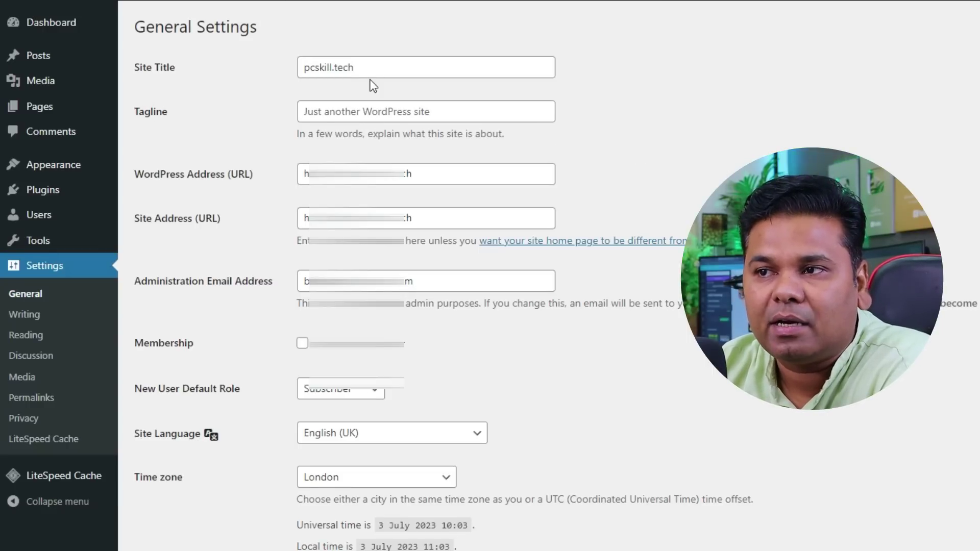
Set the General Settings time zone to Kolkata and save the changes.
left_click(350, 112)
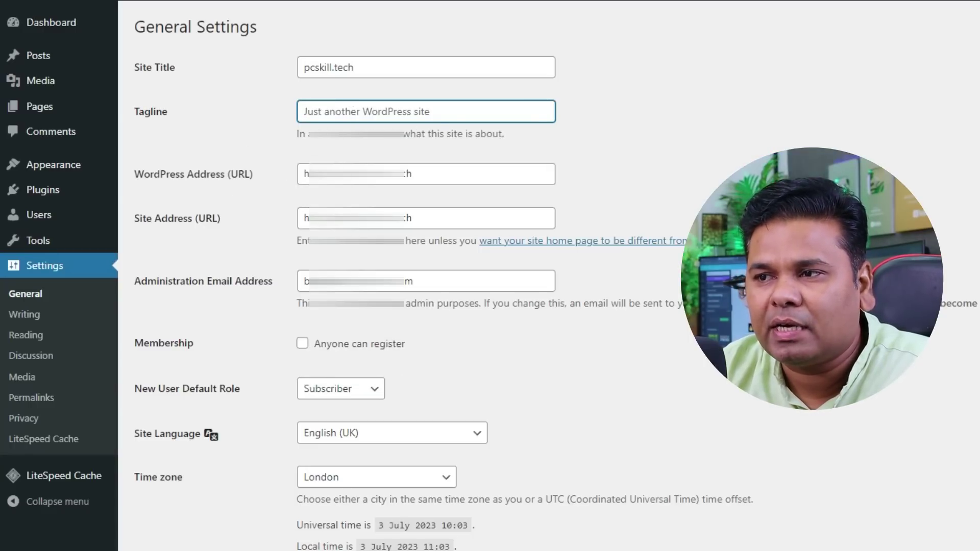
scroll(417, 296, "down", 3)
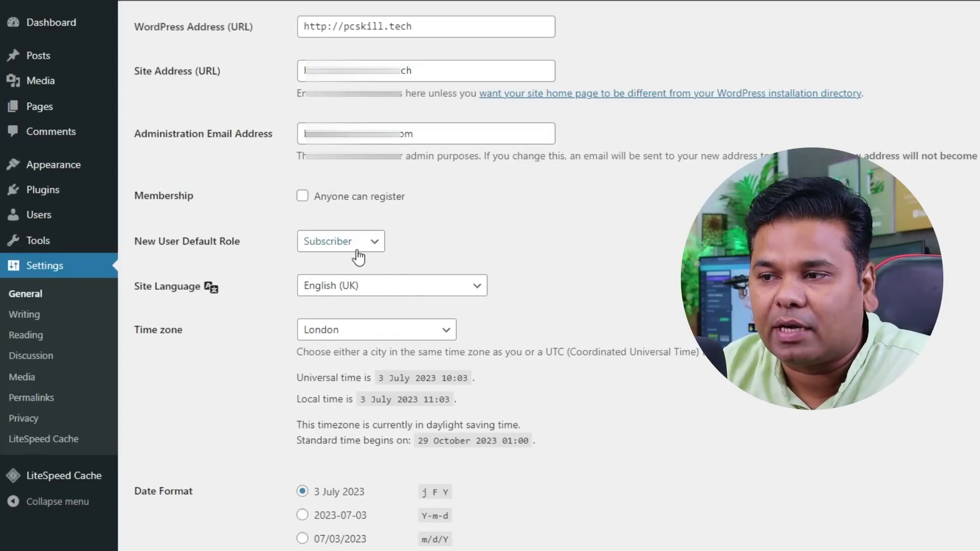
scroll(359, 258, "down", 3)
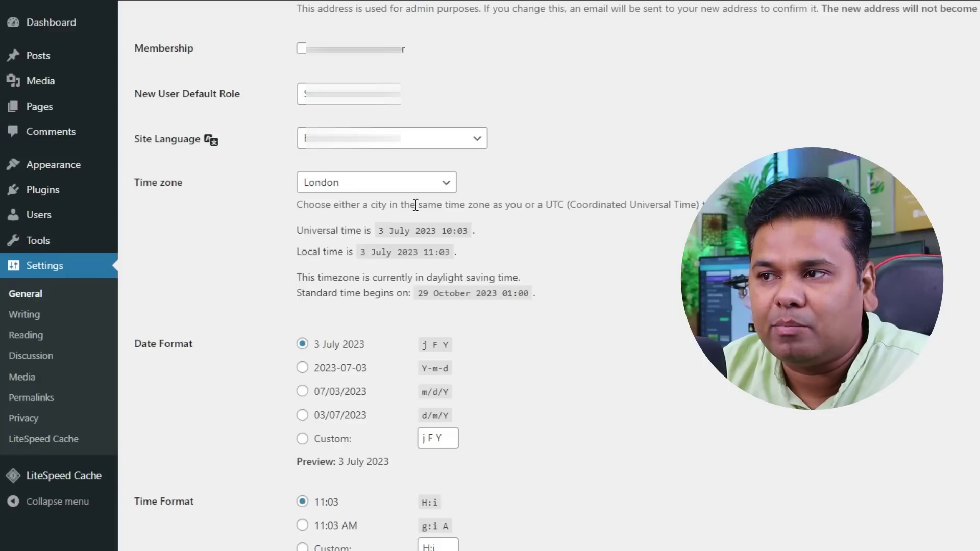
left_click(415, 182)
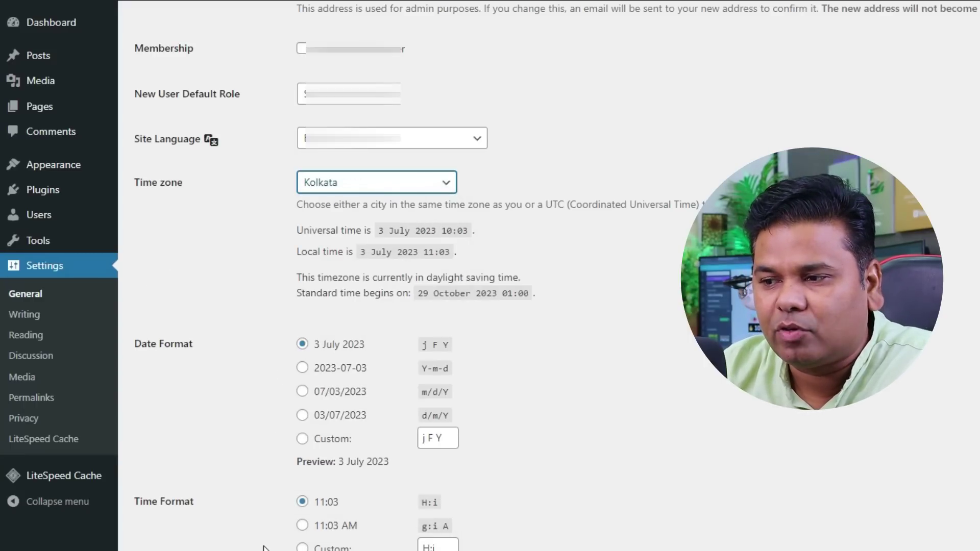
scroll(264, 548, "down", 2)
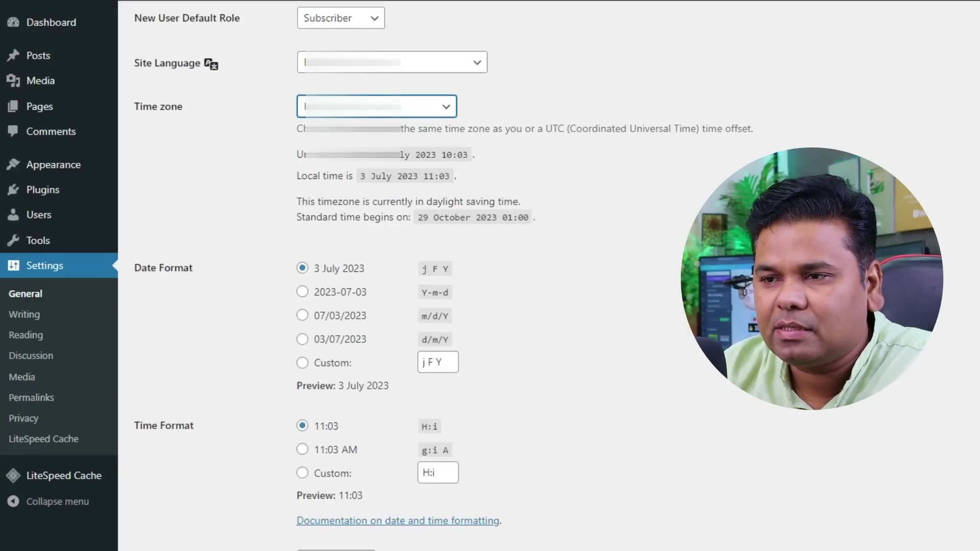
left_click(136, 488)
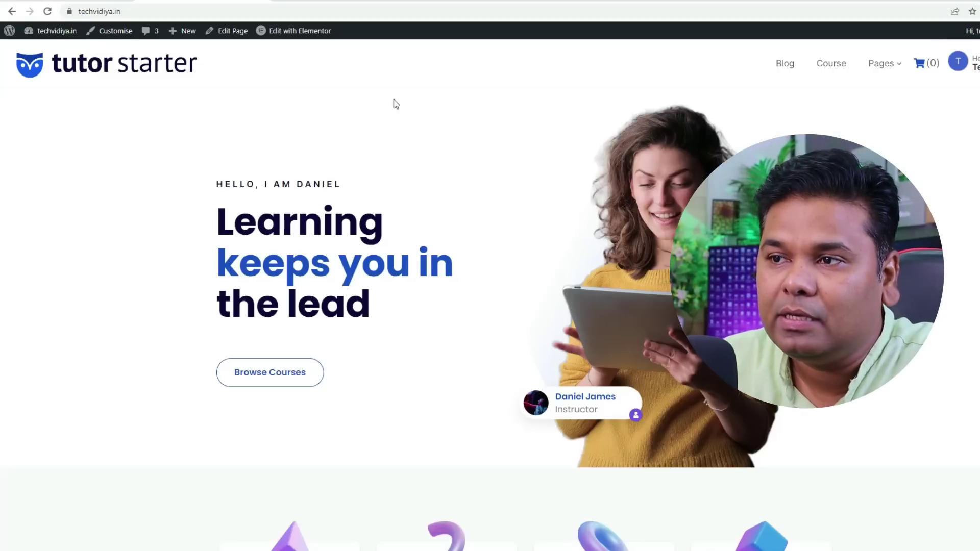
Scroll through the course demo homepage, then search Google for 'tutor lms'.
scroll(631, 224, "down", 5)
scroll(631, 225, "down", 15)
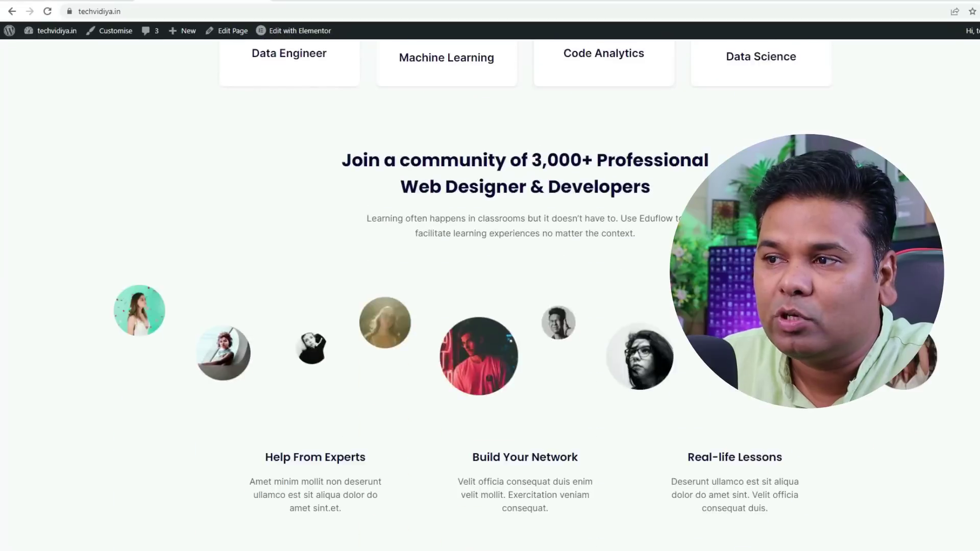
scroll(631, 224, "up", 20)
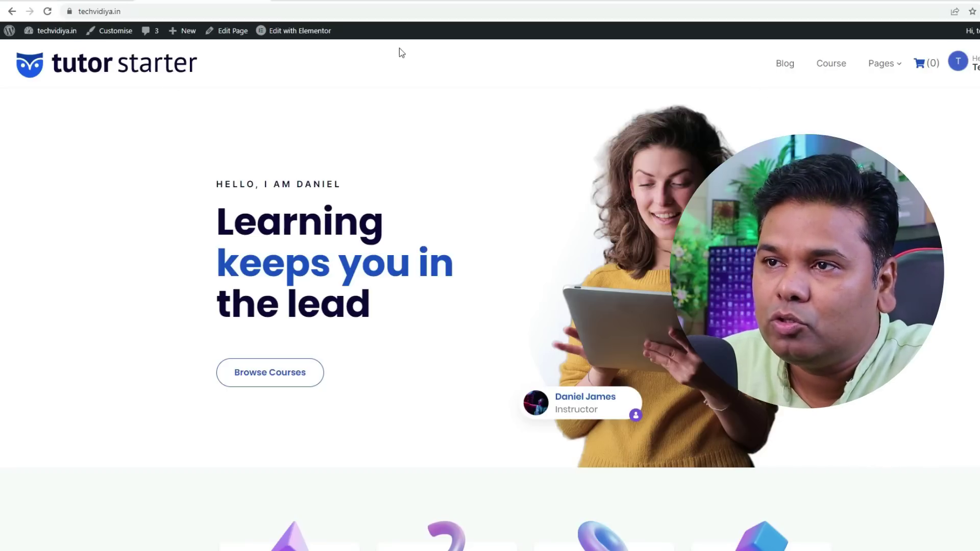
scroll(585, 259, "down", 5)
scroll(642, 285, "down", 20)
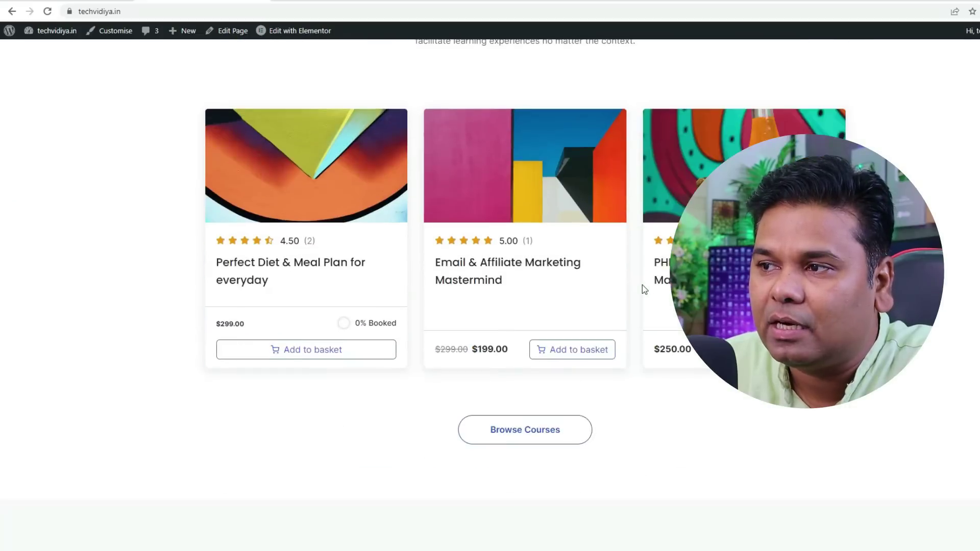
scroll(641, 286, "up", 15)
scroll(642, 286, "up", 5)
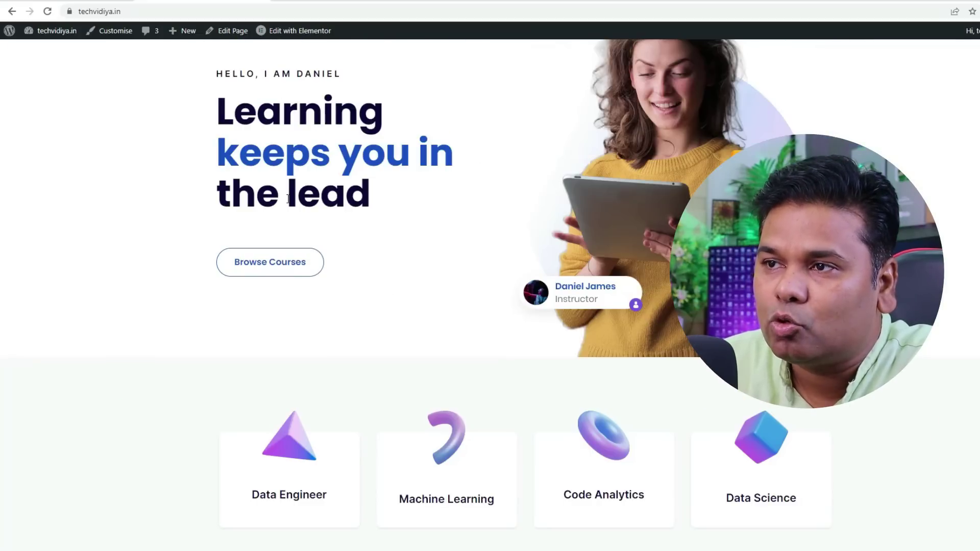
scroll(512, 307, "up", 2)
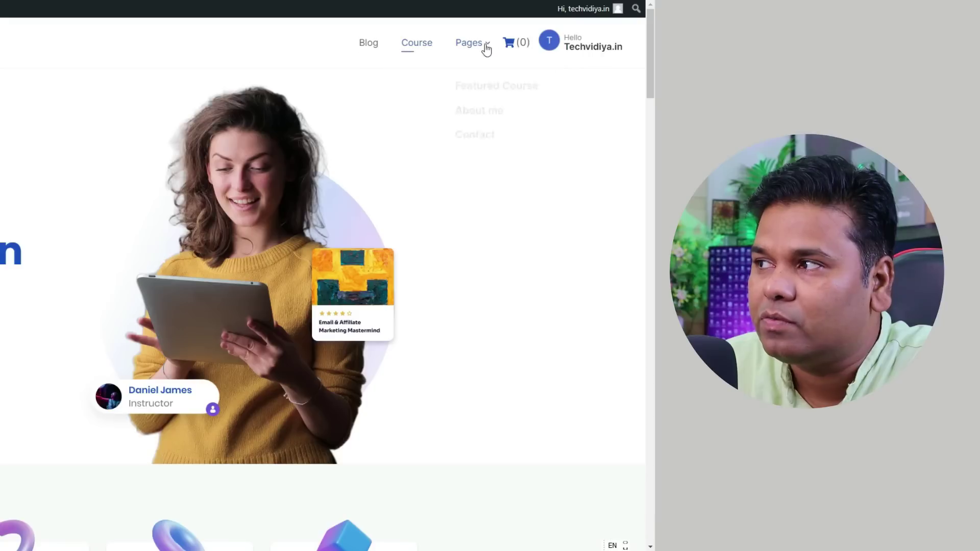
mouse_move(553, 47)
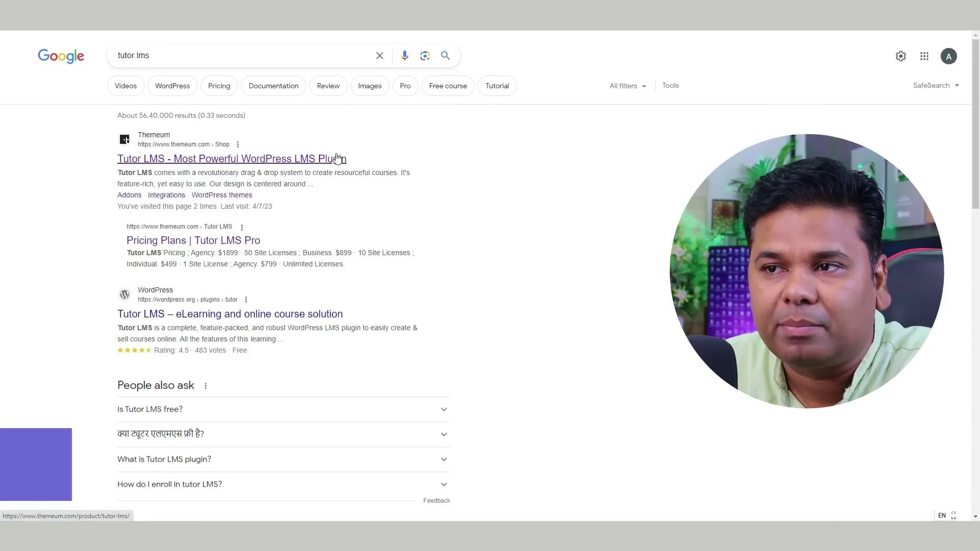
Open Themeum's Tutor LMS page from the search results and go to its Themes catalogue.
left_click(224, 159)
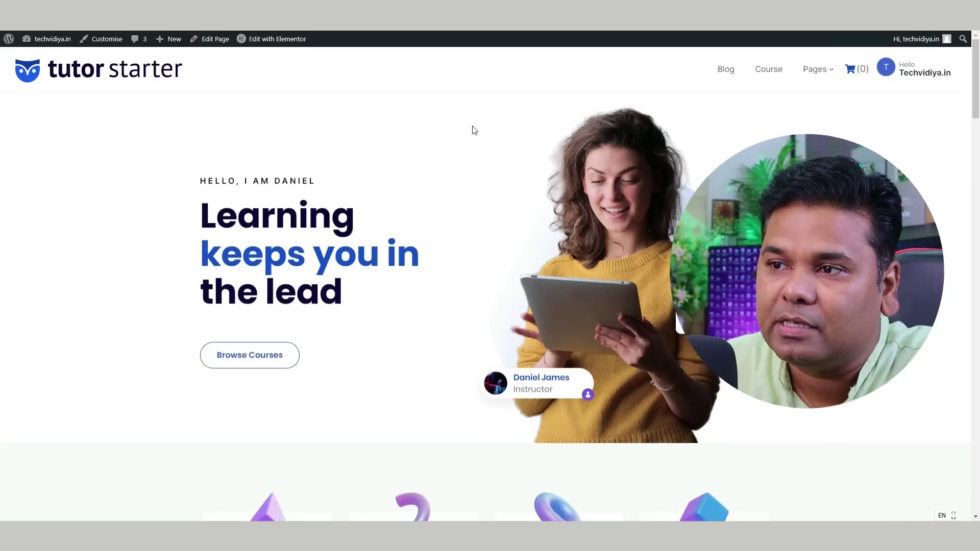
scroll(425, 389, "down", 3)
scroll(425, 389, "up", 3)
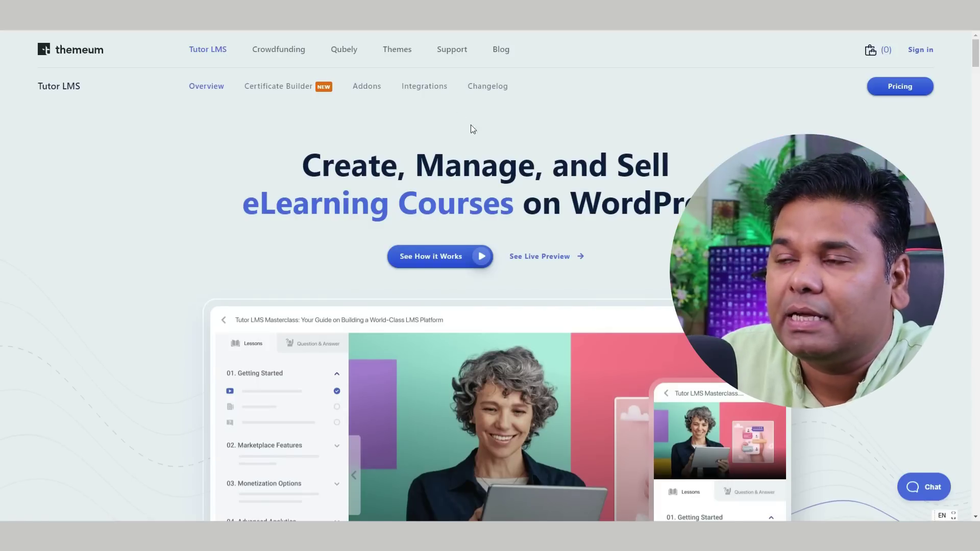
left_click(399, 61)
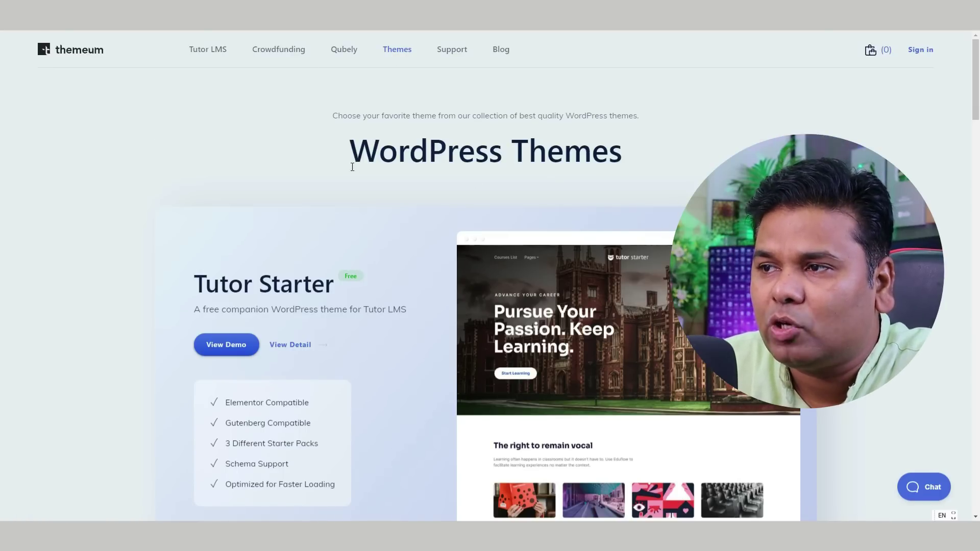
Find Tutor Starter in the themes list and download it free as tutorstarter.1.1.8 (2).zip.
scroll(160, 286, "down", 2)
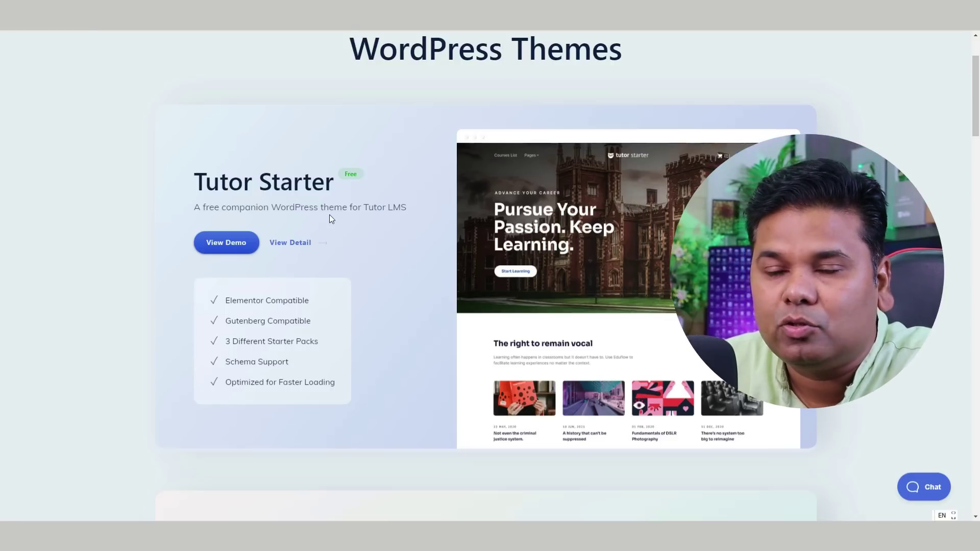
scroll(388, 221, "down", 7)
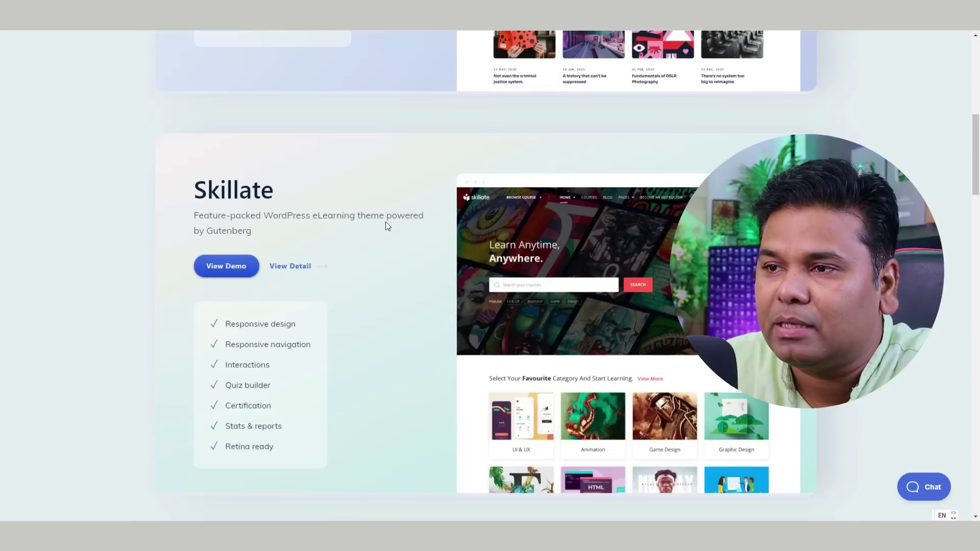
scroll(324, 237, "down", 6)
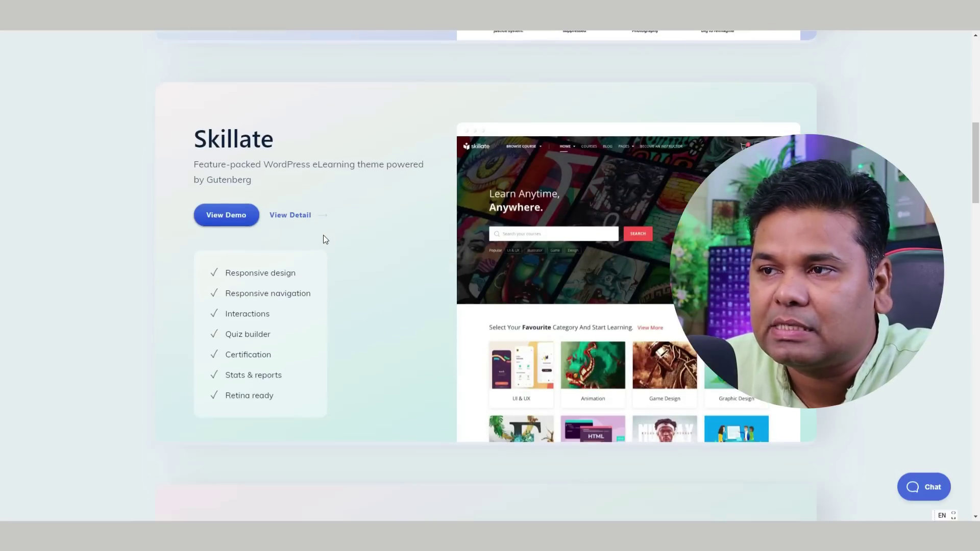
scroll(325, 237, "down", 9)
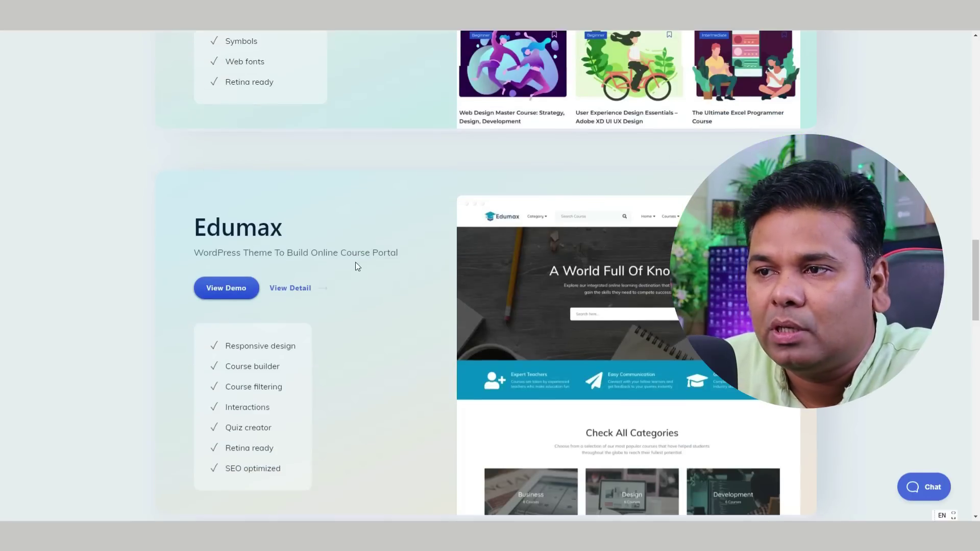
scroll(388, 253, "down", 8)
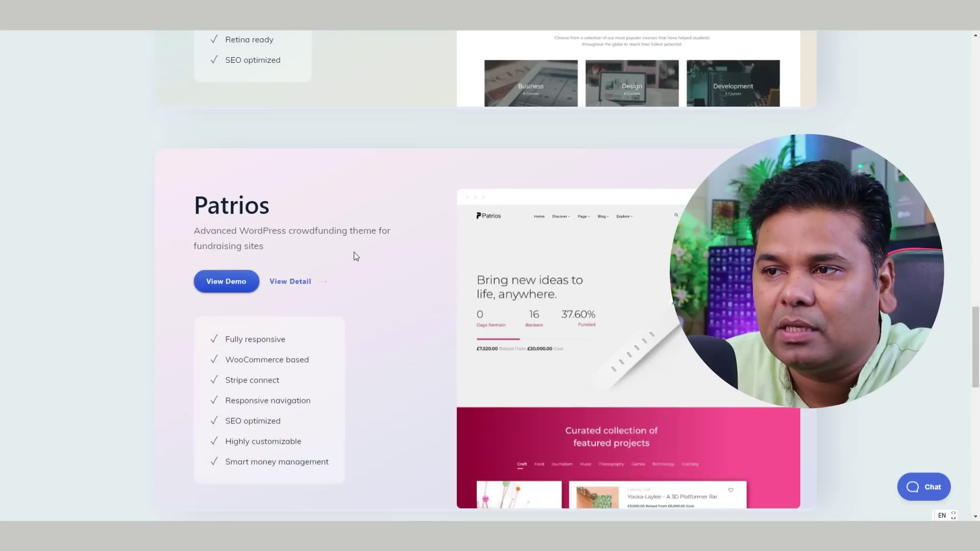
scroll(399, 255, "down", 13)
scroll(399, 255, "up", 6)
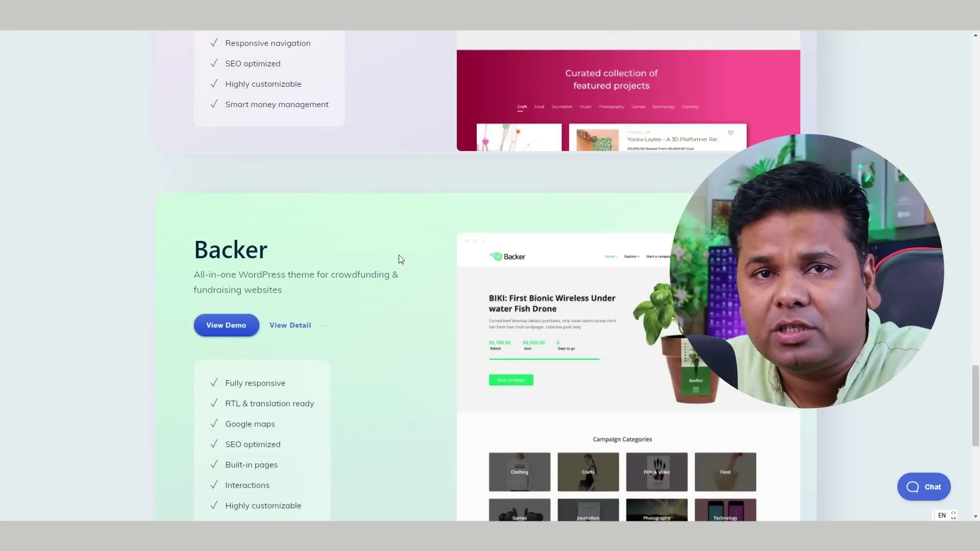
scroll(399, 258, "up", 20)
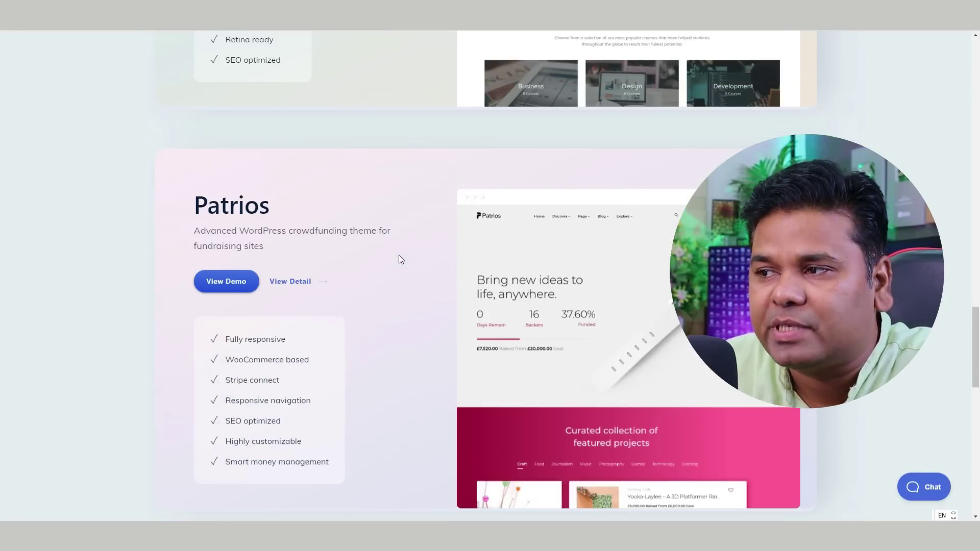
scroll(399, 258, "up", 9)
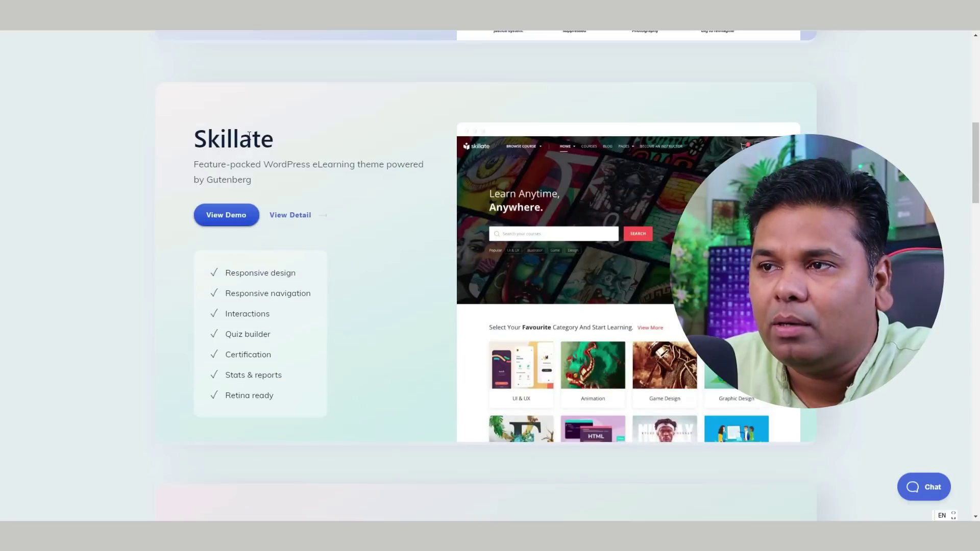
scroll(516, 301, "up", 8)
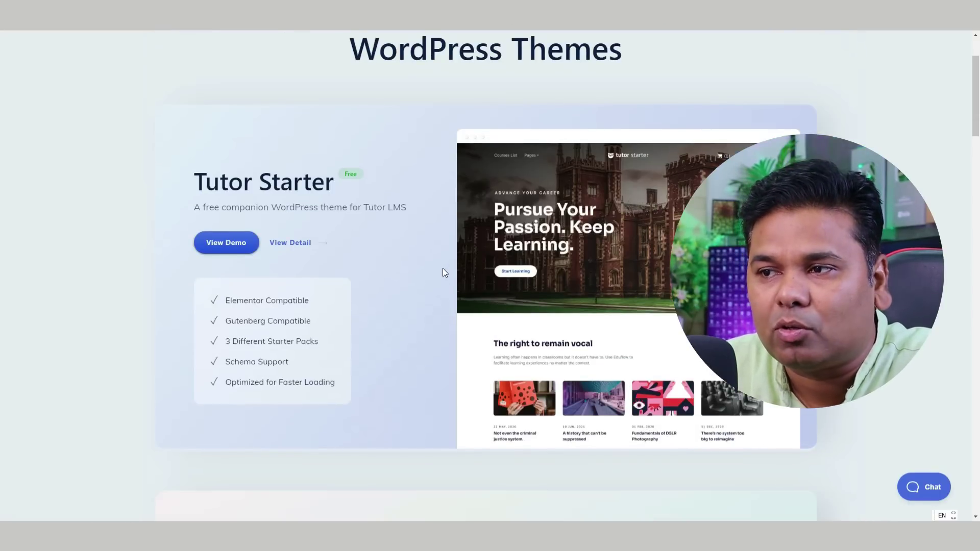
left_click(299, 244)
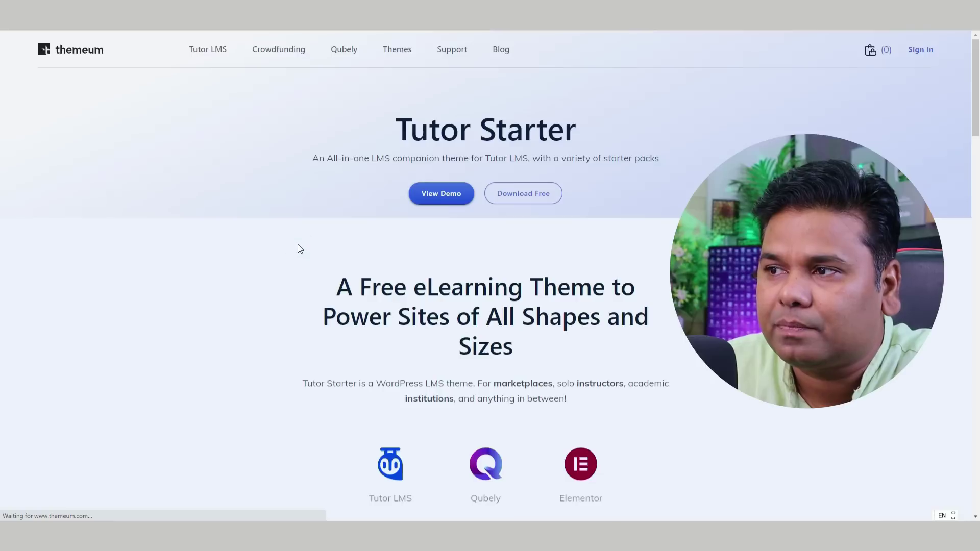
left_click(523, 195)
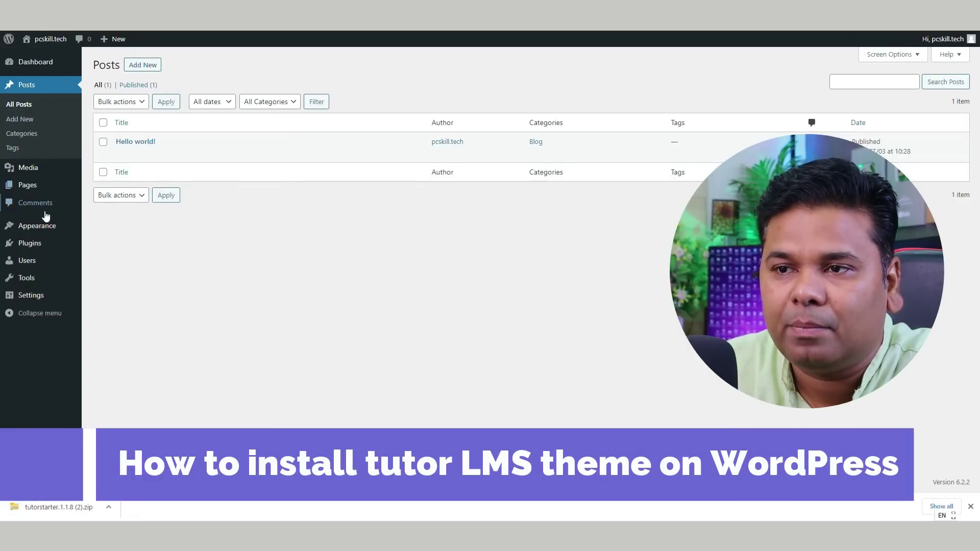
Upload tutorstarter.1.1.8 (2).zip under Themes > Add New and install Tutor Starter.
mouse_move(48, 230)
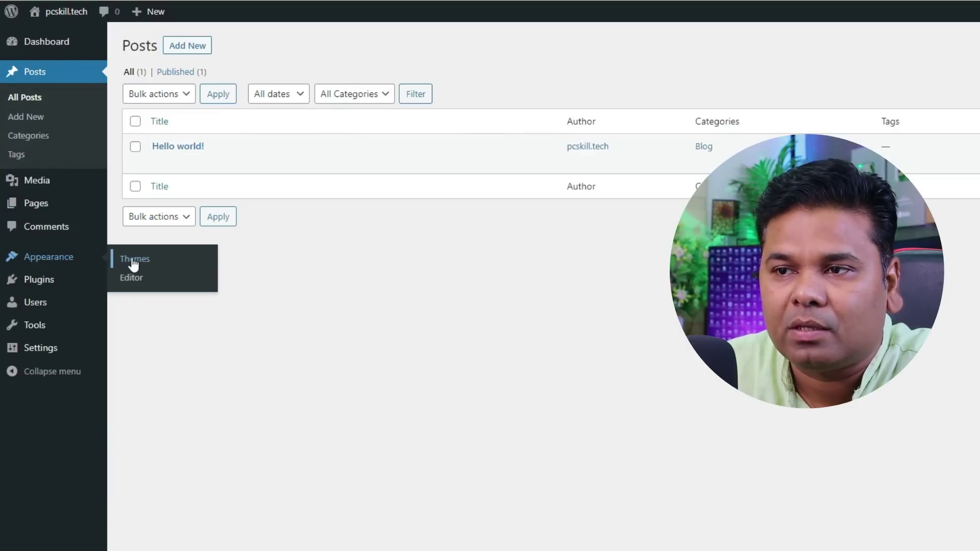
left_click(133, 262)
left_click(243, 51)
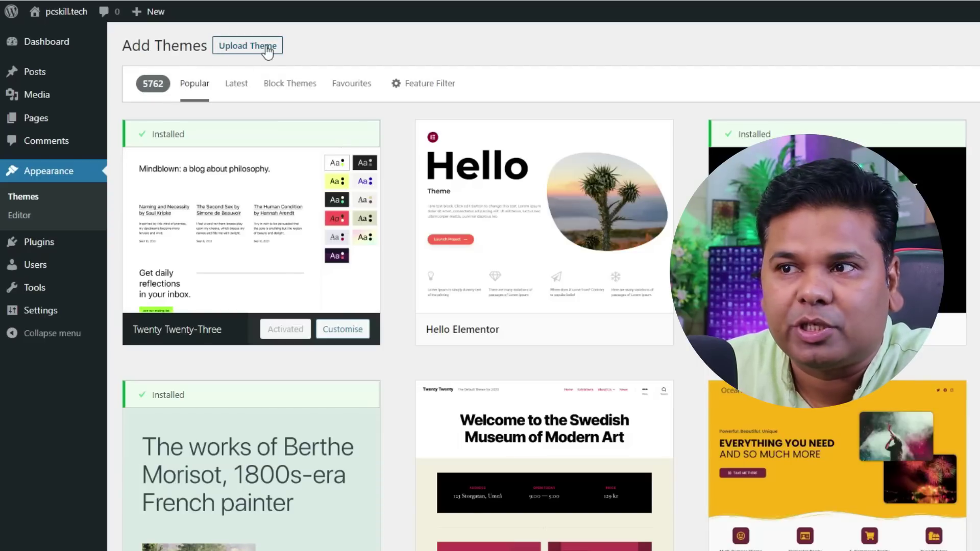
left_click(266, 48)
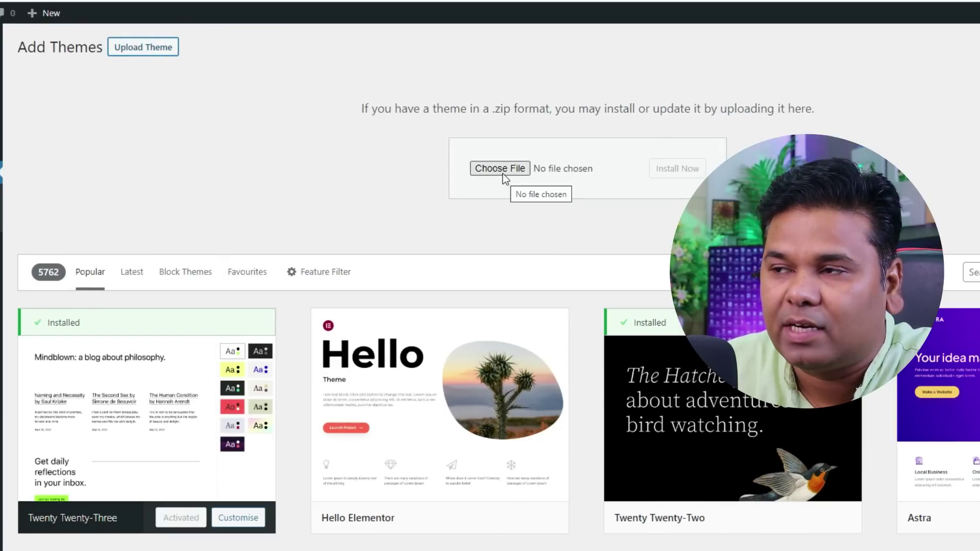
left_click(503, 171)
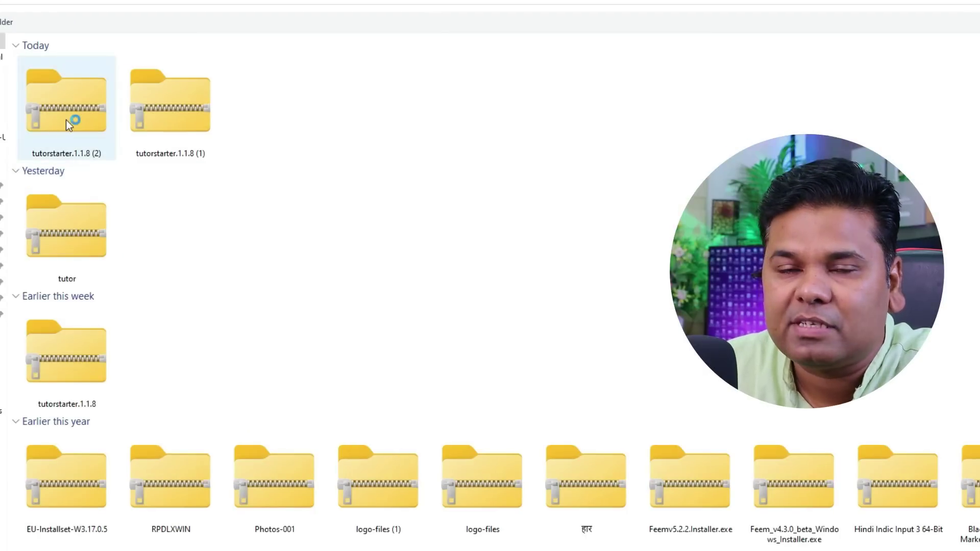
double_click(67, 121)
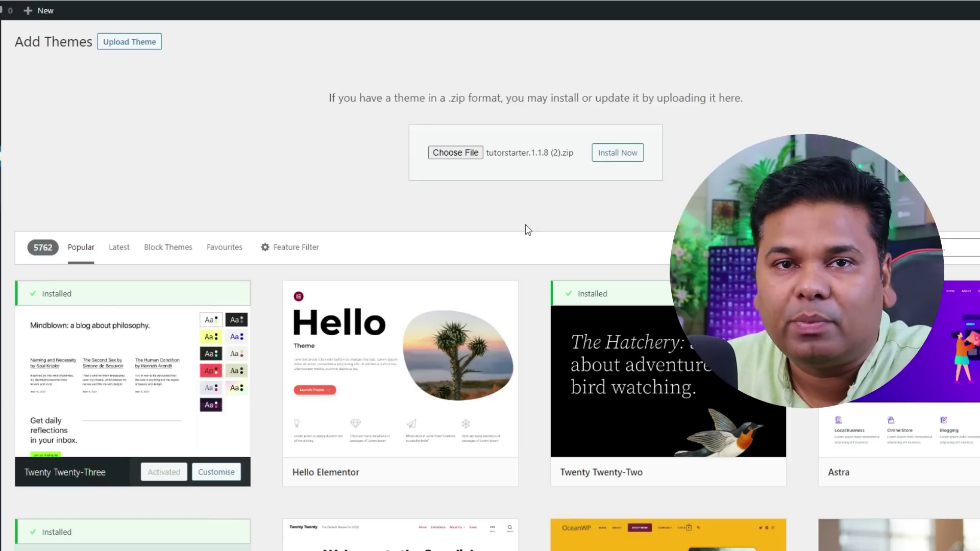
left_click(615, 160)
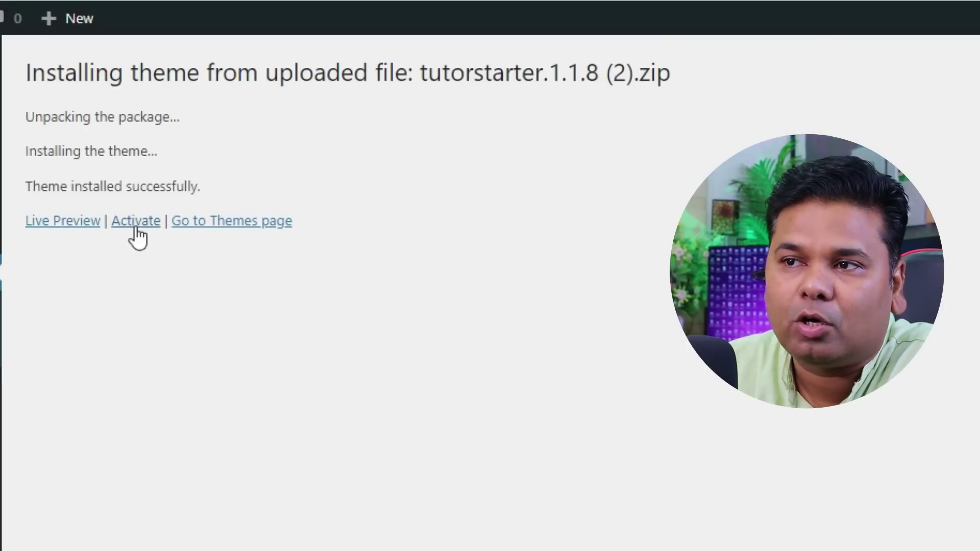
Activate Tutor Starter, then install and activate its required TutorMate plugin.
left_click(136, 228)
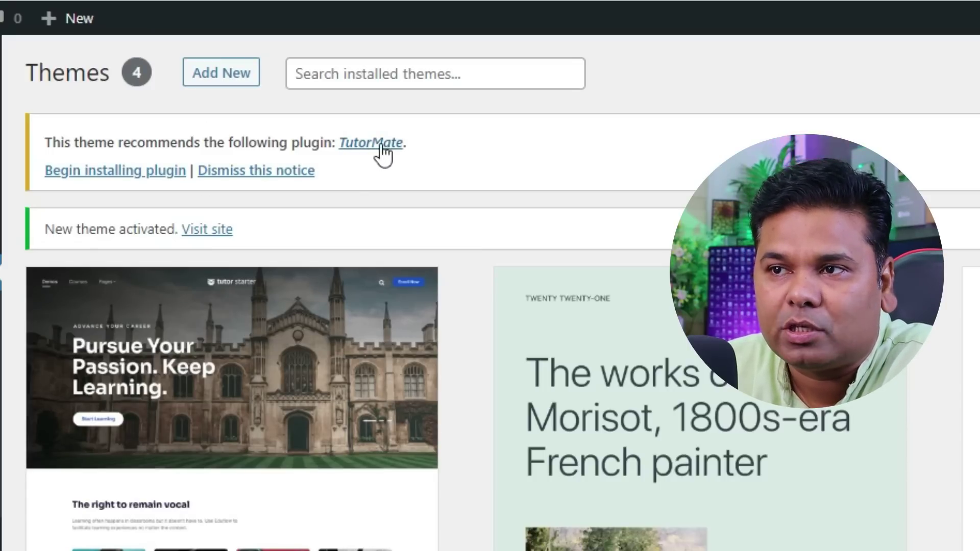
left_click(109, 174)
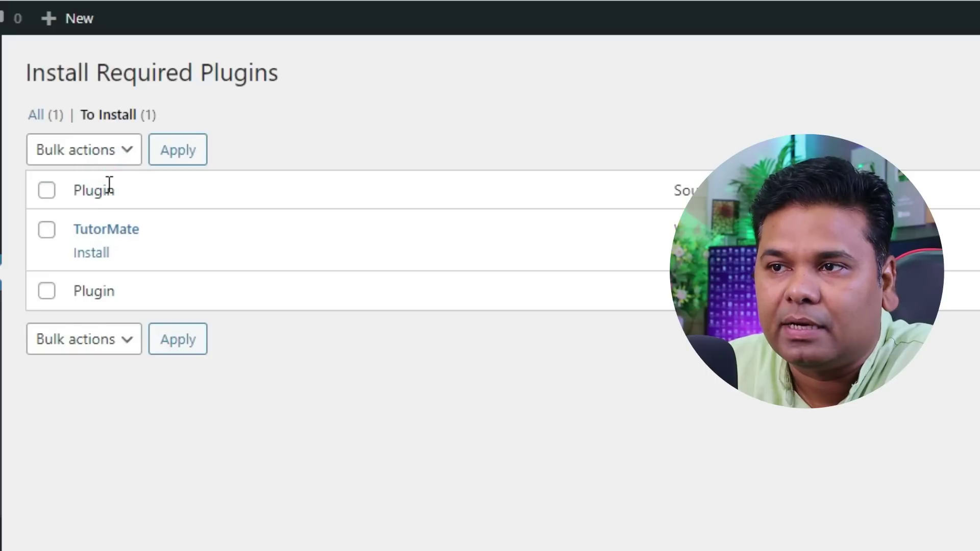
left_click(87, 253)
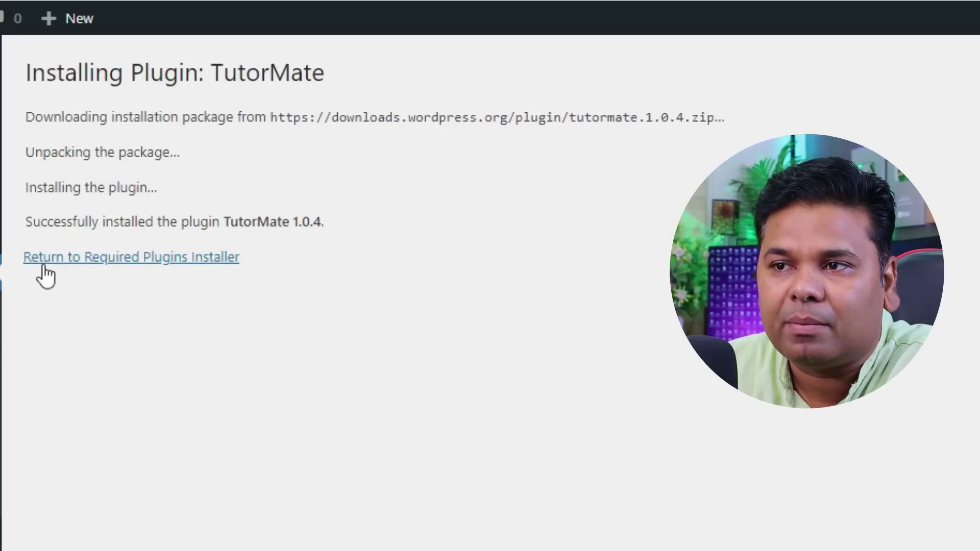
left_click(146, 257)
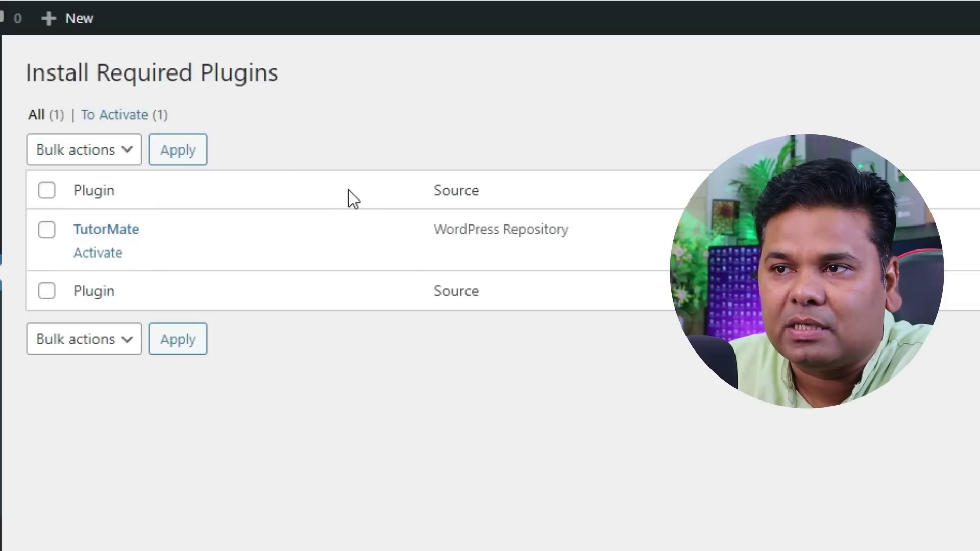
left_click(100, 257)
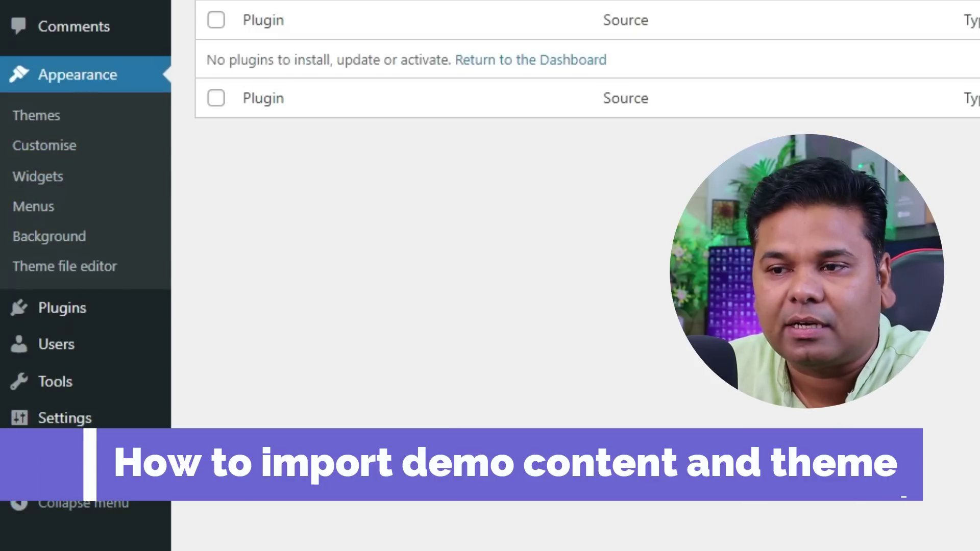
Glance at the Tutor Starter theme's colour settings, then open the live site in a new tab.
left_click(113, 474)
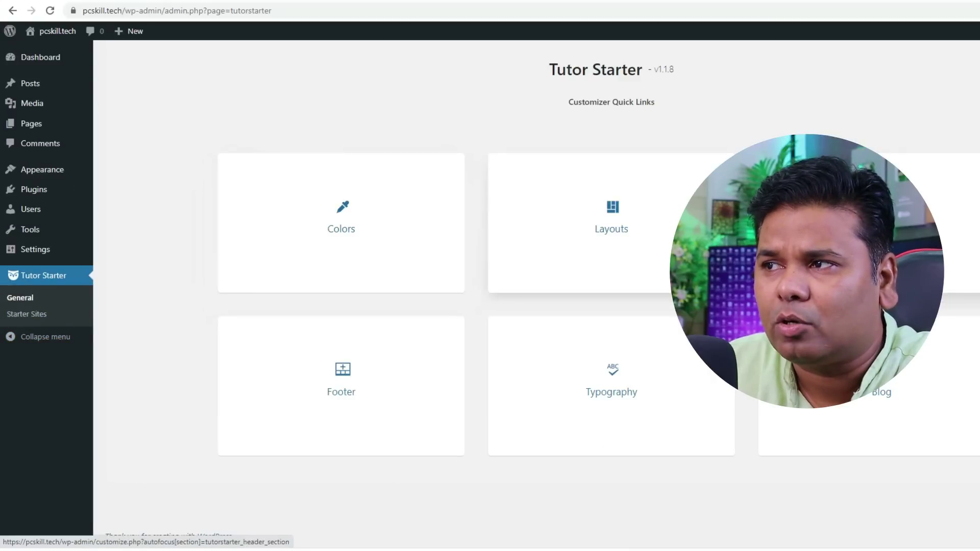
left_click(348, 242)
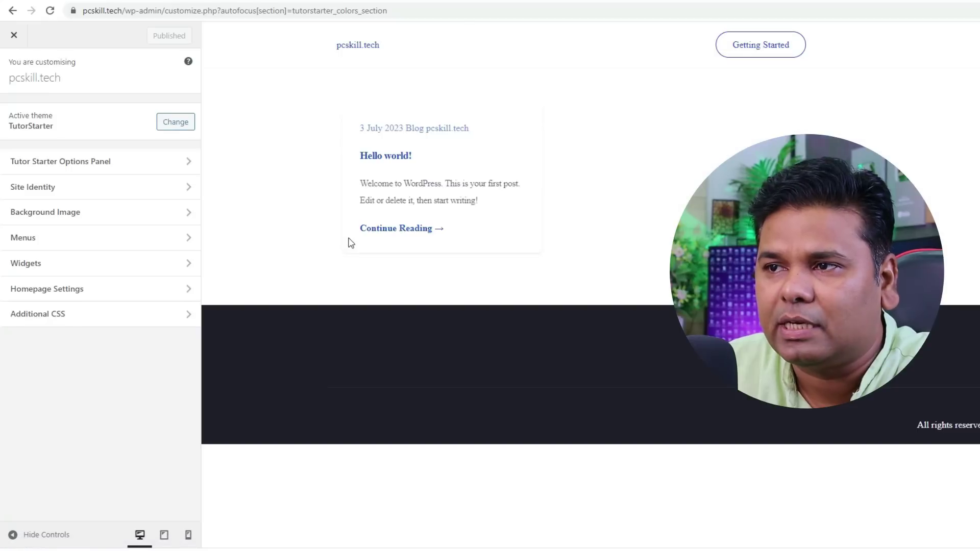
left_click(12, 10)
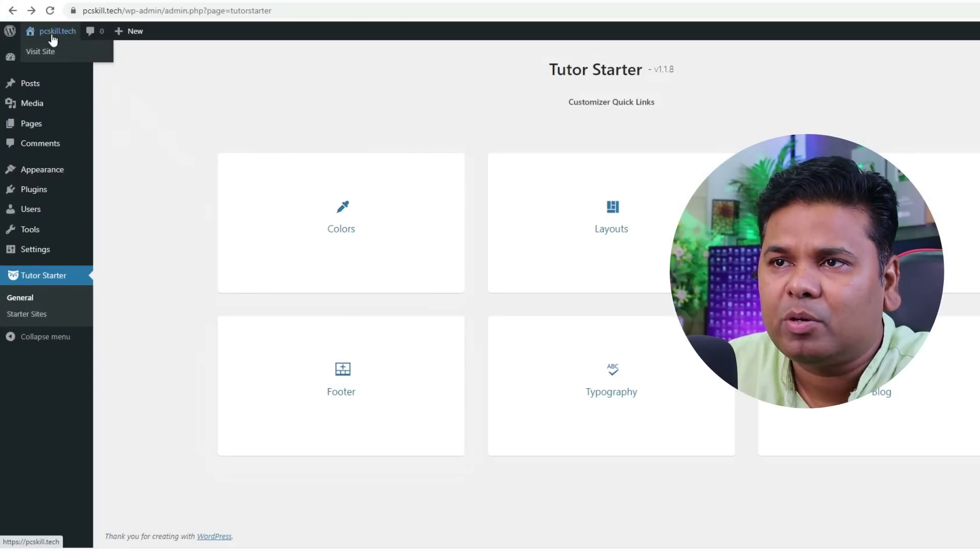
right_click(42, 50)
left_click(58, 56)
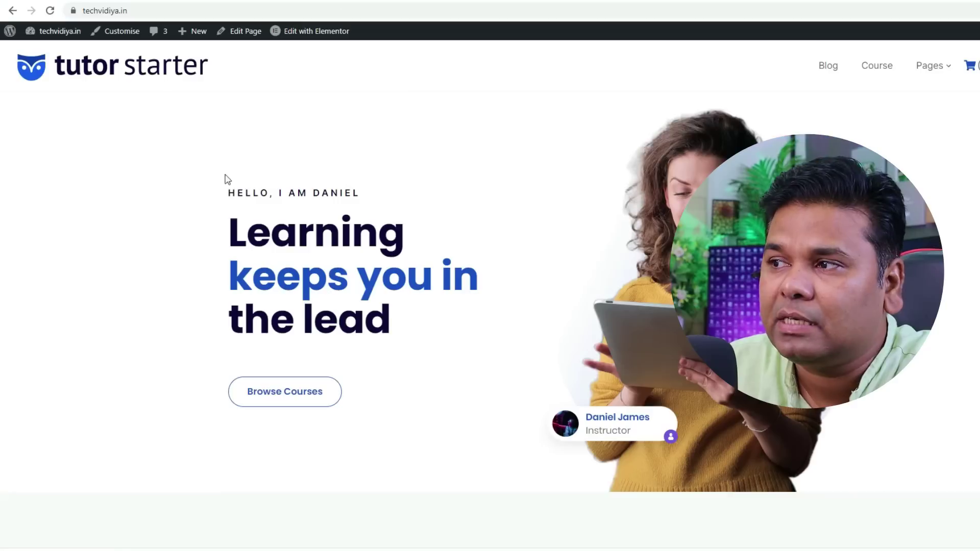
Scroll the techvidiya.in demo front page and open its course listing.
scroll(520, 345, "down", 15)
scroll(529, 349, "up", 15)
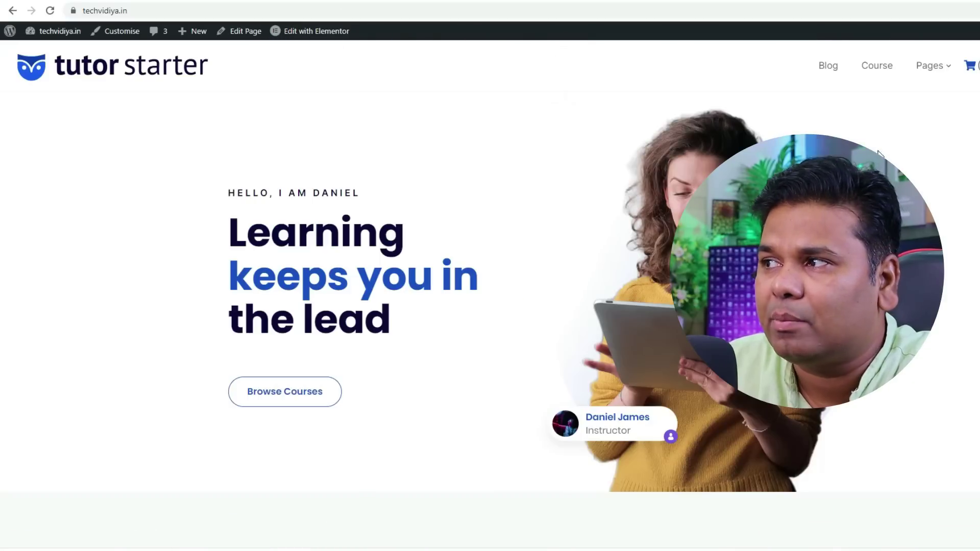
left_click(878, 67)
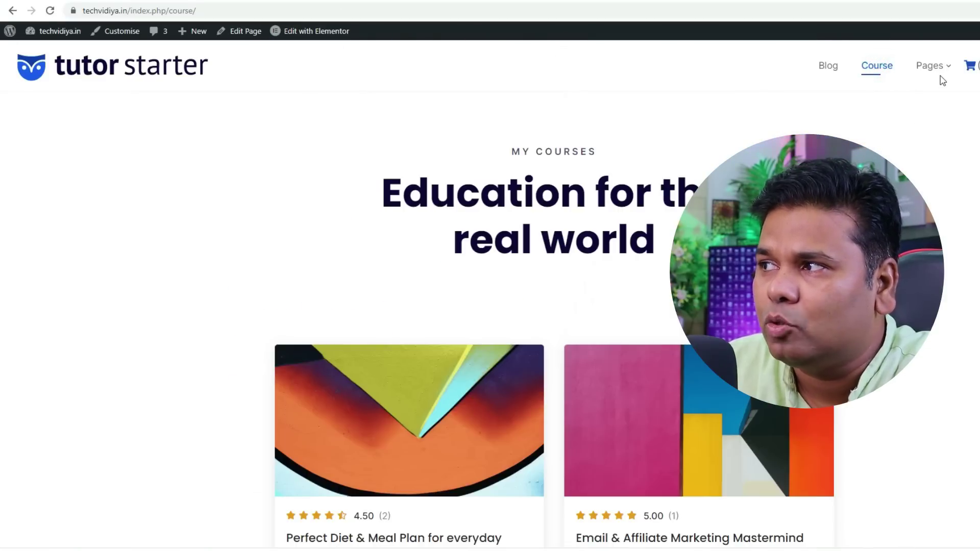
View the demo dashboard's My Profile, Enrolled Courses and Reviews sections.
mouse_move(978, 66)
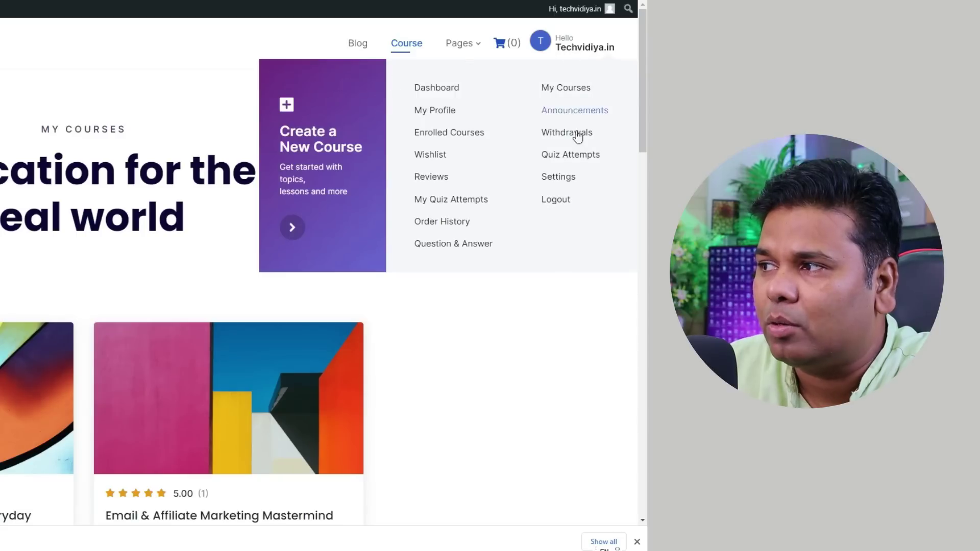
left_click(906, 112)
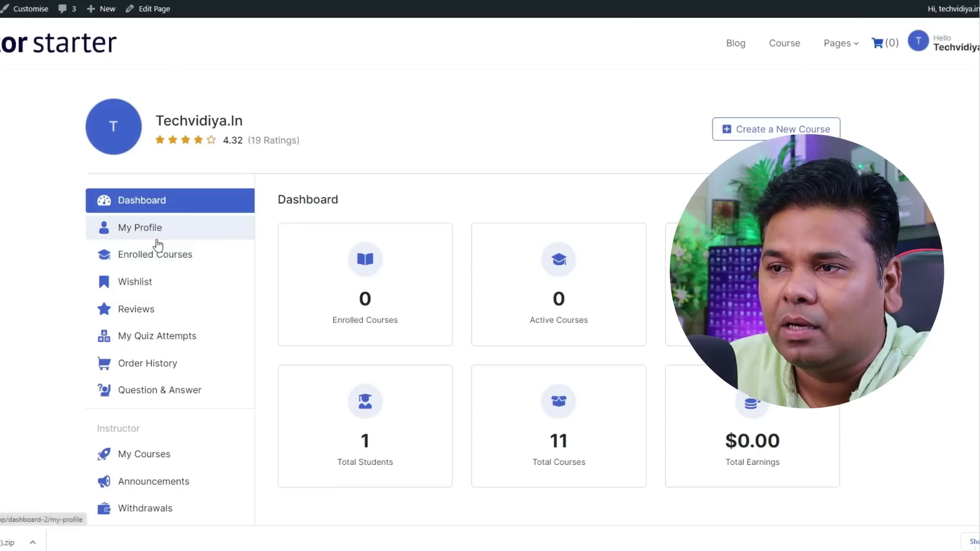
left_click(158, 228)
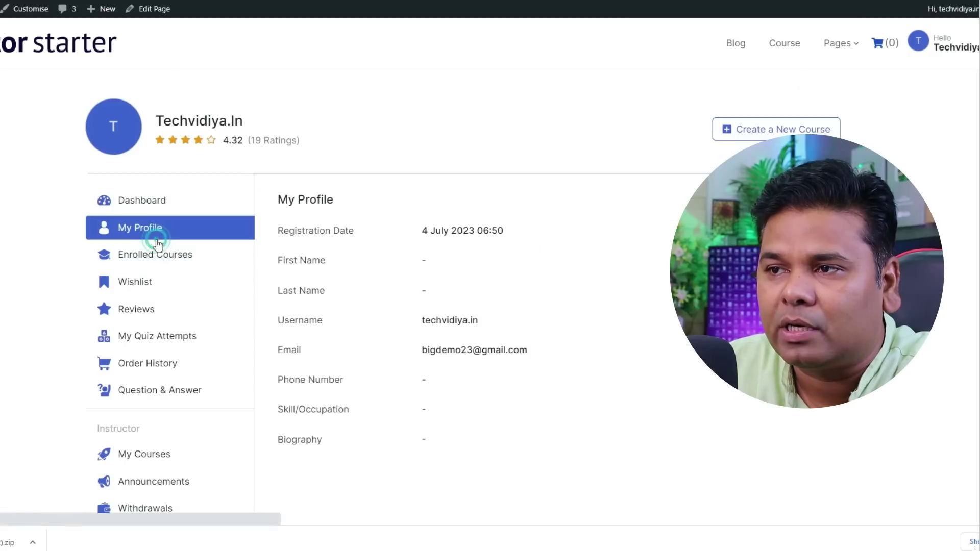
left_click(167, 264)
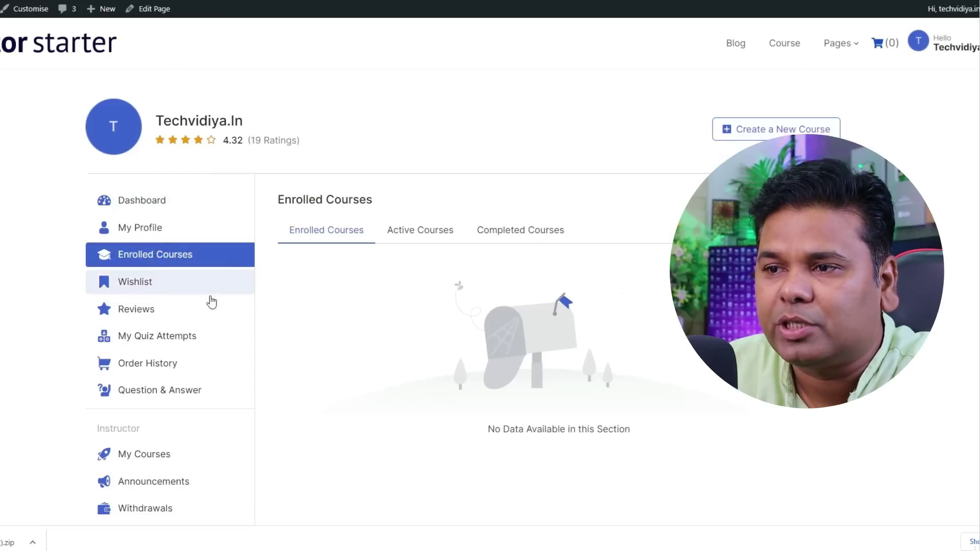
left_click(169, 309)
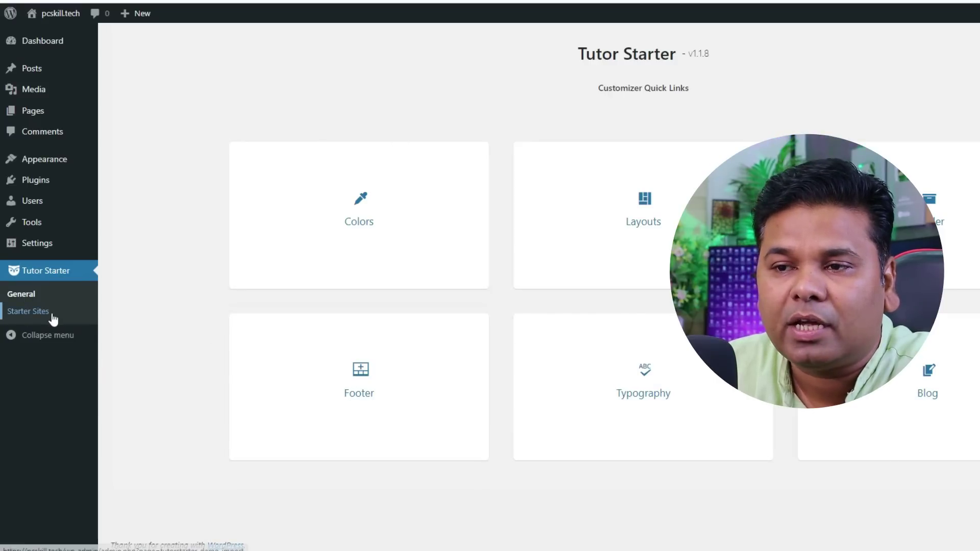
Open the Starter Sites gallery and browse the available site templates.
left_click(35, 319)
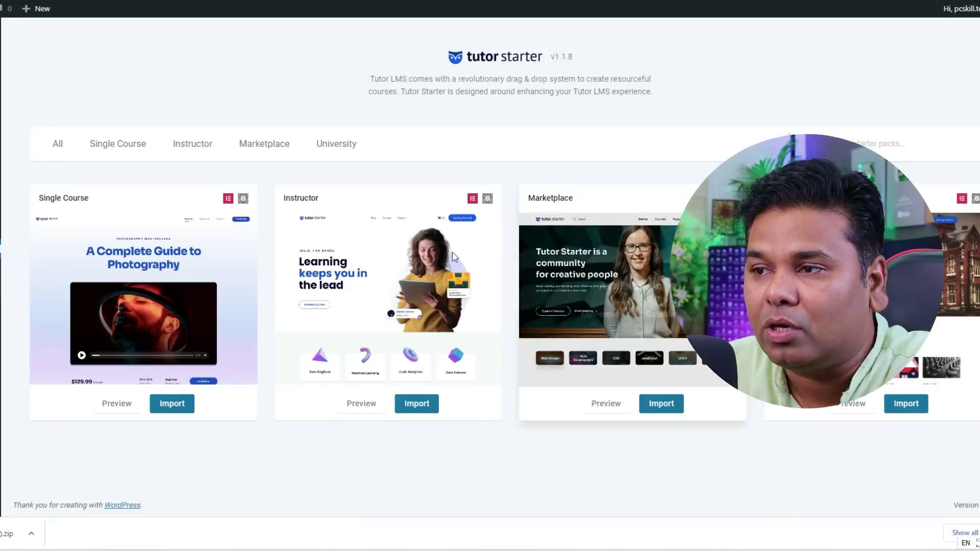
mouse_move(470, 308)
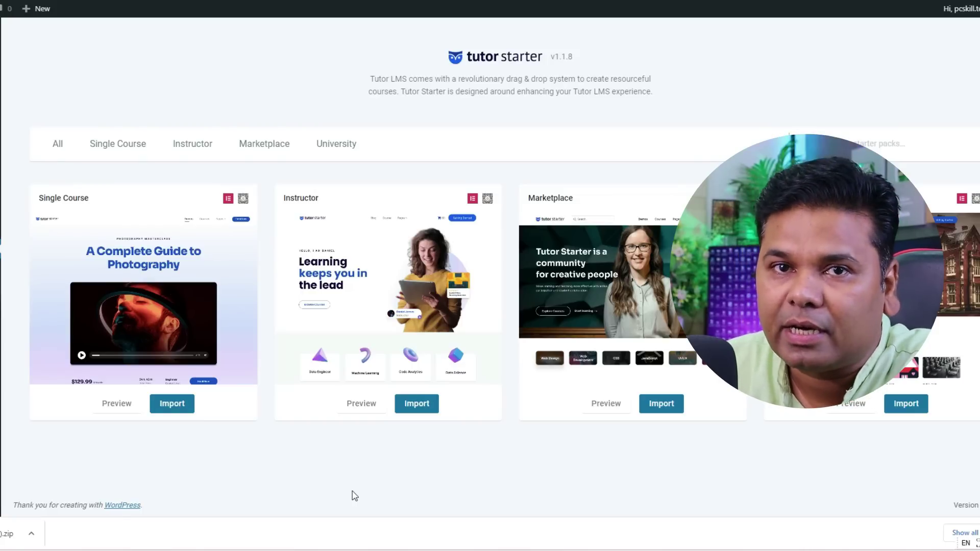
mouse_move(118, 208)
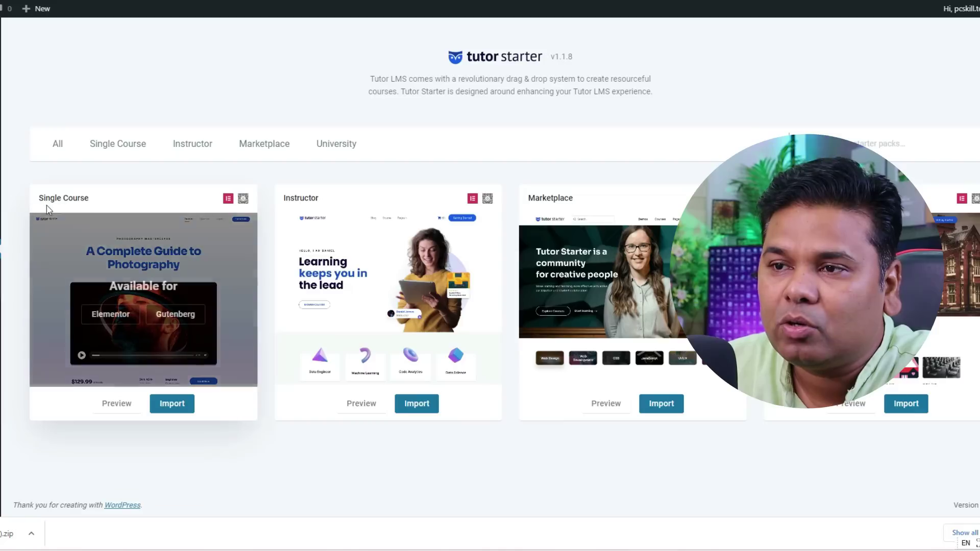
left_click_drag(40, 203, 91, 200)
left_click(37, 170)
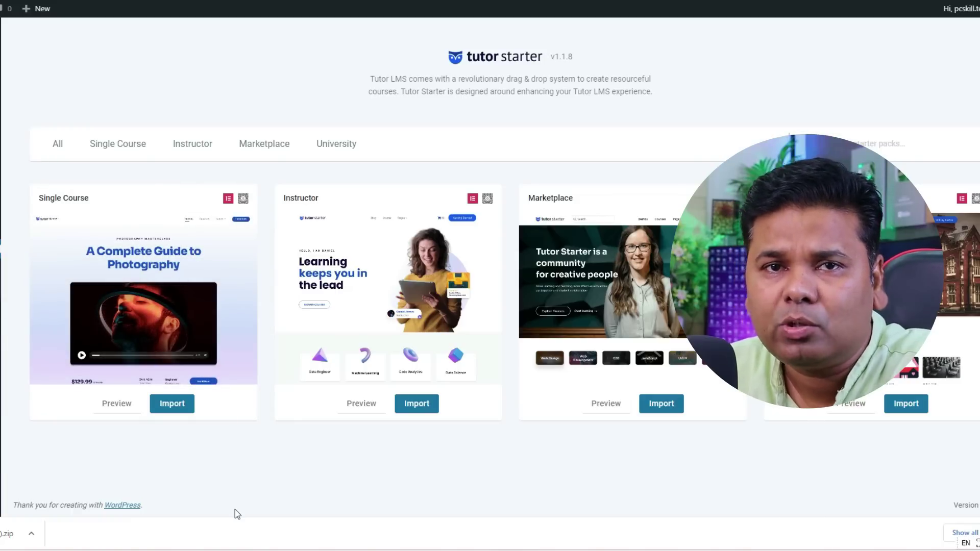
mouse_move(159, 316)
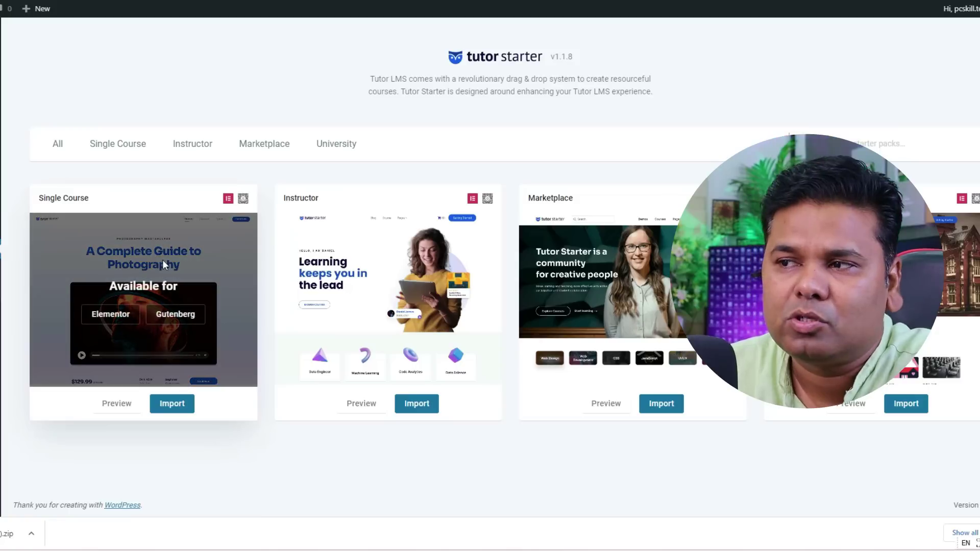
mouse_move(420, 235)
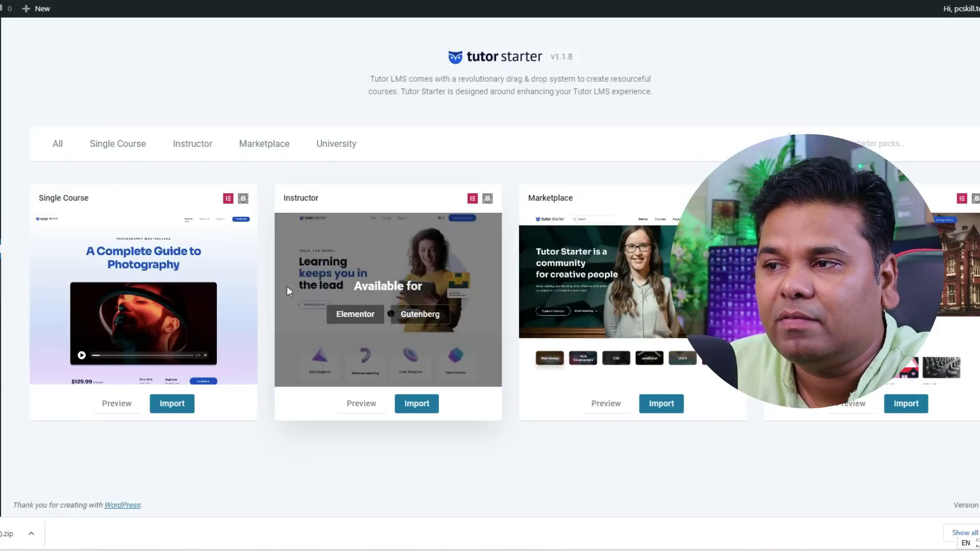
mouse_move(570, 270)
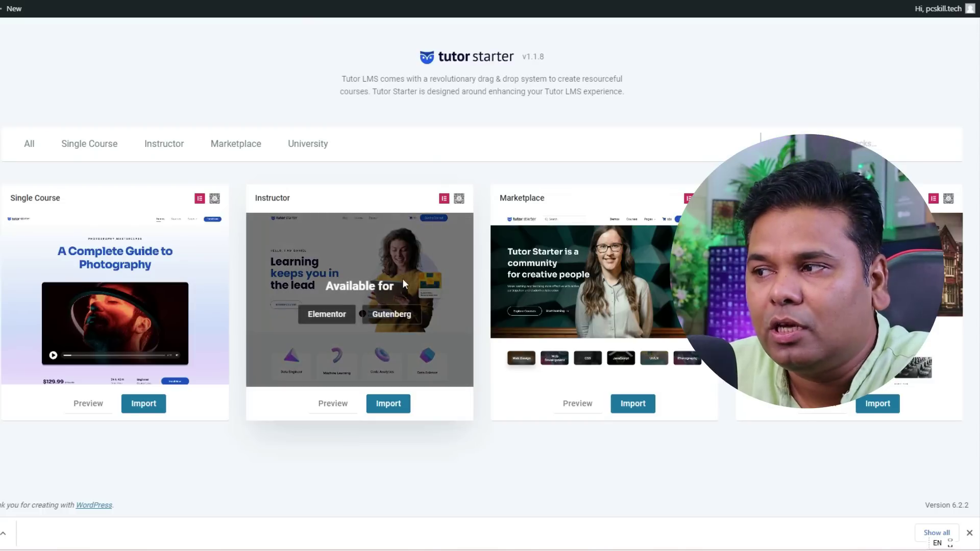
Start the Instructor import, compare Gutenberg's required plugins, and keep Elementor as the builder.
left_click(388, 404)
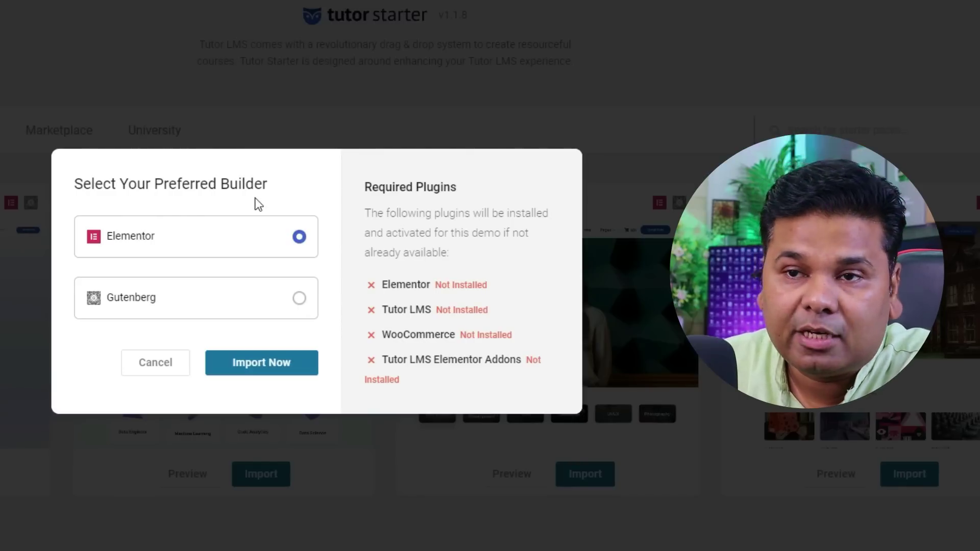
left_click(155, 307)
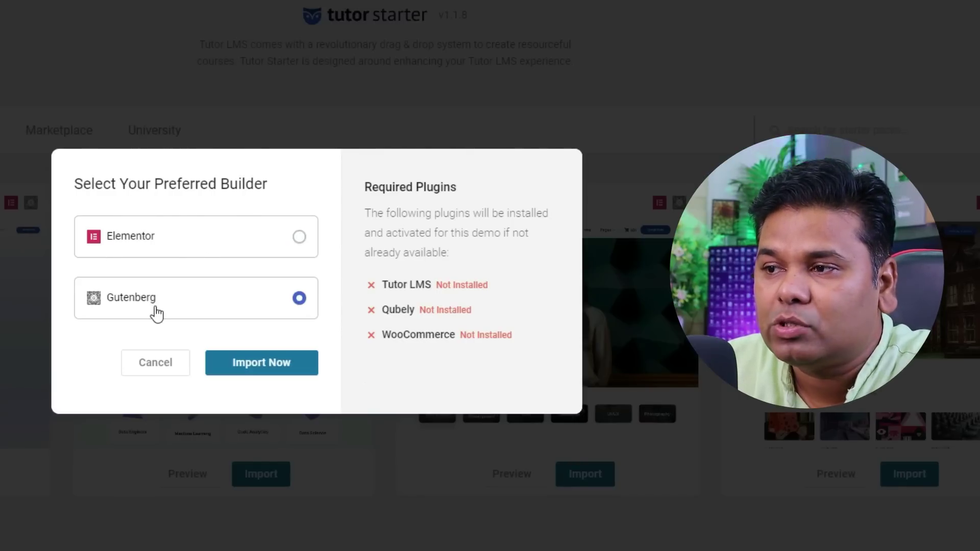
left_click(255, 244)
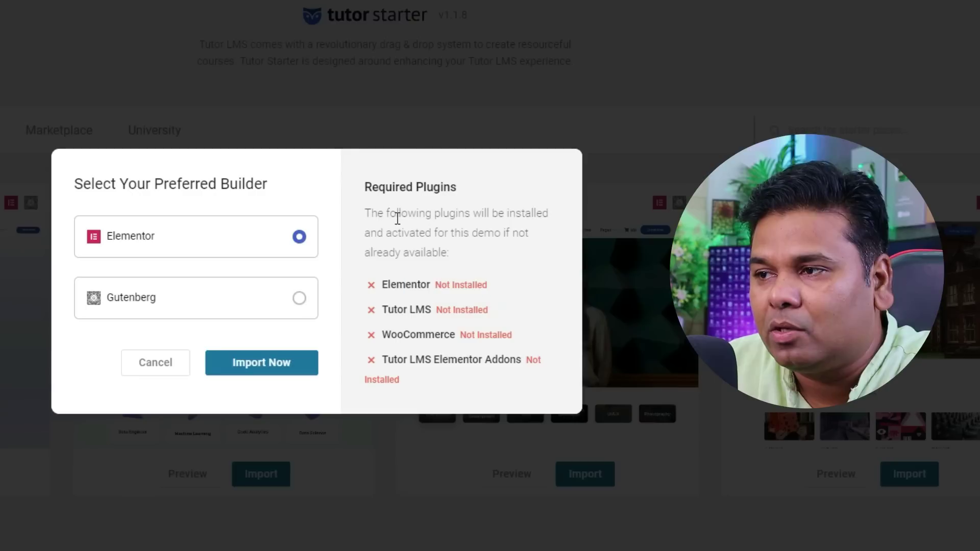
left_click(255, 243)
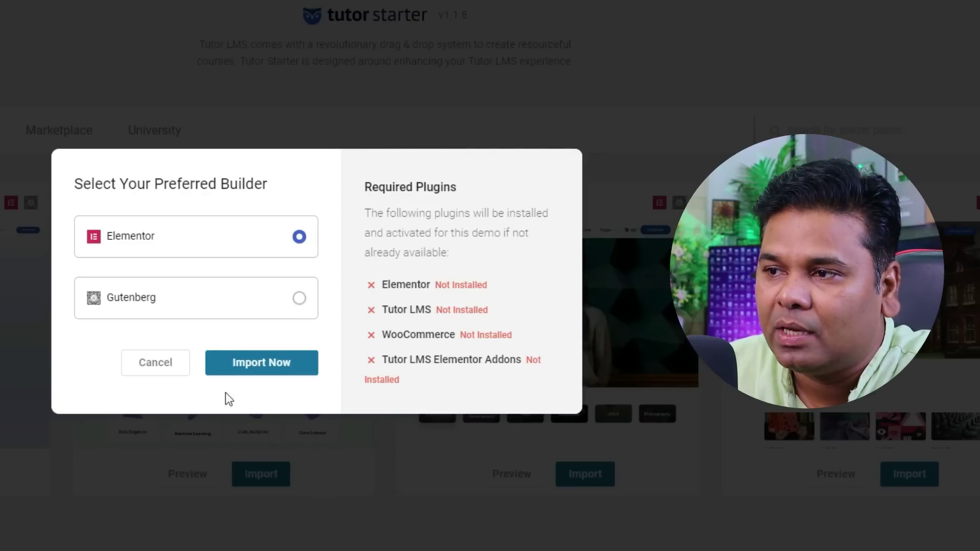
left_click(193, 299)
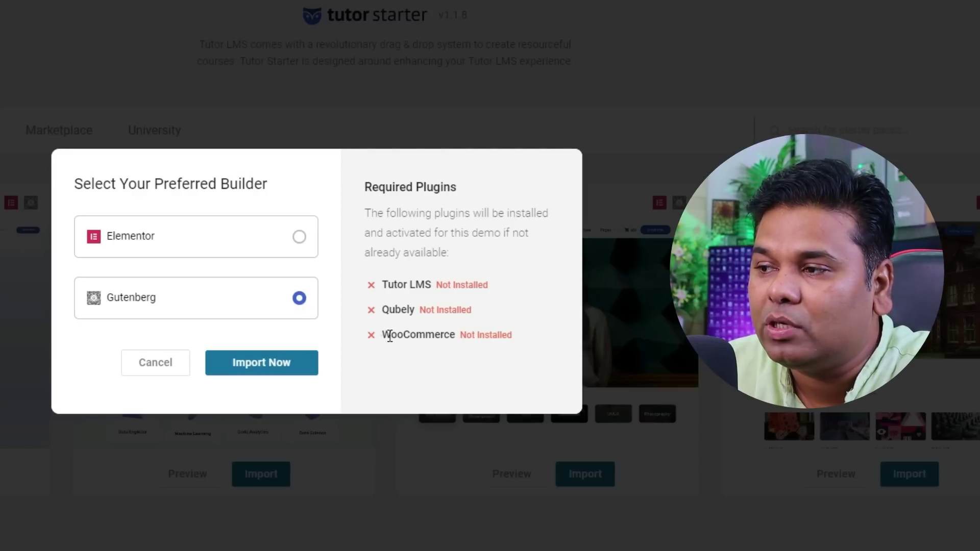
left_click_drag(383, 336, 461, 340)
left_click(501, 369)
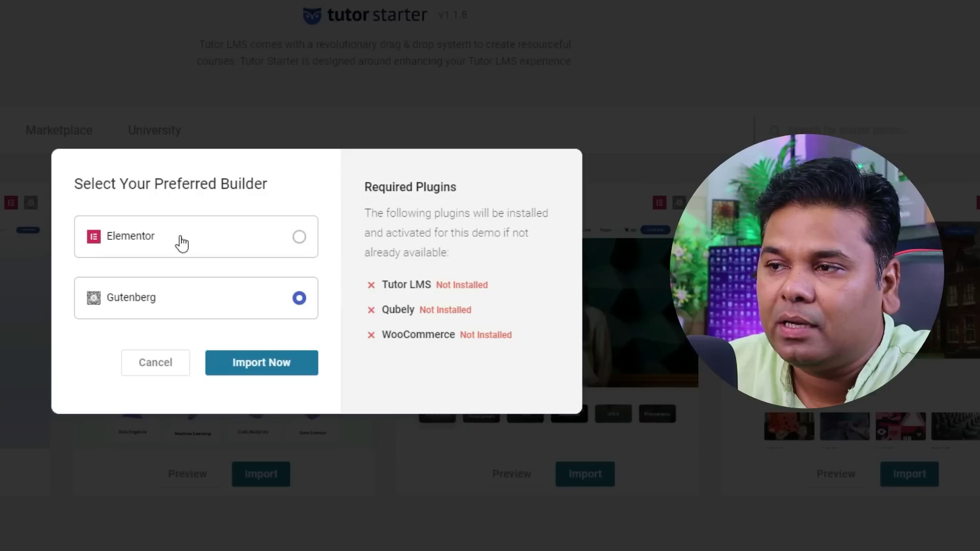
left_click(164, 236)
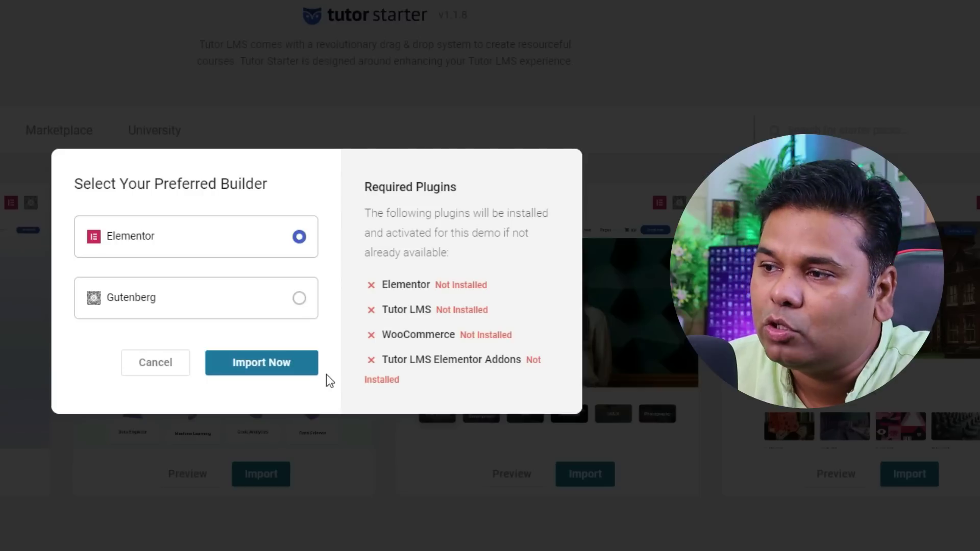
Install the Instructor site's plugins and demo content, then dismiss the Import Successful message.
left_click(275, 362)
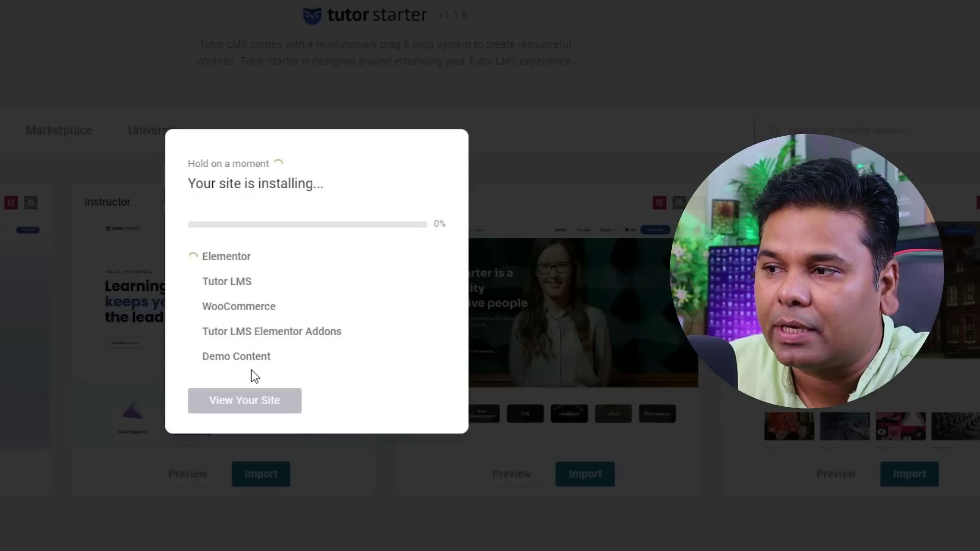
left_click_drag(205, 356, 275, 356)
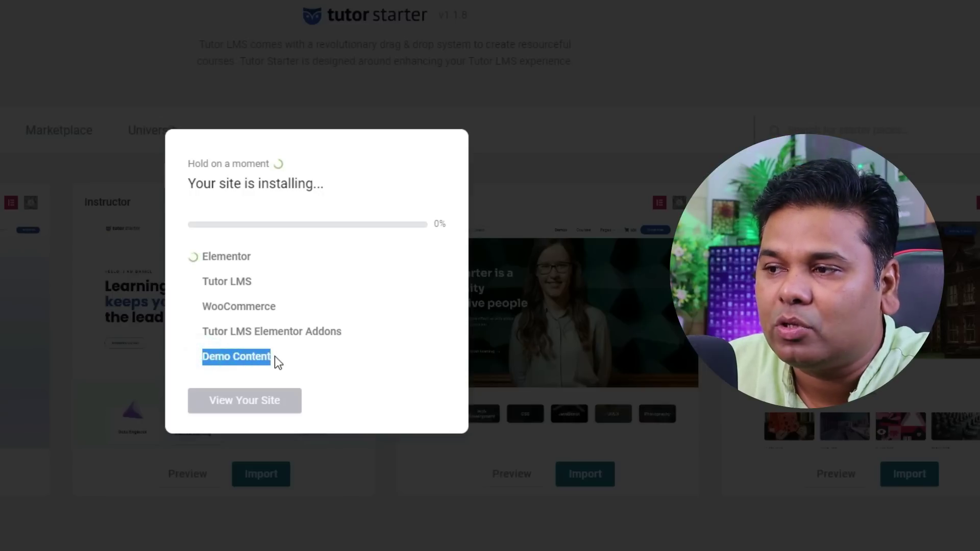
left_click(319, 369)
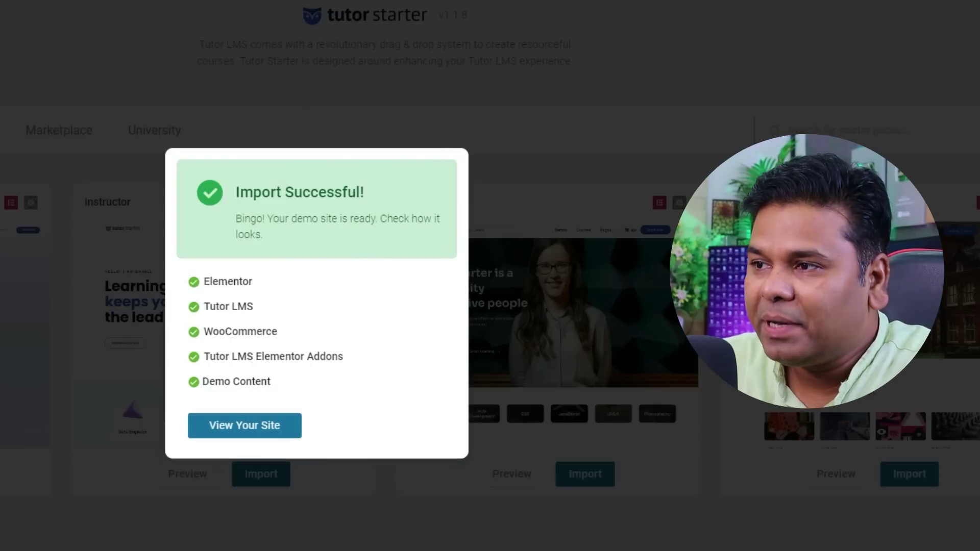
left_click(324, 148)
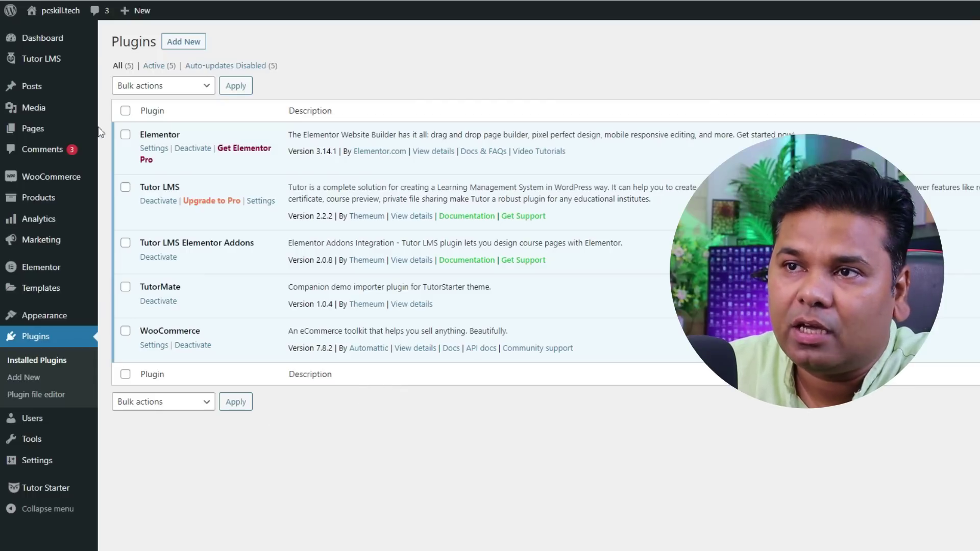
Open the live pcskill.tech site in a new tab and scroll through its front page.
mouse_move(51, 10)
right_click(41, 32)
left_click(95, 41)
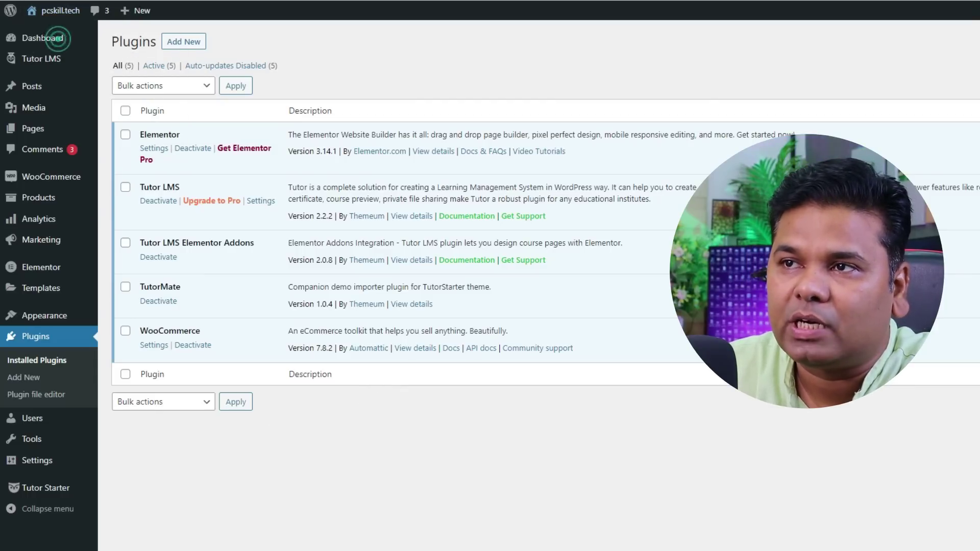
key("ctrl+Tab")
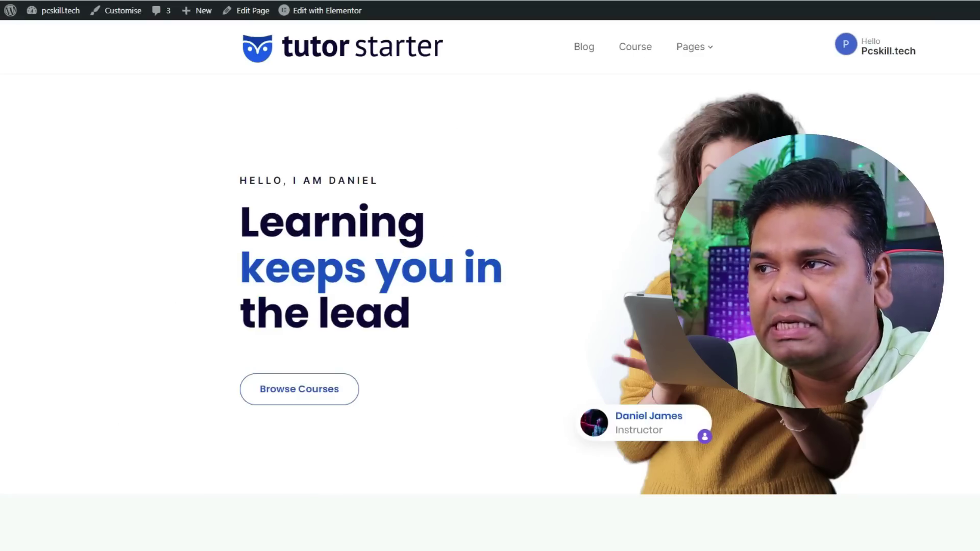
scroll(490, 306, "down", 17)
scroll(490, 306, "up", 15)
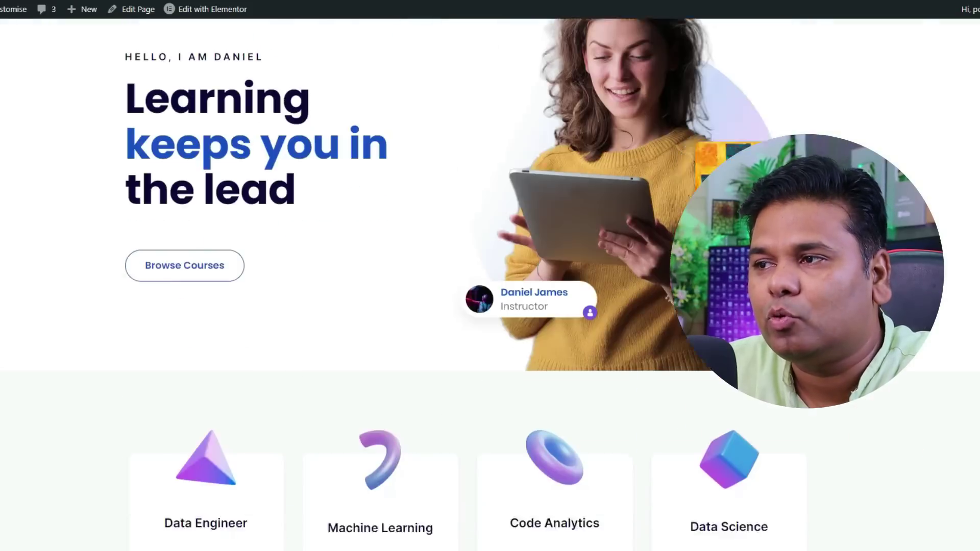
scroll(490, 275, "up", 3)
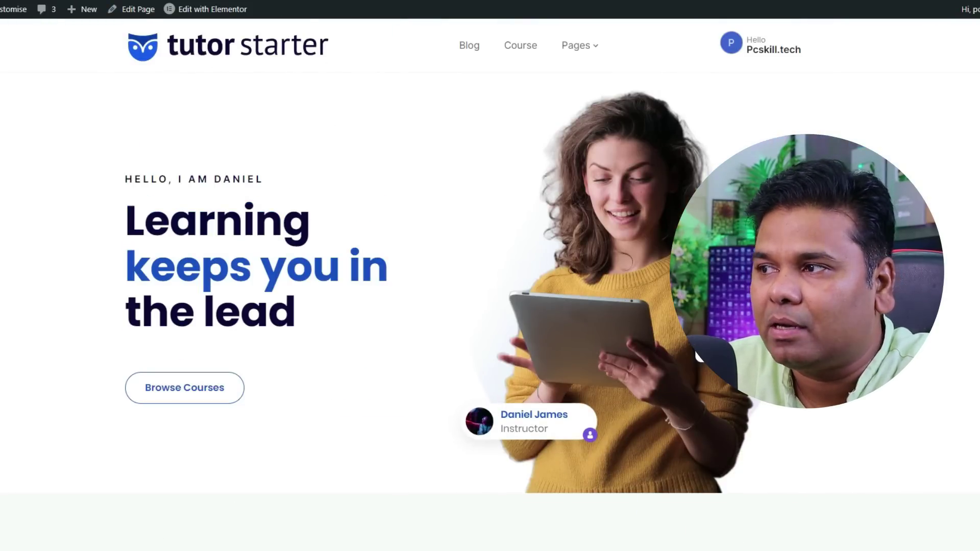
scroll(234, 61, "down", 10)
scroll(490, 276, "down", 20)
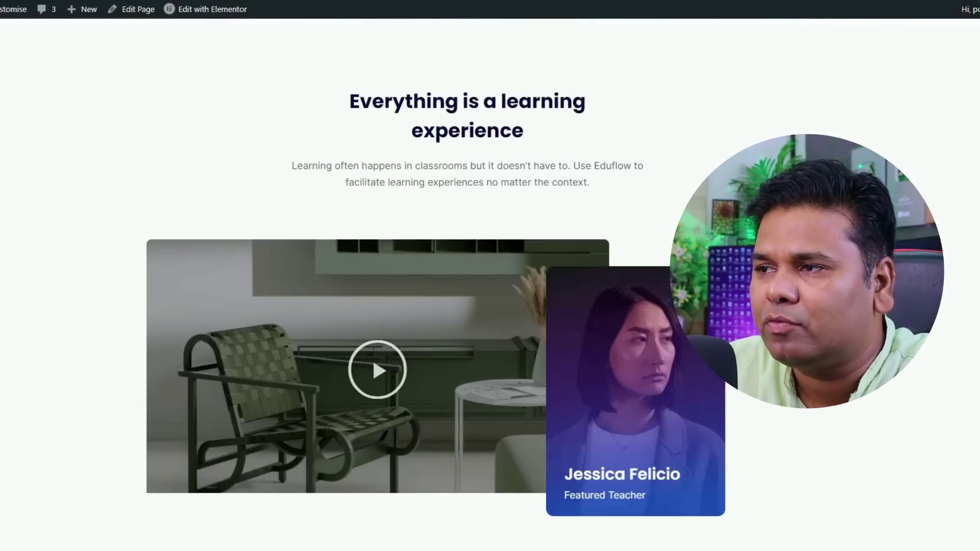
scroll(698, 356, "up", 20)
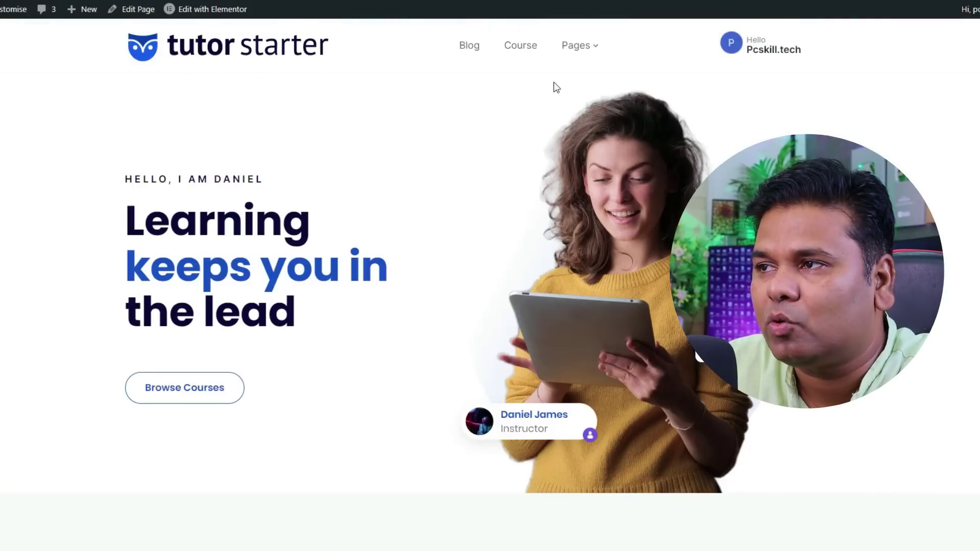
View the site's Course listing page and then its Contact page.
left_click(525, 54)
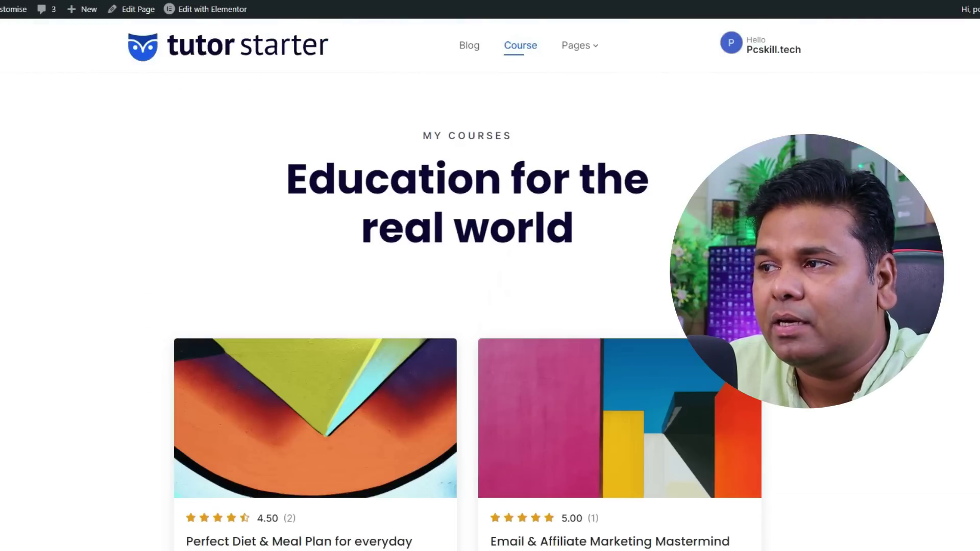
scroll(521, 52, "down", 10)
scroll(467, 286, "up", 10)
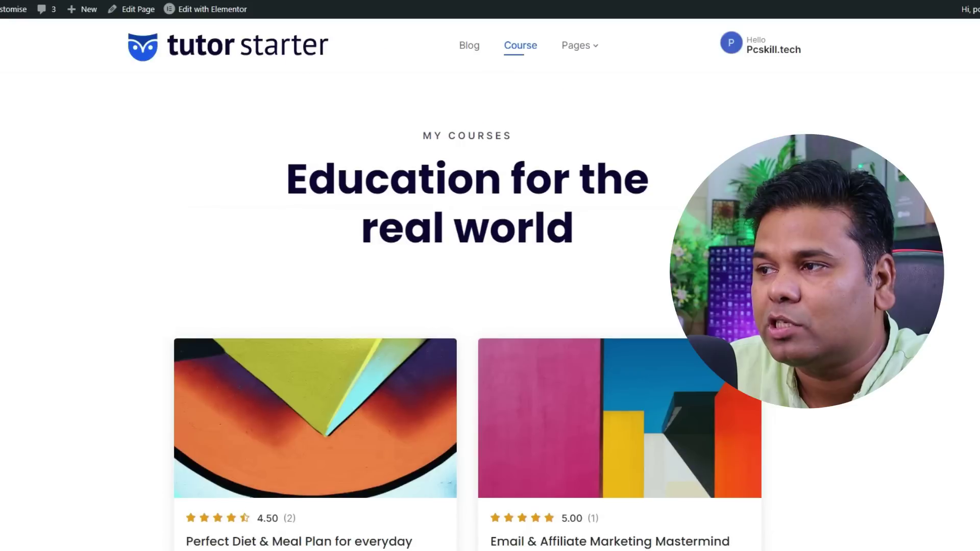
mouse_move(597, 46)
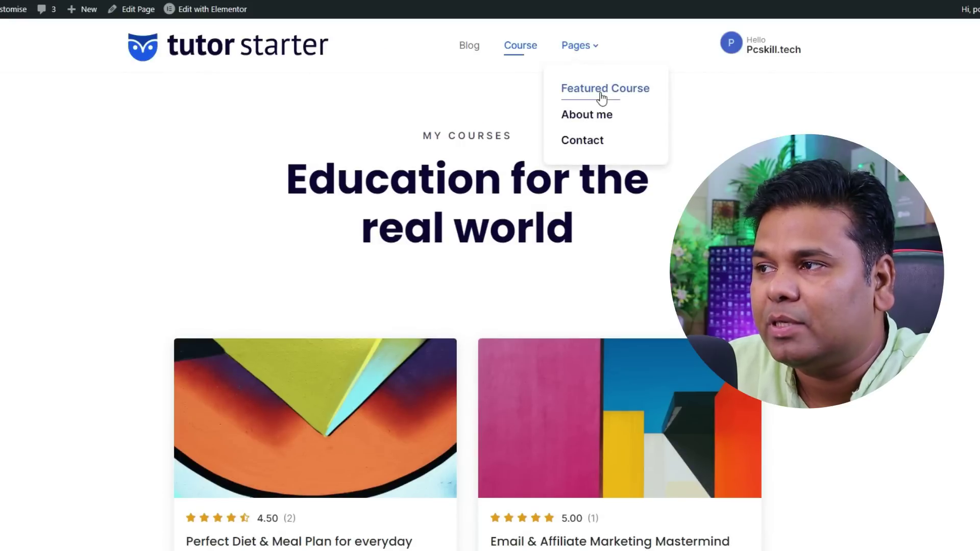
left_click(582, 142)
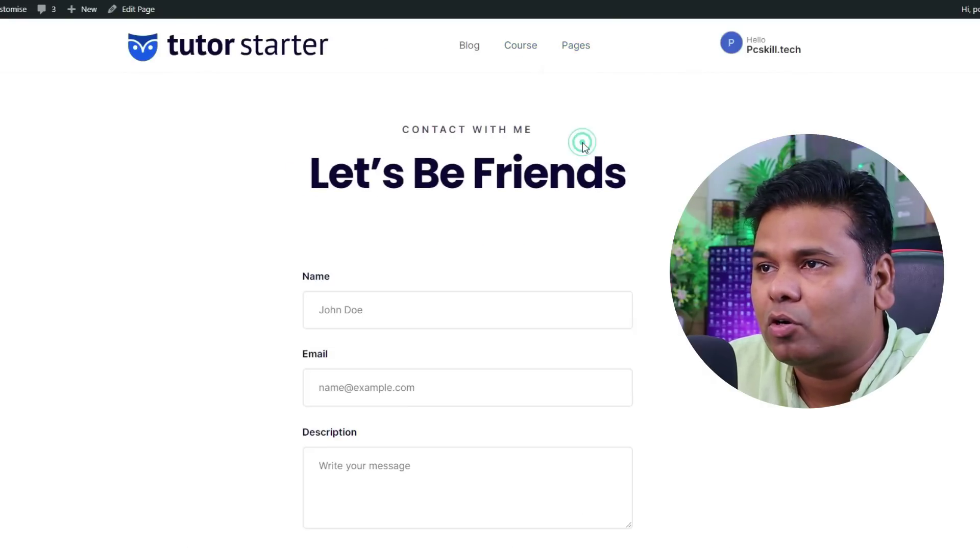
mouse_move(768, 57)
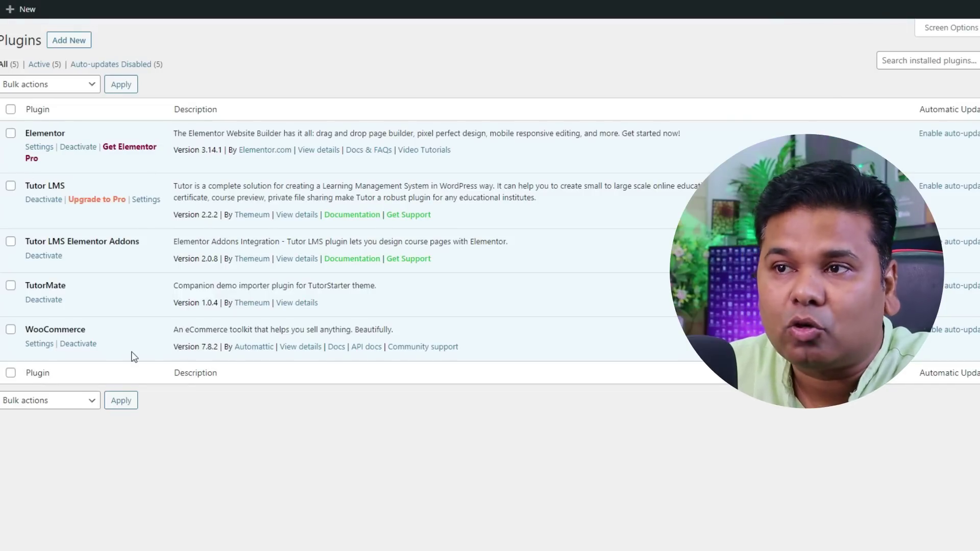
Review the imported posts list and the media library.
mouse_move(34, 88)
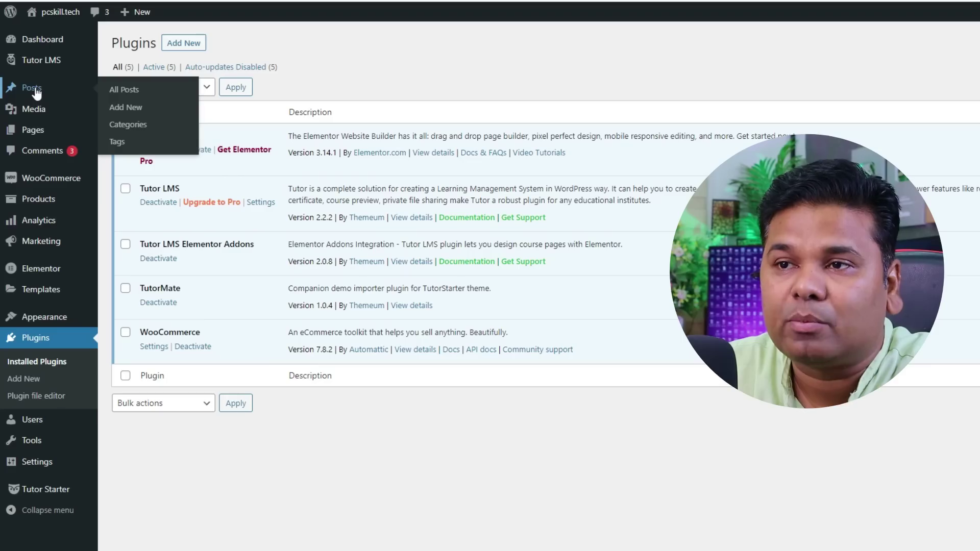
left_click(139, 90)
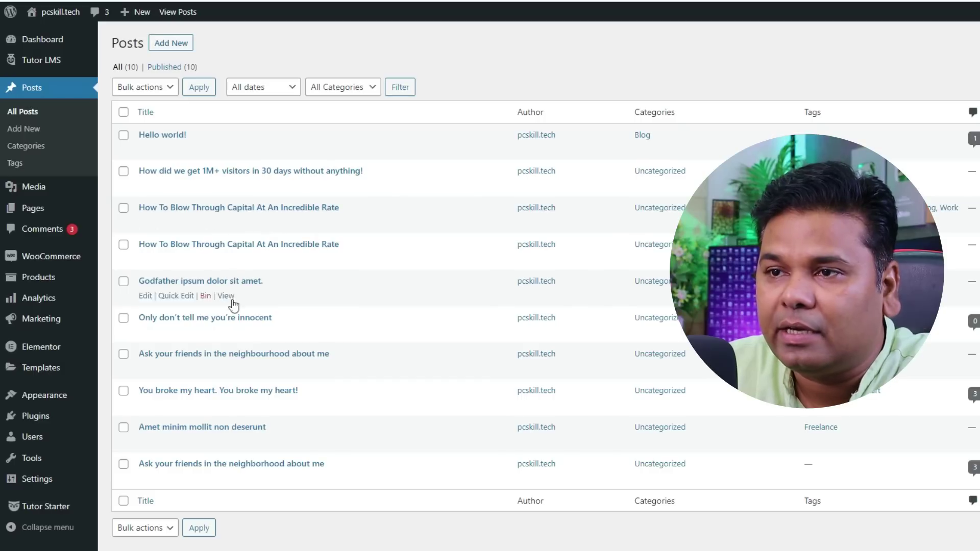
mouse_move(33, 186)
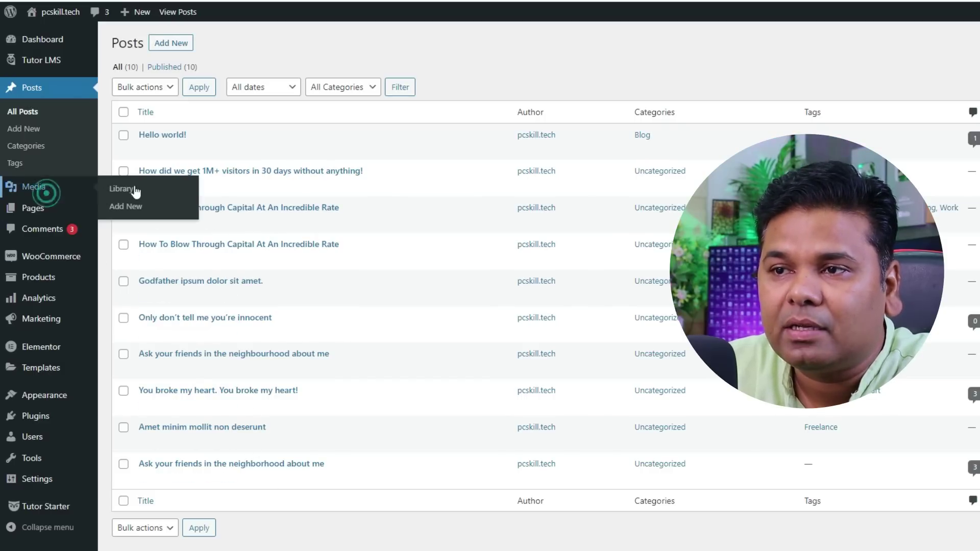
left_click(134, 186)
scroll(868, 194, "down", 2)
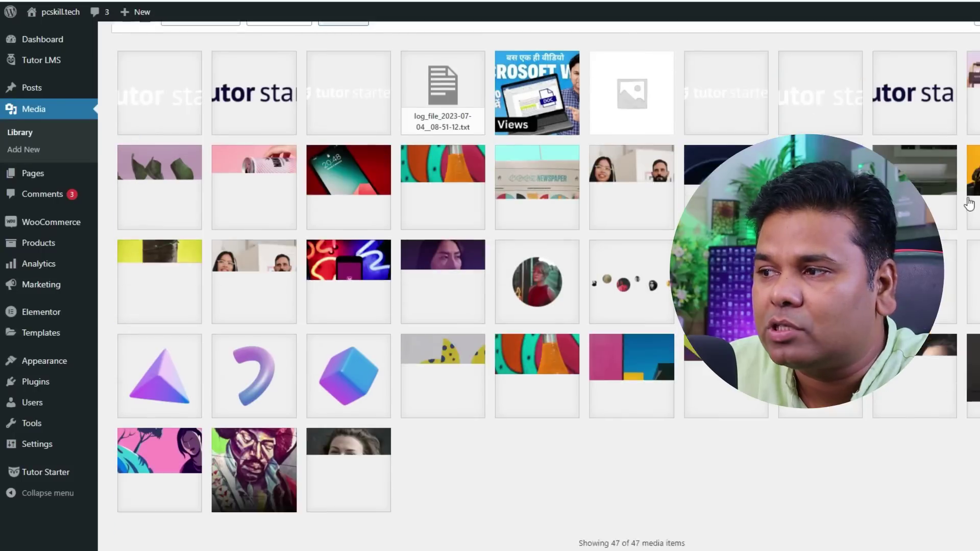
scroll(230, 258, "up", 2)
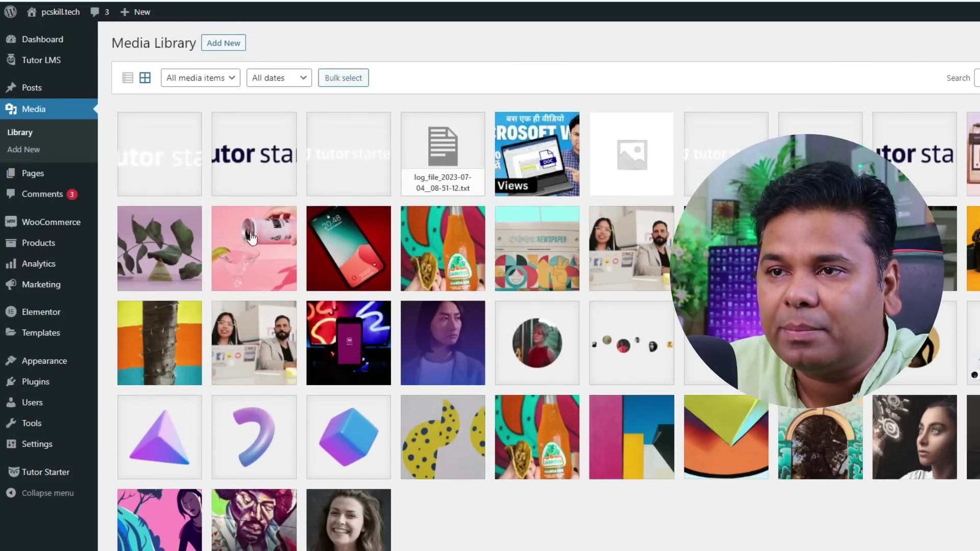
Check All Pages and Comments, ending on All Products with five imported products.
mouse_move(28, 182)
left_click(127, 173)
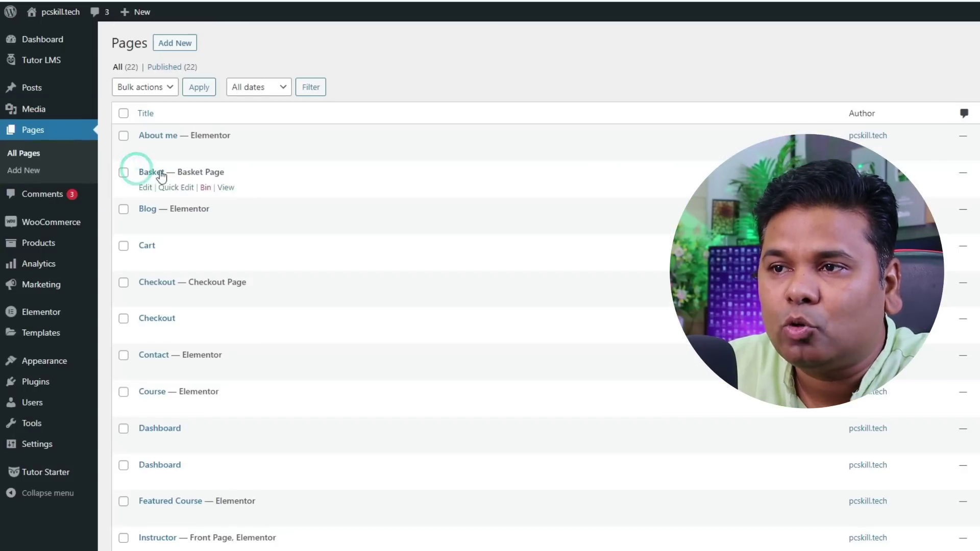
scroll(194, 335, "down", 6)
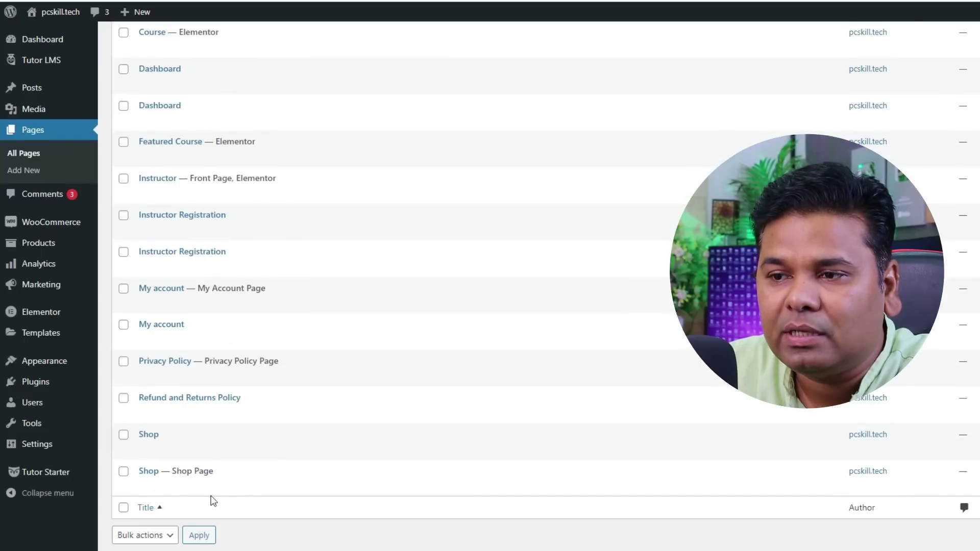
scroll(214, 339, "up", 6)
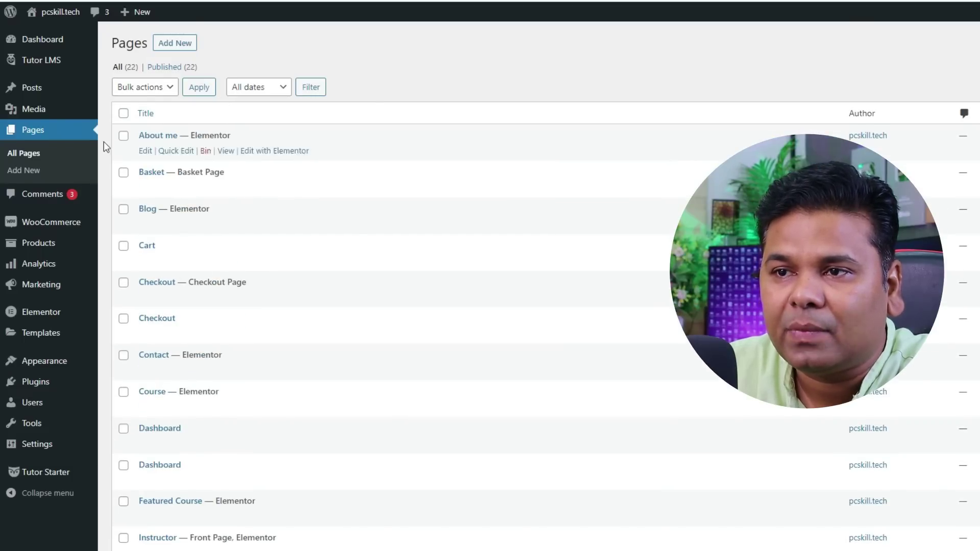
left_click(42, 194)
mouse_move(44, 196)
left_click(124, 200)
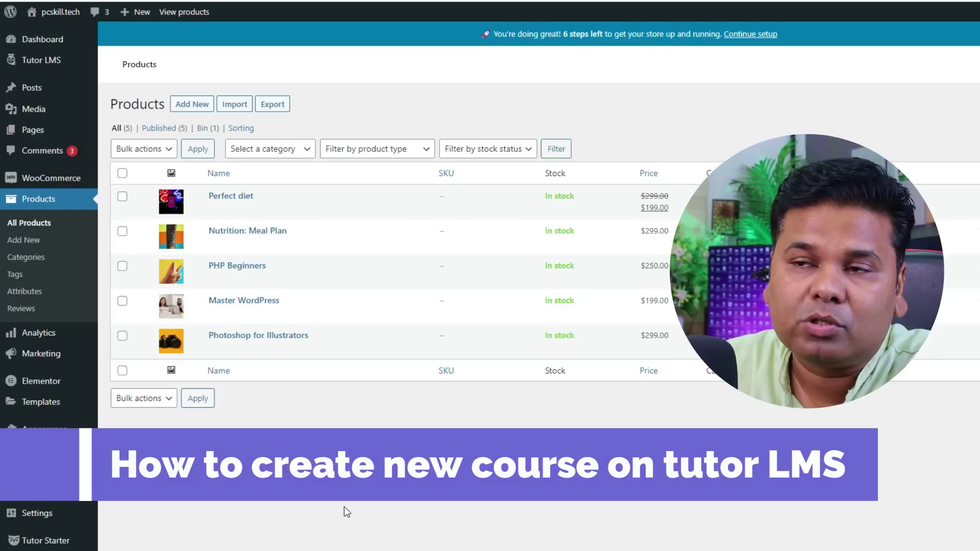
mouse_move(56, 69)
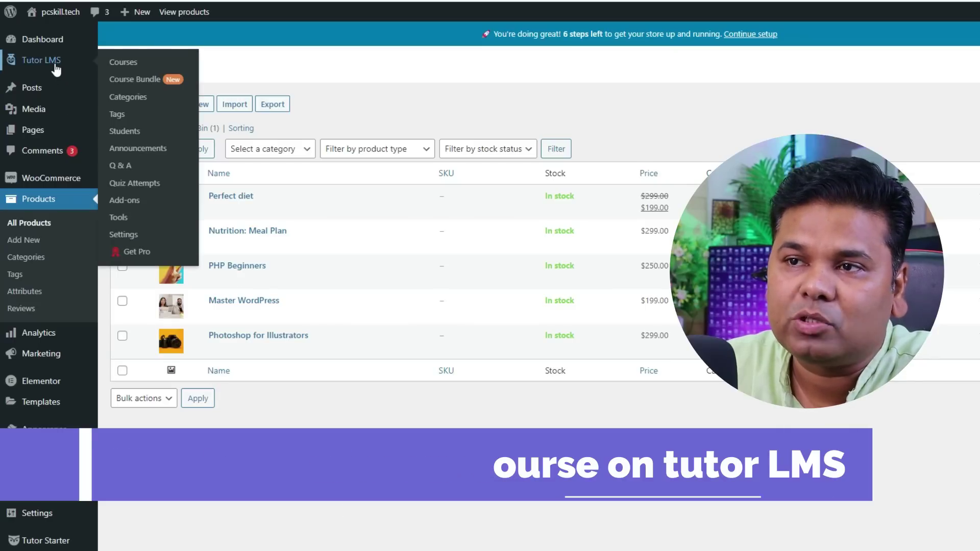
Add a new Tutor LMS course 'MS Word Basic to Advance' with a pasted MS Word description.
left_click(148, 66)
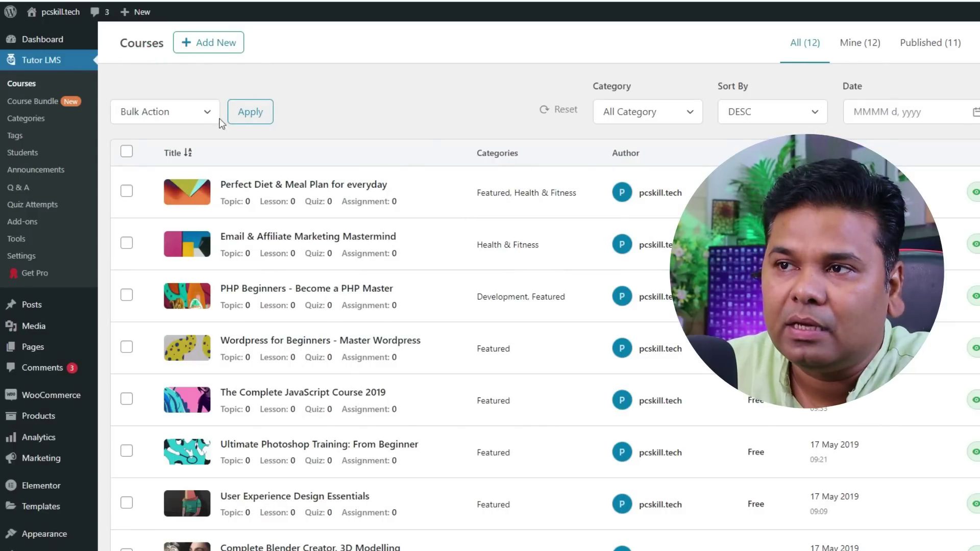
left_click(216, 51)
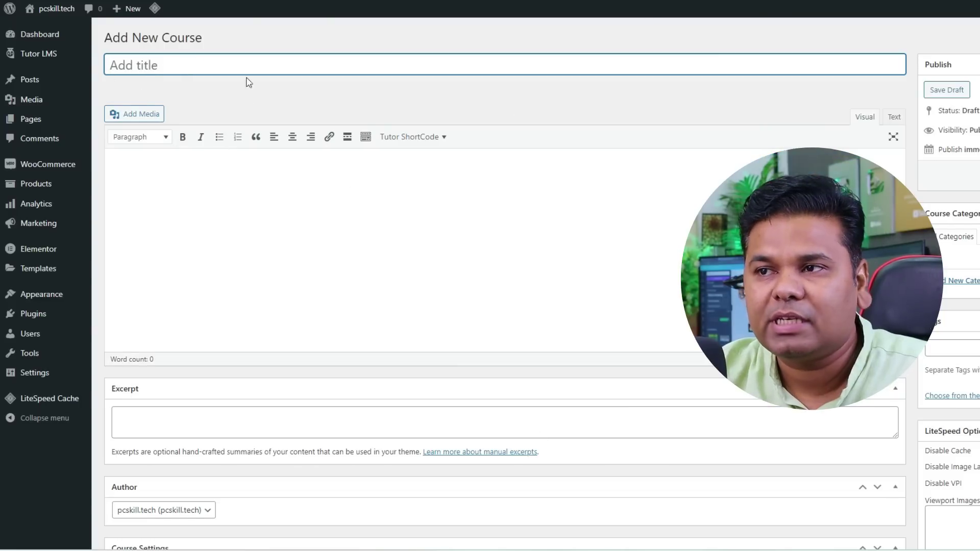
type("MS Word Basic to Advance")
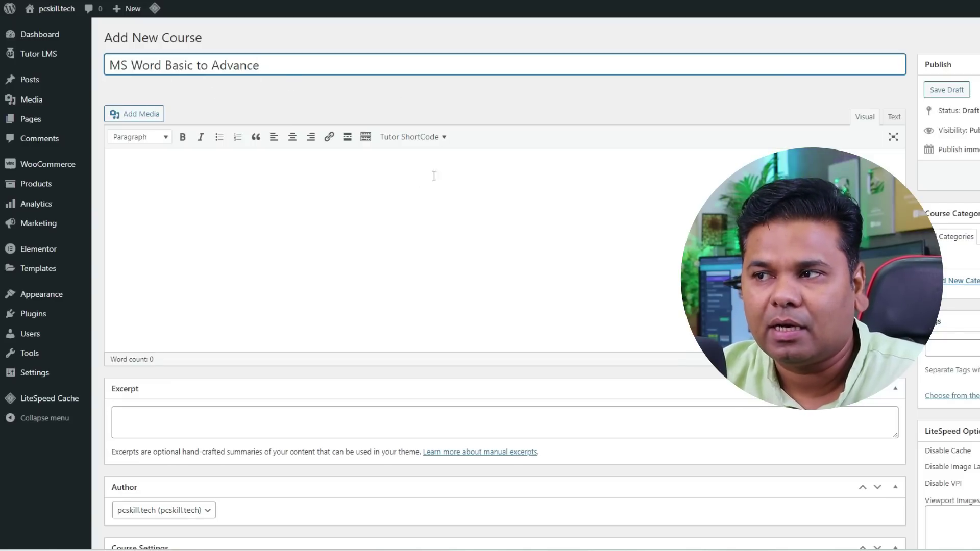
left_click(163, 169)
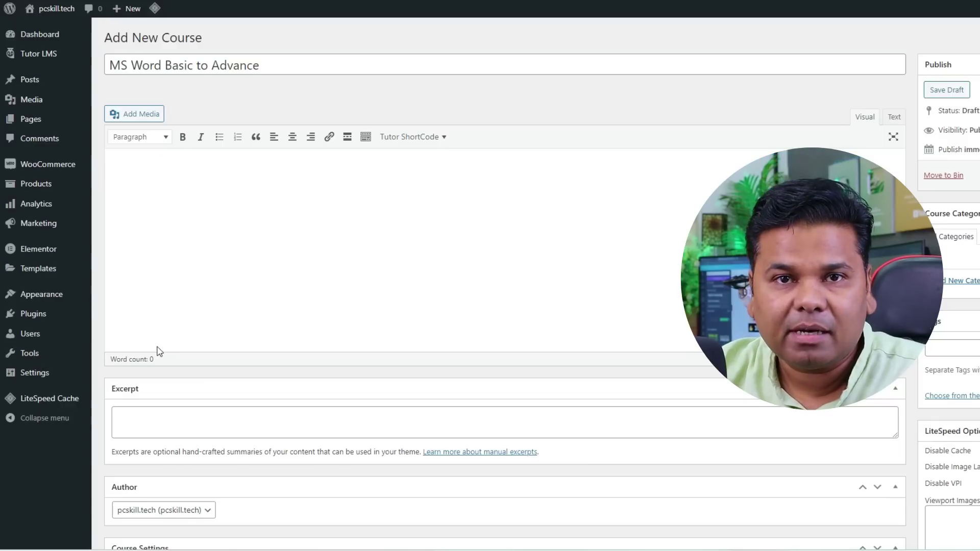
key("ctrl+v")
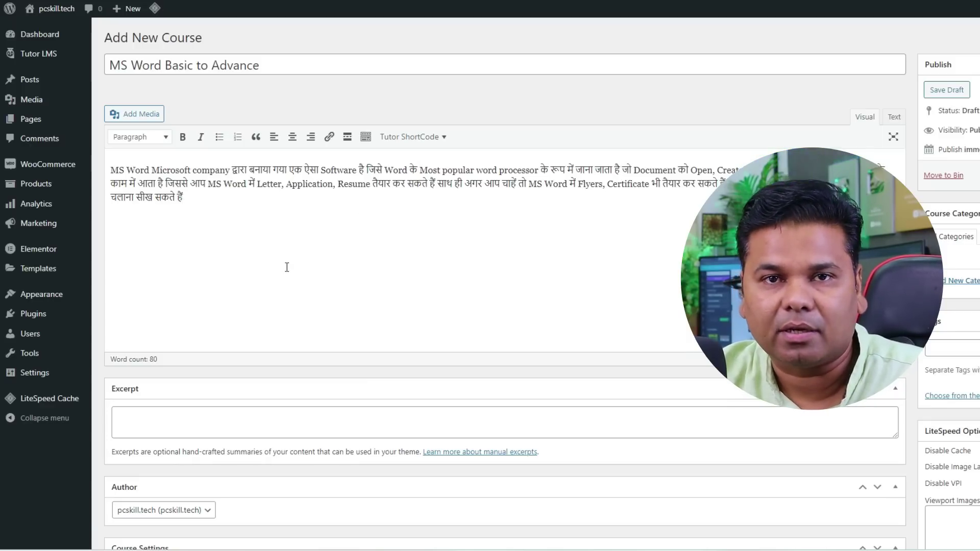
scroll(291, 247, "down", 9)
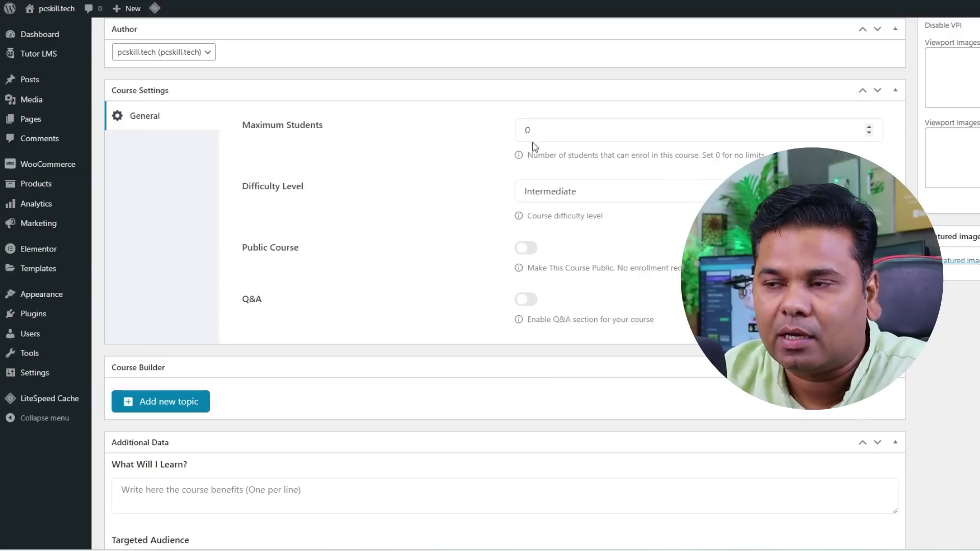
left_click(586, 199)
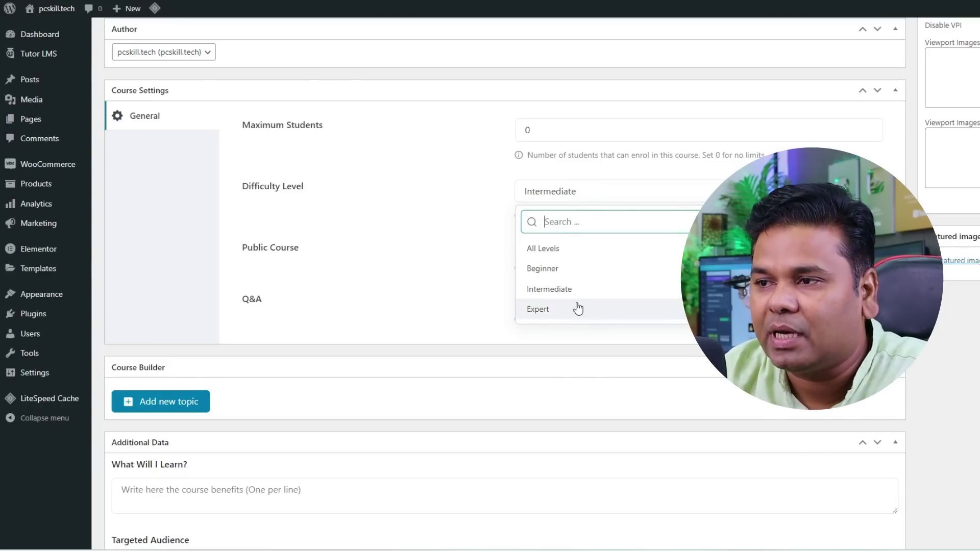
left_click(407, 196)
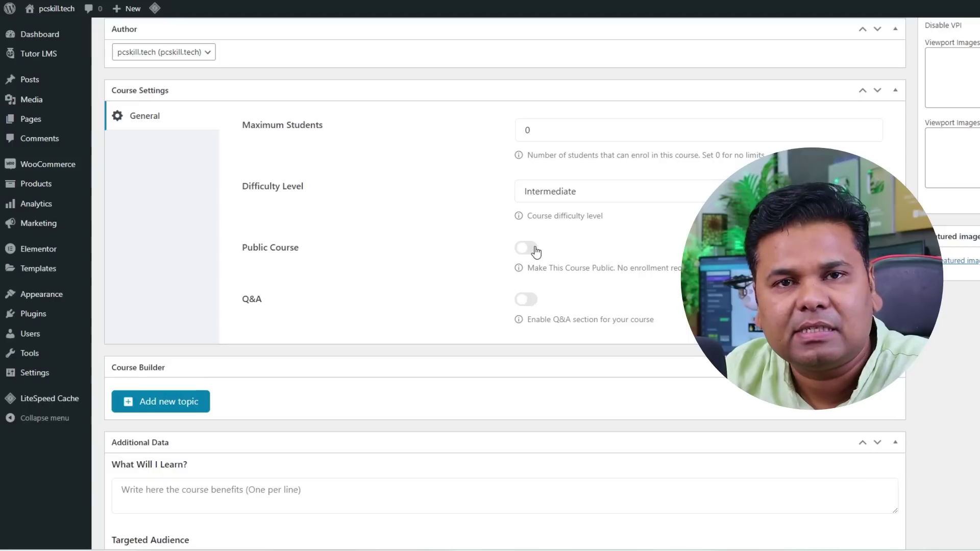
left_click(533, 252)
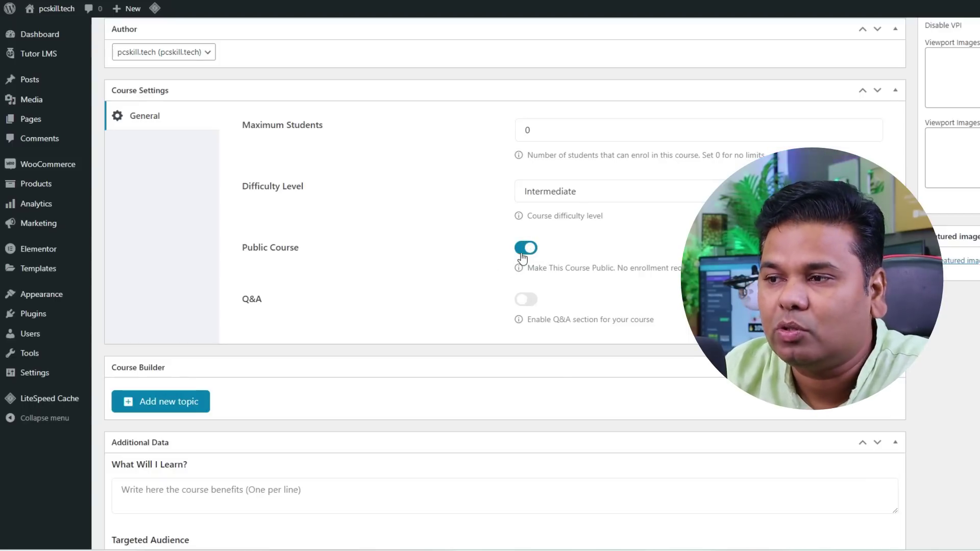
left_click(520, 252)
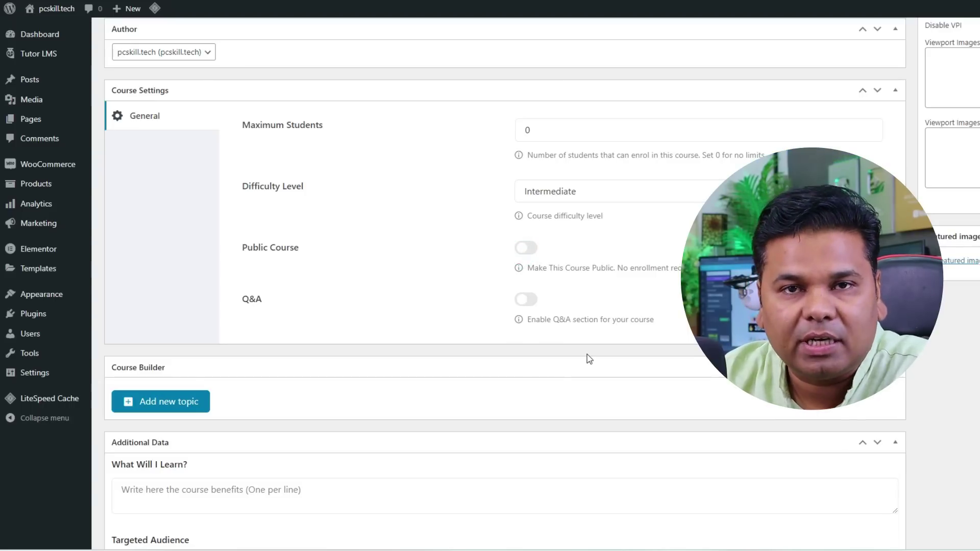
left_click(529, 305)
left_click(529, 306)
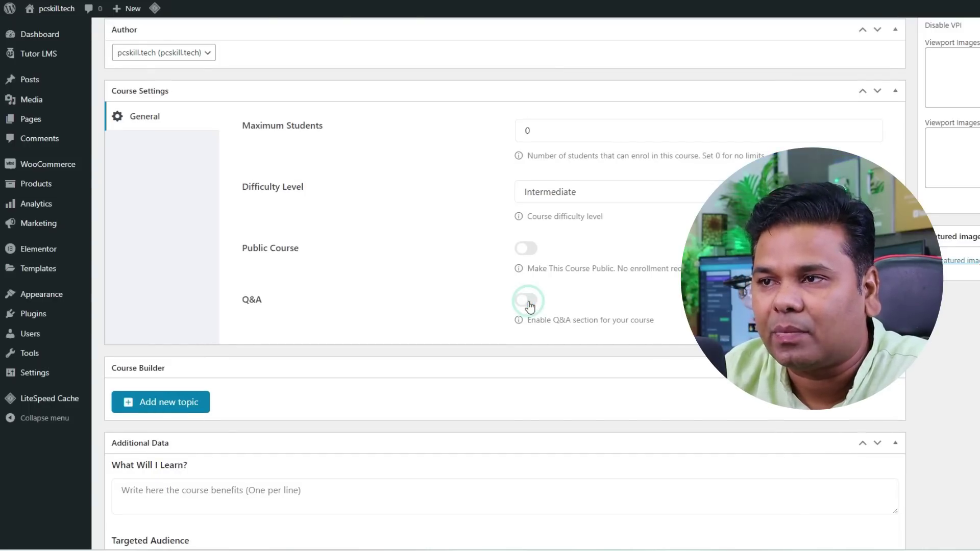
scroll(529, 304, "up", 9)
scroll(528, 303, "down", 10)
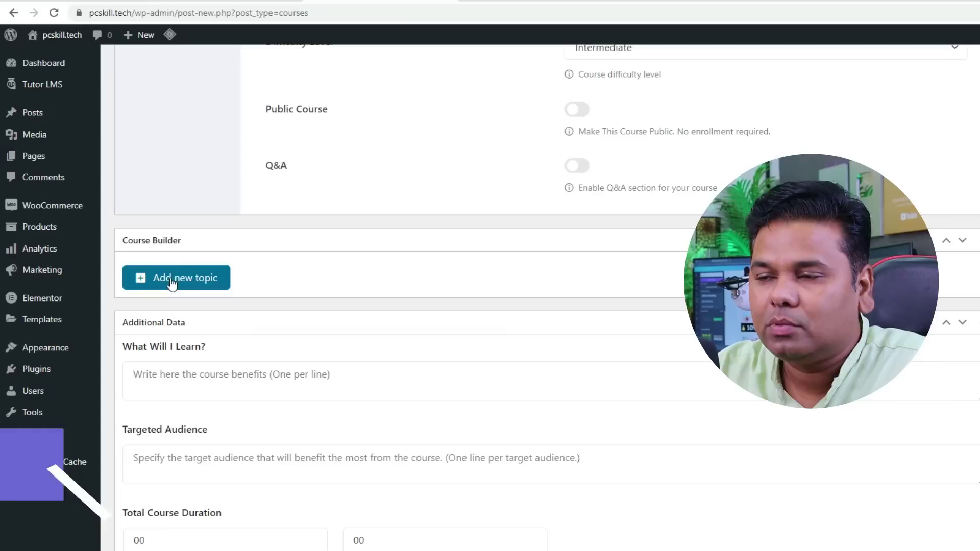
Create and save a topic titled 'MS Word Part - 1' in the Course Builder.
left_click(197, 280)
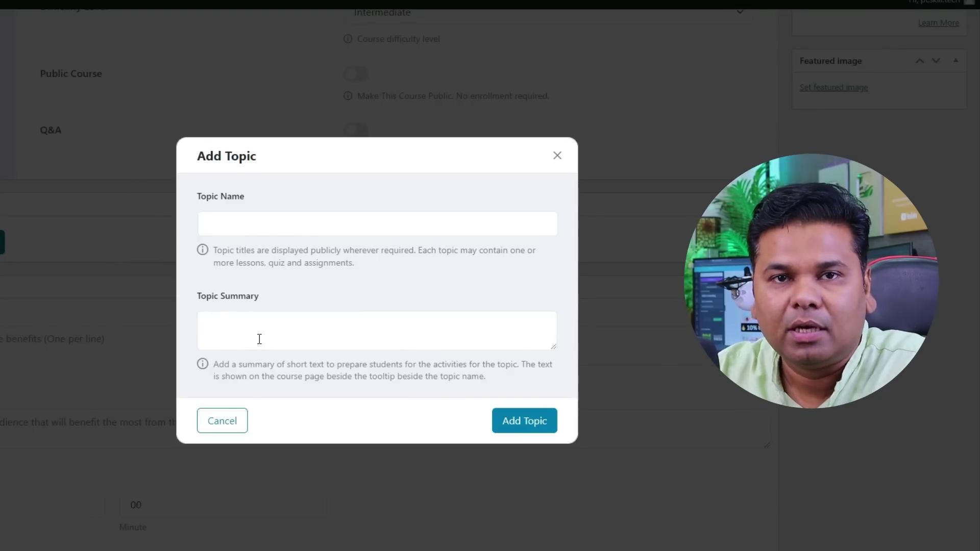
left_click(278, 221)
type("MS Word Part - 1")
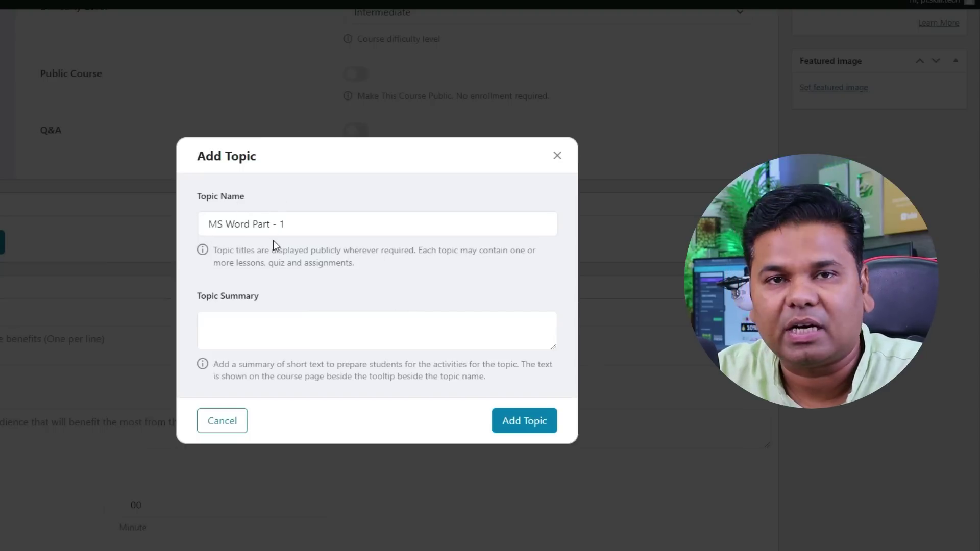
left_click(525, 421)
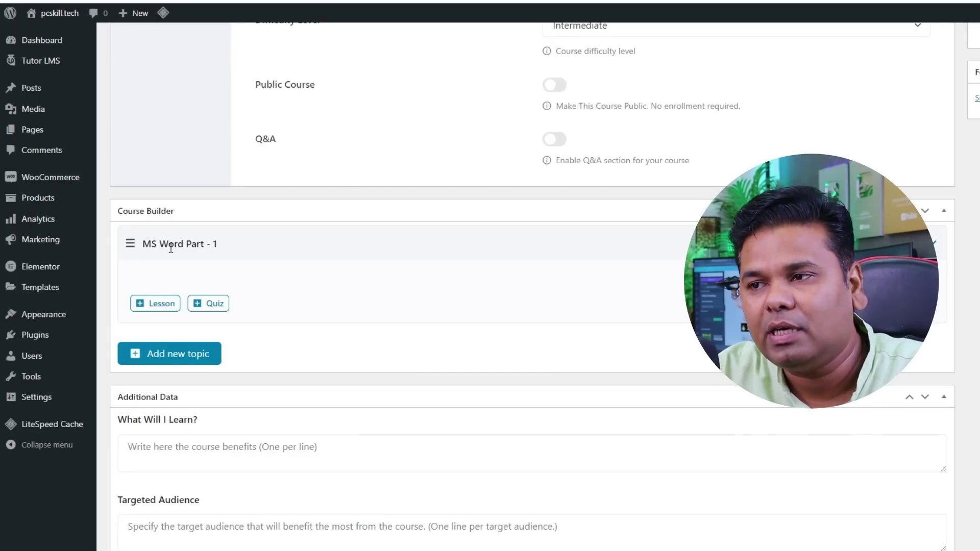
Add lesson '1- Introduction to Microsoft Word' with pasted content, update it, and save the draft.
left_click(161, 309)
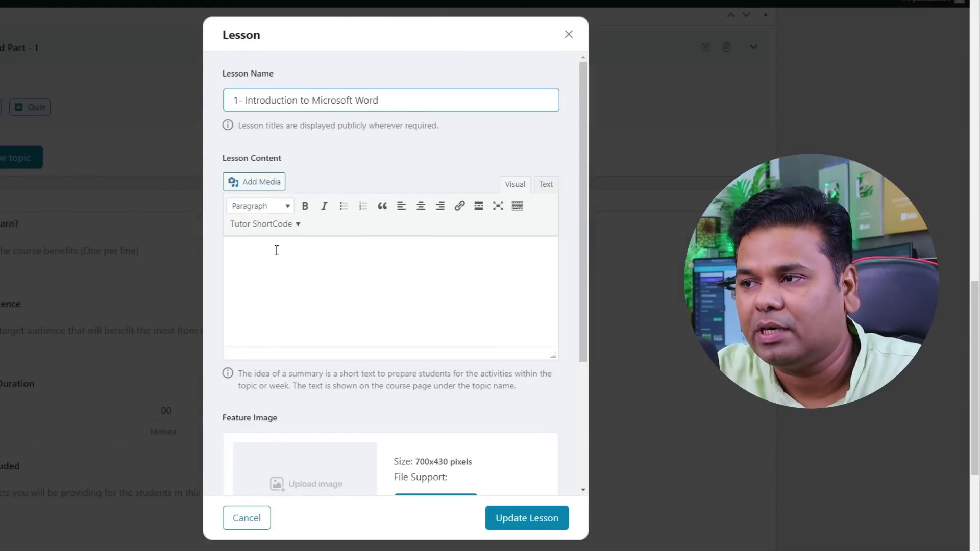
left_click(298, 254)
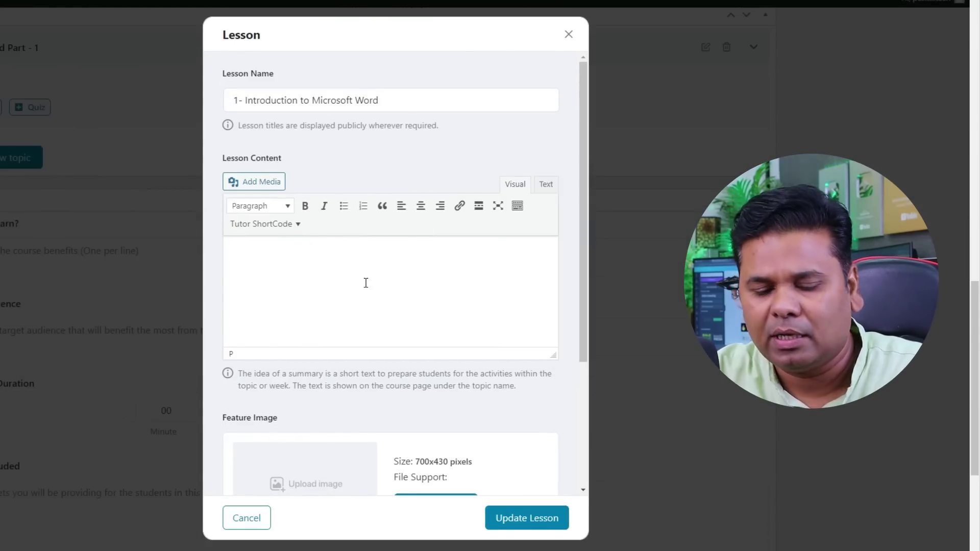
type("MS Word Microsoft company द्वारा बनाया गया एक ऐसा Software है जिसे Word के Most popular word processor के रूप में जाना जाता है जो Document को Open, Create, Edit, Formatting तथा Print करने के काम में आता है जिससे आप MS Word में Letter, Application, Resume तैयार कर सकते हैं साथ ही अगर आप चाहें तो MS Word में Flyers, Certificate भी तैयार कर सकते हैं थोडी सी Training लेने के बाद आप MS Word चलाना सीख सकते हैं")
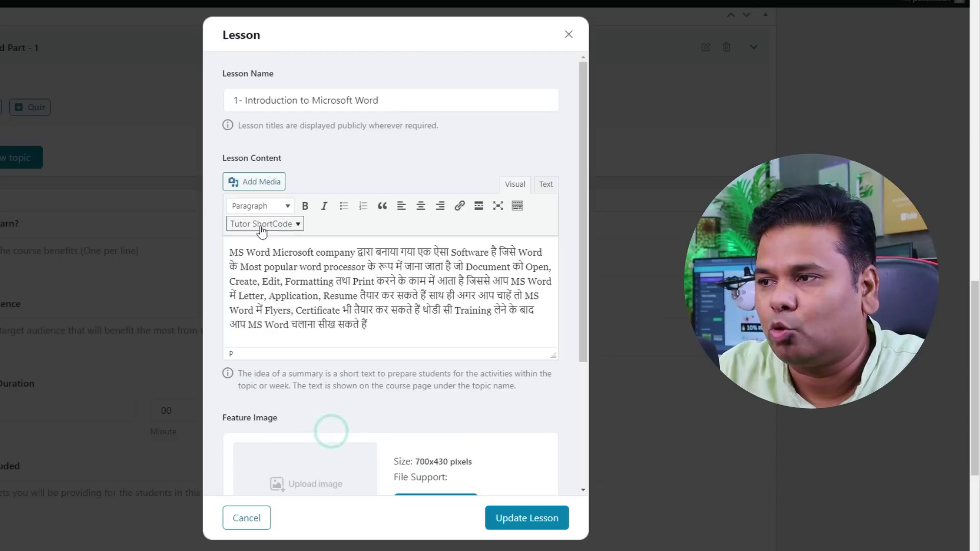
scroll(371, 315, "down", 4)
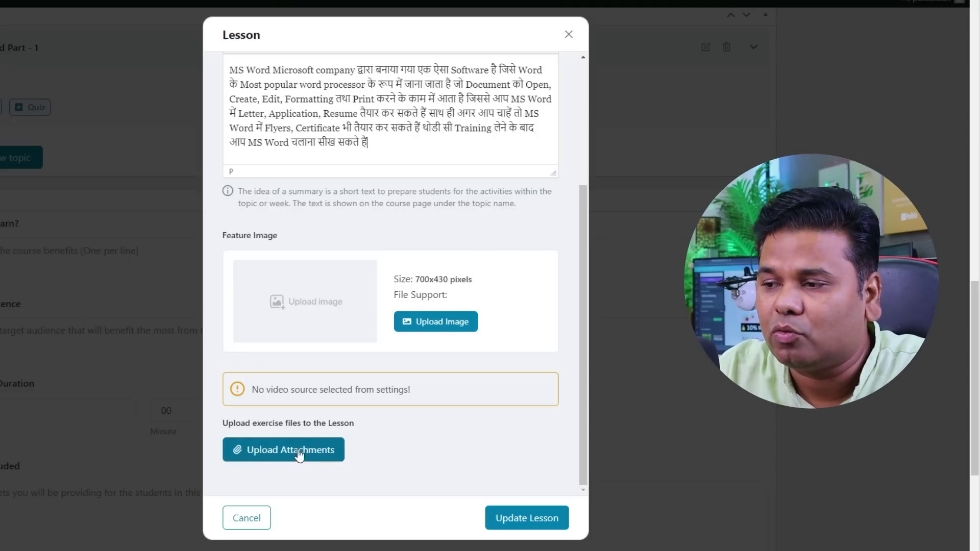
left_click(548, 523)
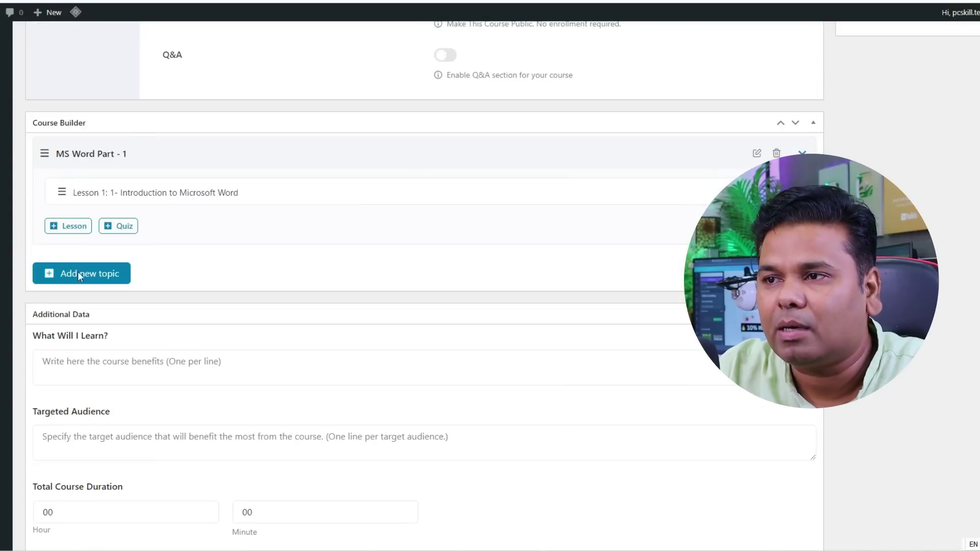
scroll(79, 276, "up", 10)
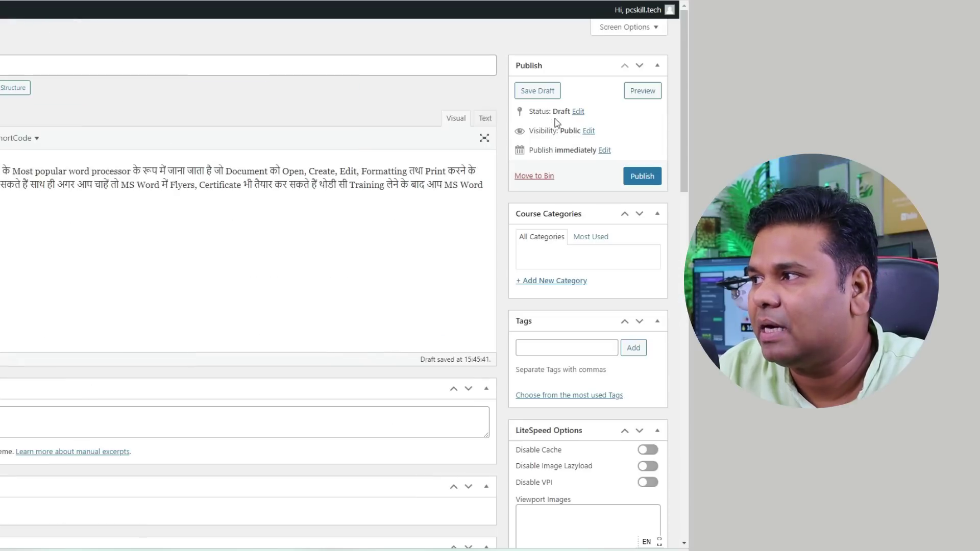
left_click(539, 92)
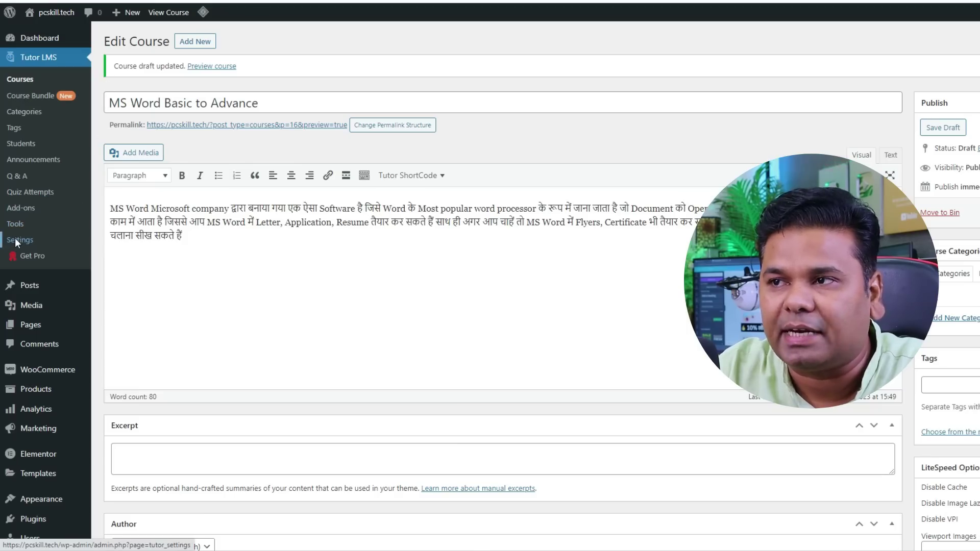
Tick Youtube under Preferred Video Source in Tutor LMS Course settings and save with Ctrl+S.
left_click(15, 240)
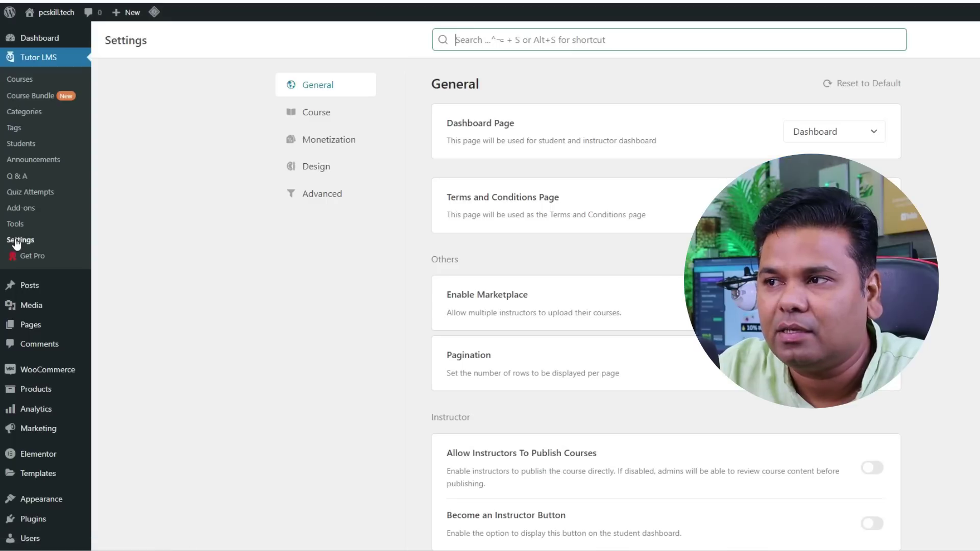
left_click(318, 112)
scroll(317, 112, "down", 1)
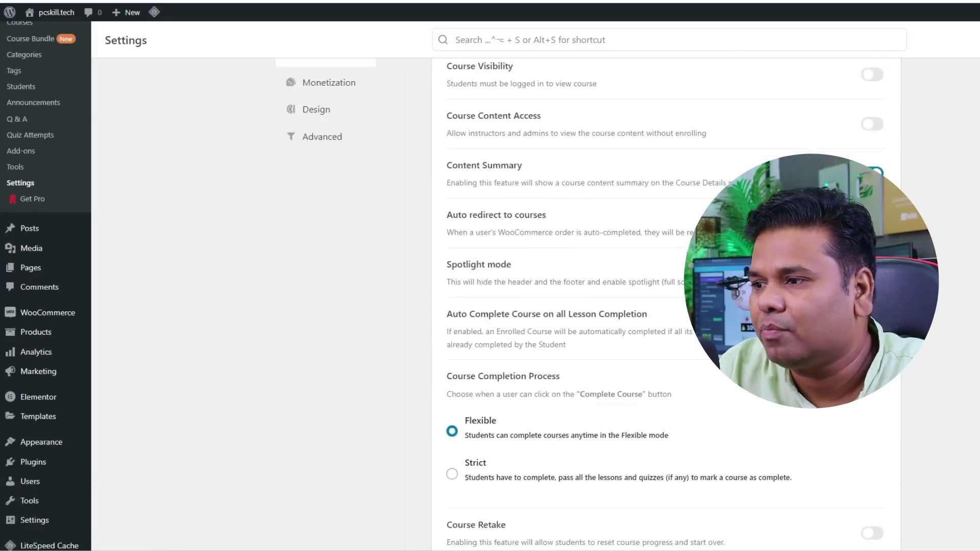
scroll(464, 158, "down", 15)
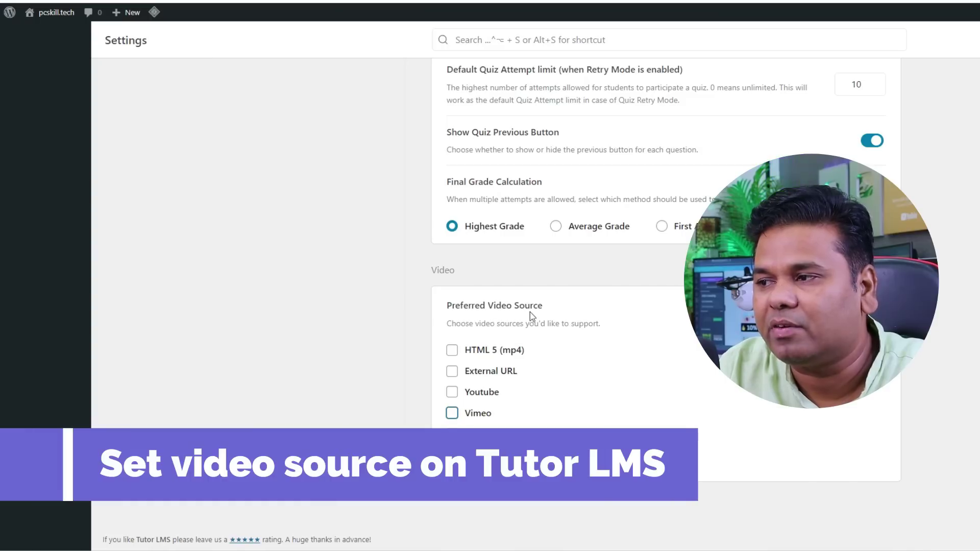
left_click(454, 390)
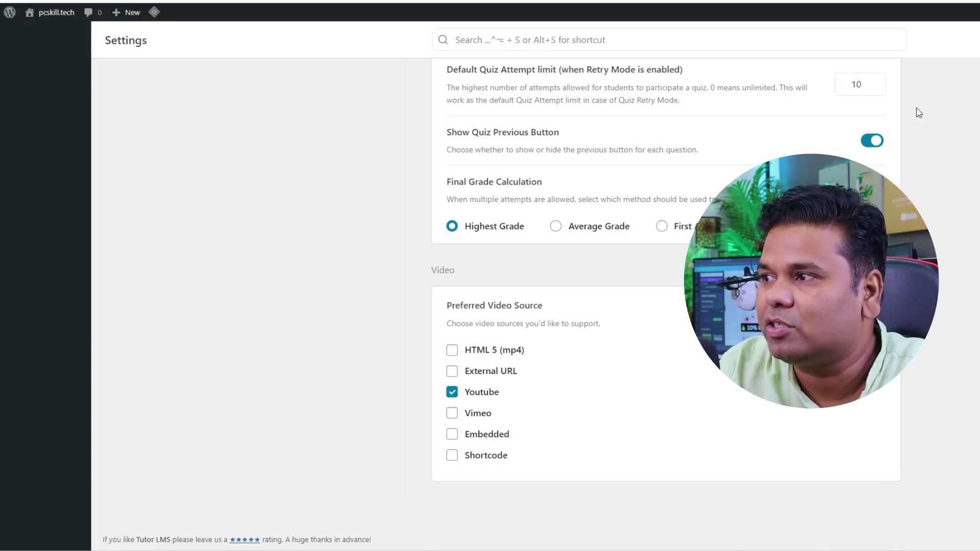
key("ctrl+s")
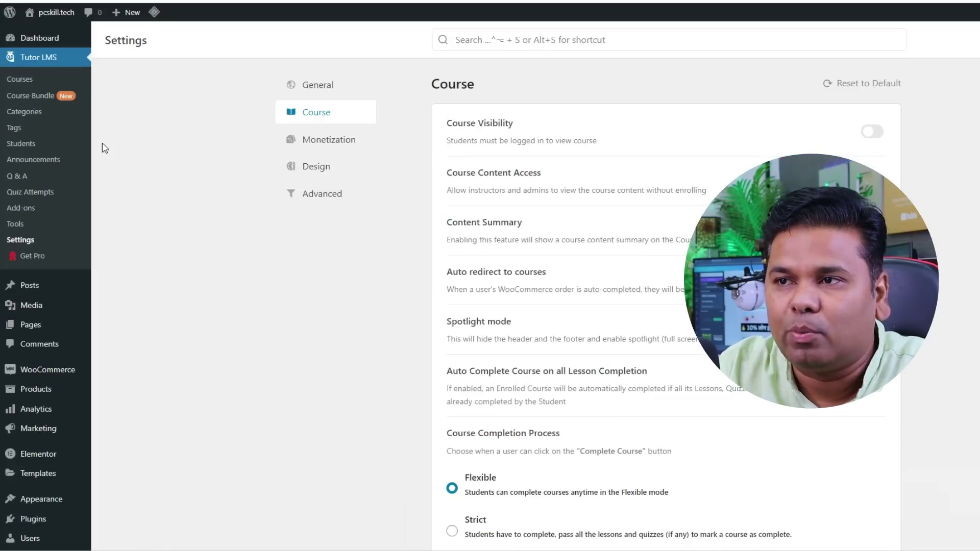
left_click(20, 80)
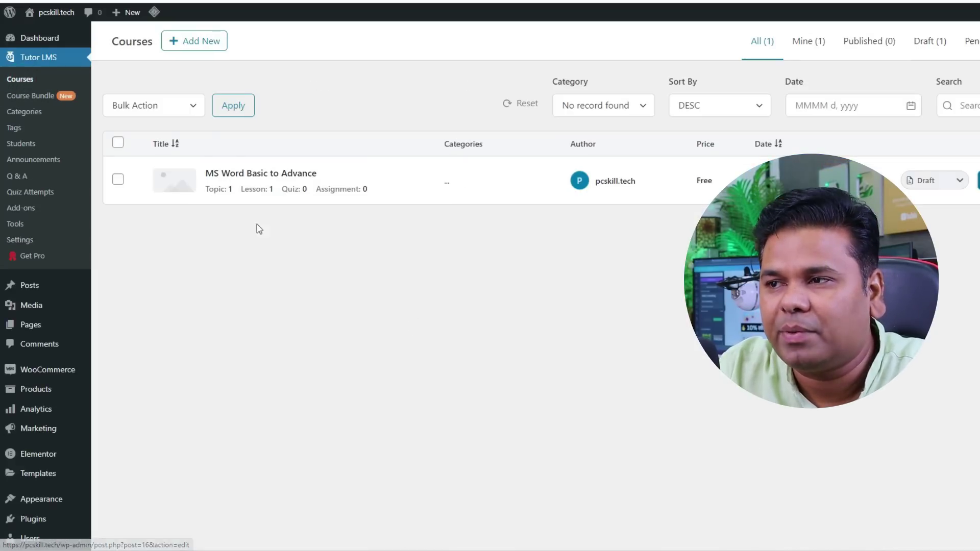
Open the MS Word Basic to Advance course and edit its Introduction to Microsoft Word lesson.
left_click(232, 176)
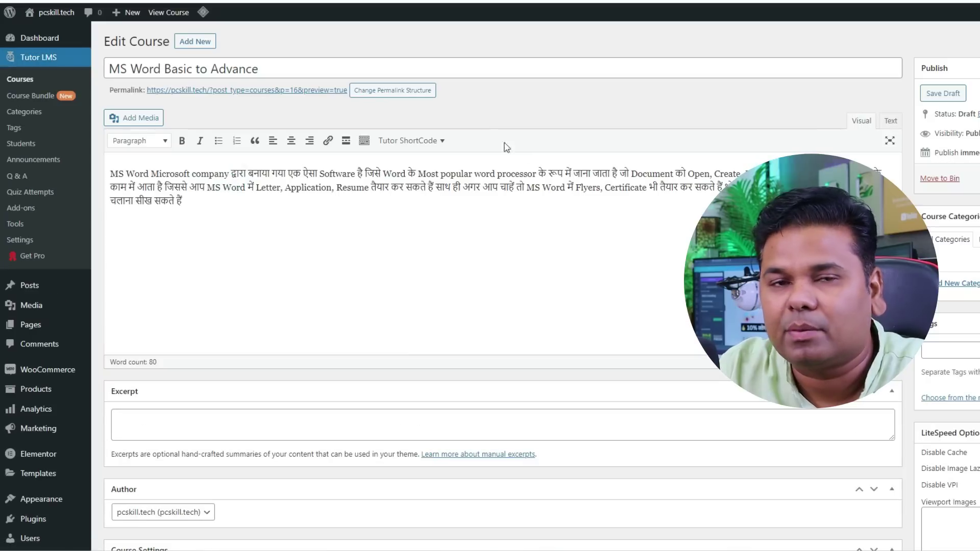
scroll(483, 190, "down", 12)
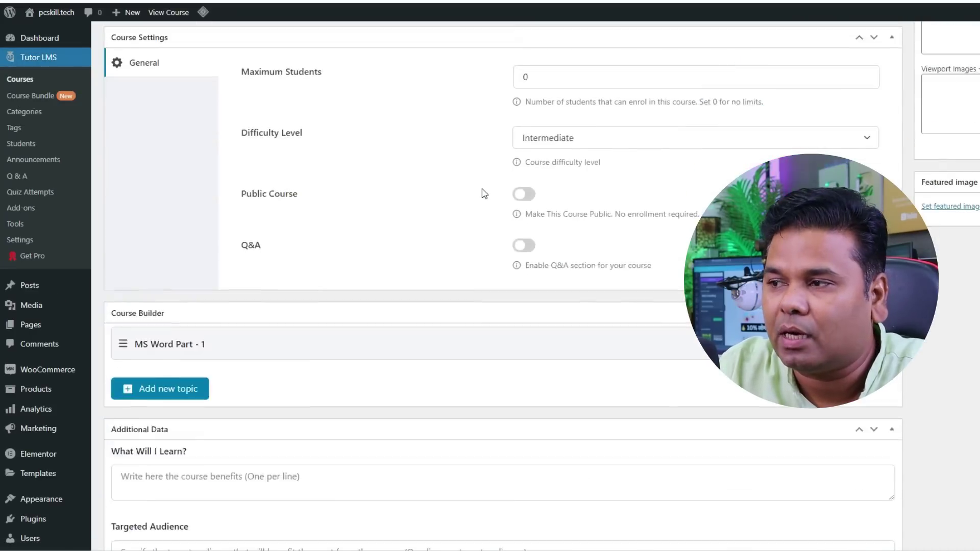
scroll(483, 189, "up", 1)
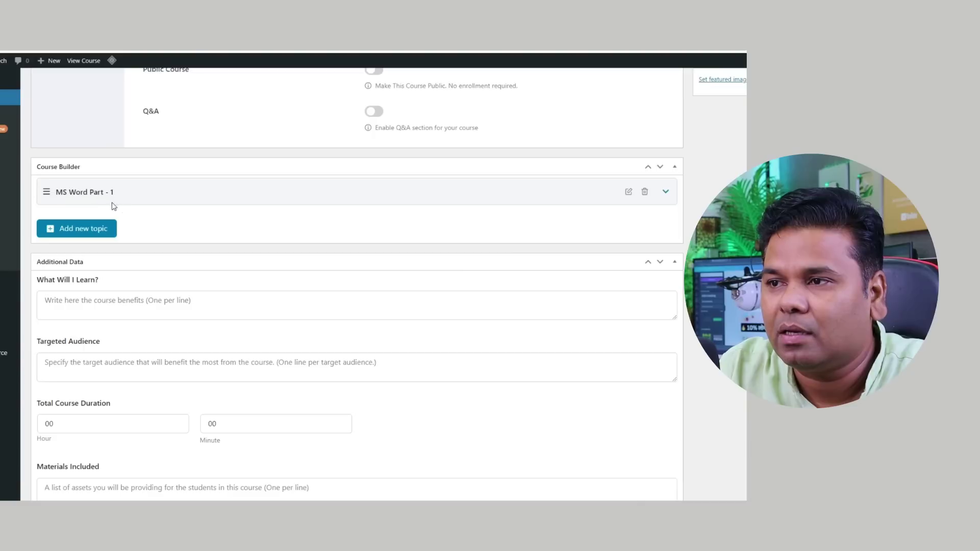
left_click(81, 200)
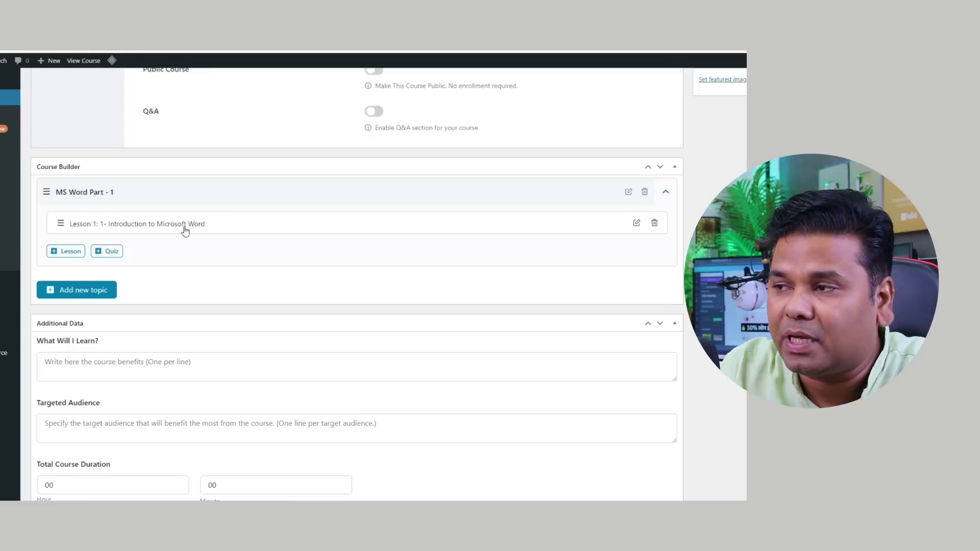
left_click(634, 223)
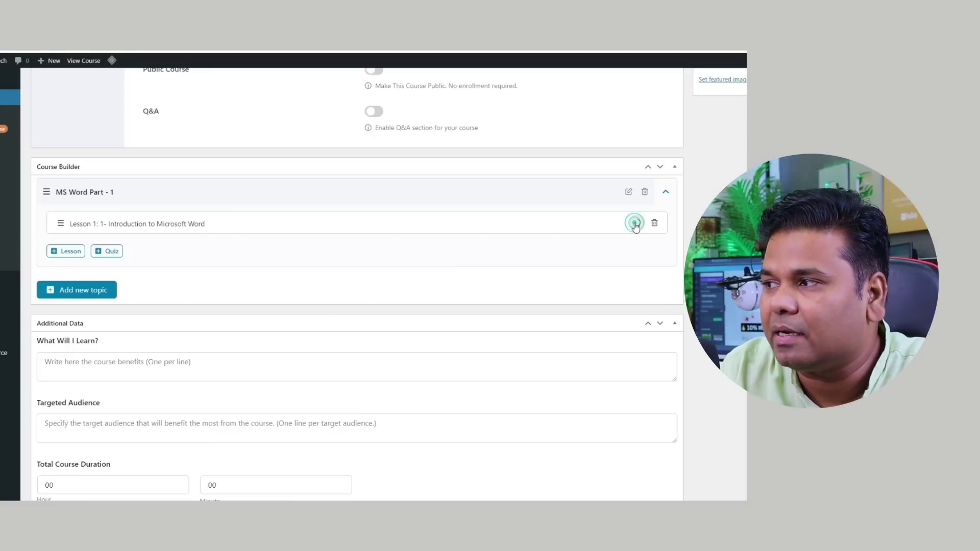
Set the lesson's Video Source to YouTube.
scroll(457, 215, "down", 5)
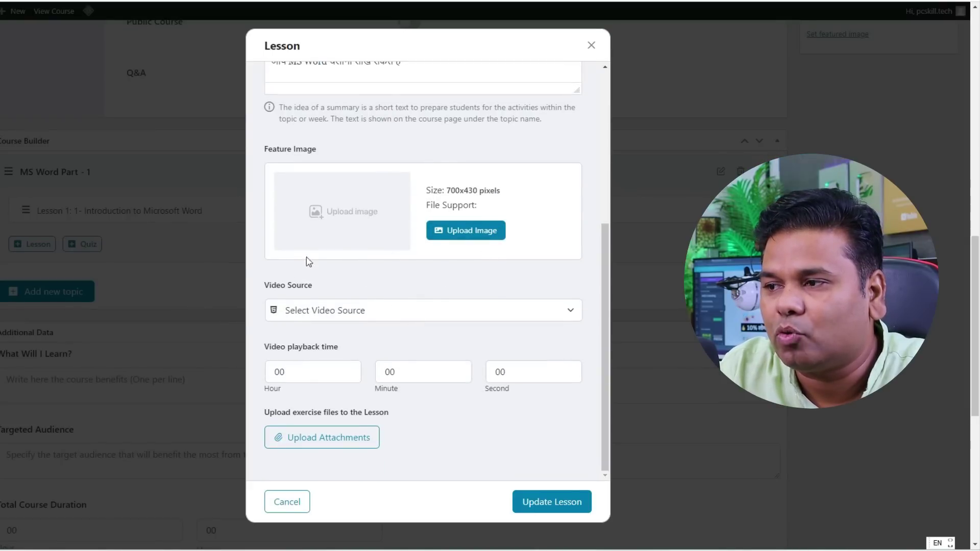
left_click(372, 318)
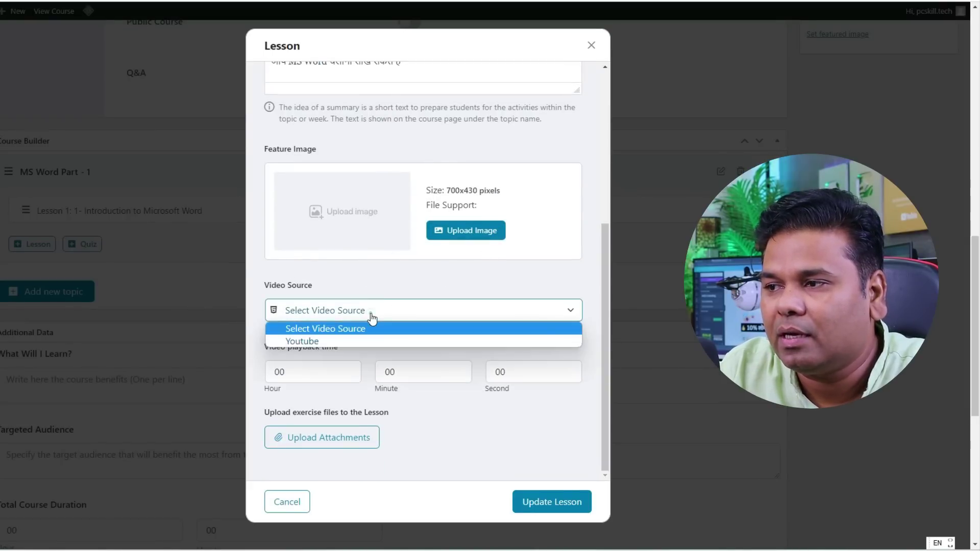
left_click(332, 337)
scroll(306, 365, "down", 2)
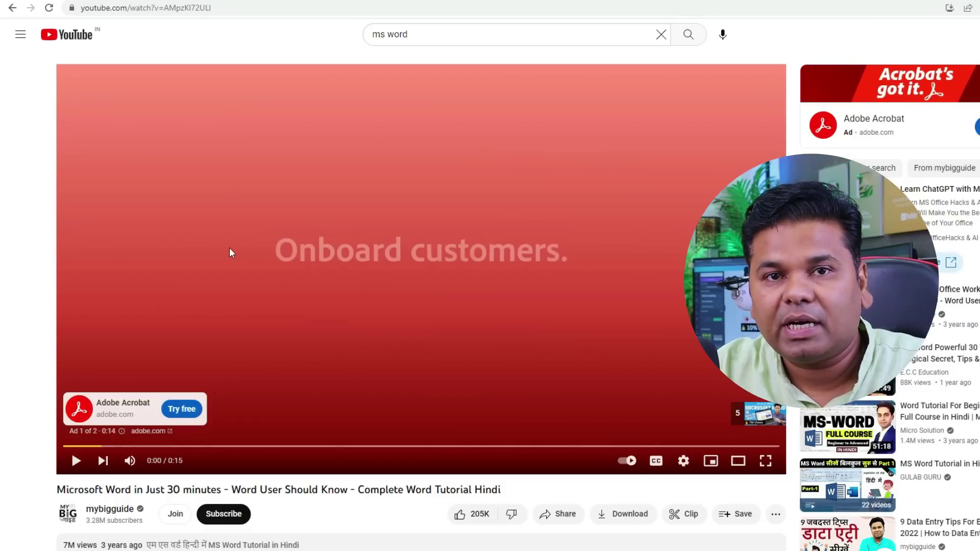
Paste the MS Word YouTube URL into the lesson, set 30 minutes playback, and update it.
left_click(222, 8)
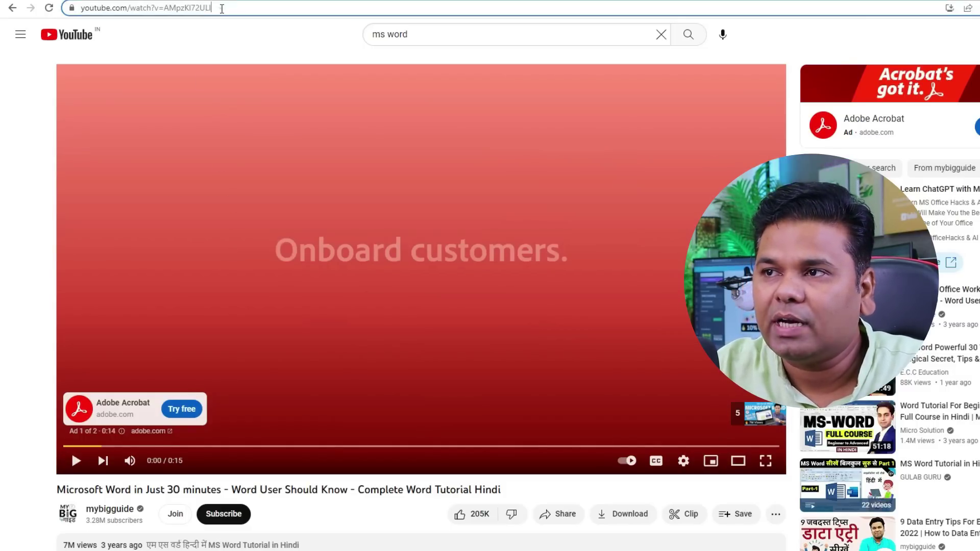
key("ctrl+a")
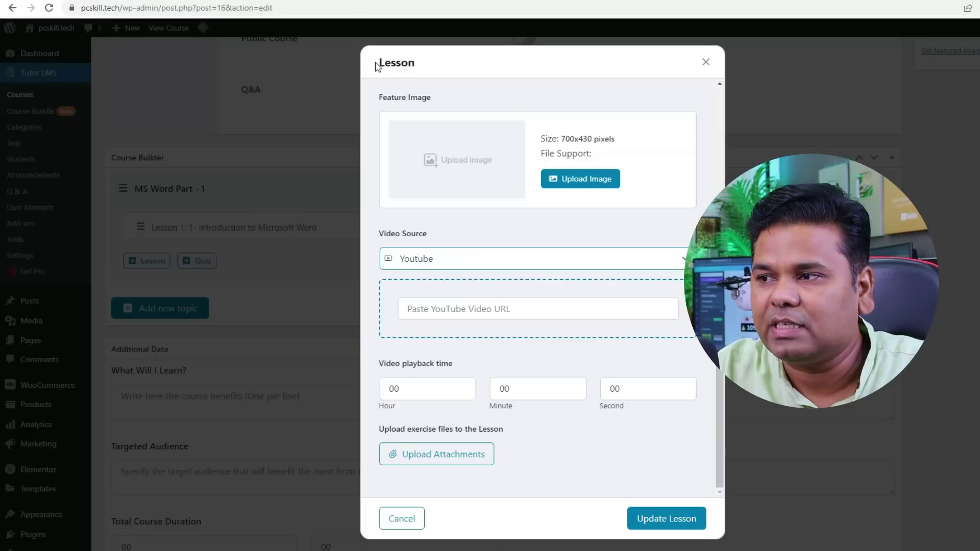
left_click(437, 307)
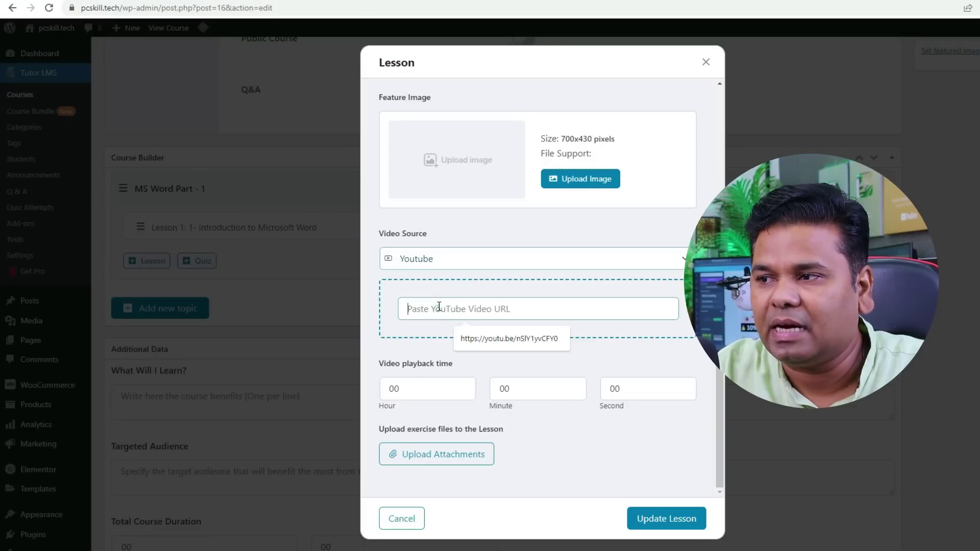
type("https://www.youtube.com/watch?v=AMpzKl72ULI")
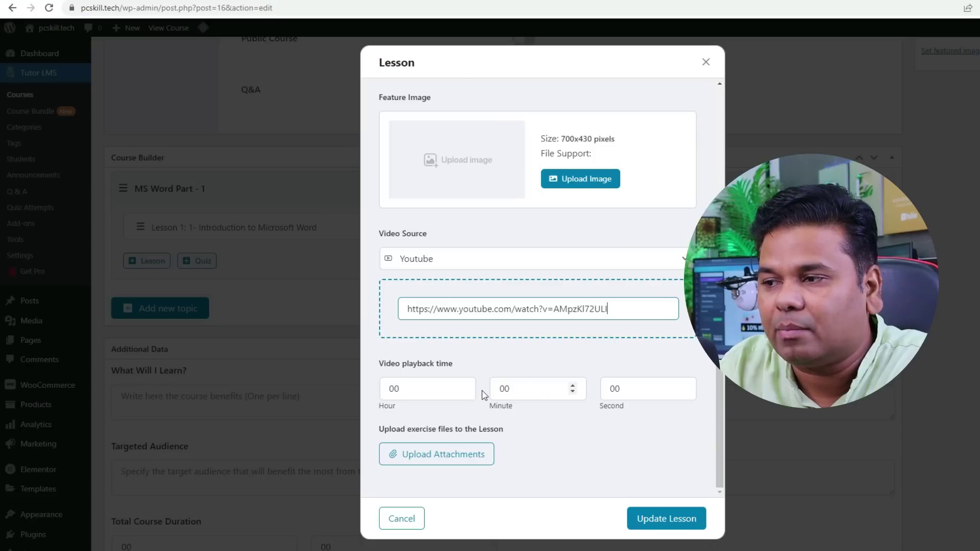
double_click(511, 388)
type("0")
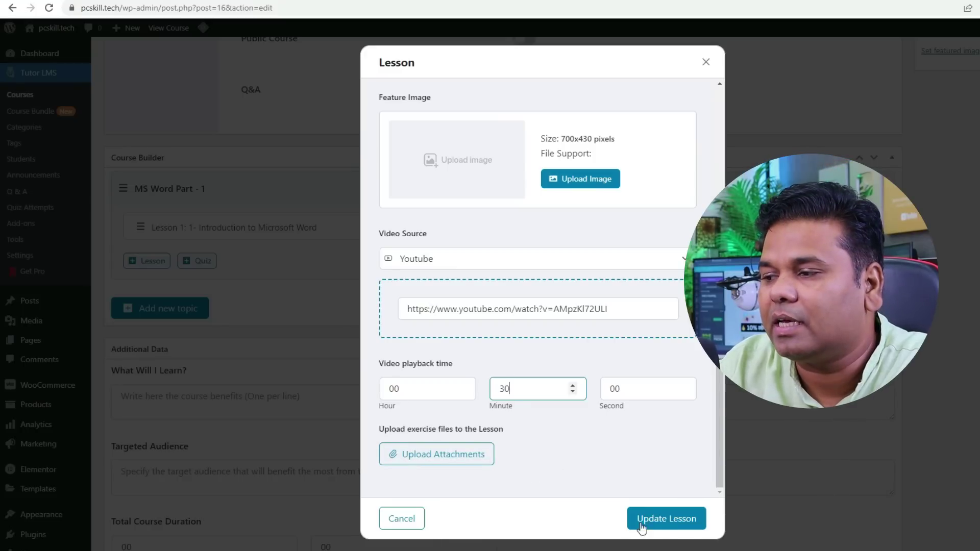
left_click(665, 521)
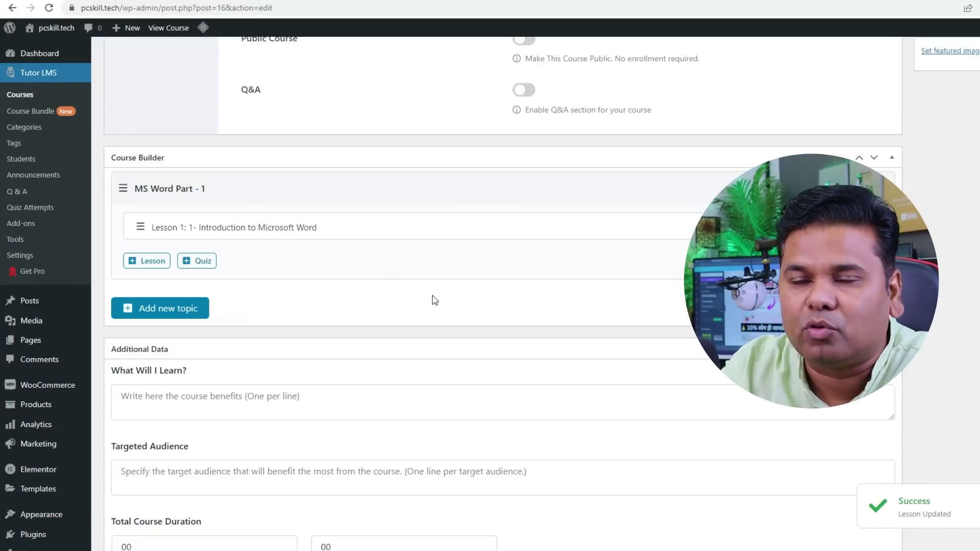
scroll(435, 300, "down", 8)
Choose YouTube as the Course Intro Video source and copy the MS Word video's link.
scroll(434, 300, "up", 5)
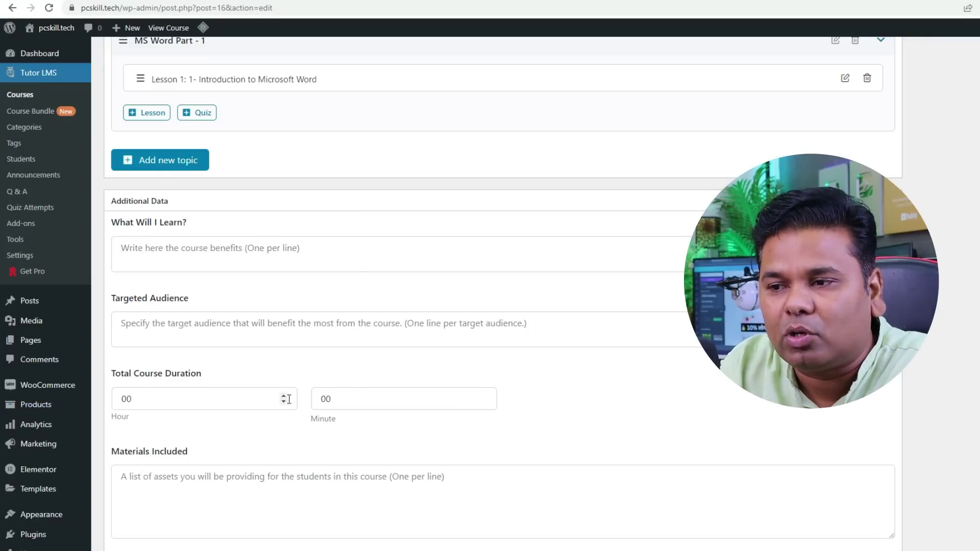
scroll(252, 406, "down", 4)
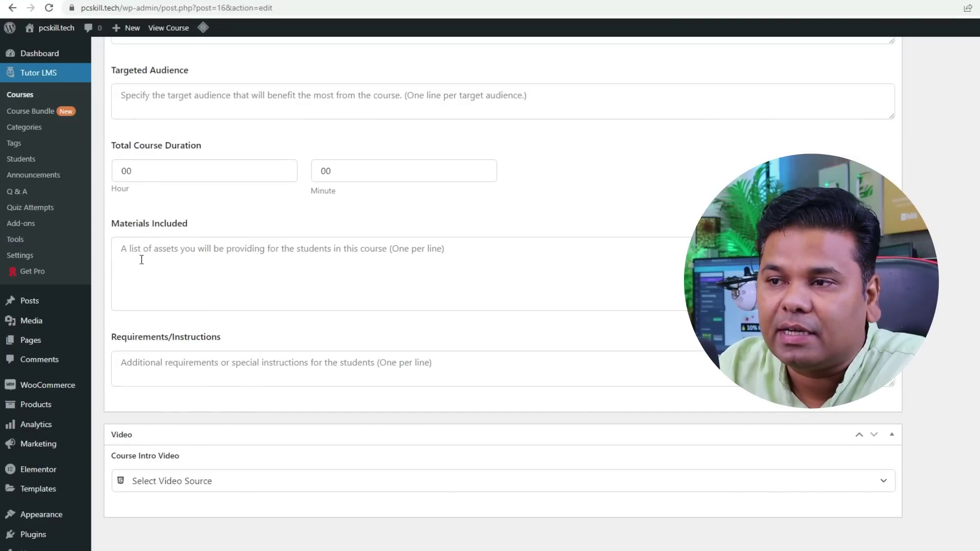
left_click(124, 248)
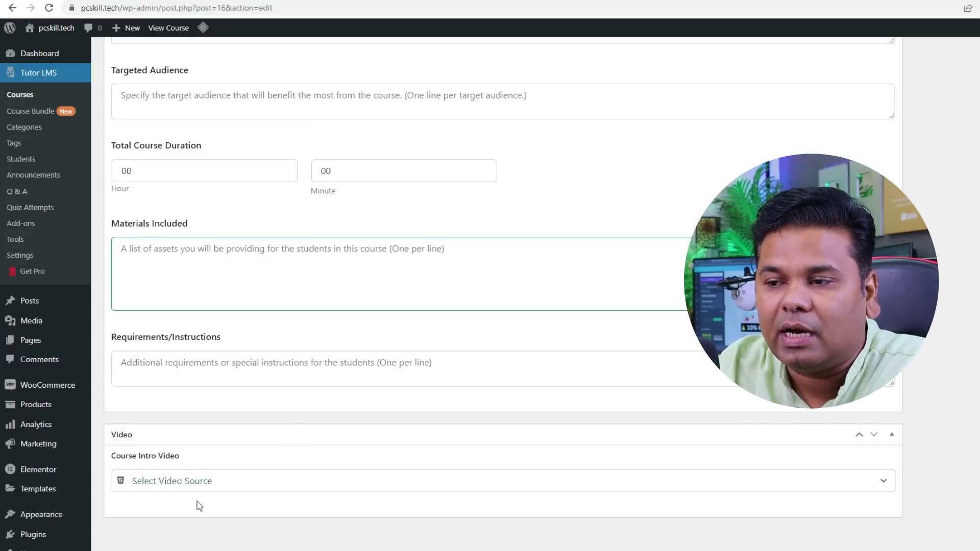
left_click(178, 480)
left_click(170, 512)
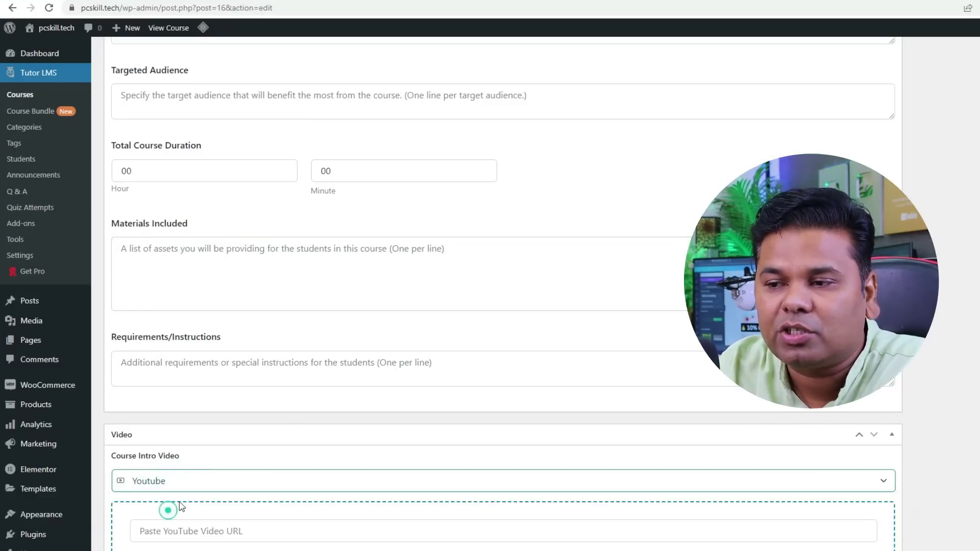
scroll(176, 490, "down", 1)
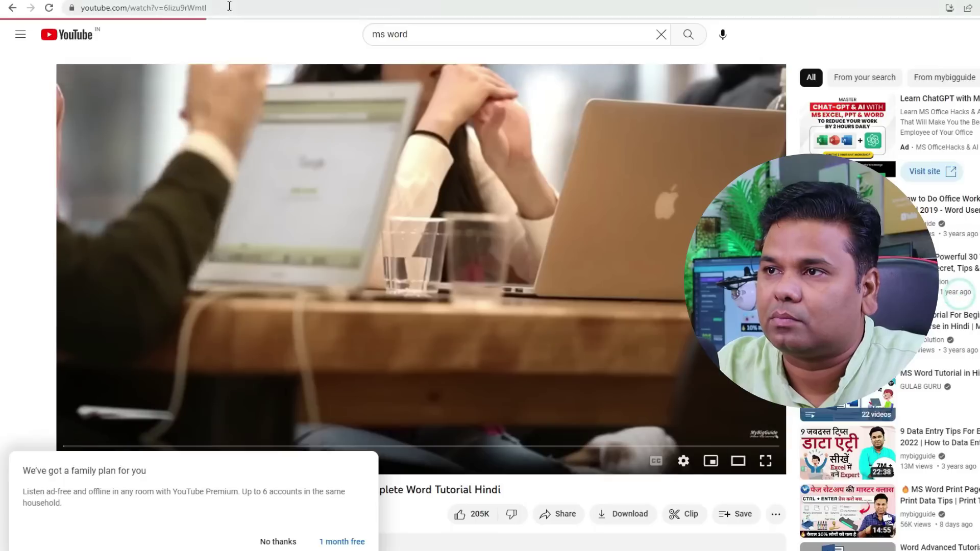
left_click(168, 8)
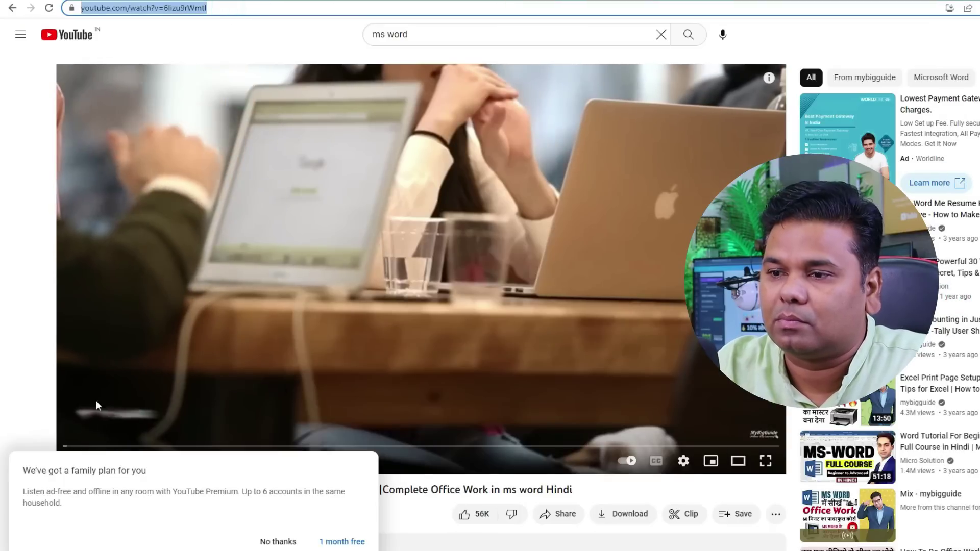
left_click(278, 541)
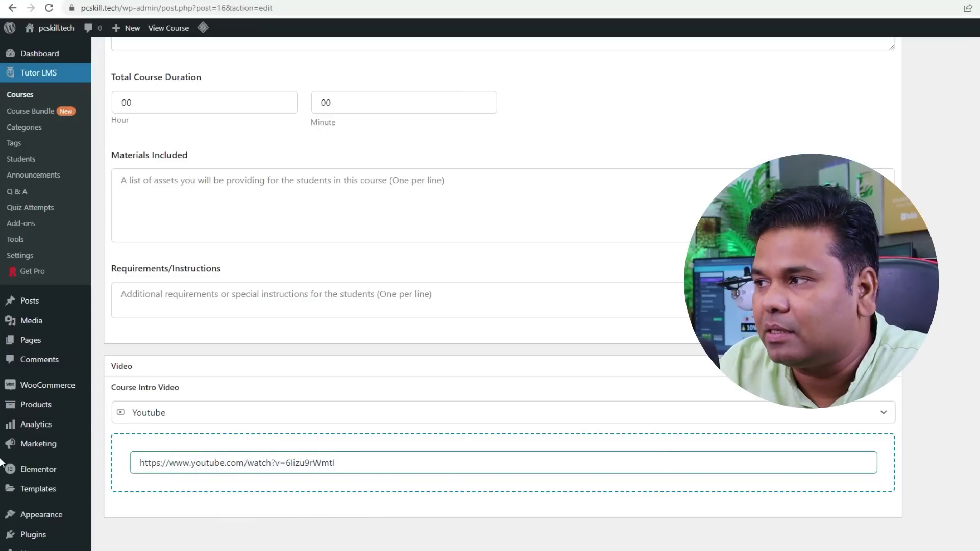
scroll(1, 459, "up", 17)
scroll(683, 440, "down", 4)
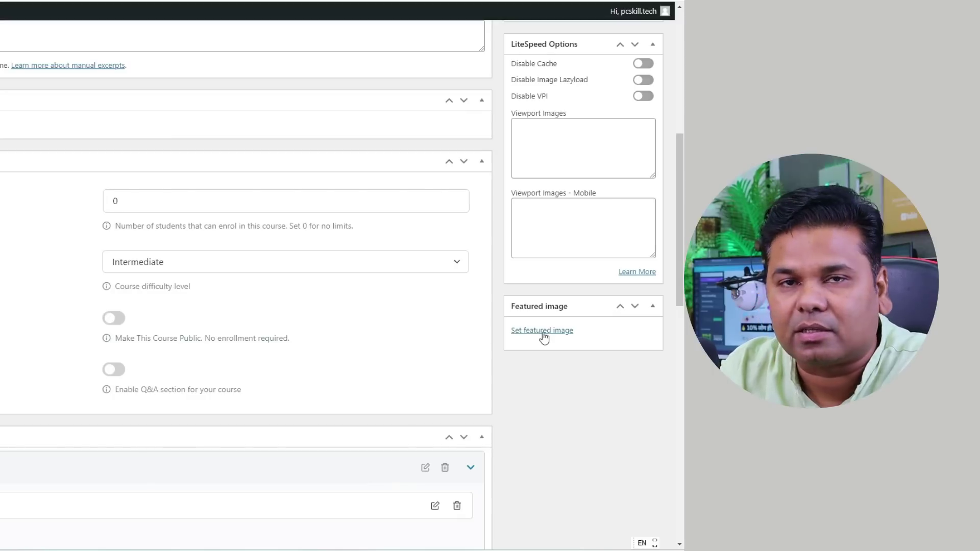
Upload maxresdefault (1) and set it as the course's featured image.
left_click(542, 331)
left_click(482, 278)
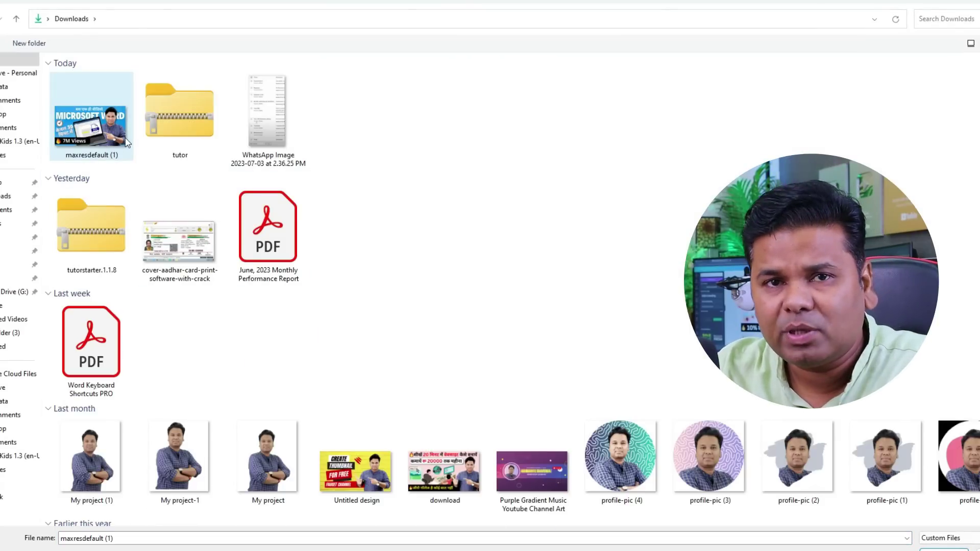
left_click(82, 117)
left_click(929, 546)
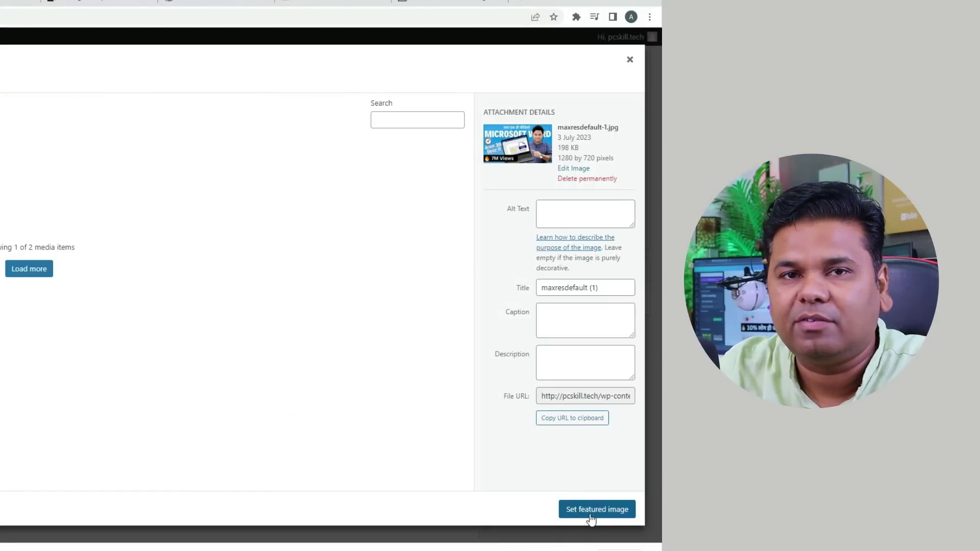
left_click(591, 518)
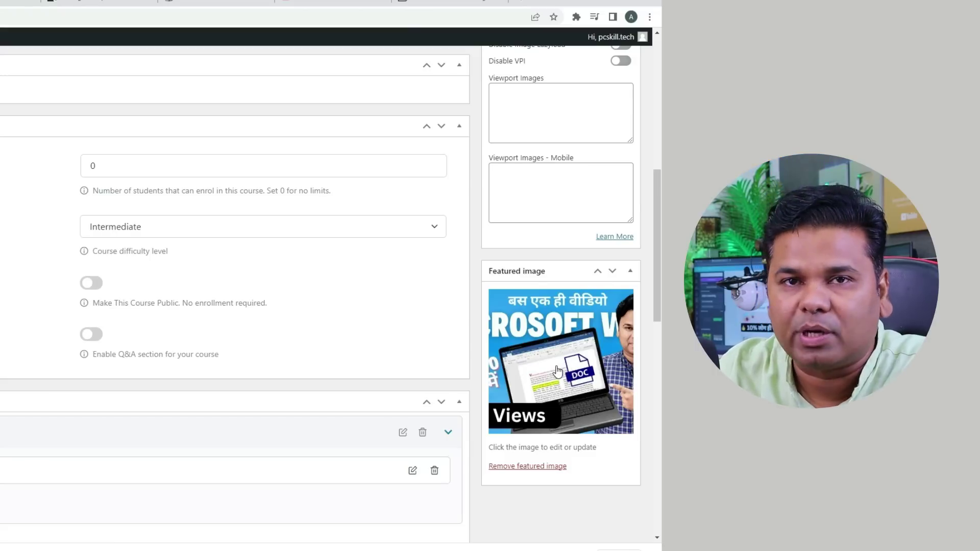
scroll(555, 367, "up", 9)
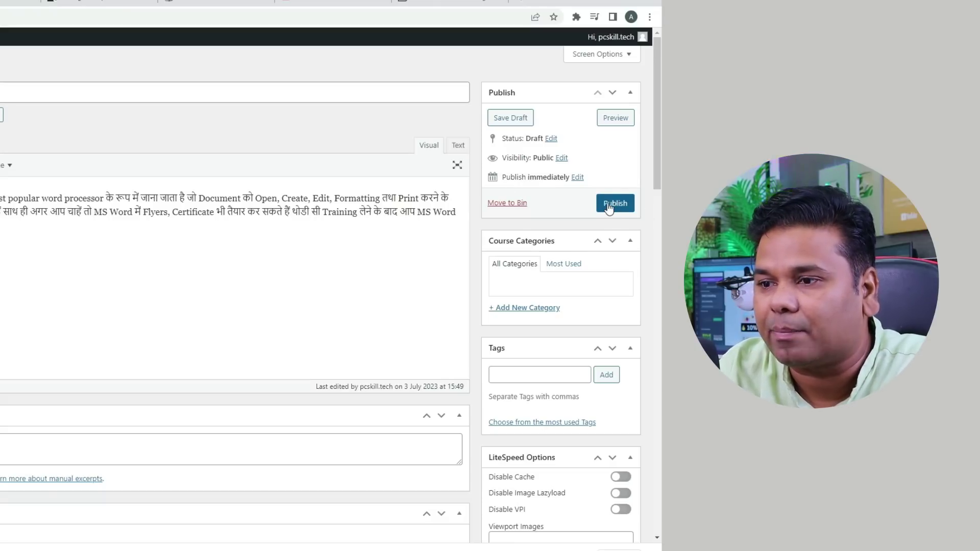
Scroll through the course settings to check them, then publish MS Word Basic to Advance.
scroll(40, 273, "down", 10)
scroll(326, 286, "down", 2)
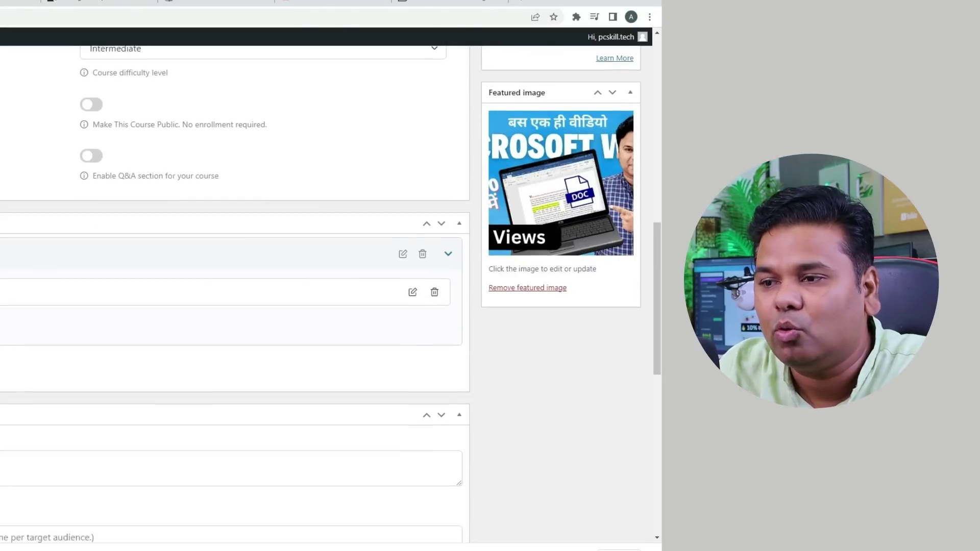
scroll(327, 285, "up", 3)
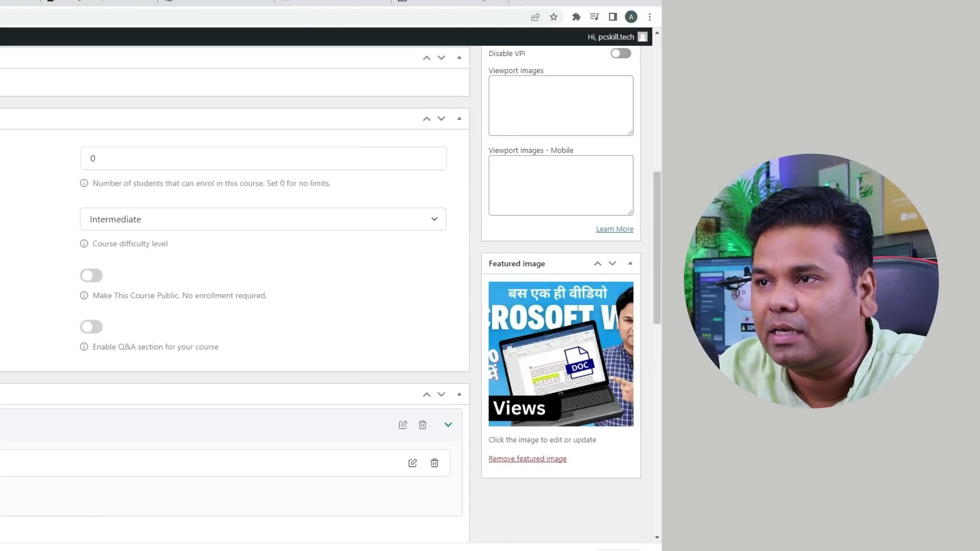
scroll(326, 286, "up", 3)
scroll(235, 296, "up", 5)
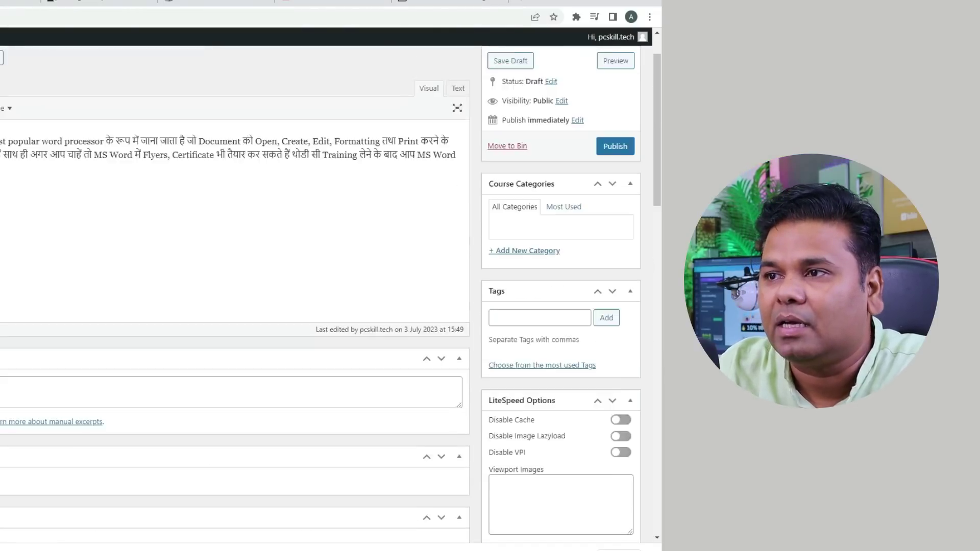
scroll(234, 296, "down", 5)
scroll(235, 296, "down", 10)
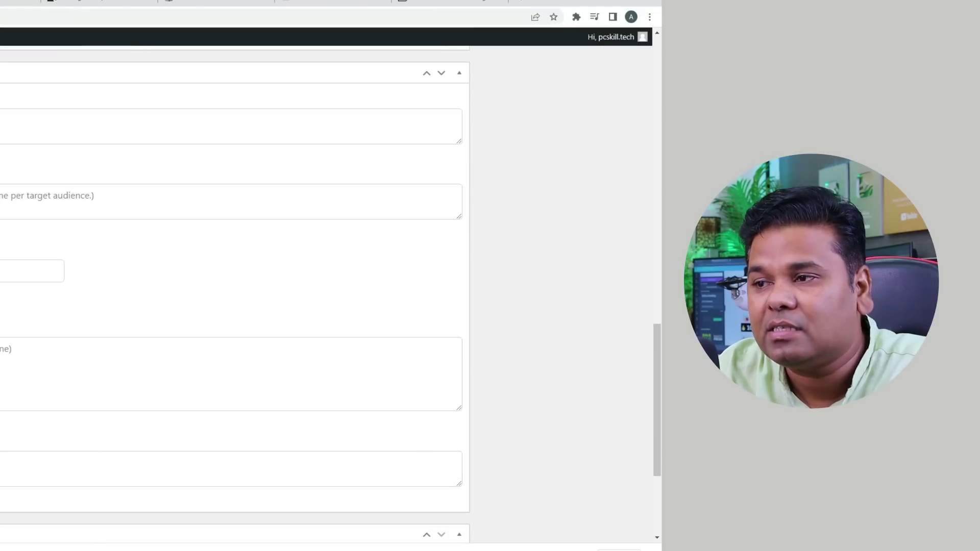
scroll(12, 360, "down", 3)
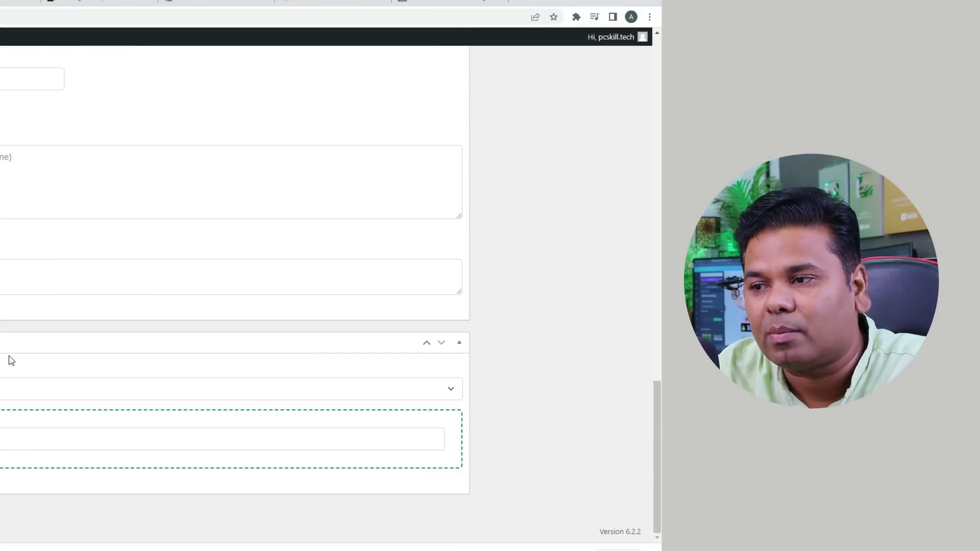
scroll(11, 360, "up", 10)
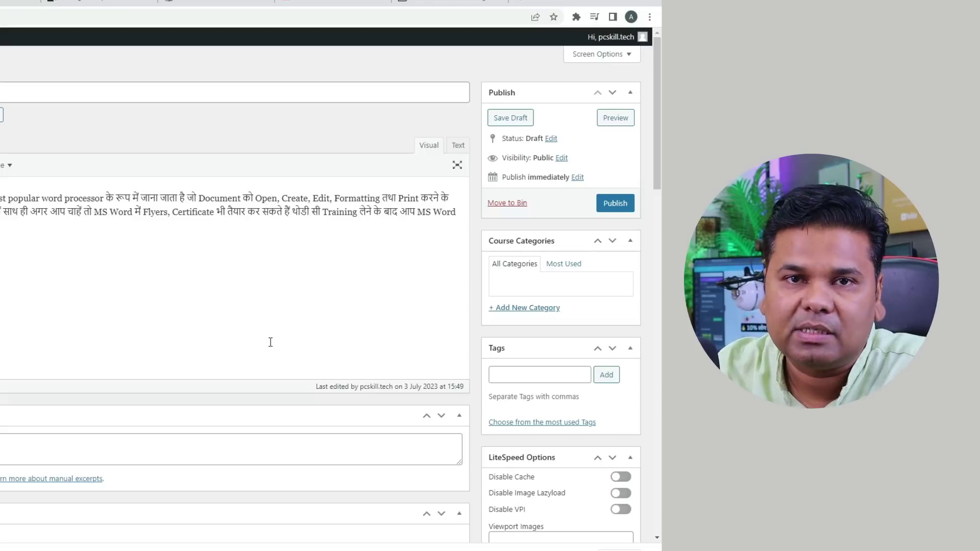
left_click(617, 204)
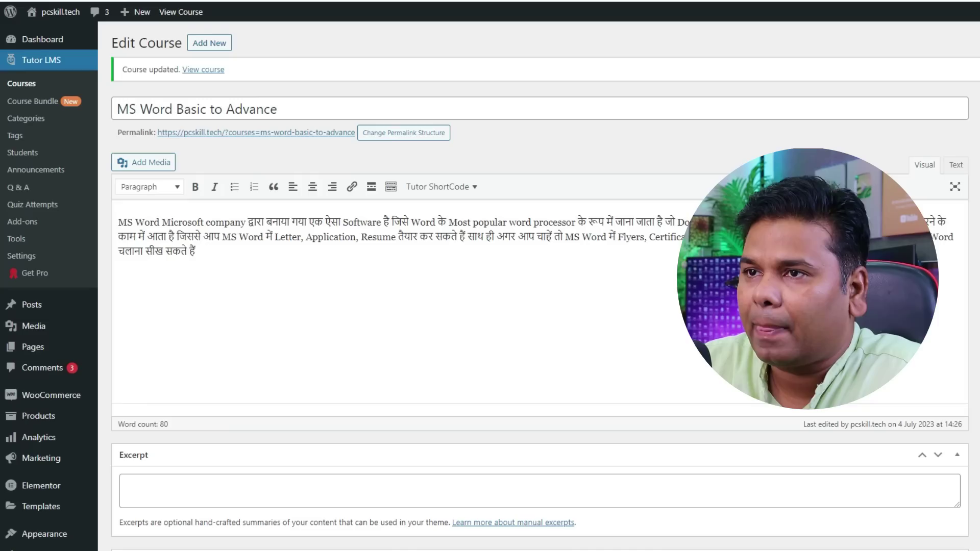
Visit the live site from the admin bar and open its Course listing.
mouse_move(43, 13)
right_click(51, 35)
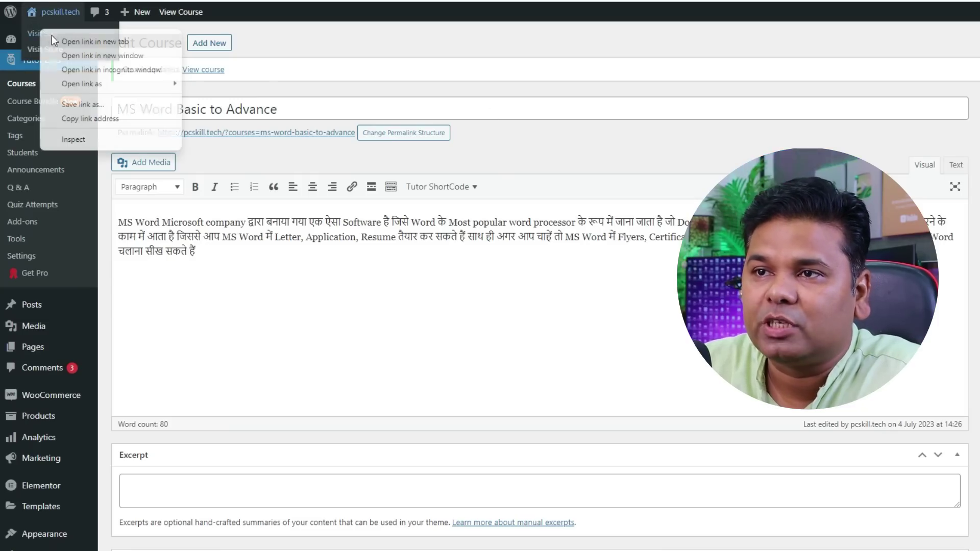
key("Escape")
left_click(51, 35)
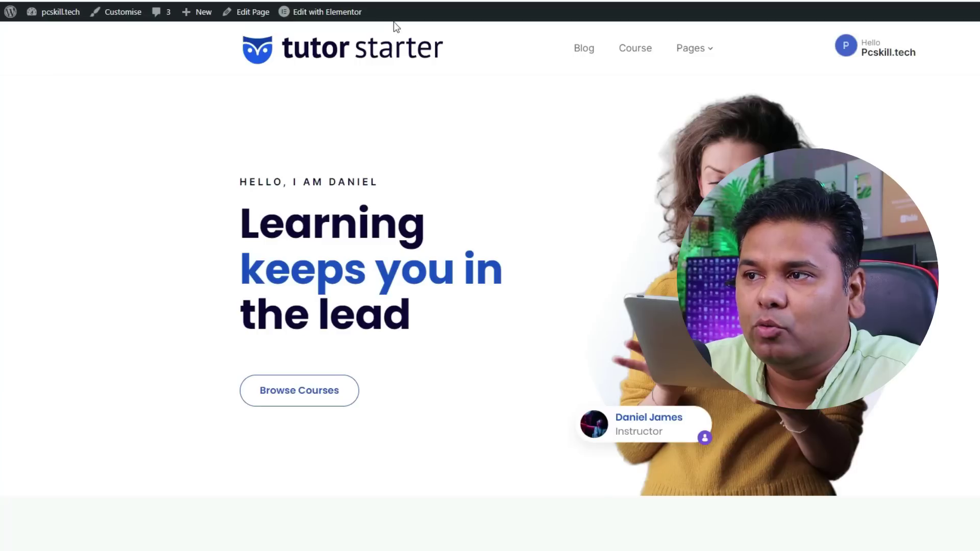
left_click(636, 49)
scroll(833, 148, "down", 3)
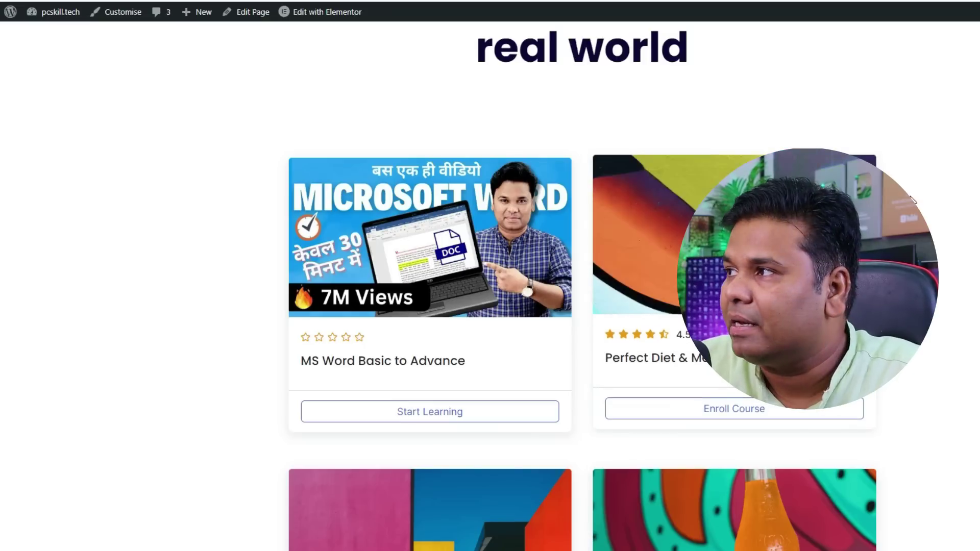
Load the site address in a new Incognito window.
key("ctrl+shift+n")
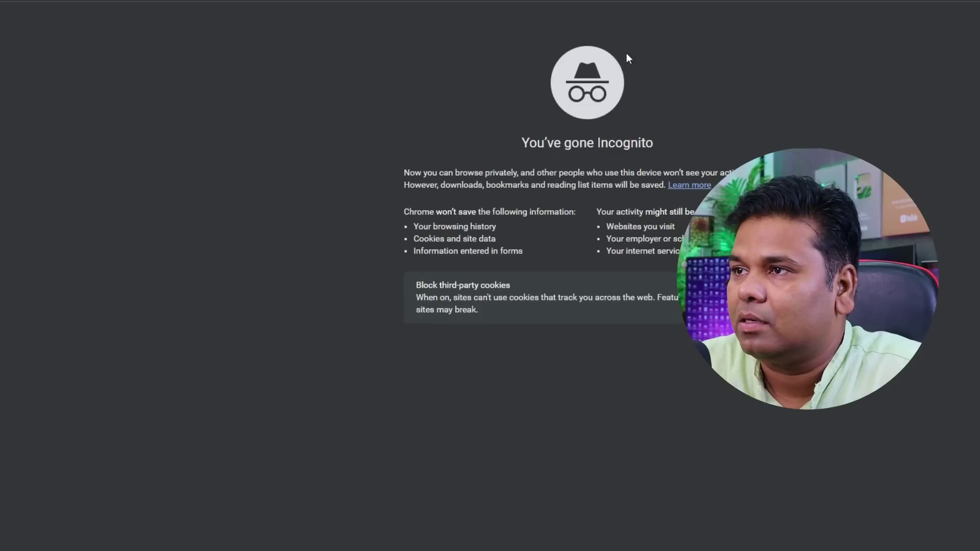
type("https://pcskill.tech/")
key("Return")
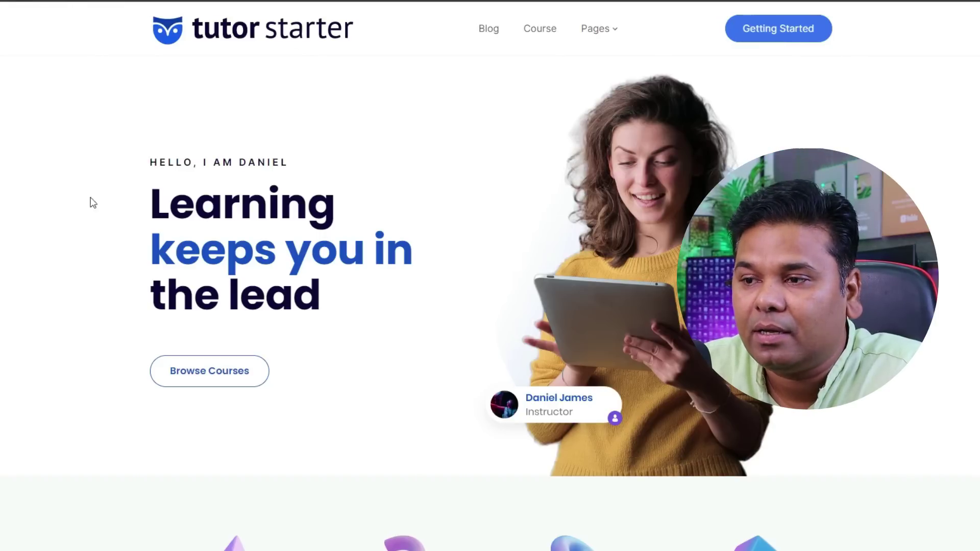
Browse to the site's Featured Course page.
left_click(211, 373)
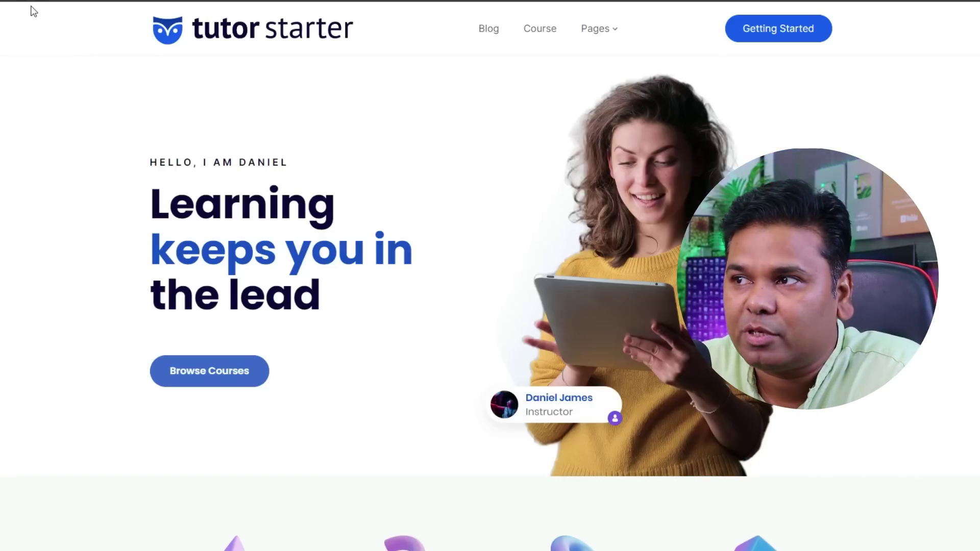
mouse_move(602, 30)
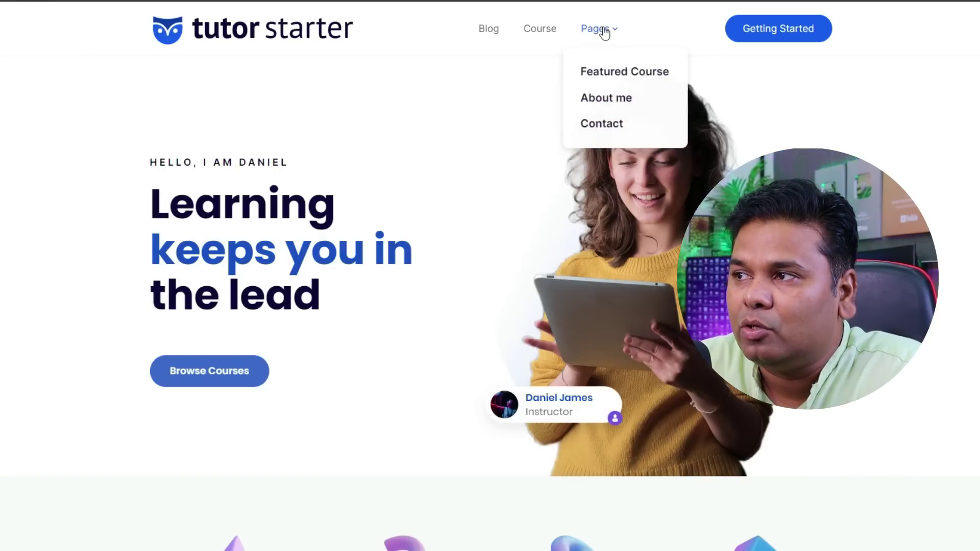
left_click(617, 72)
Go to the all-courses list, open MS Word Basic to Advance, and scroll through its page.
scroll(616, 73, "down", 13)
scroll(617, 72, "up", 3)
scroll(614, 61, "up", 10)
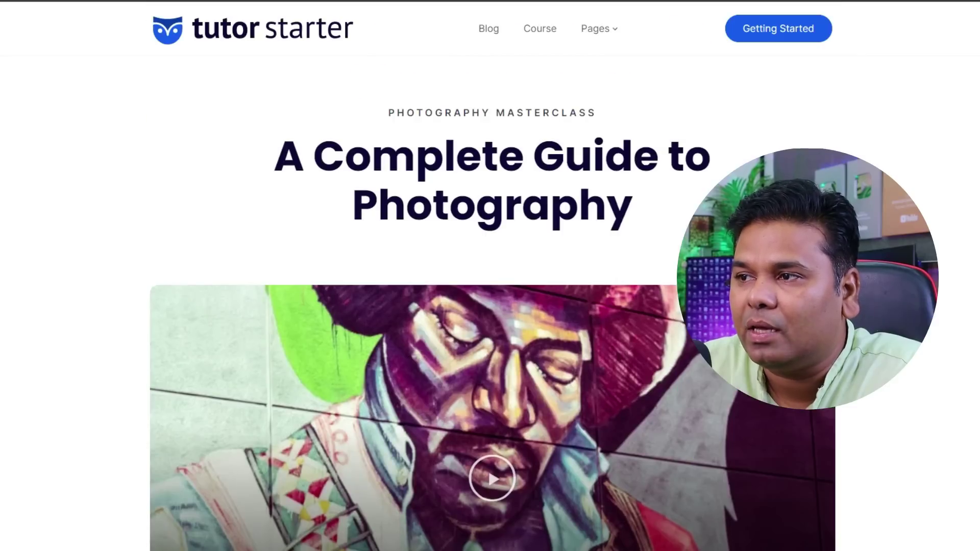
left_click(540, 30)
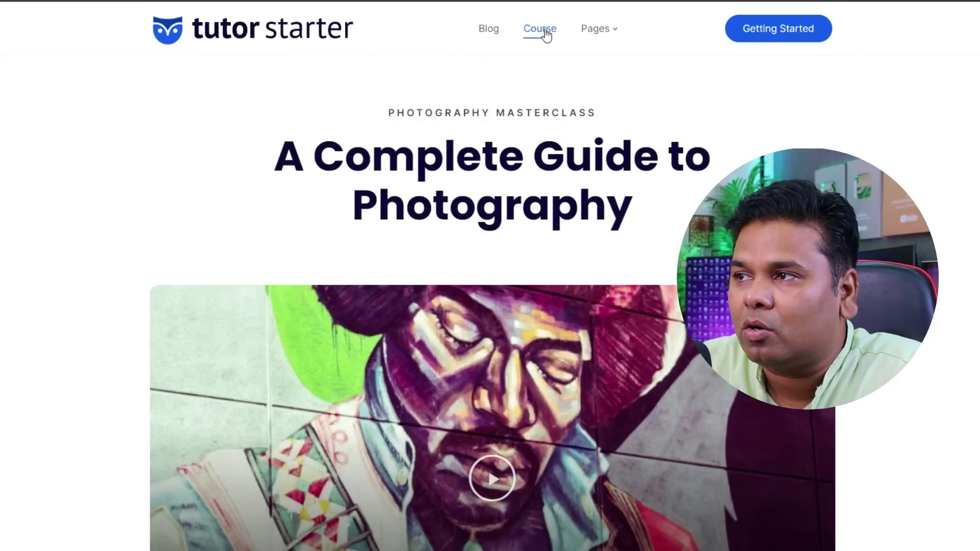
scroll(185, 215, "down", 5)
scroll(185, 216, "down", 3)
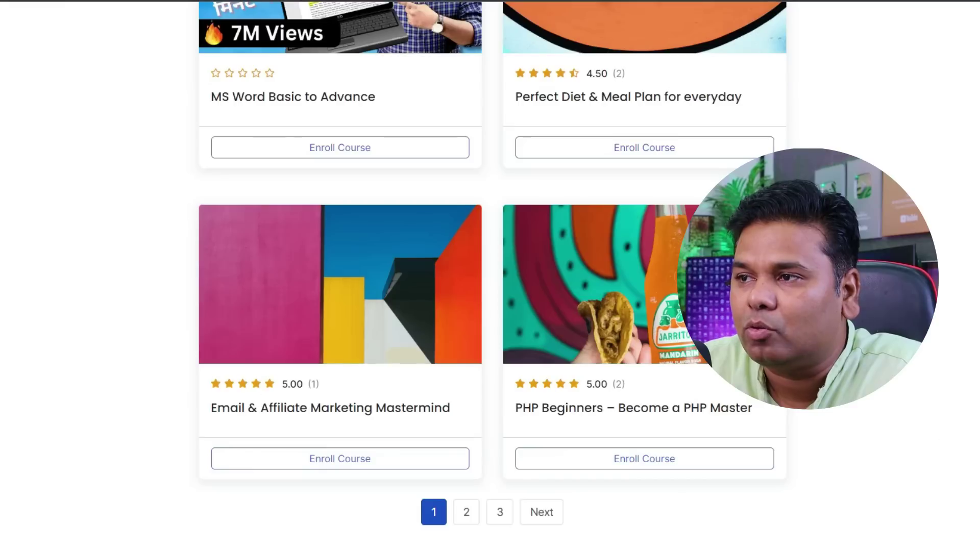
scroll(185, 215, "up", 5)
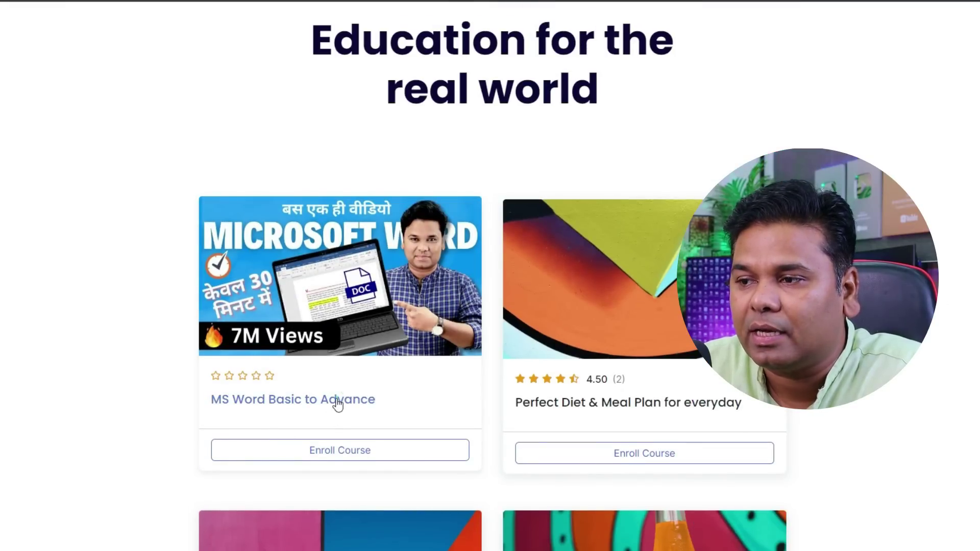
left_click(339, 403)
scroll(298, 84, "down", 1)
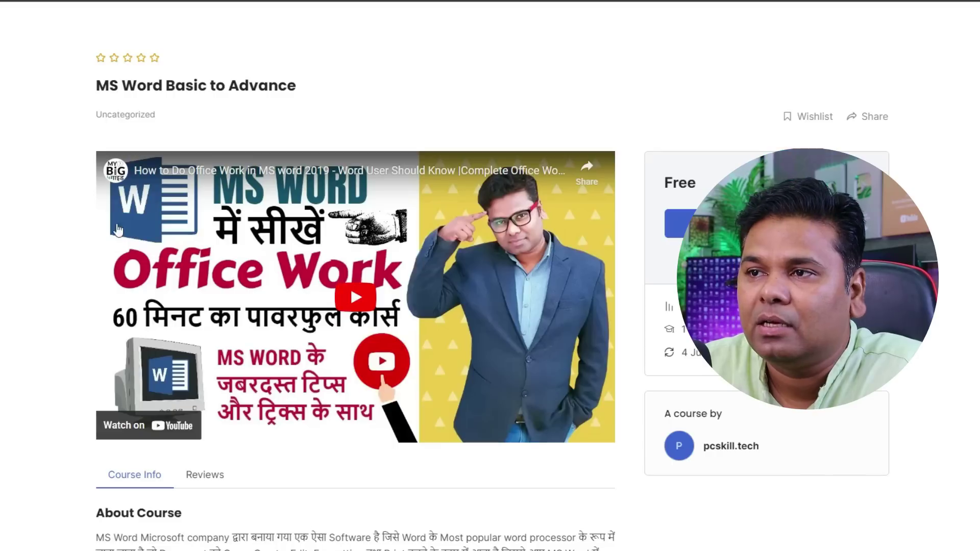
scroll(435, 80, "down", 1)
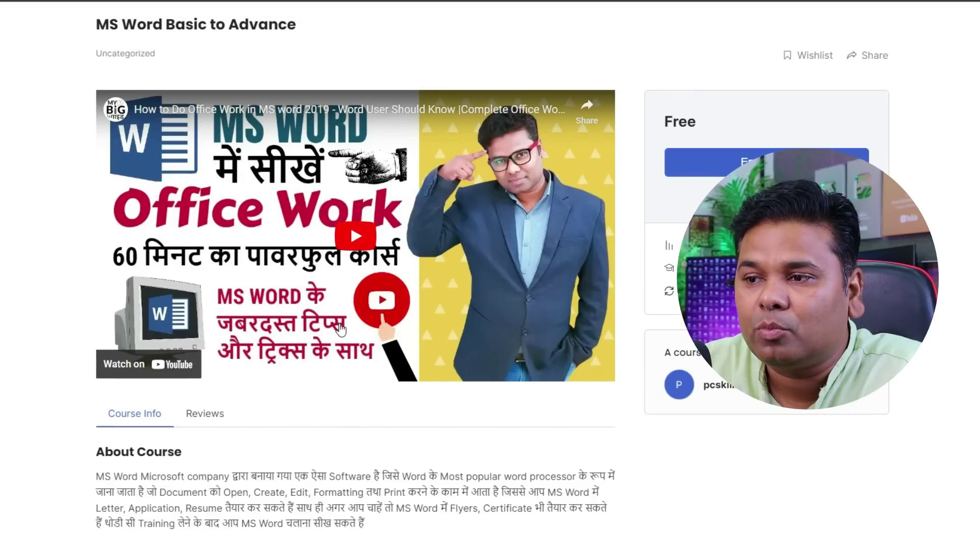
scroll(339, 330, "down", 5)
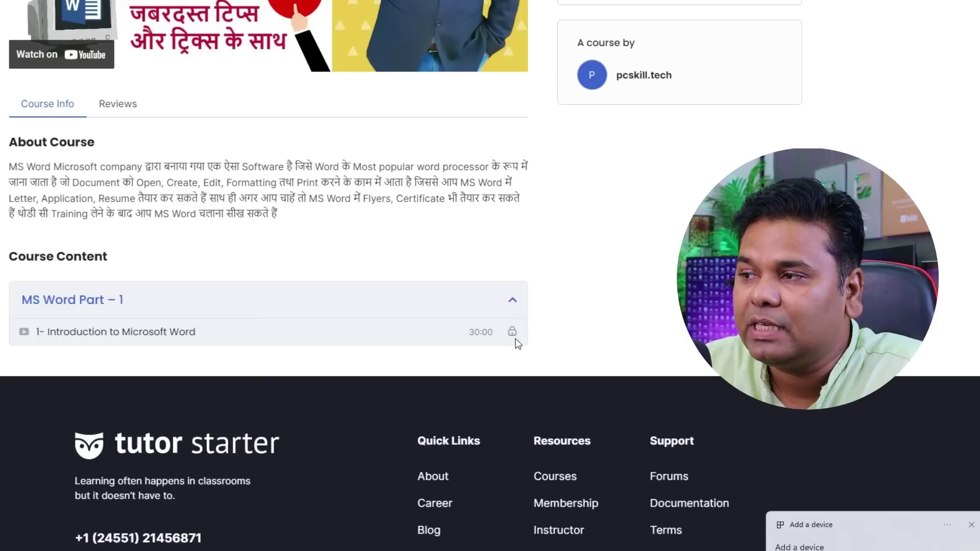
scroll(608, 341, "up", 5)
scroll(534, 336, "down", 2)
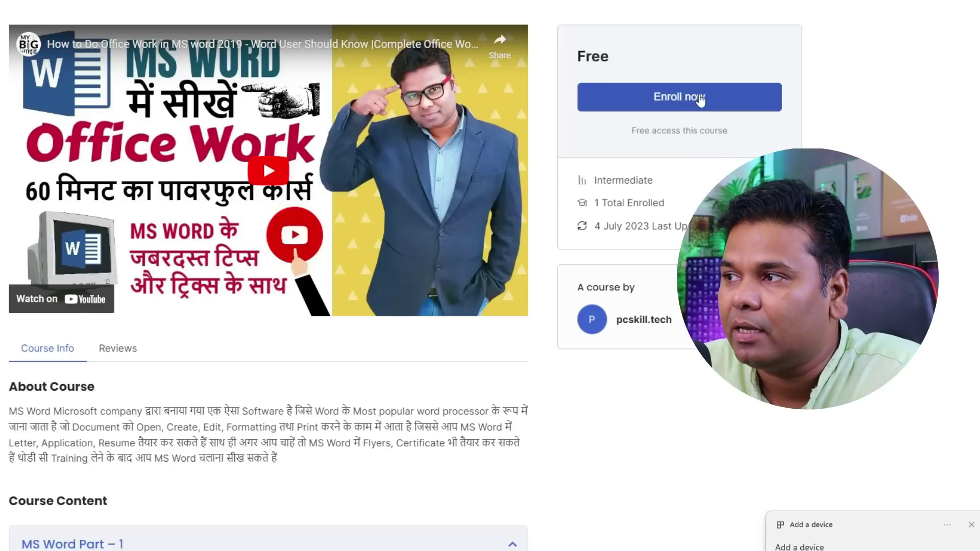
Try enrolling in the MS Word course, then follow the login prompt's Register Now link.
left_click(685, 108)
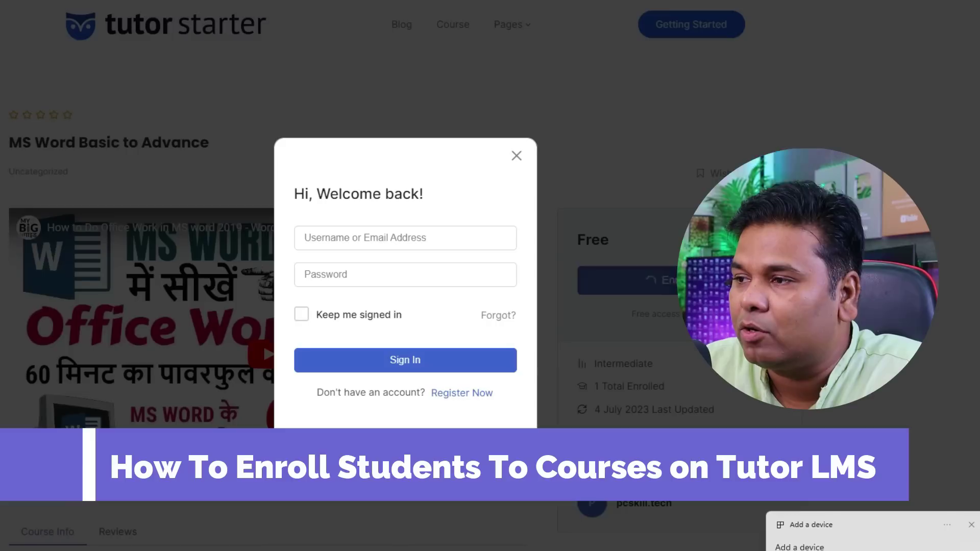
left_click(670, 277)
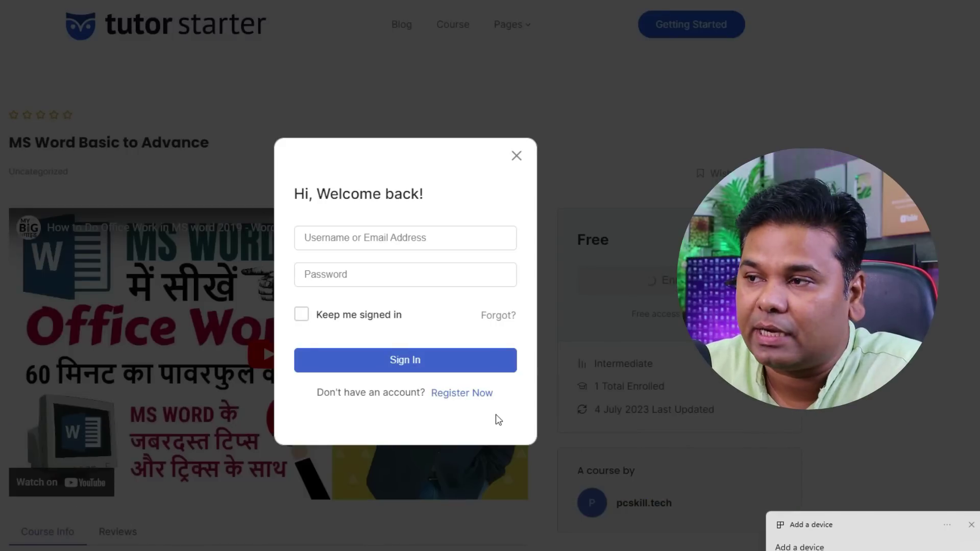
left_click(324, 276)
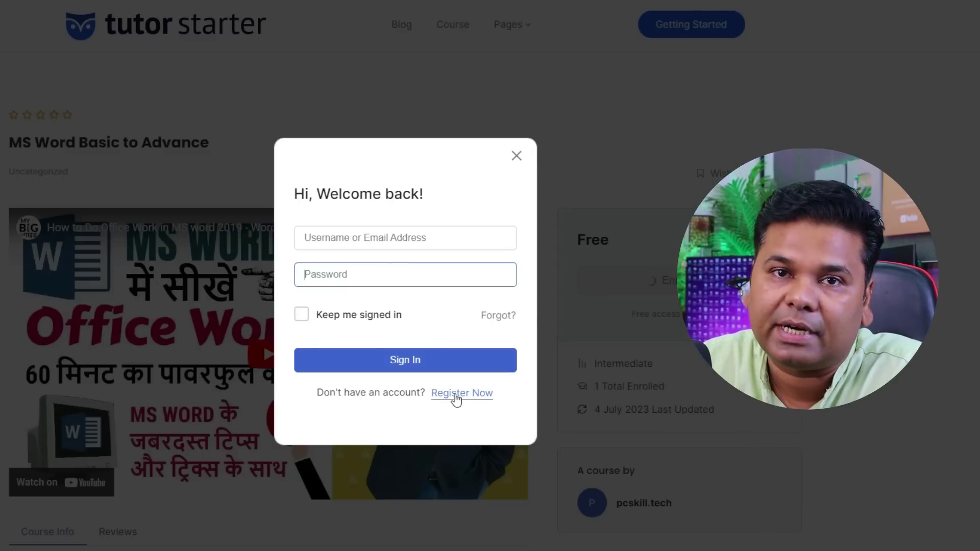
left_click(455, 396)
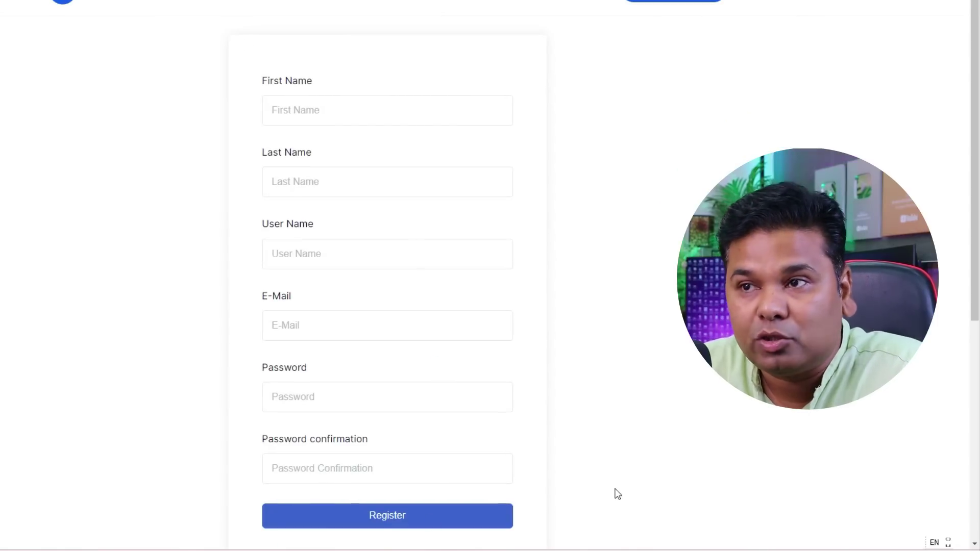
Enter the student's name, a username and the saved e-mail address, then submit the registration.
scroll(600, 472, "down", 1)
left_click(347, 41)
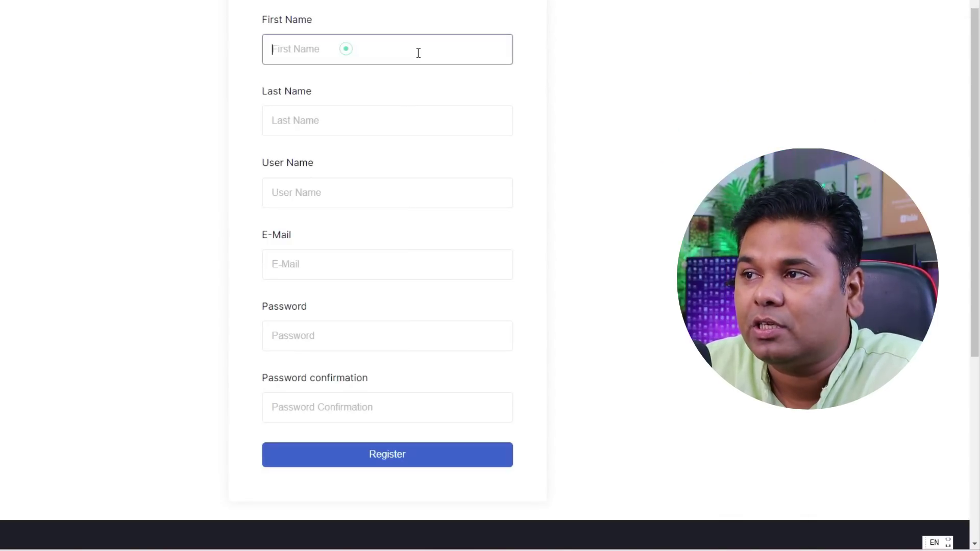
scroll(443, 369, "up", 1)
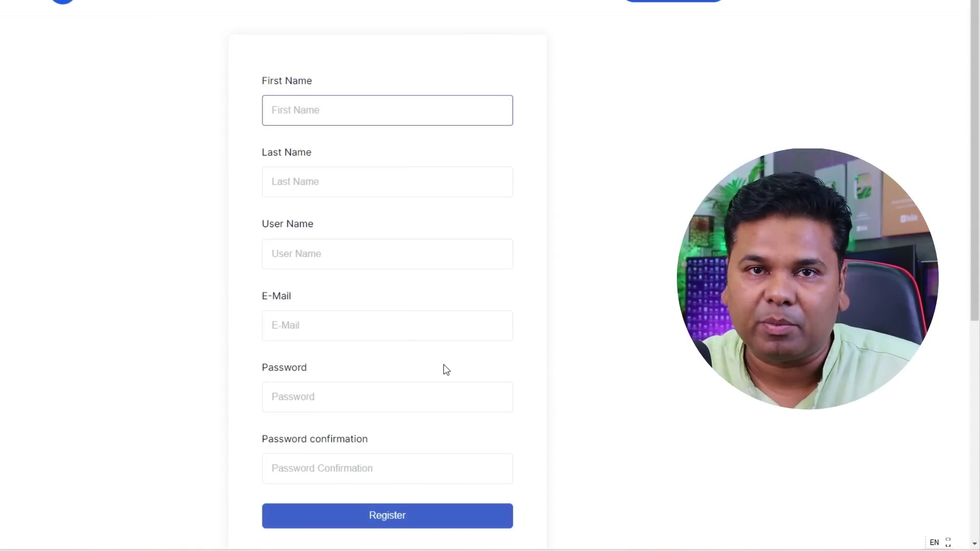
type("Abhimanyu")
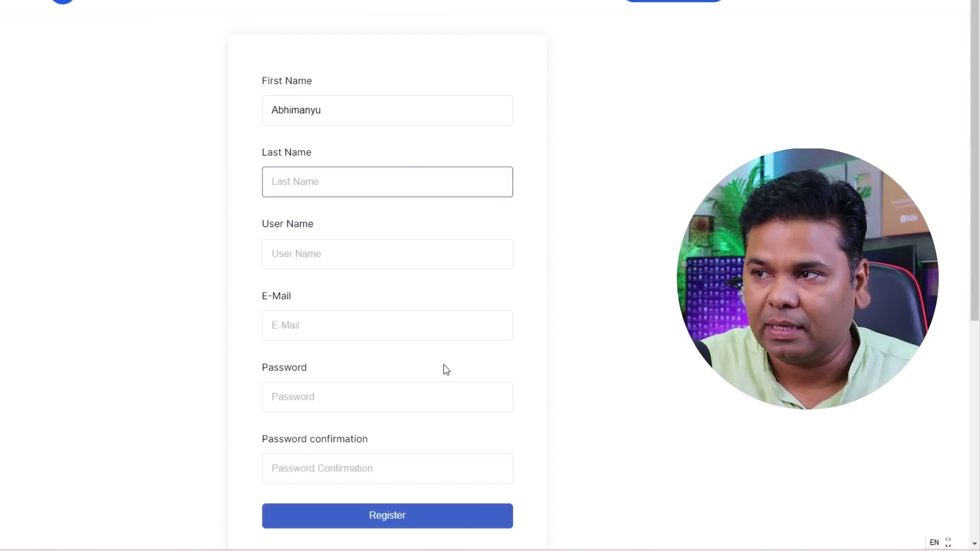
type("Bhardwaj")
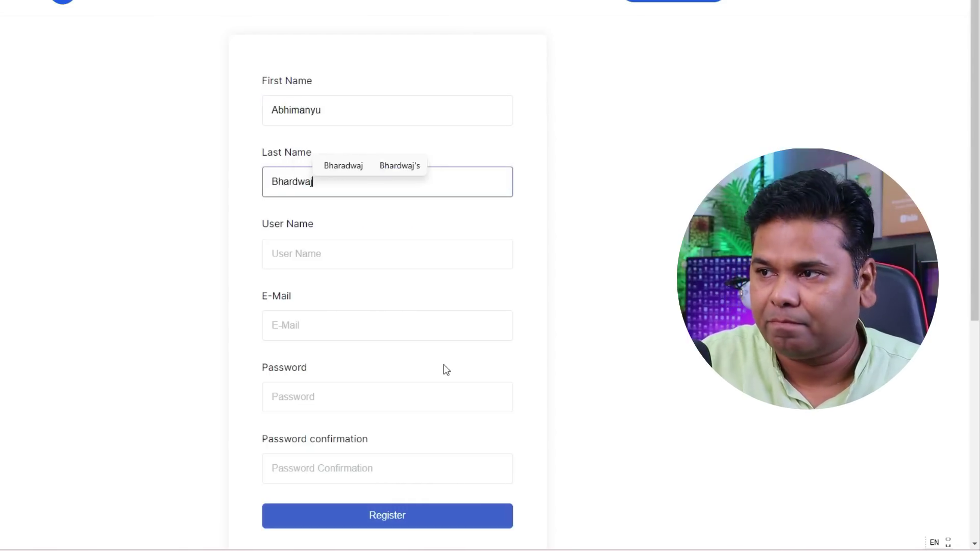
key("Tab")
type("abhimany")
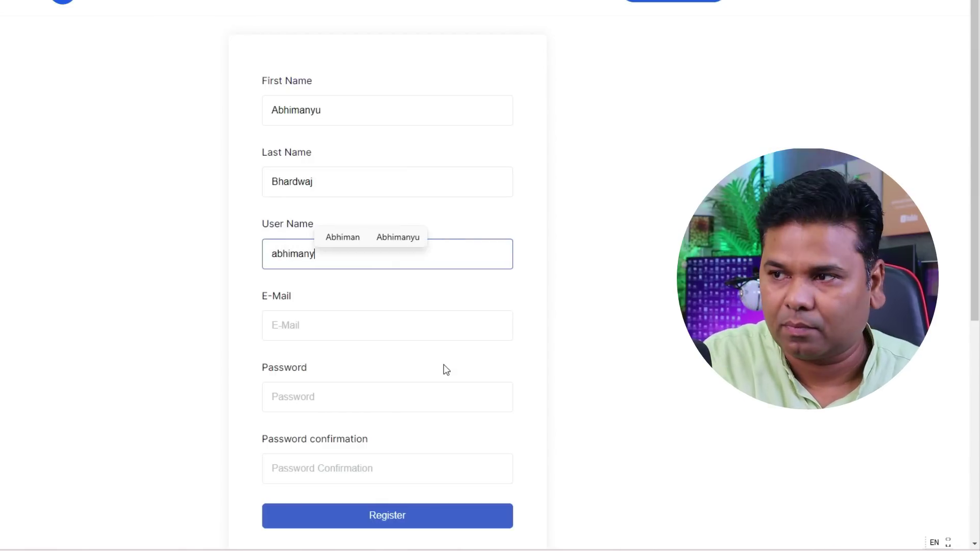
key("BackSpace")
key("BackSpace")
key("BackSpace")
key("BackSpace")
key("Tab")
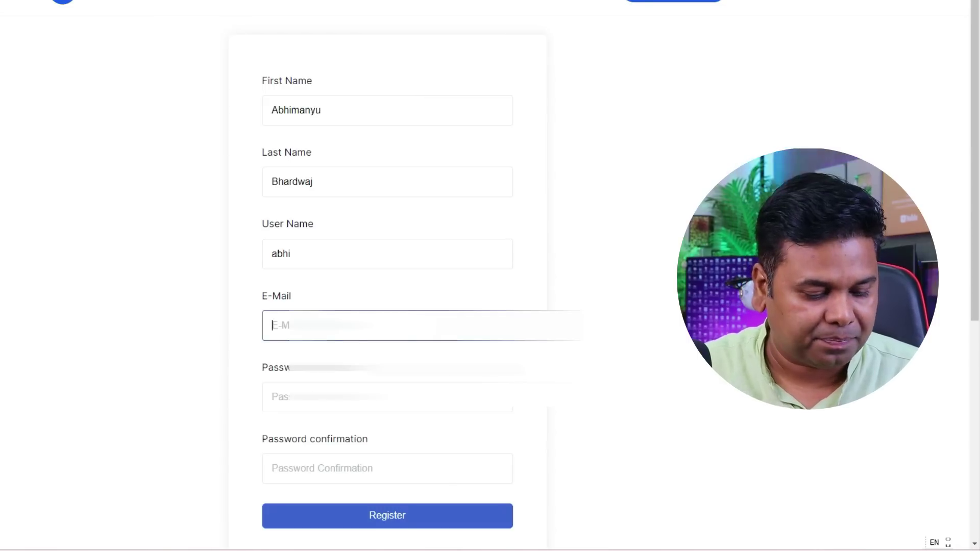
key("Down")
key("Return")
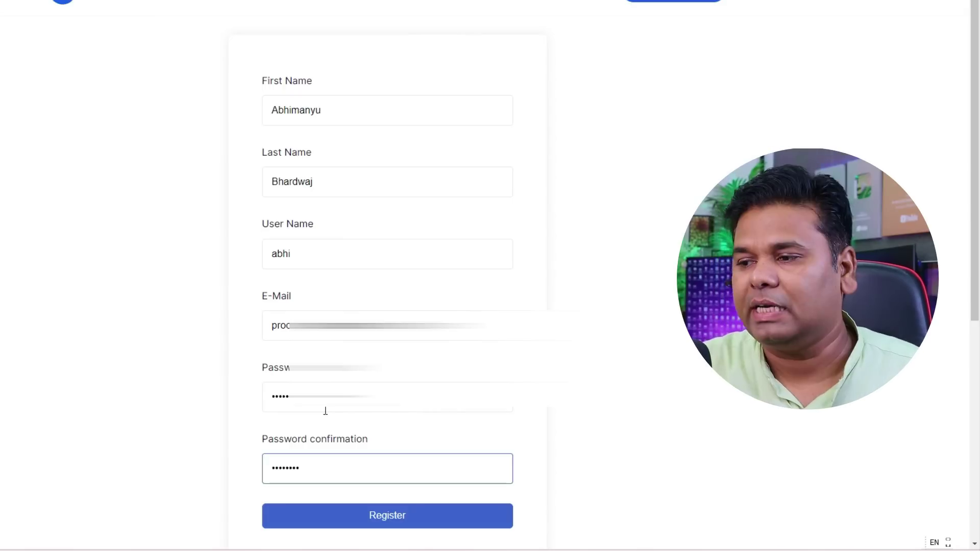
left_click(372, 525)
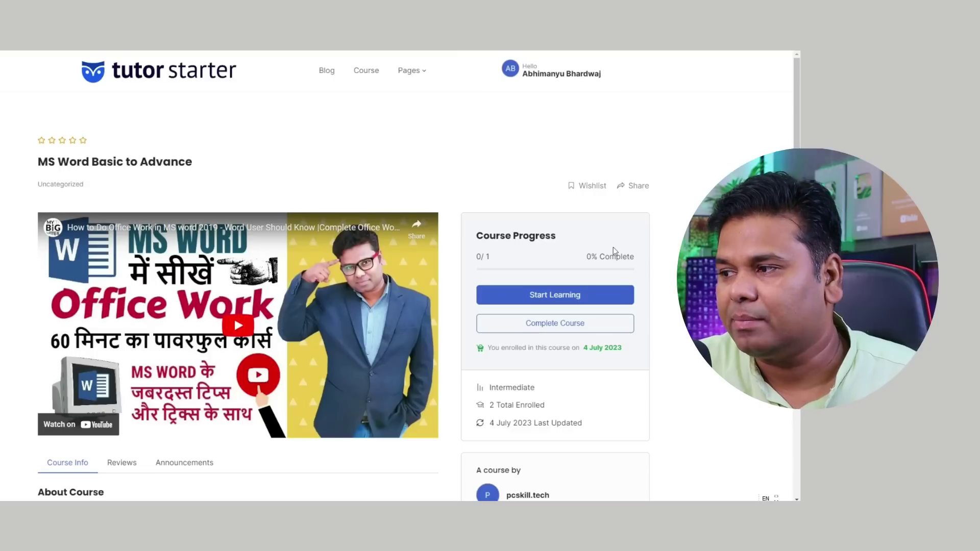
Check the MS Word Basic to Advance course page for the enrollment: 0/1 lessons, enrolled 4 July 2023.
scroll(389, 187, "down", 1)
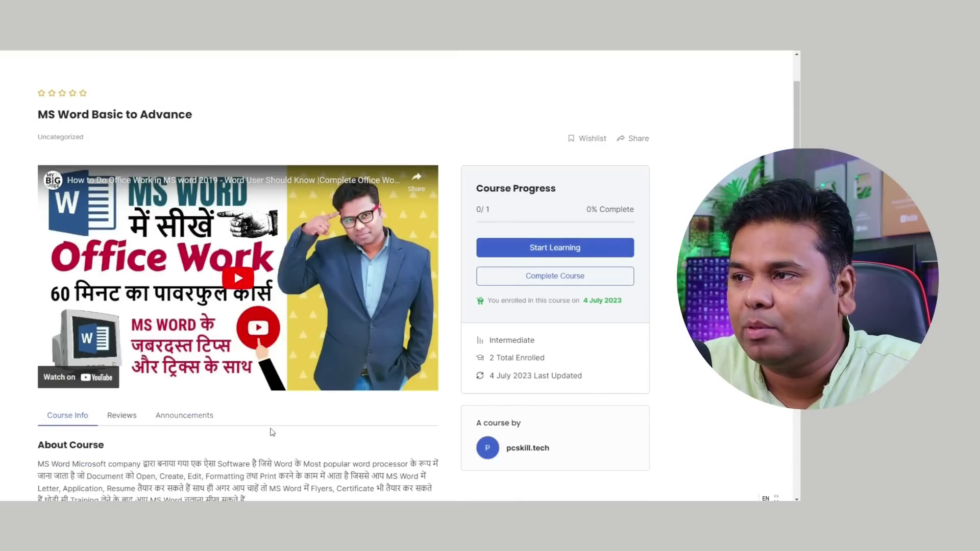
scroll(503, 425, "down", 7)
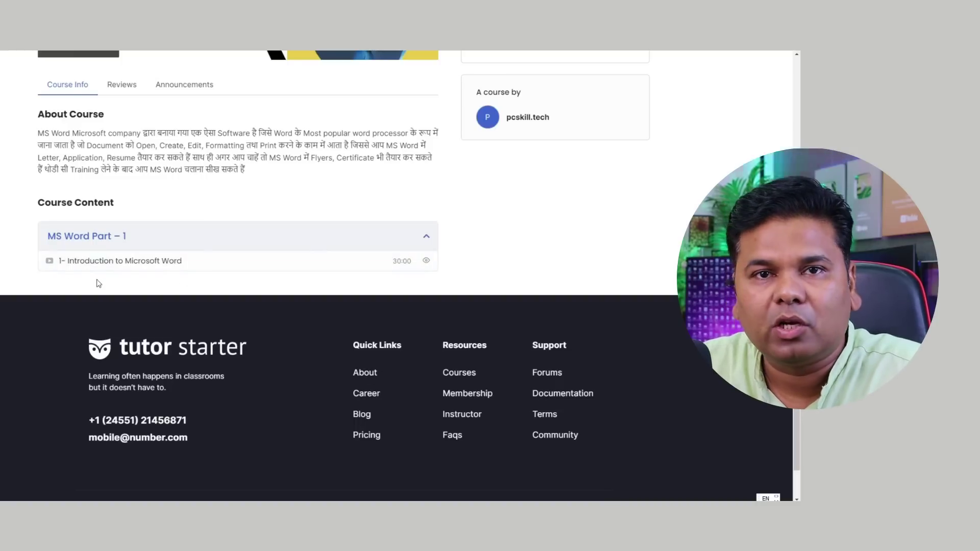
scroll(406, 261, "up", 8)
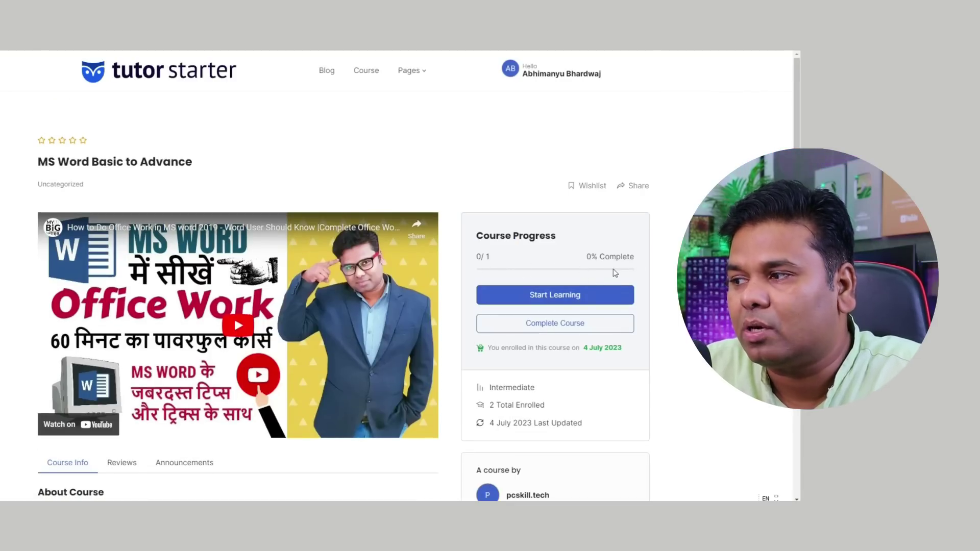
mouse_move(542, 77)
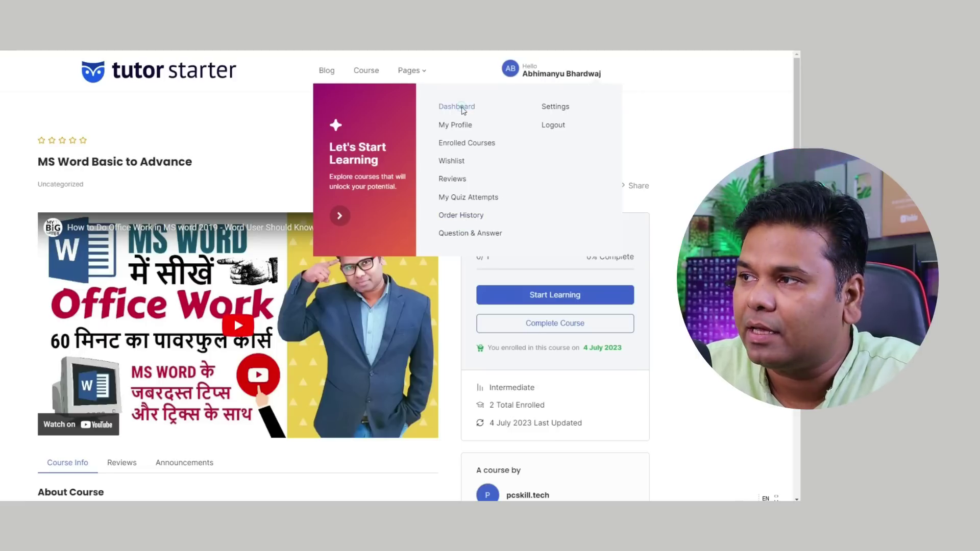
Review the student dashboard: 2 enrolled, 1 active, 1 completed course, with MS Word at 0%.
left_click(462, 110)
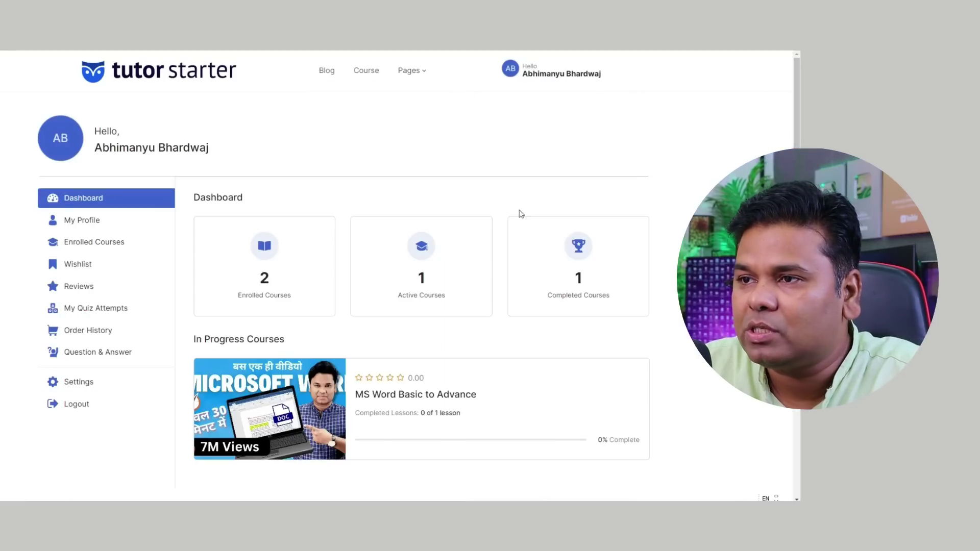
scroll(347, 337, "down", 4)
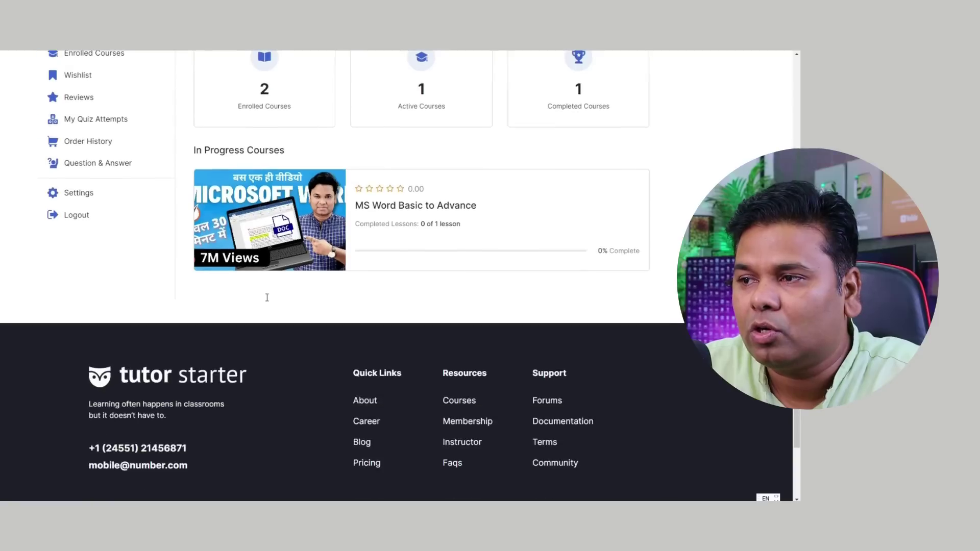
scroll(239, 265, "up", 3)
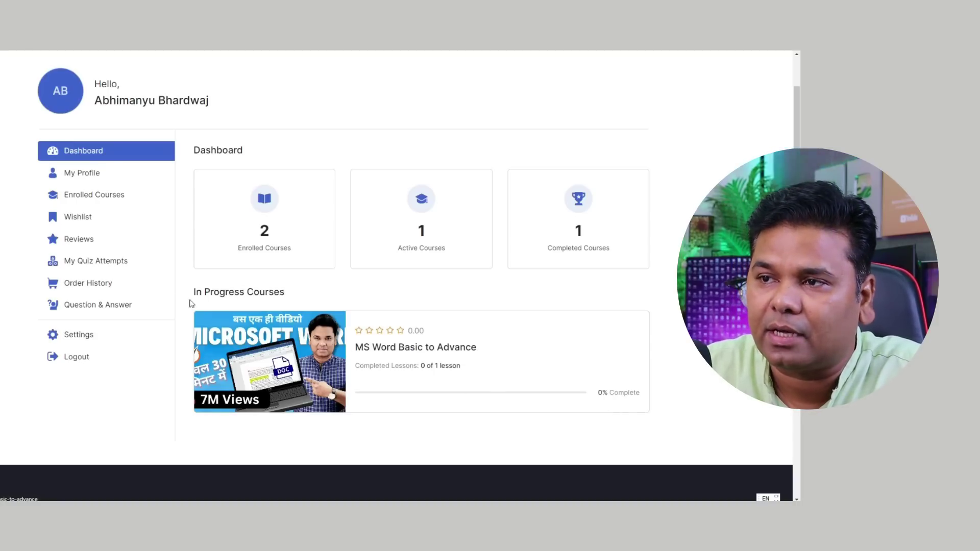
scroll(194, 286, "up", 2)
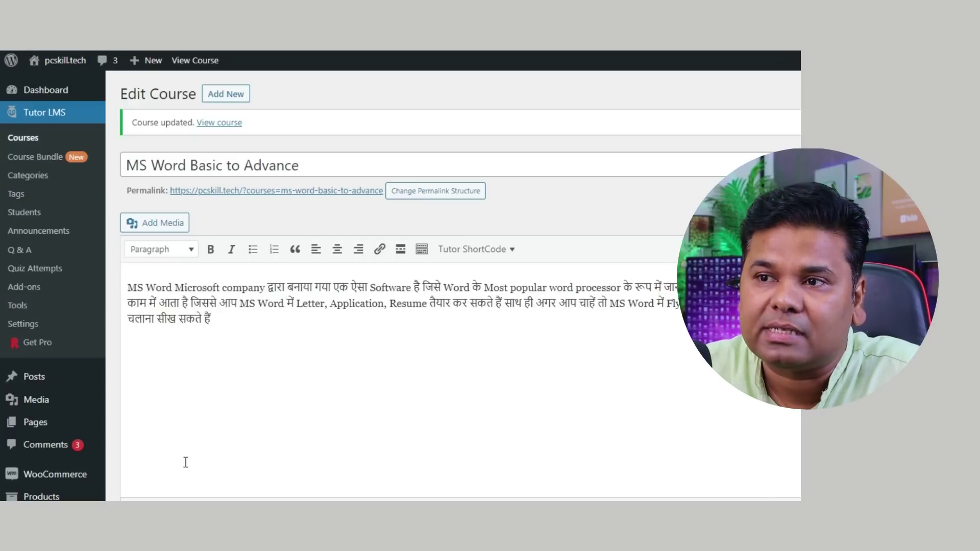
Set Refund and Returns Policy as the Tutor LMS Terms and Conditions page.
left_click(24, 325)
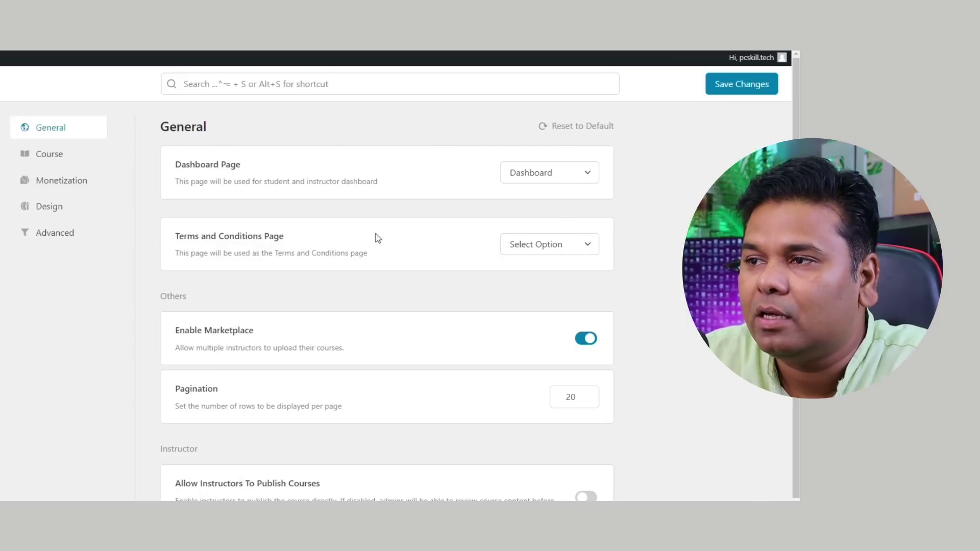
left_click(586, 252)
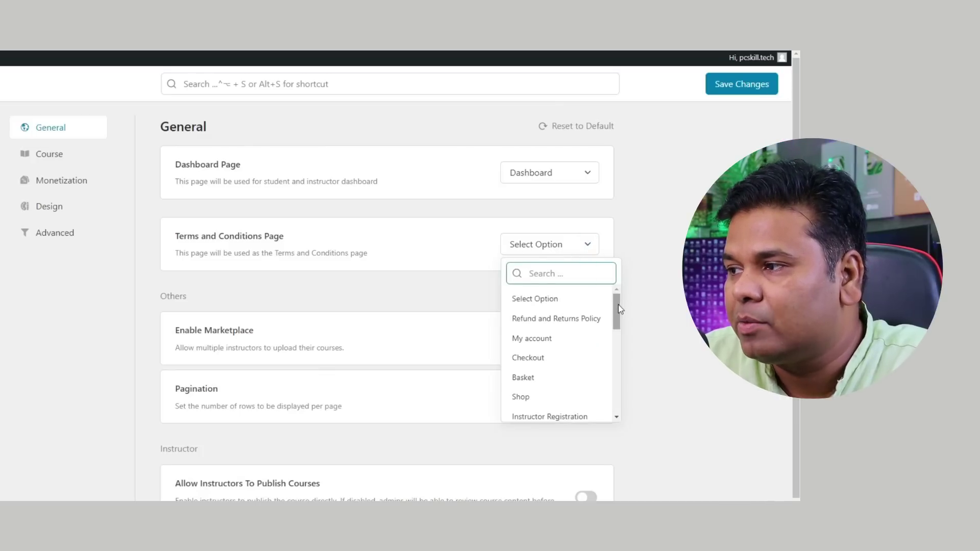
left_click(576, 320)
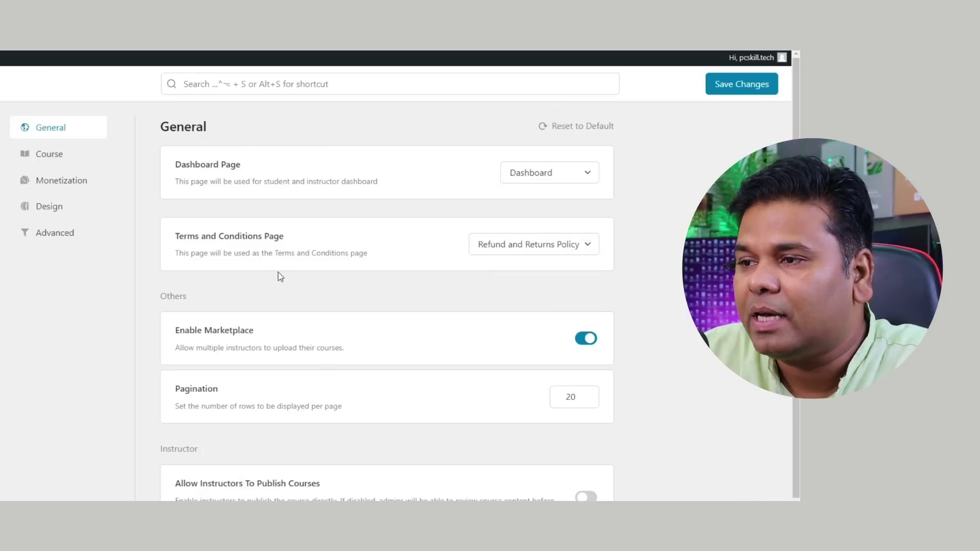
Allow instructors to publish courses directly, keeping the multi-instructor marketplace on.
scroll(280, 276, "down", 2)
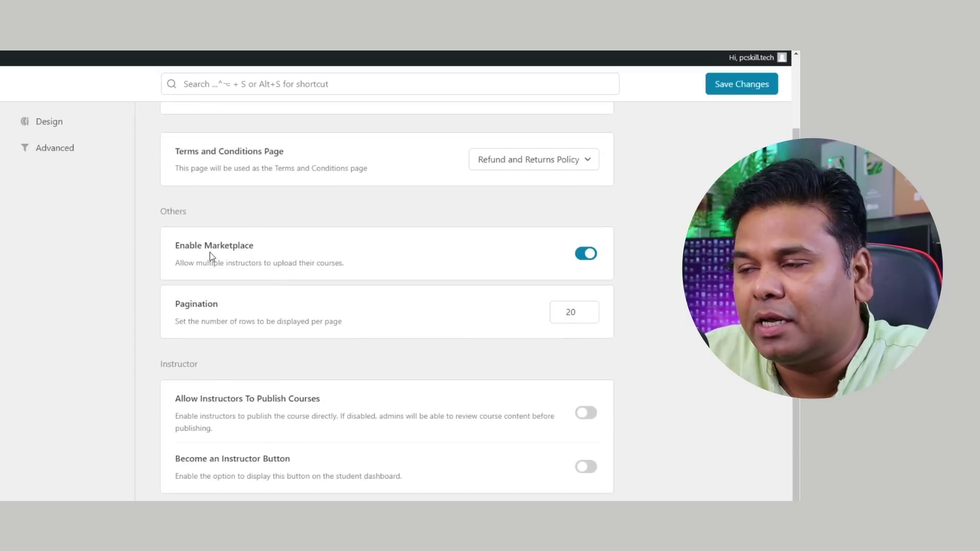
left_click(592, 258)
left_click(591, 258)
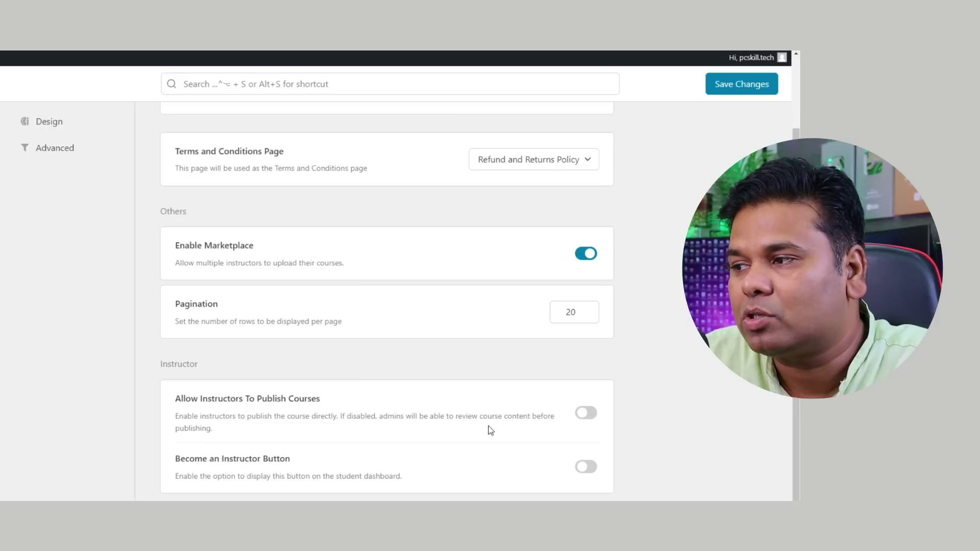
left_click(588, 416)
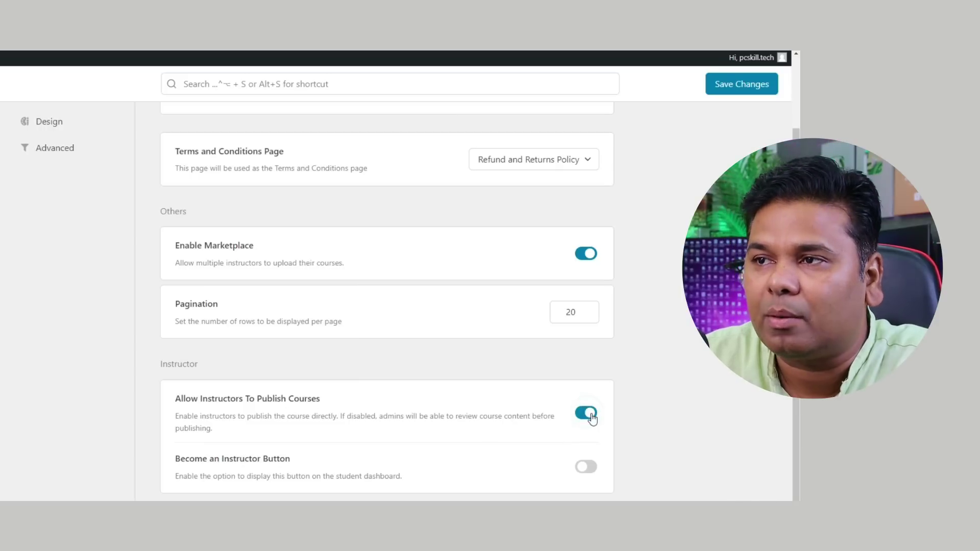
scroll(355, 413, "up", 2)
left_click(53, 156)
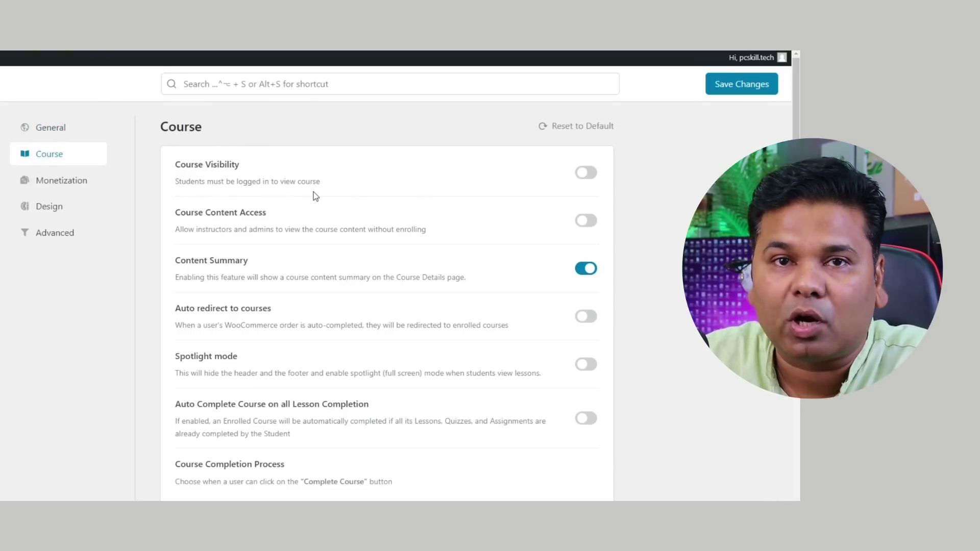
Turn on Course Visibility login requirement and Auto redirect to courses in Tutor LMS course settings.
left_click(588, 175)
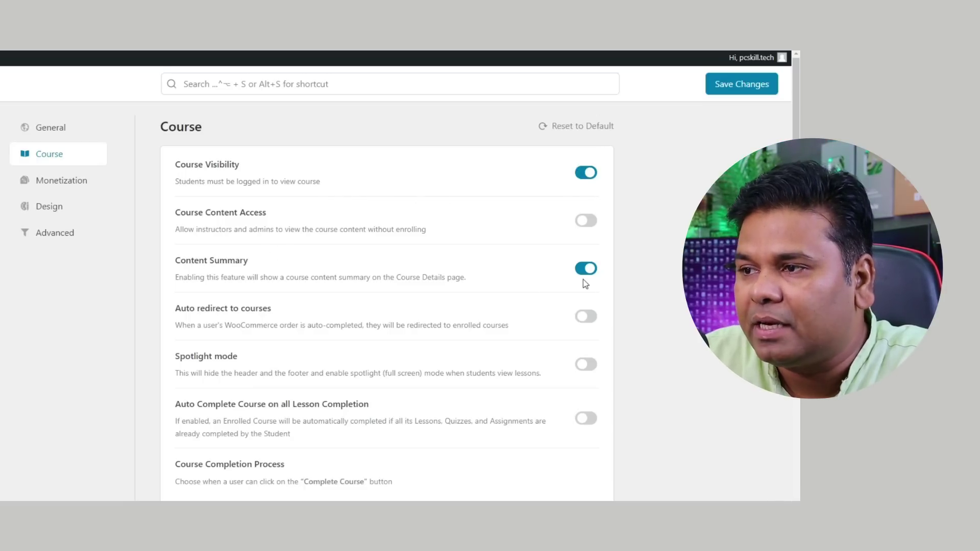
scroll(176, 324, "down", 1)
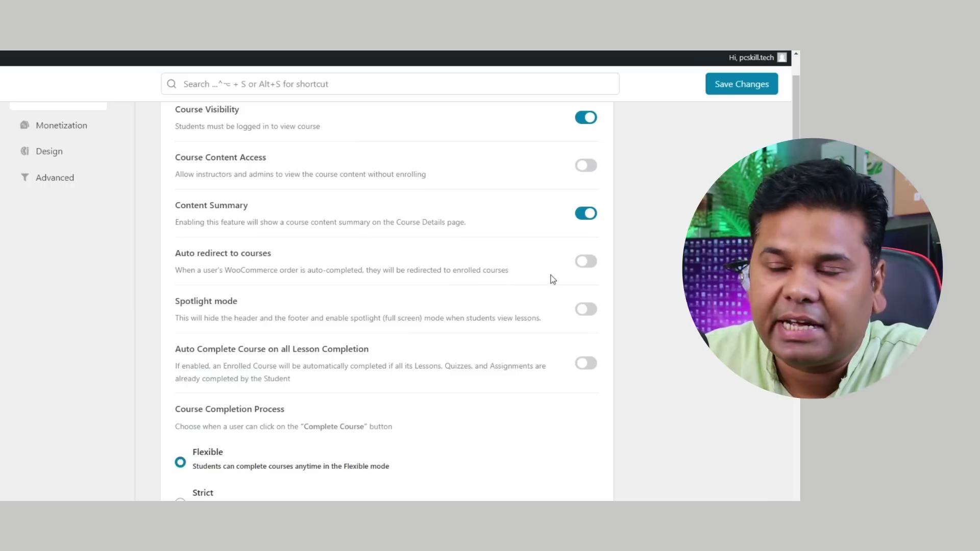
left_click(588, 261)
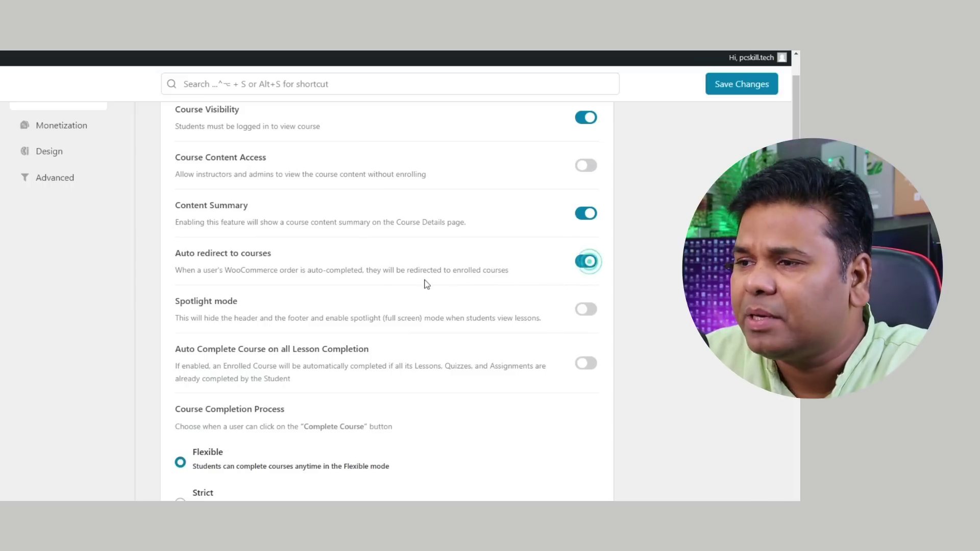
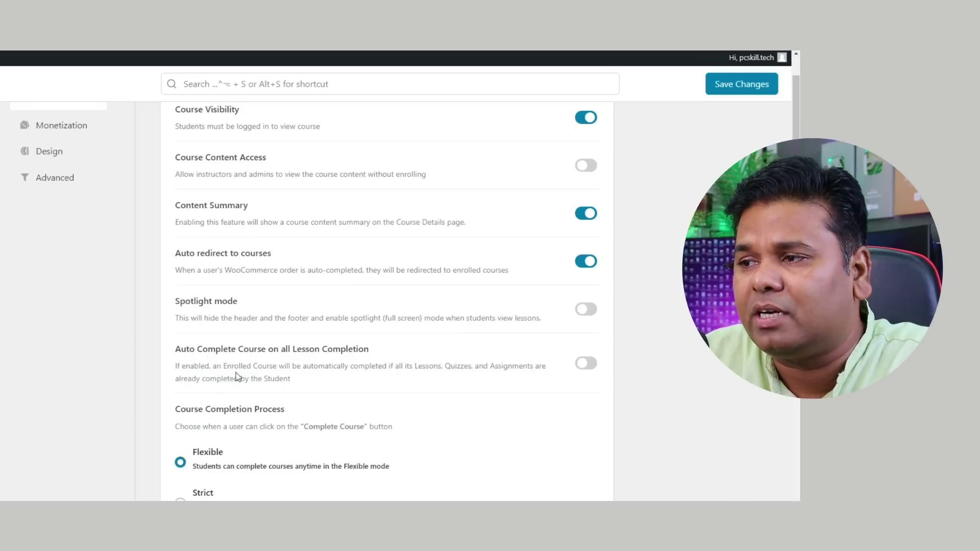
Turn on Auto Complete Course and leave course completion in Flexible mode.
left_click(586, 363)
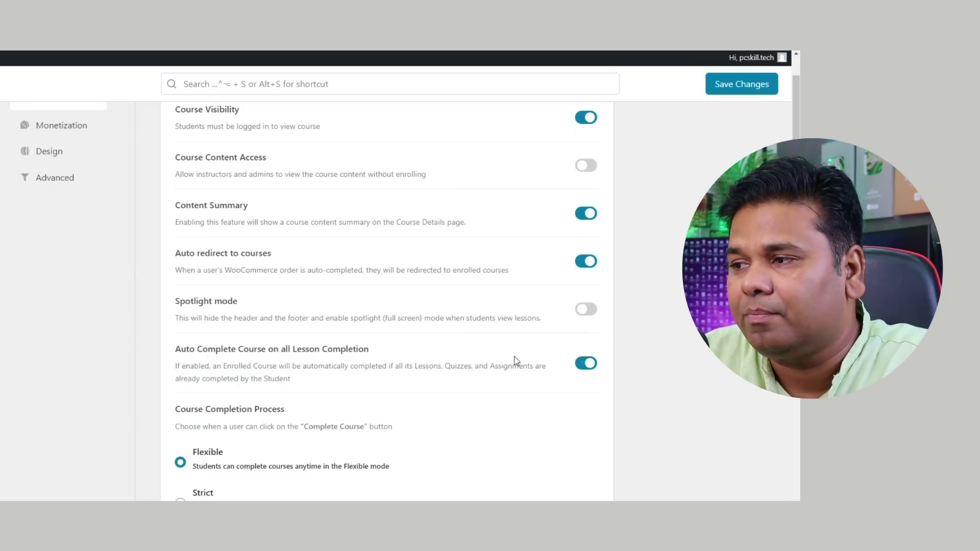
scroll(278, 388, "down", 4)
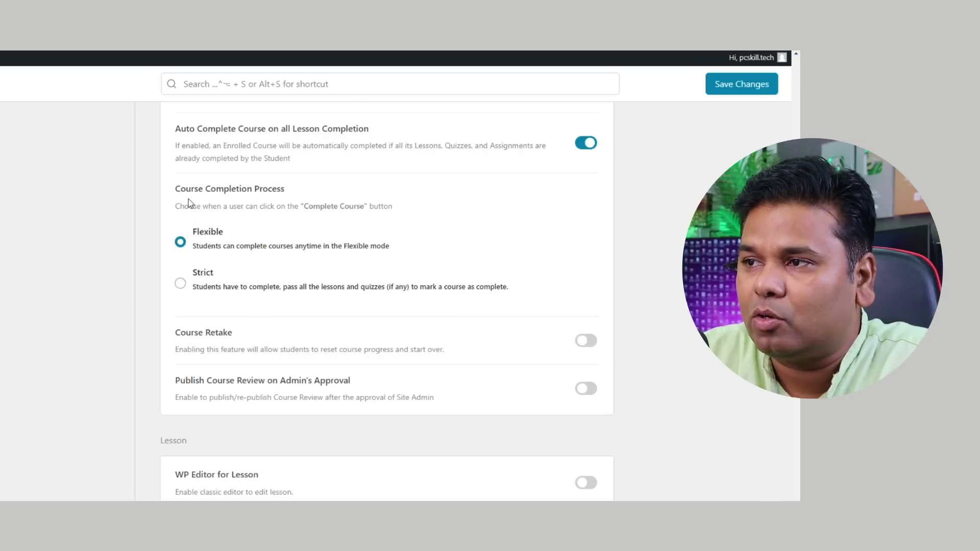
left_click(181, 285)
left_click(181, 243)
left_click(181, 283)
left_click(180, 242)
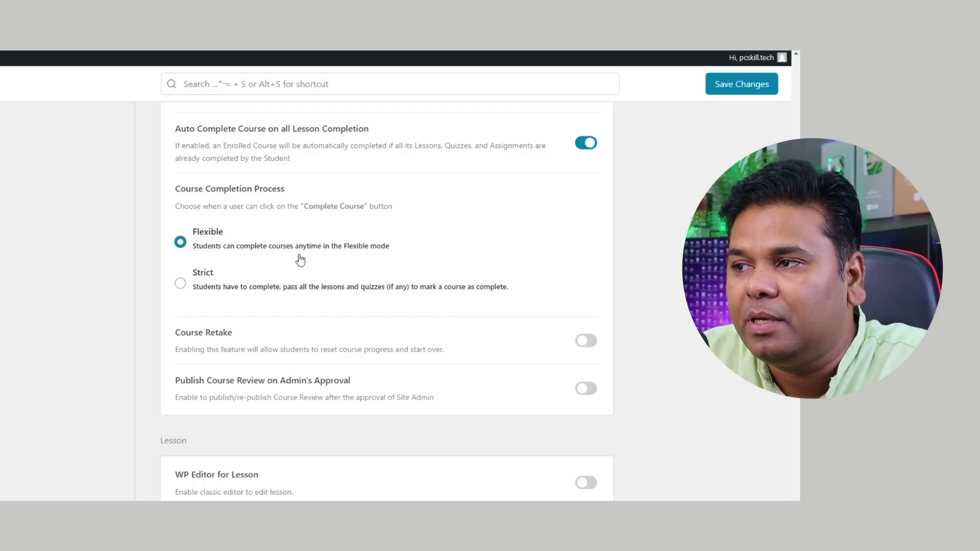
left_click(180, 283)
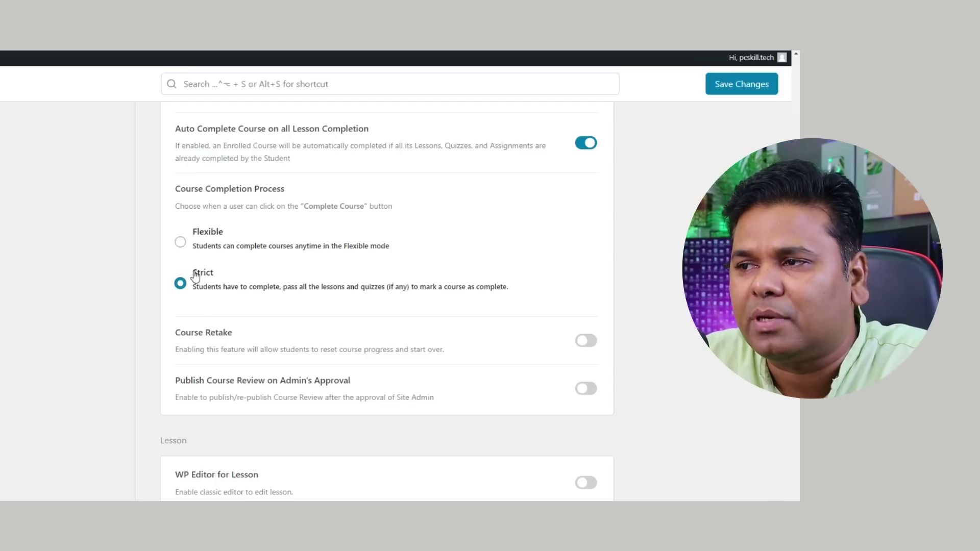
left_click(180, 243)
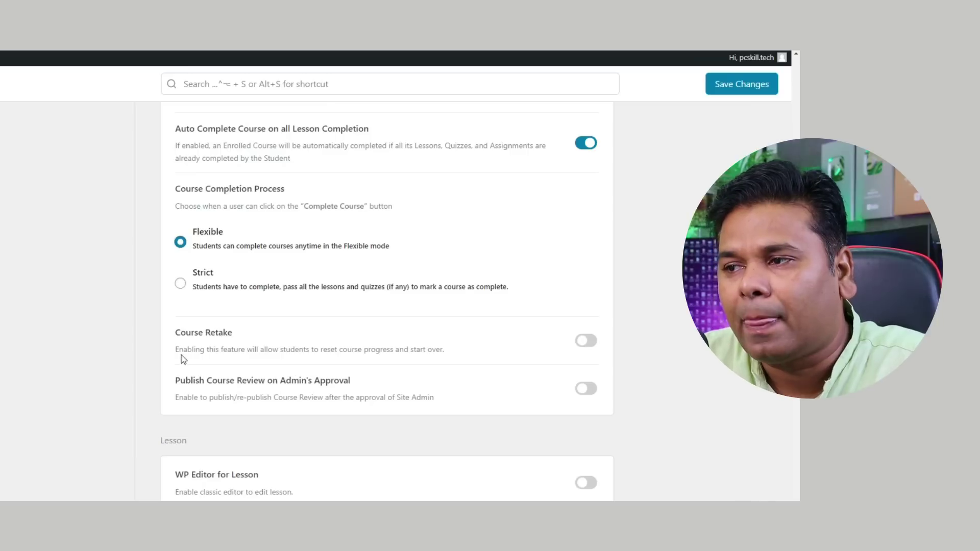
Enable Course Retake and require admin approval before course reviews are published.
left_click(590, 344)
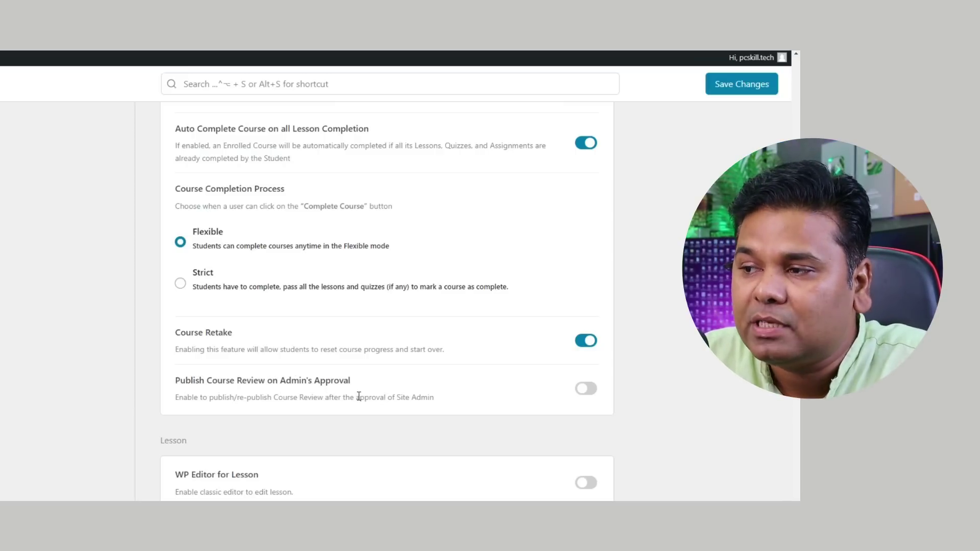
left_click_drag(285, 384, 366, 386)
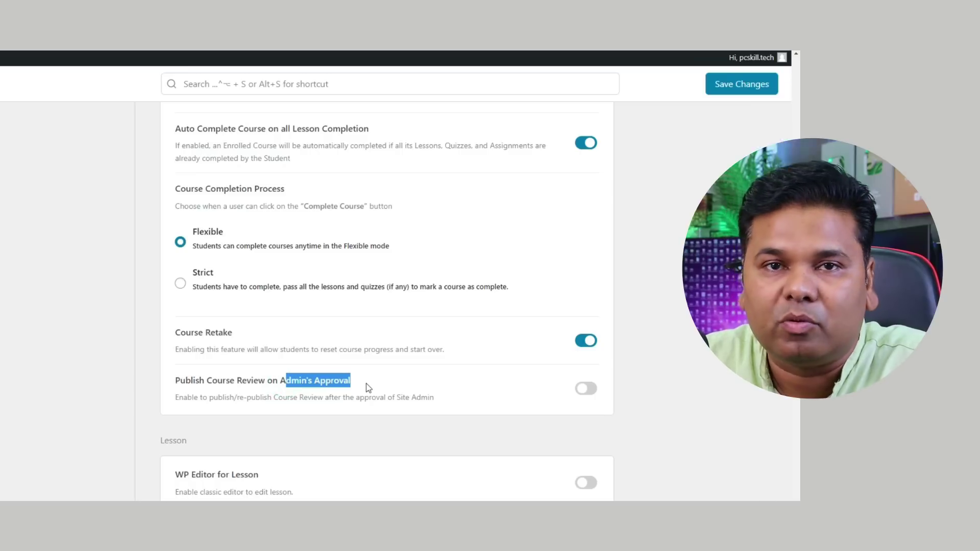
left_click(586, 388)
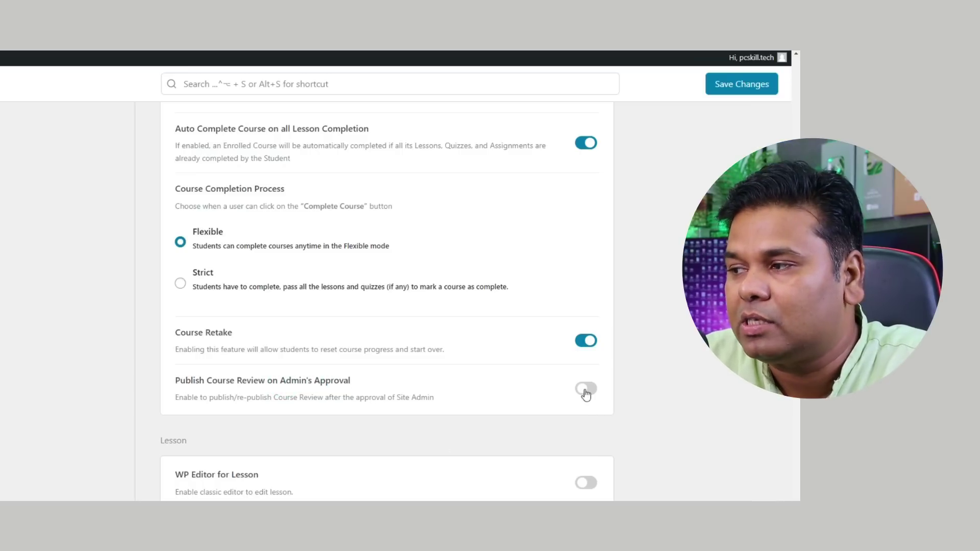
scroll(524, 413, "down", 3)
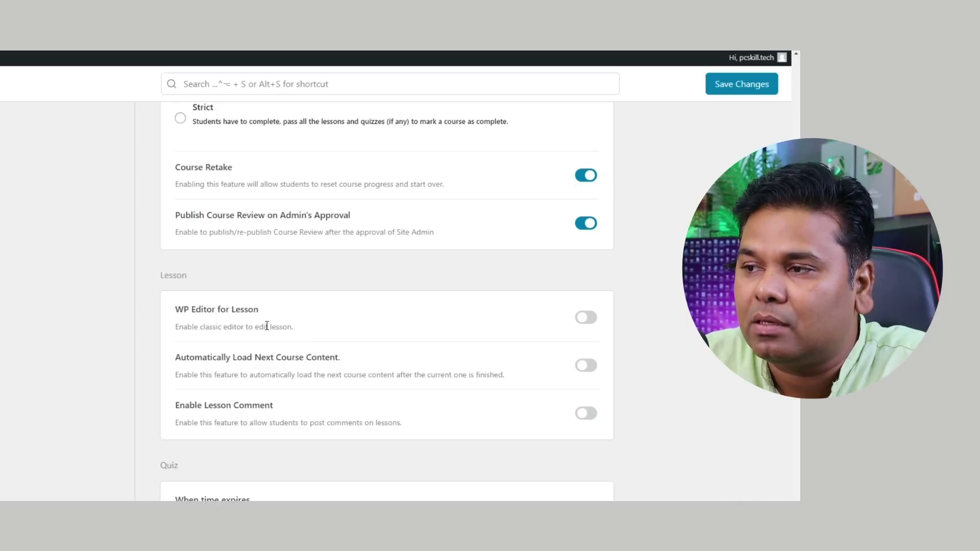
Switch on WP Editor for lessons, Auto Load Next Content and Lesson Comment.
left_click(582, 320)
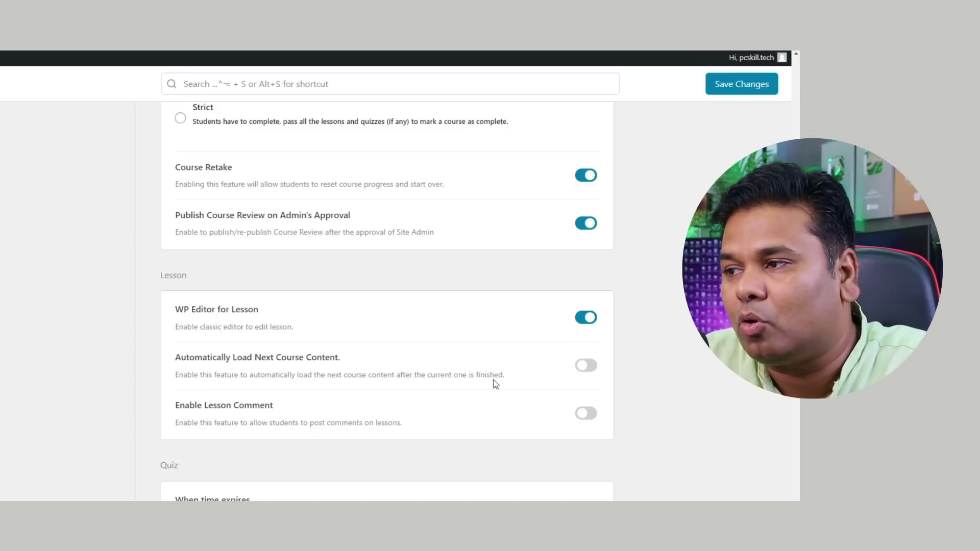
left_click(585, 366)
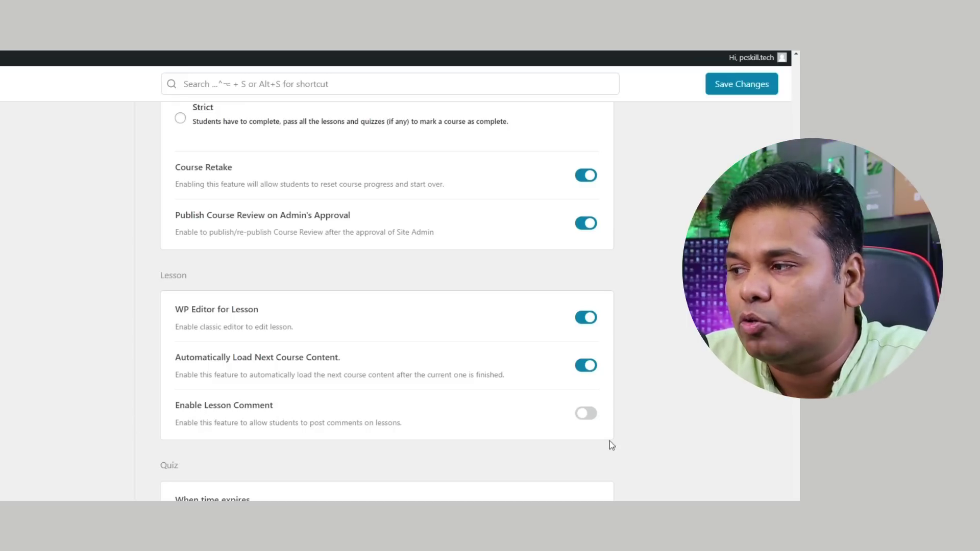
left_click(587, 418)
scroll(306, 446, "down", 4)
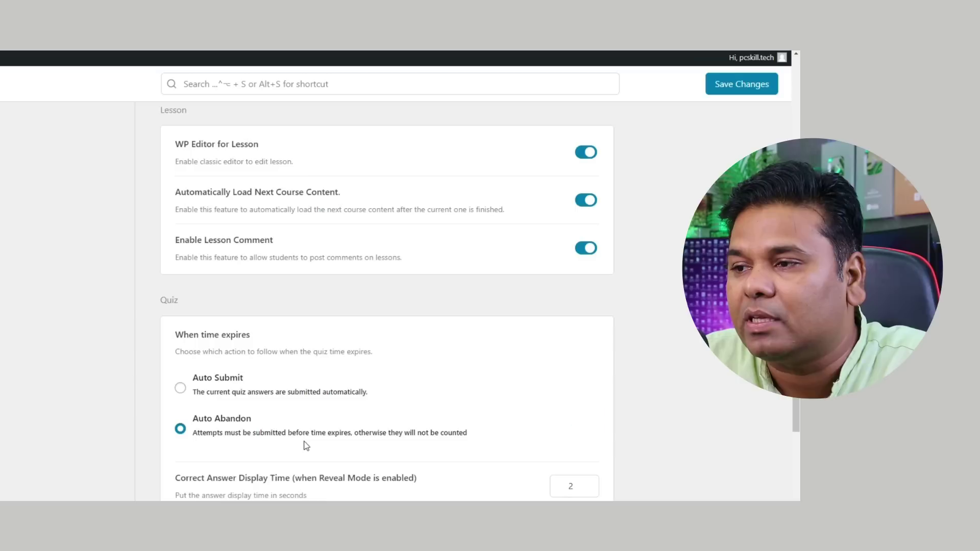
Set timed-out quizzes to Auto Submit and final quiz grades to Highest Grade.
scroll(449, 381, "down", 1)
left_click(181, 277)
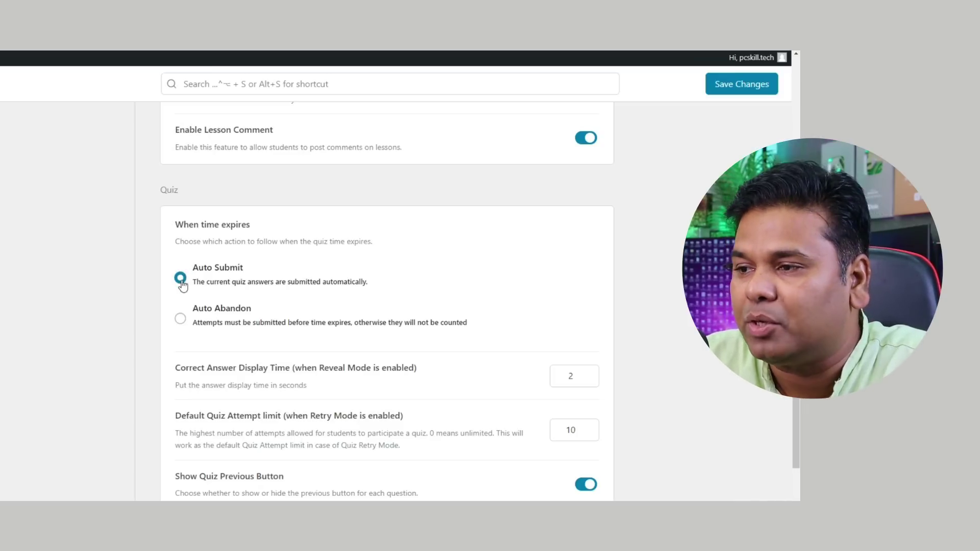
scroll(217, 298, "down", 3)
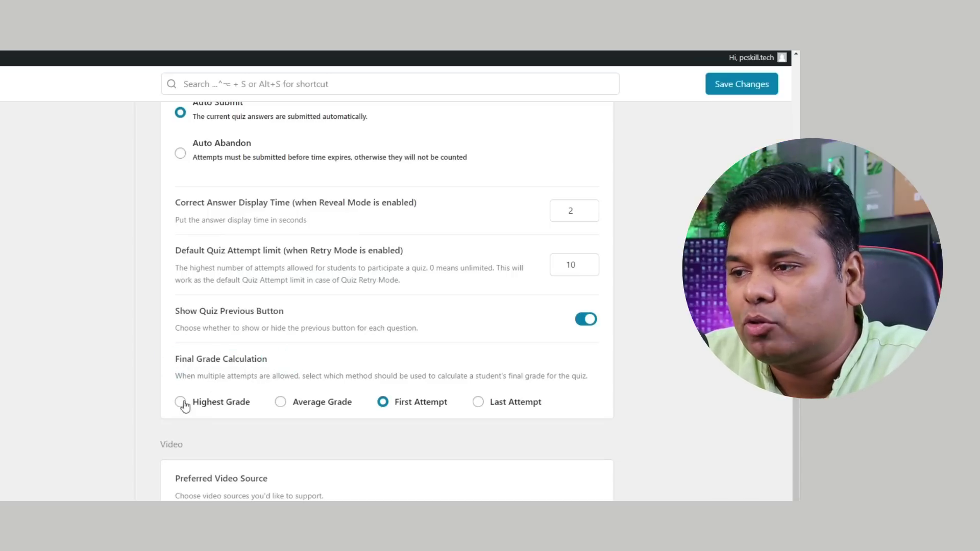
left_click(280, 401)
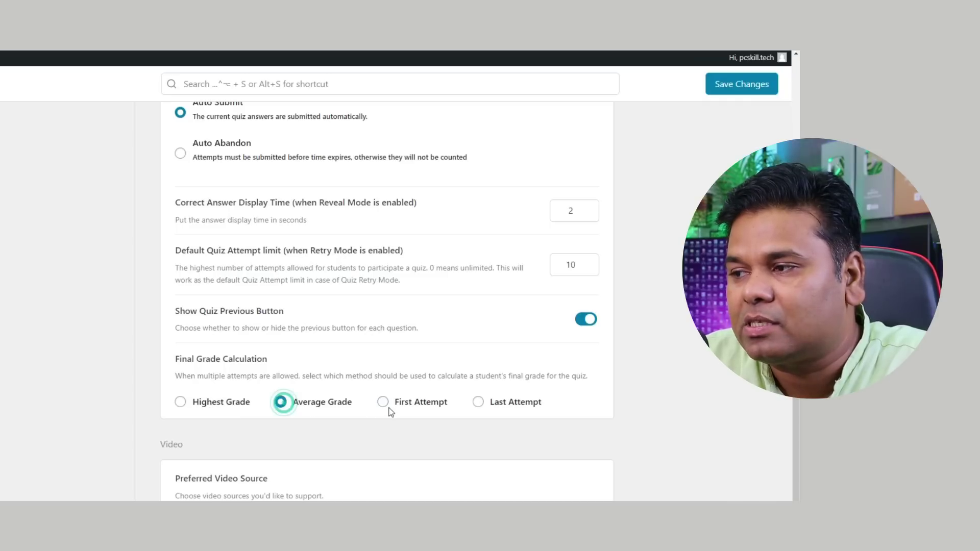
left_click(478, 403)
left_click(180, 402)
scroll(181, 407, "down", 1)
scroll(181, 408, "down", 2)
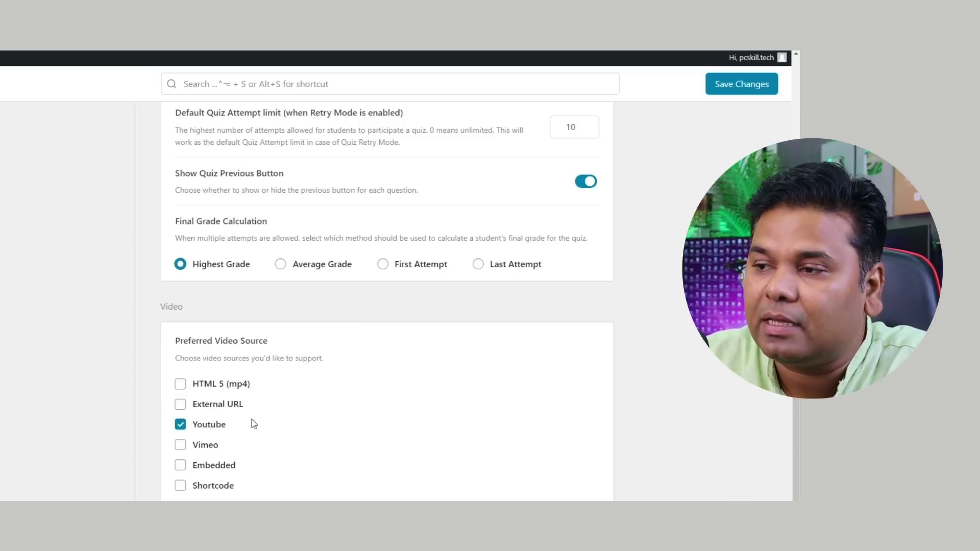
Add Vimeo as a preferred video source and save the Course settings.
left_click(180, 446)
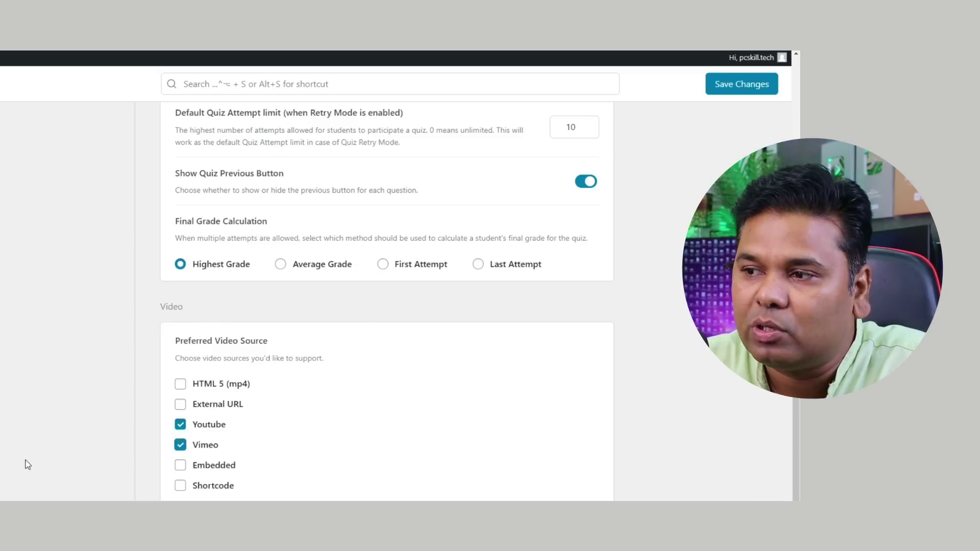
scroll(63, 457, "up", 15)
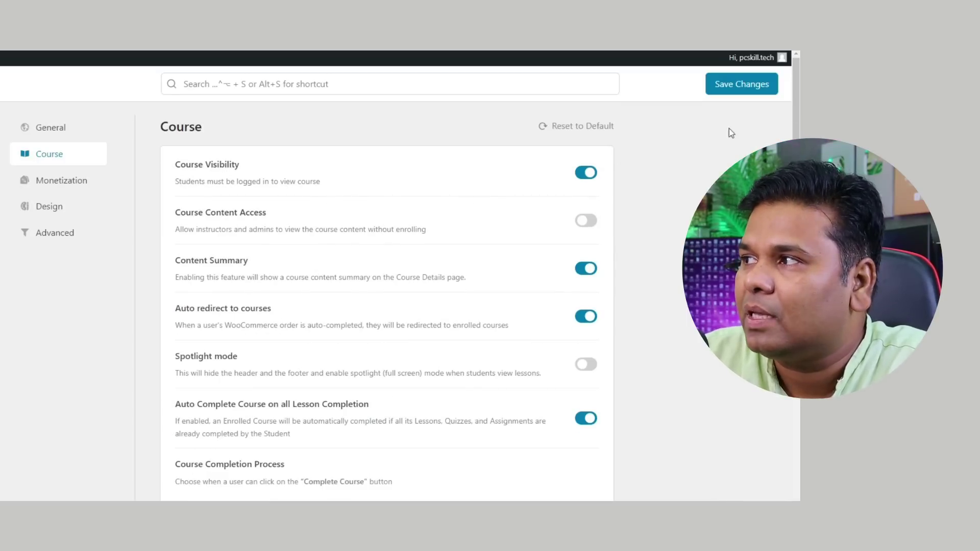
left_click(742, 86)
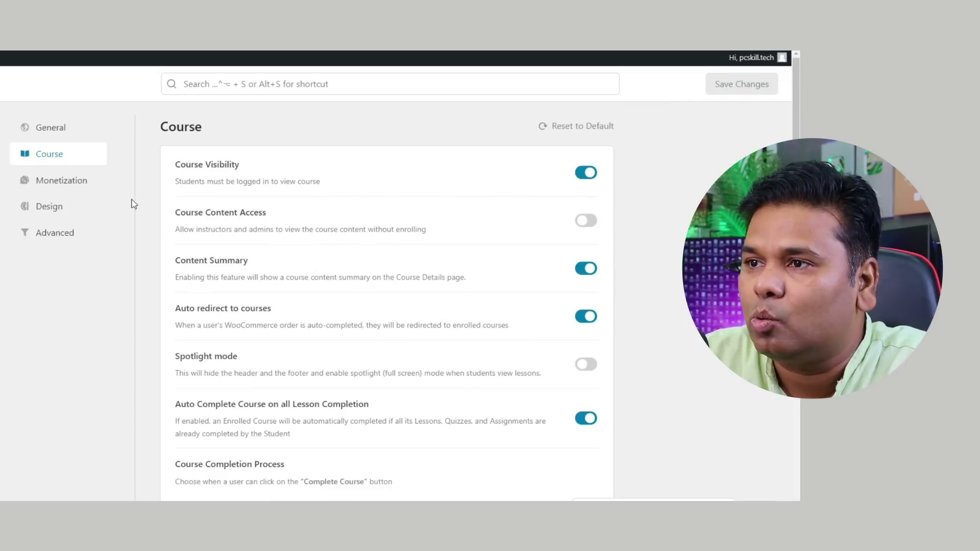
left_click(61, 183)
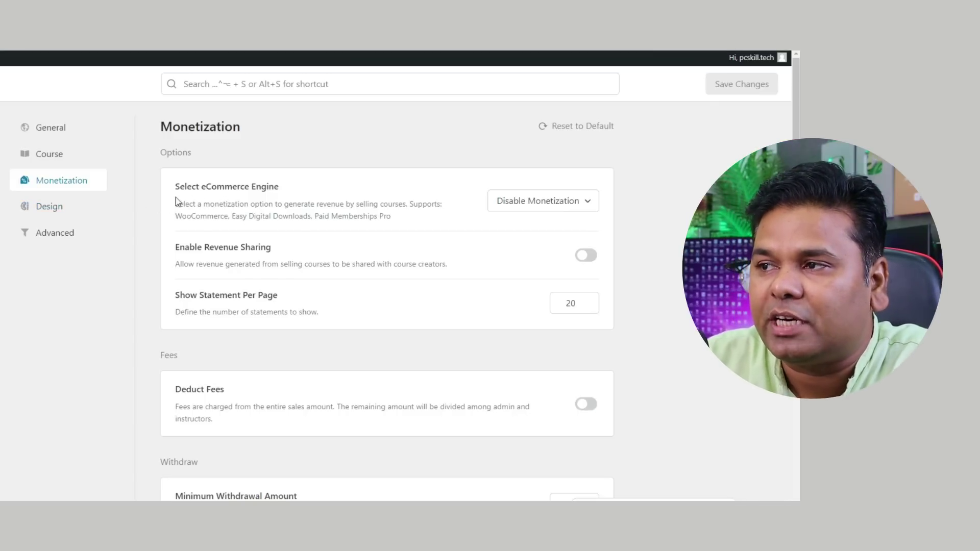
Choose WooCommerce as the eCommerce engine with Auto Complete Orders on.
left_click(542, 204)
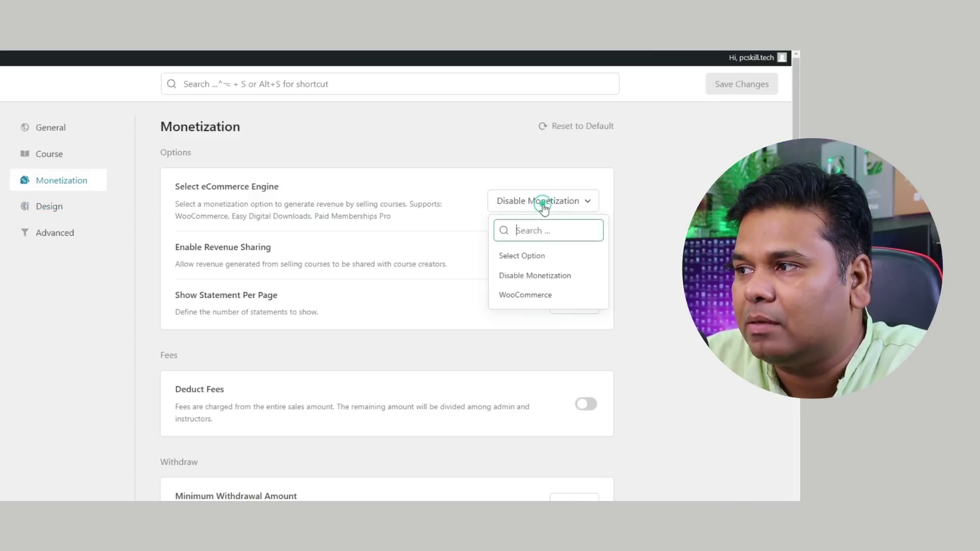
left_click(525, 296)
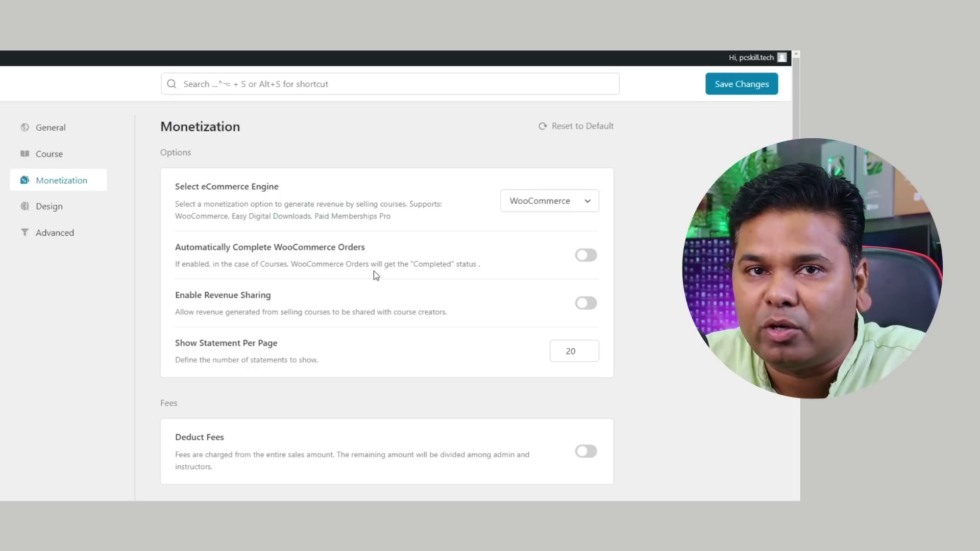
left_click(592, 260)
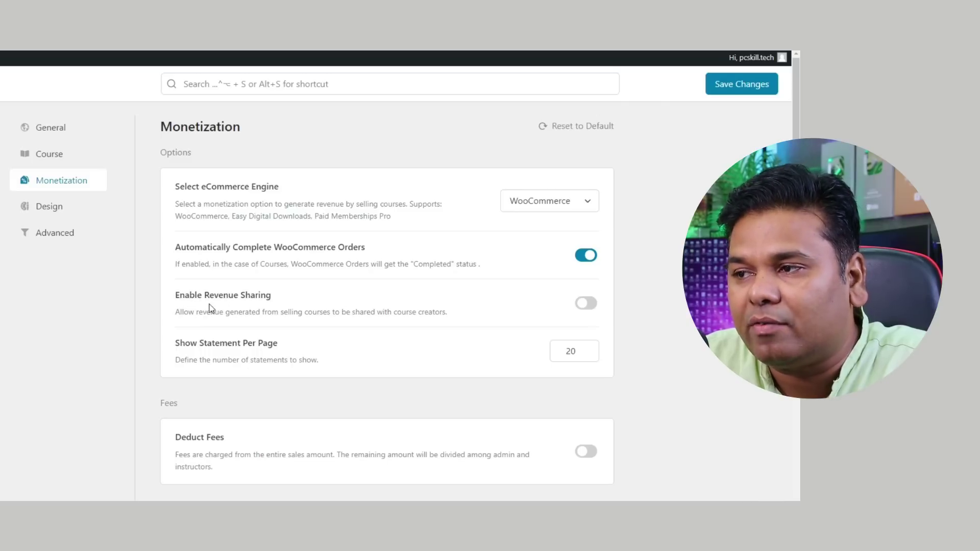
Enable revenue sharing with an Instructor 80 / Admin 20 split.
left_click(586, 305)
left_click(586, 306)
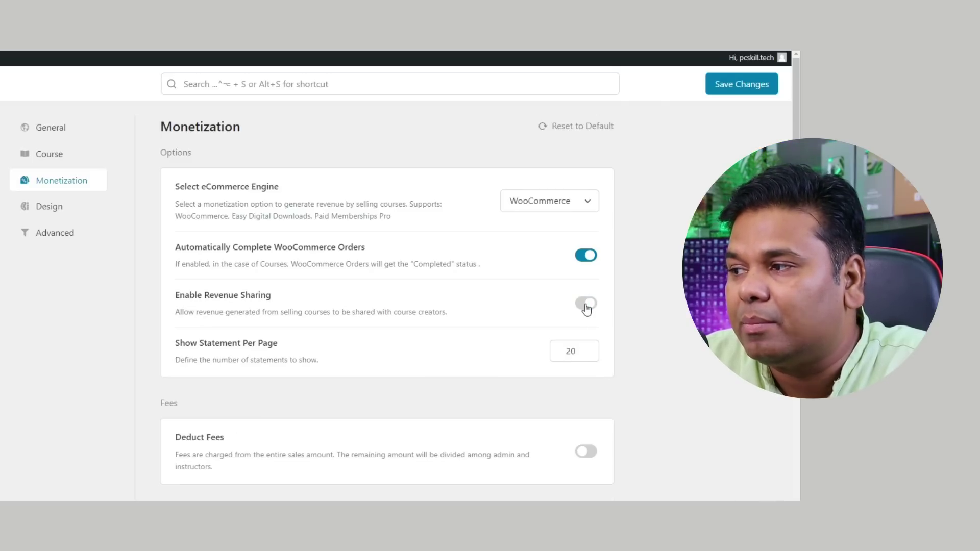
left_click(586, 305)
left_click(517, 322)
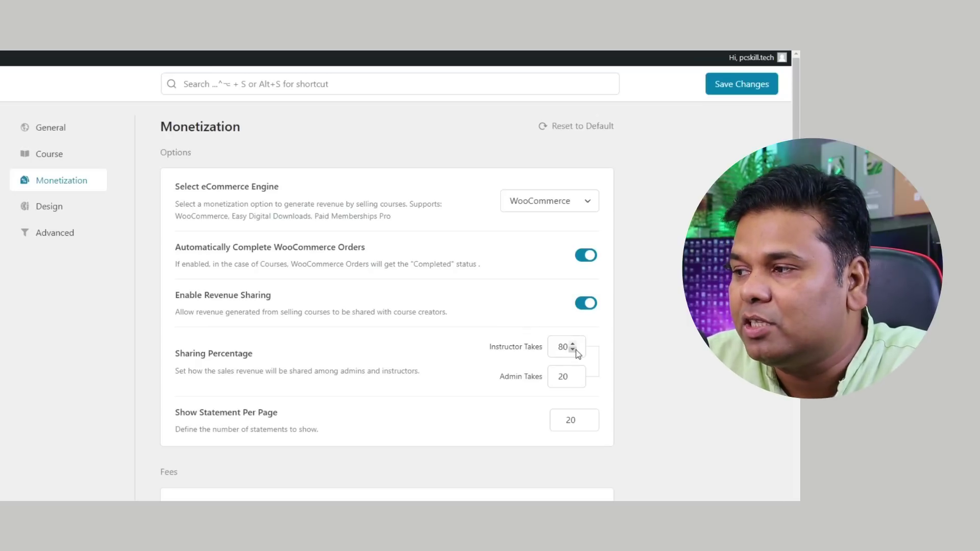
double_click(557, 381)
type("100")
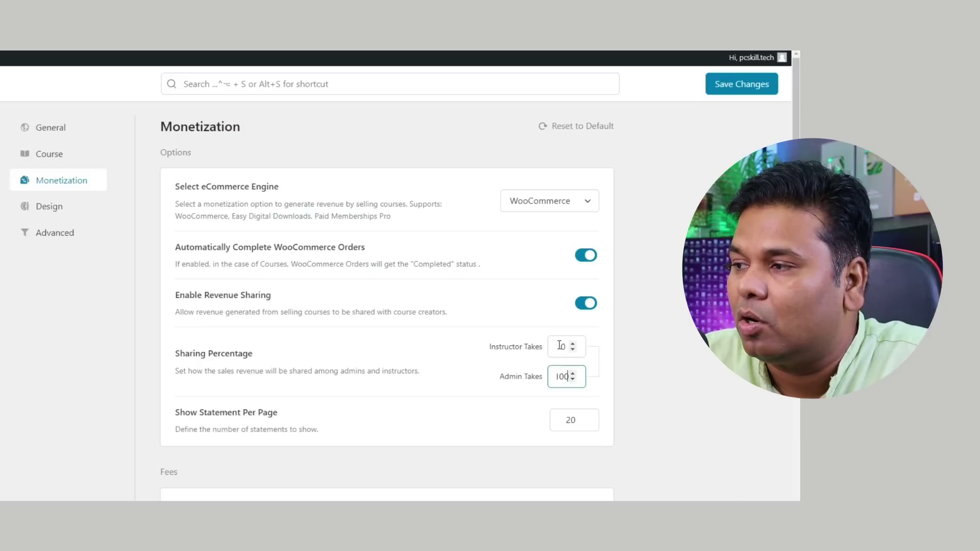
double_click(555, 377)
type("20")
left_click(640, 375)
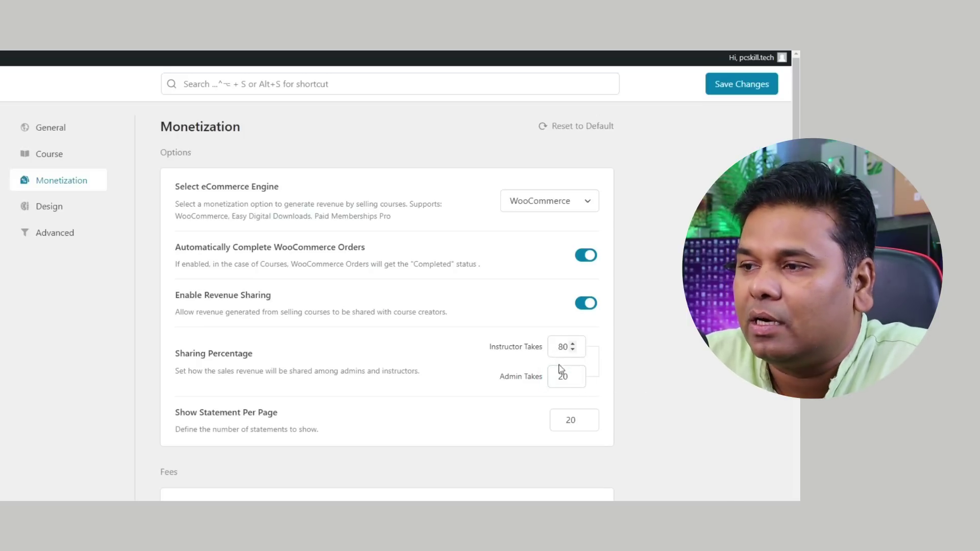
Tick E-Check and PayPal as withdrawal methods alongside Bank Transfer.
scroll(663, 434, "down", 4)
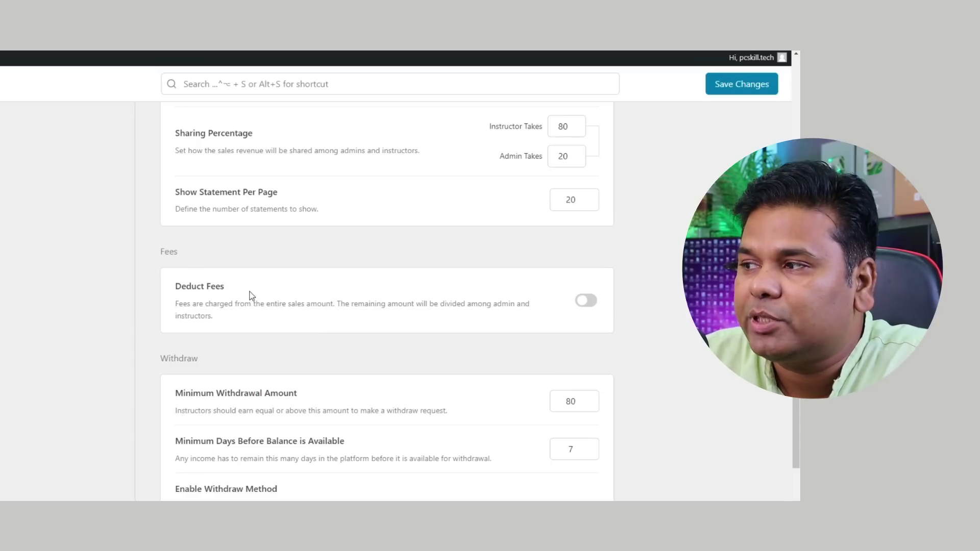
left_click(586, 303)
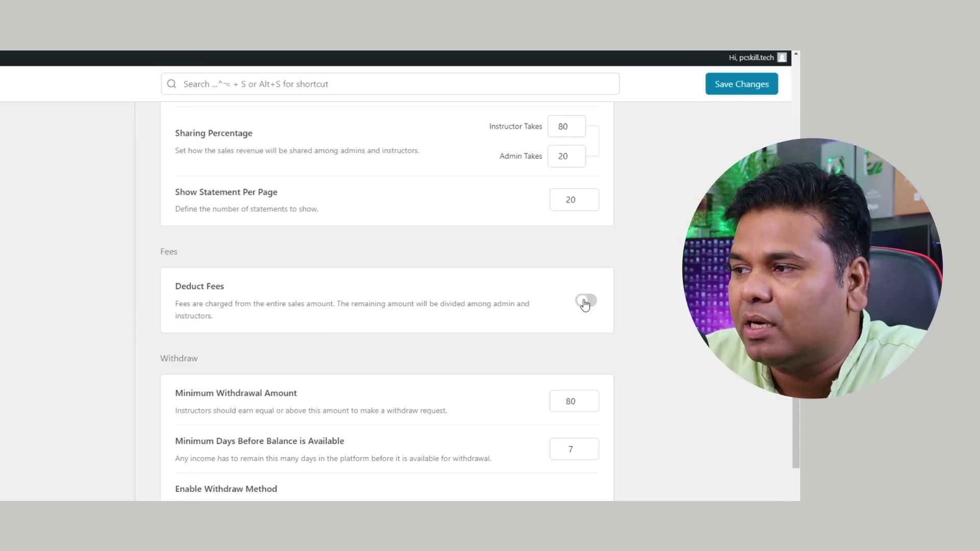
scroll(586, 304, "down", 3)
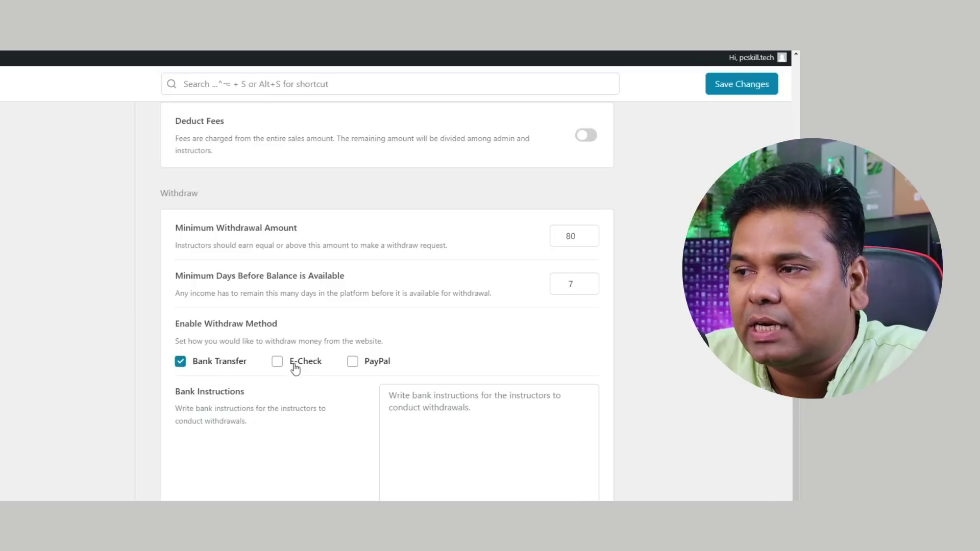
left_click(278, 366)
left_click(353, 362)
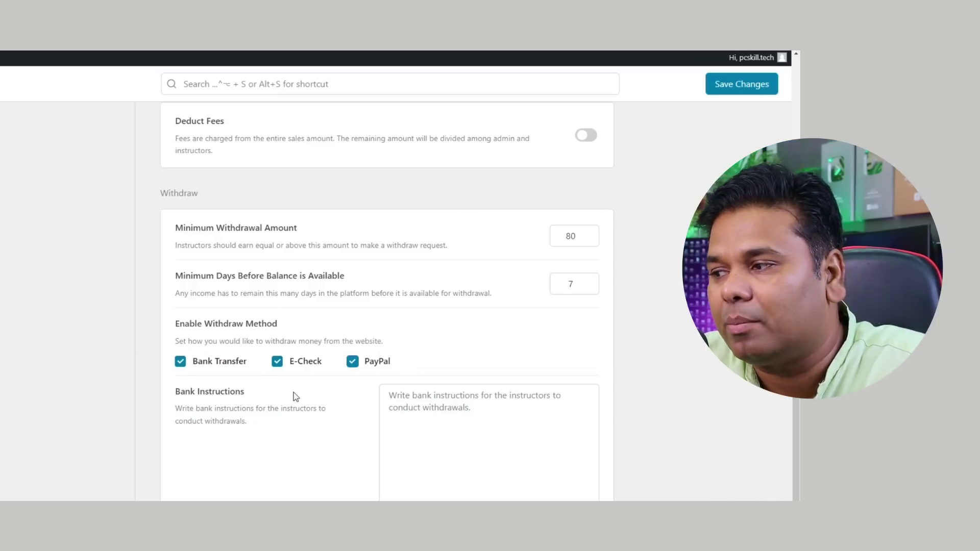
scroll(140, 383, "up", 8)
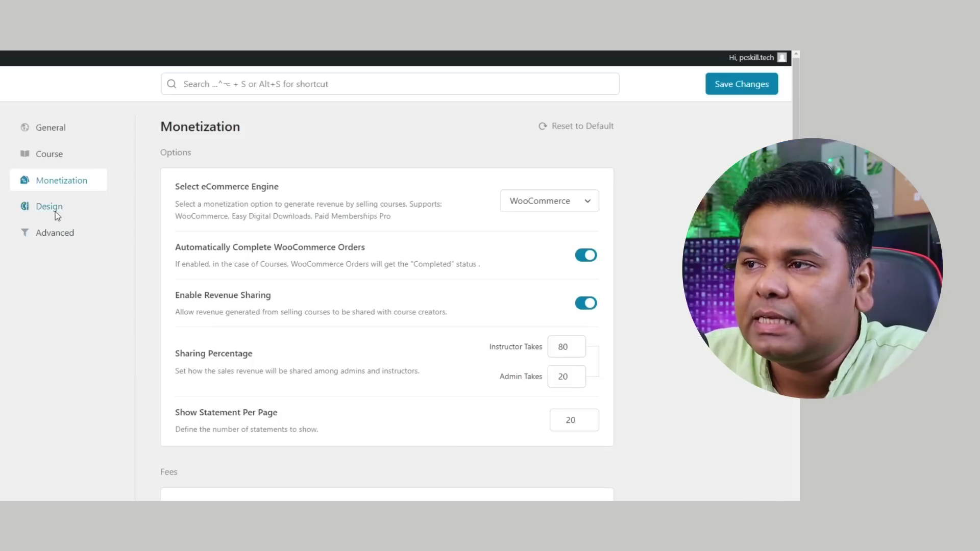
In Design settings keep three columns per row, enable Course Filter, and add Difficulty Level.
left_click(56, 213)
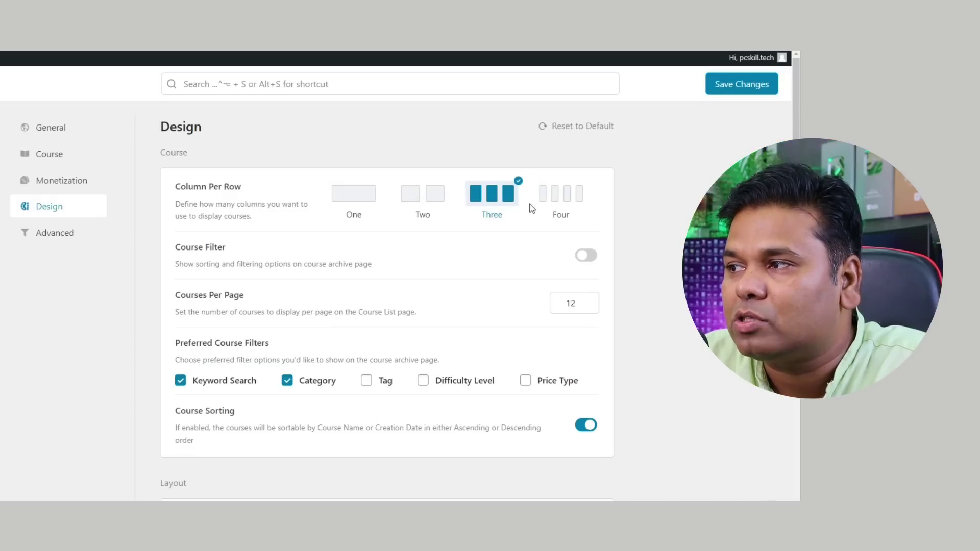
left_click(561, 211)
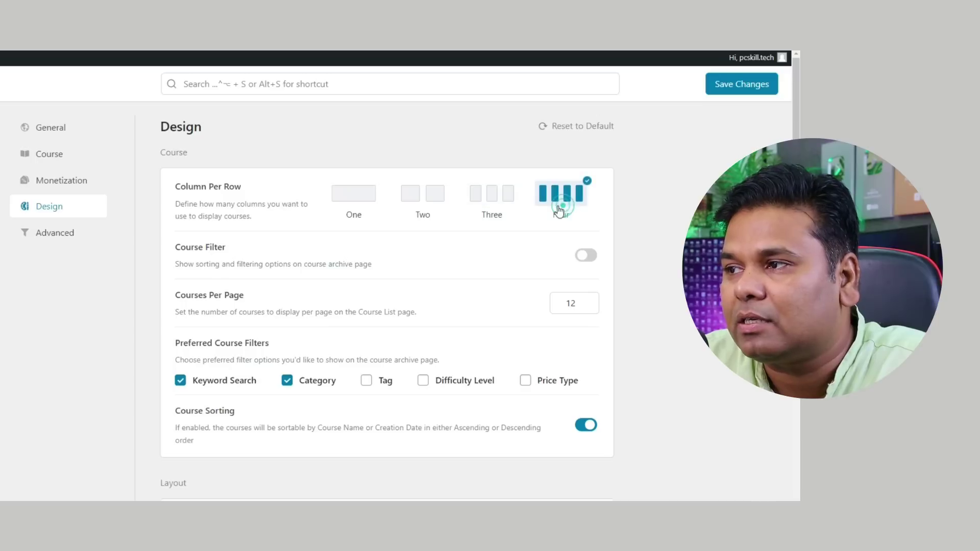
left_click(504, 205)
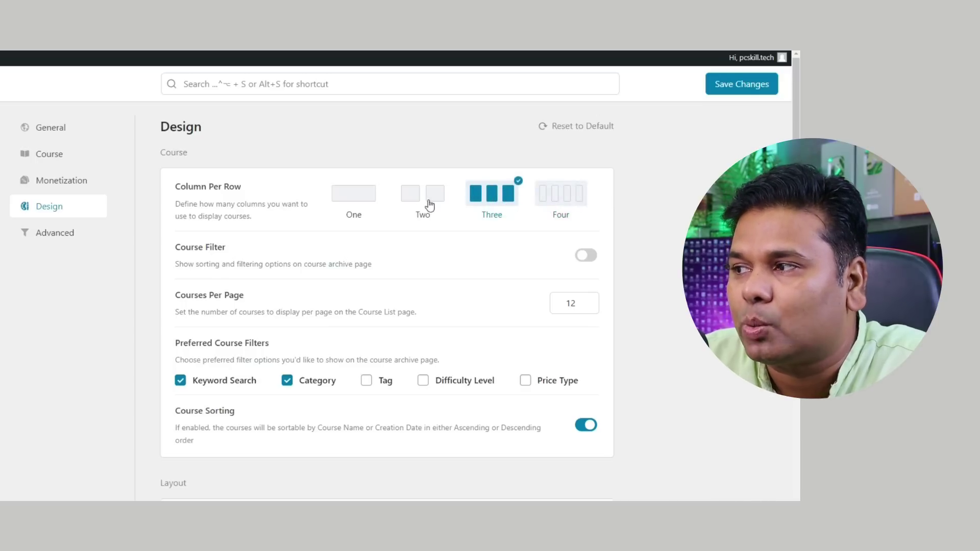
left_click(585, 257)
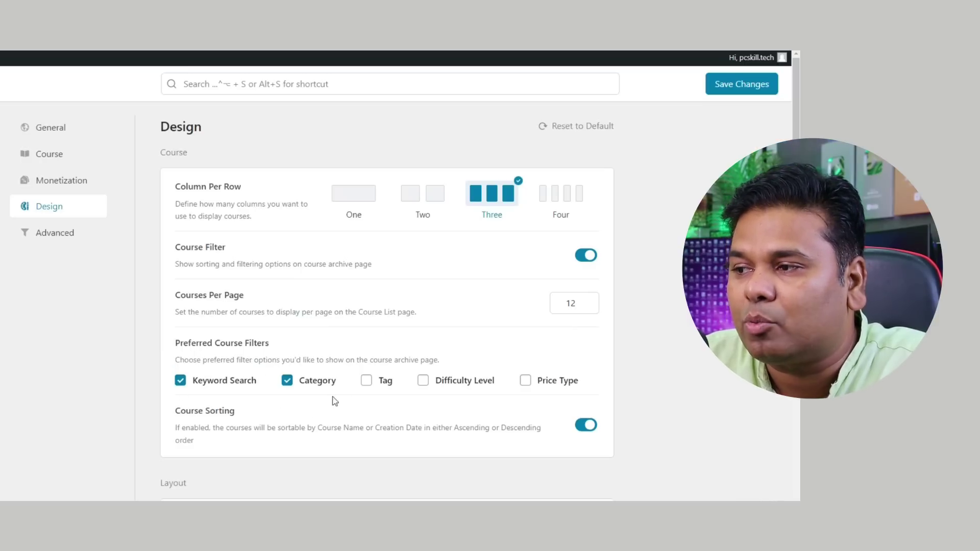
left_click(428, 382)
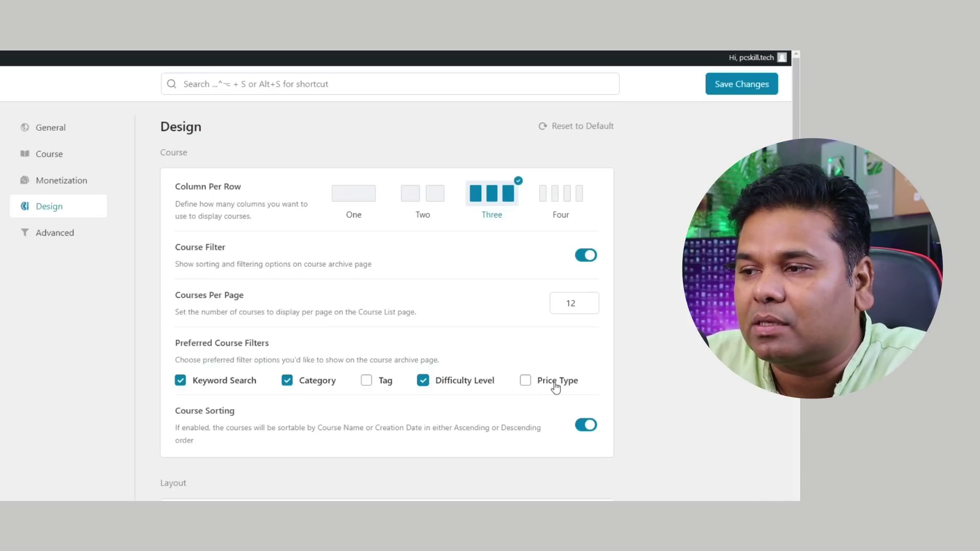
scroll(546, 383, "down", 3)
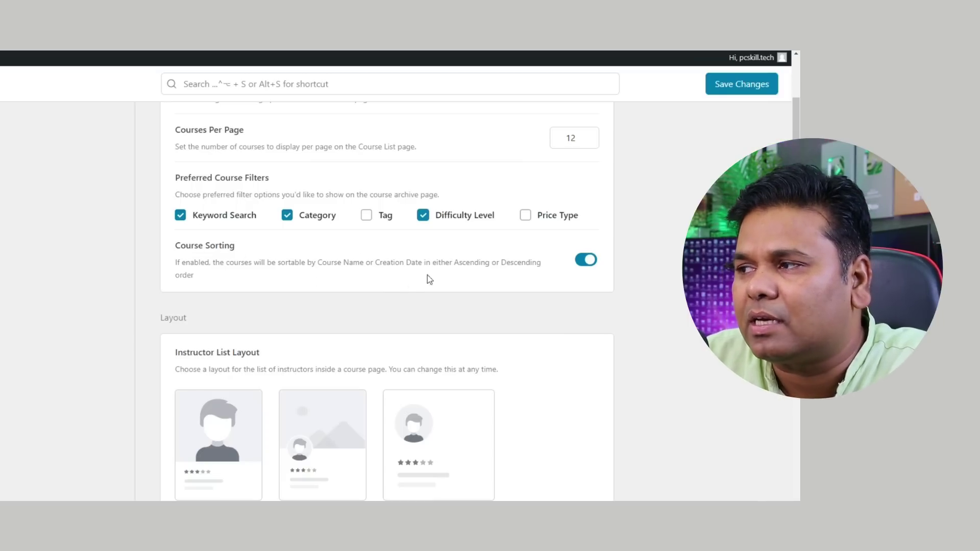
left_click(580, 263)
Pick Portrait for the instructor list and Modern for instructor and student profiles.
left_click(580, 263)
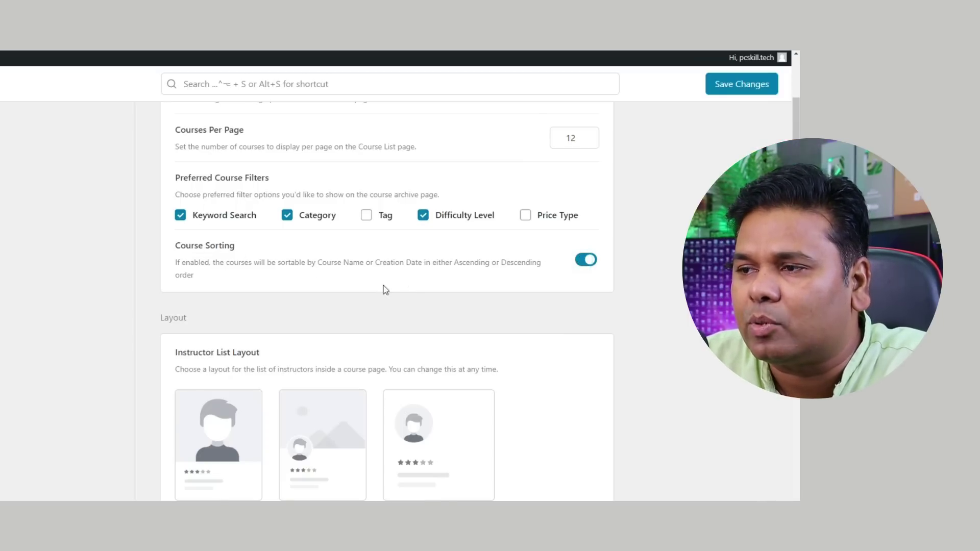
scroll(352, 294, "down", 2)
scroll(182, 285, "down", 2)
scroll(137, 281, "up", 1)
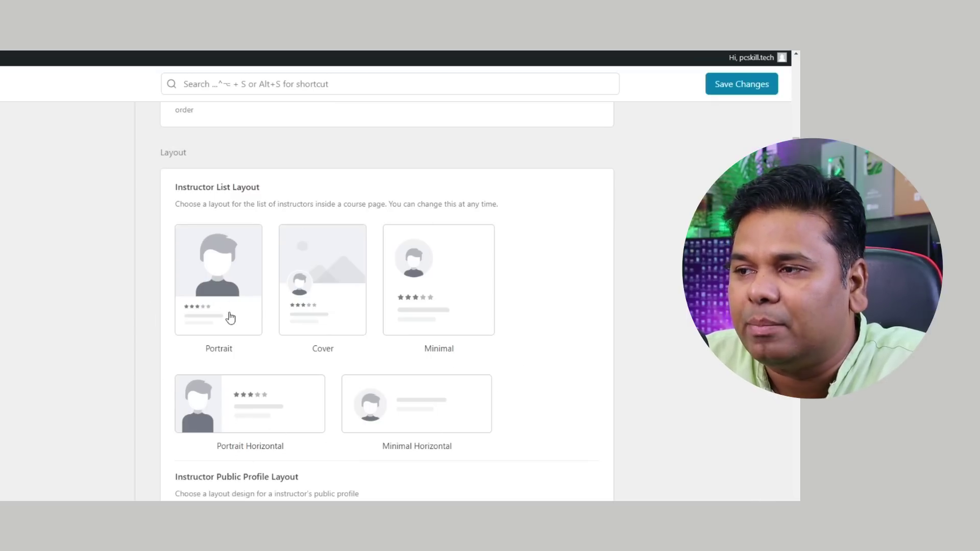
left_click(202, 285)
scroll(248, 397, "down", 5)
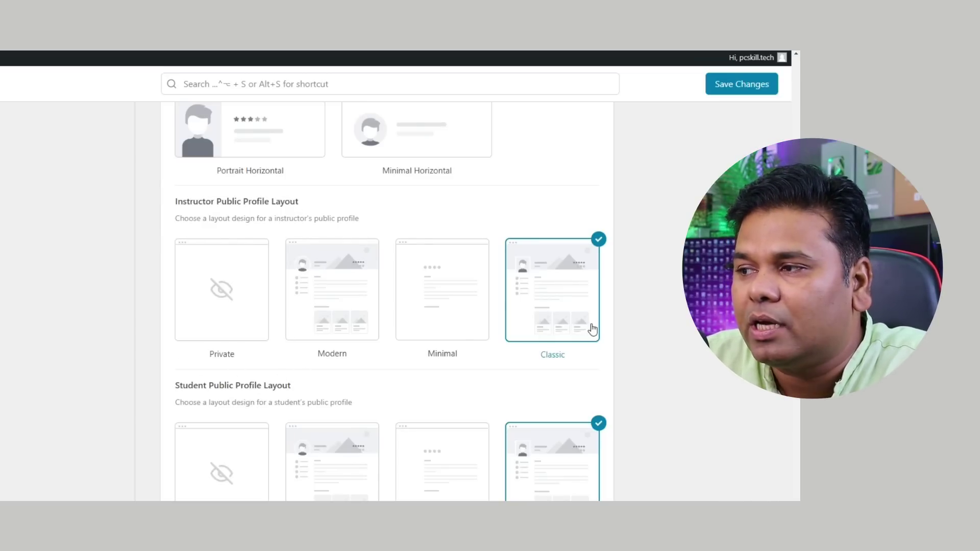
left_click(368, 289)
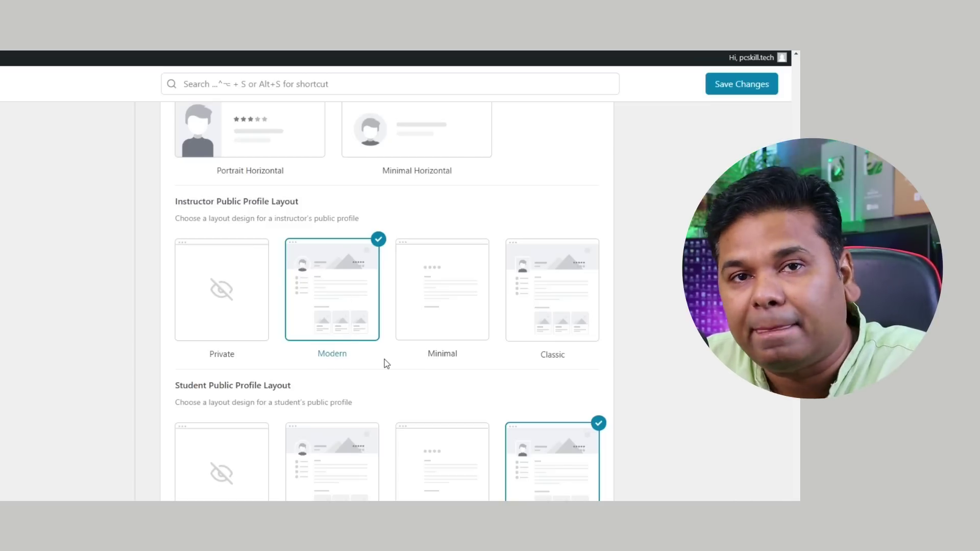
scroll(329, 337, "down", 3)
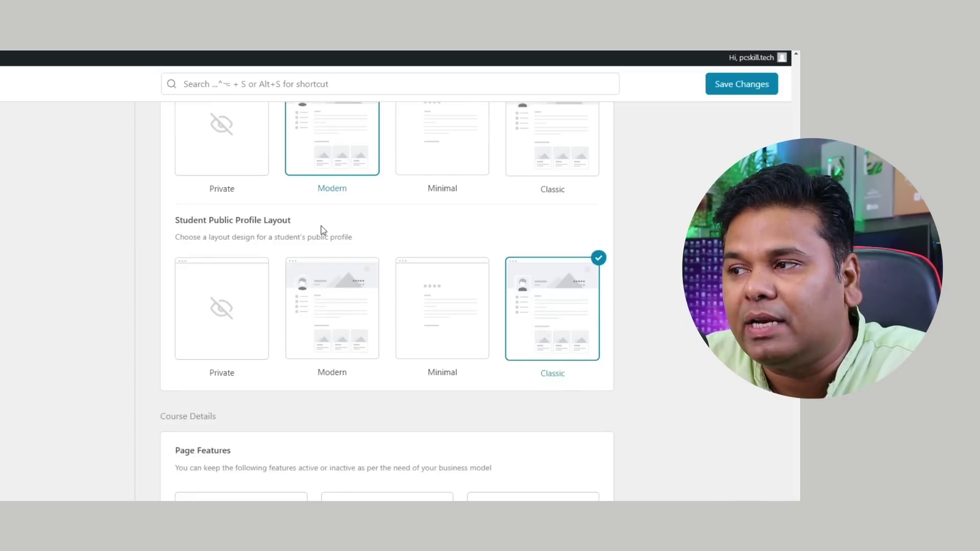
left_click(318, 301)
scroll(354, 361, "down", 4)
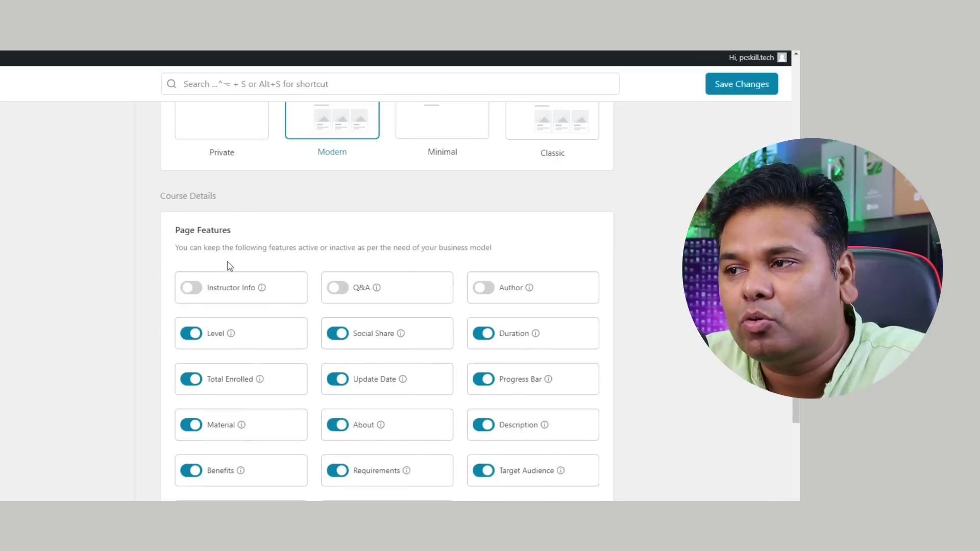
Switch on Instructor Info, Q&A and Author under Course Details page features.
left_click(191, 288)
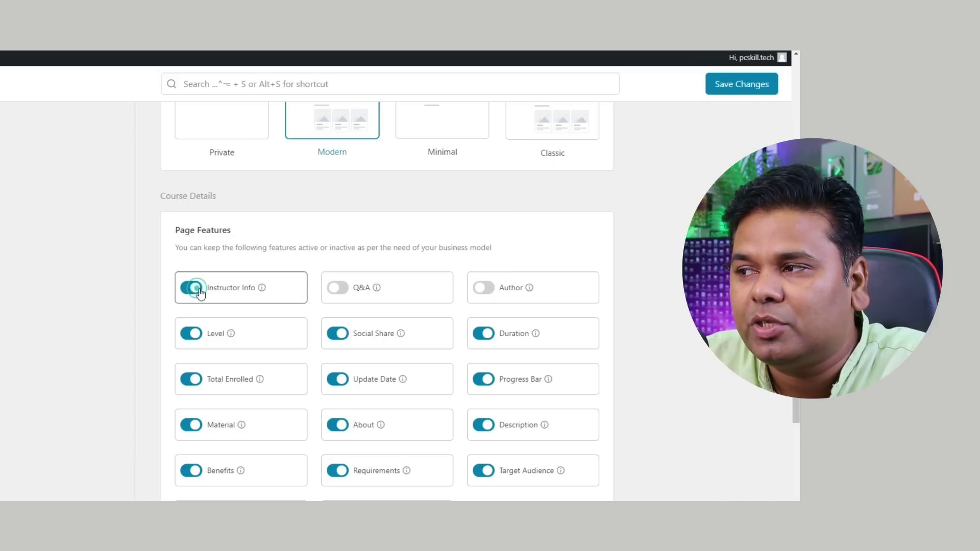
left_click(338, 289)
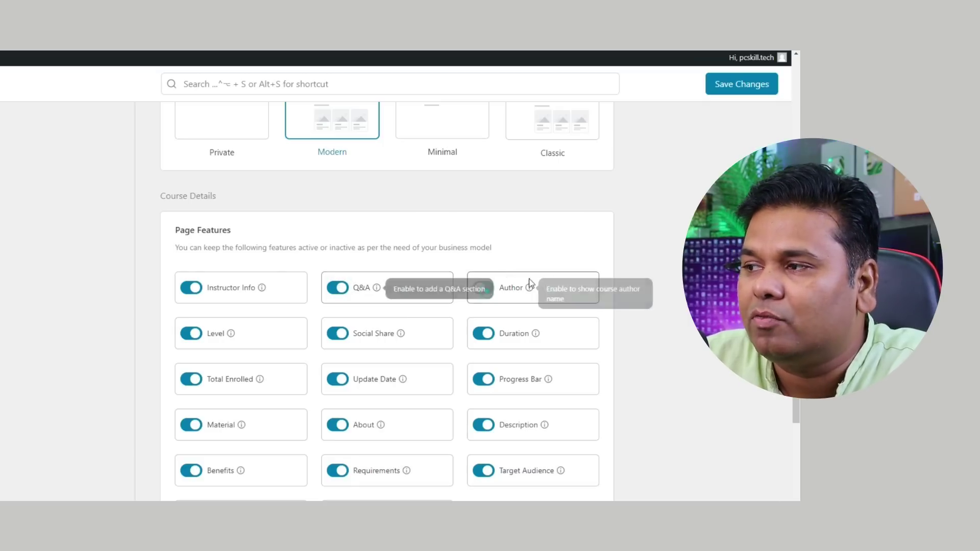
left_click(484, 287)
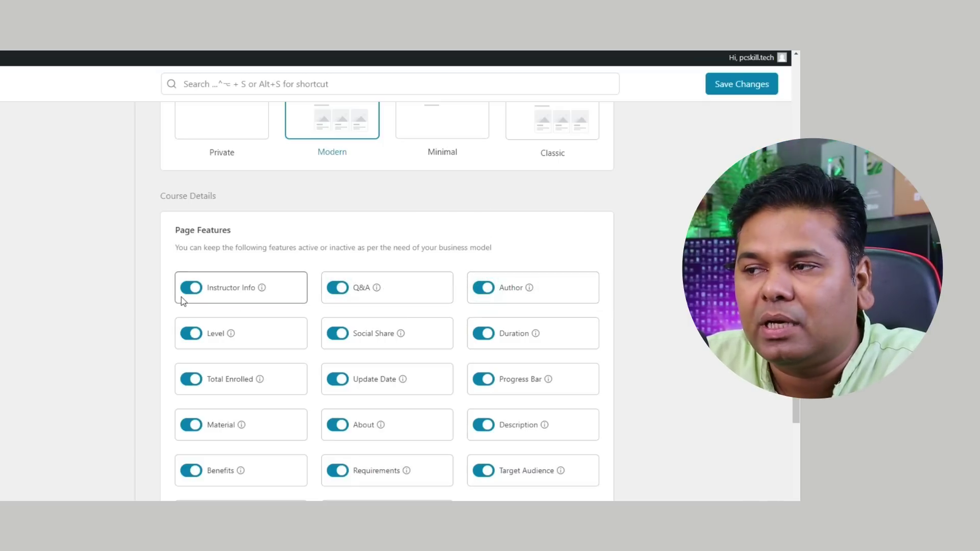
scroll(515, 299, "down", 1)
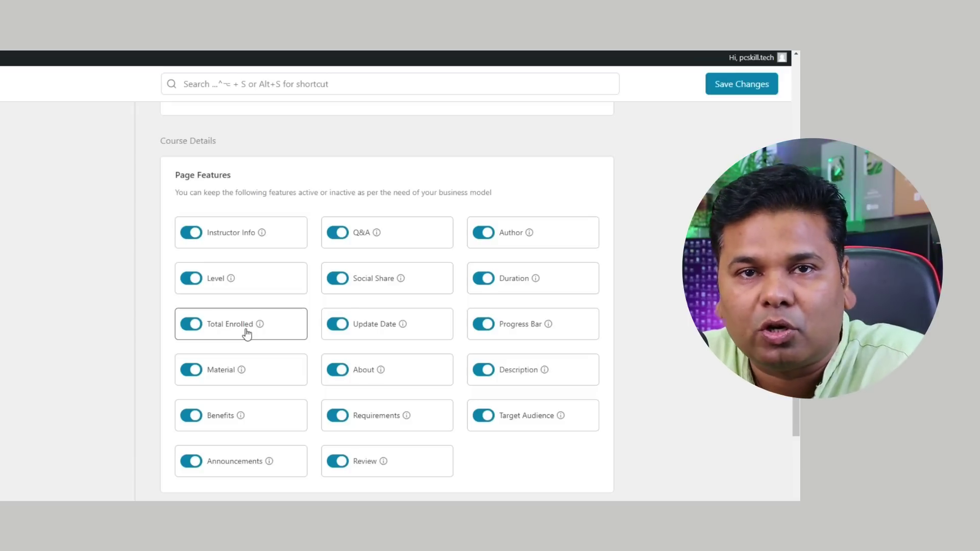
scroll(263, 331, "down", 5)
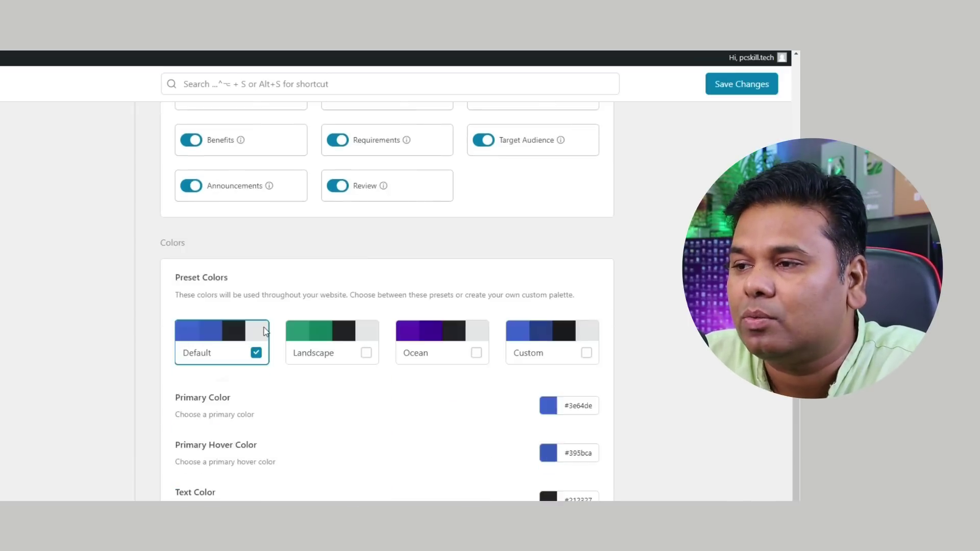
Apply the Ocean colour preset, enable Tutor Player for YouTube, and save Design settings.
scroll(264, 332, "down", 1)
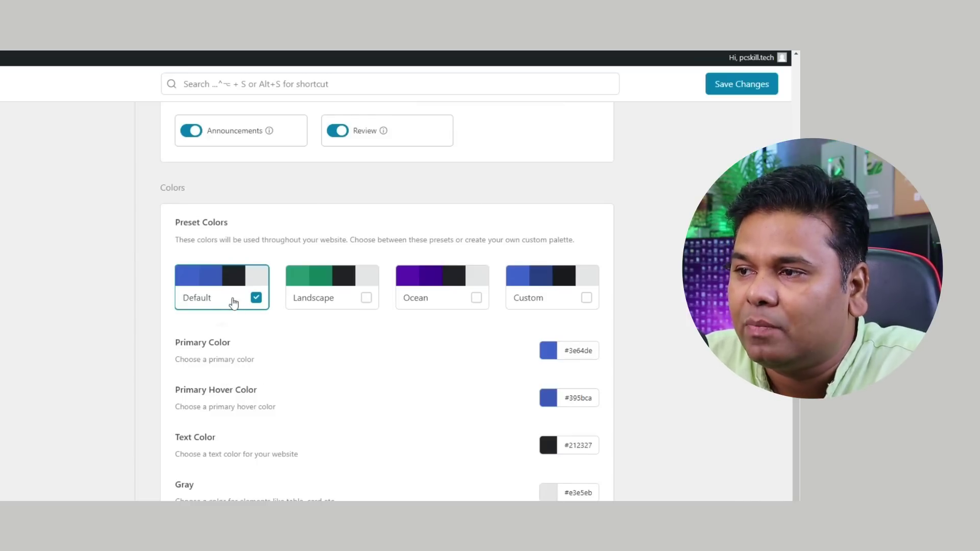
left_click(462, 305)
scroll(459, 305, "down", 4)
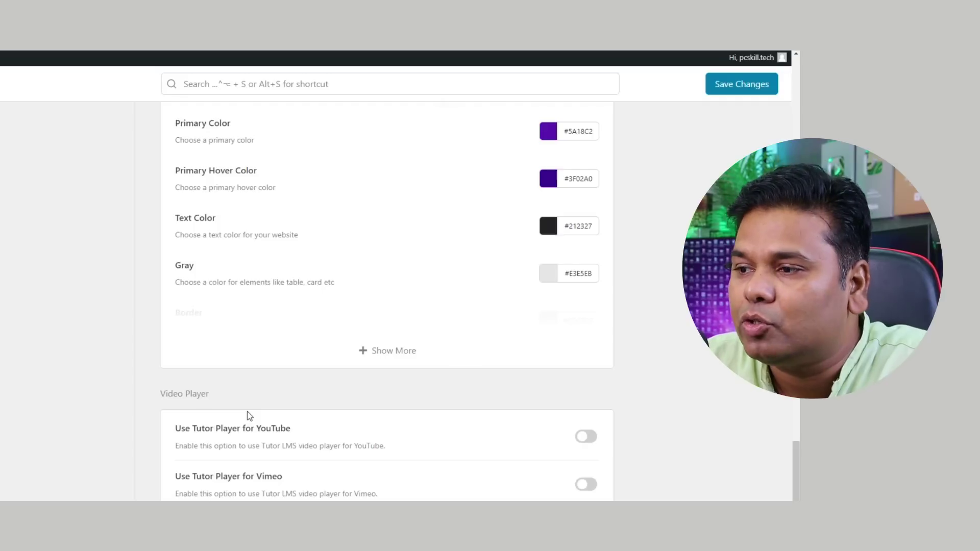
left_click(587, 436)
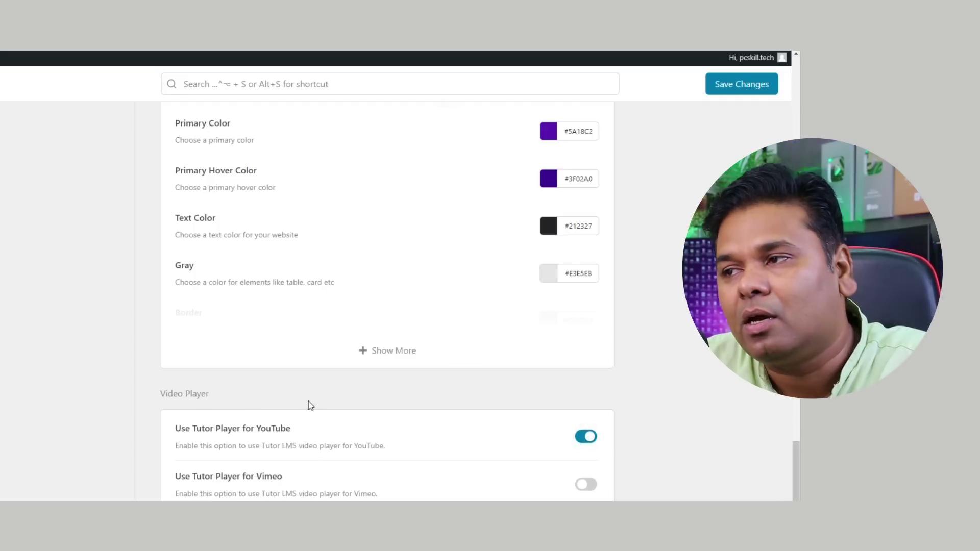
scroll(309, 403, "up", 15)
scroll(309, 407, "up", 1)
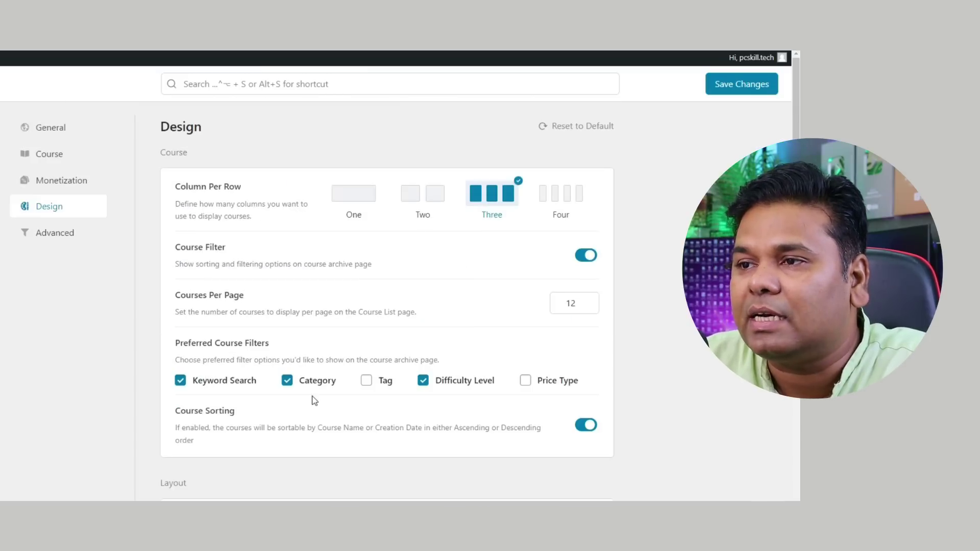
left_click(720, 81)
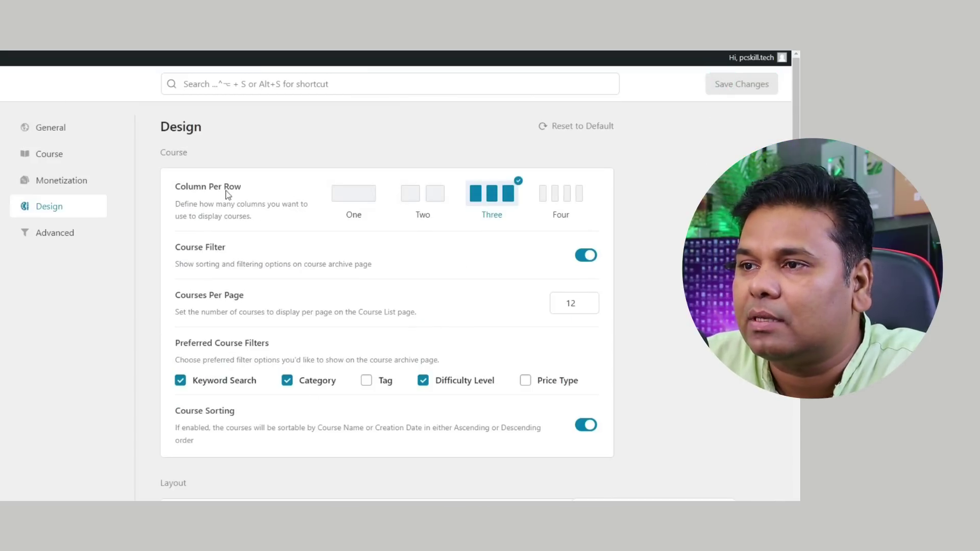
left_click(57, 235)
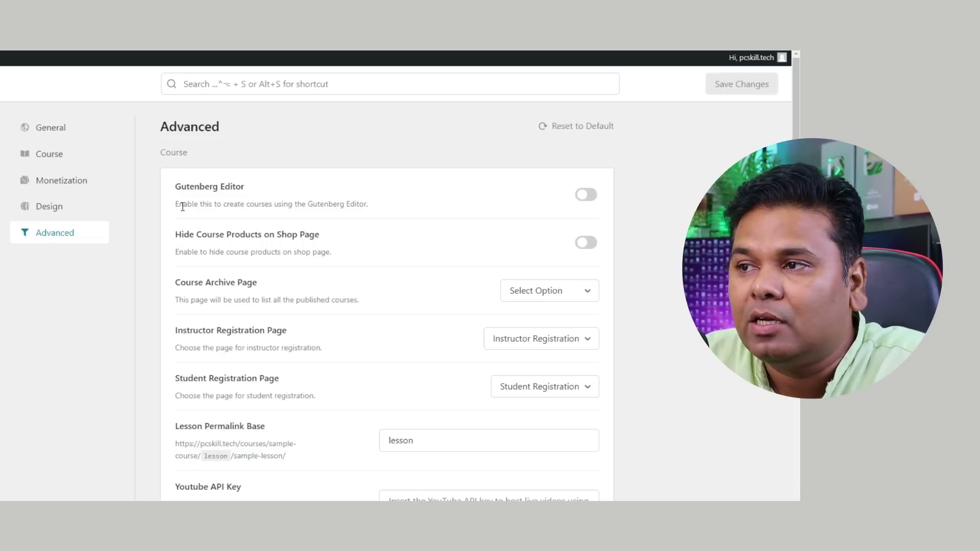
Leave Gutenberg Editor off and select Course as the Course Archive Page.
left_click(590, 199)
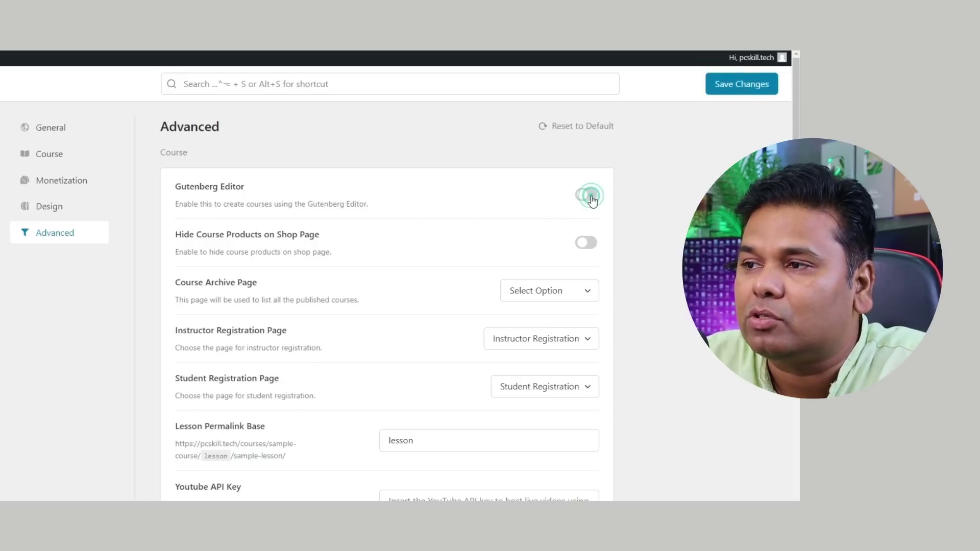
left_click(590, 197)
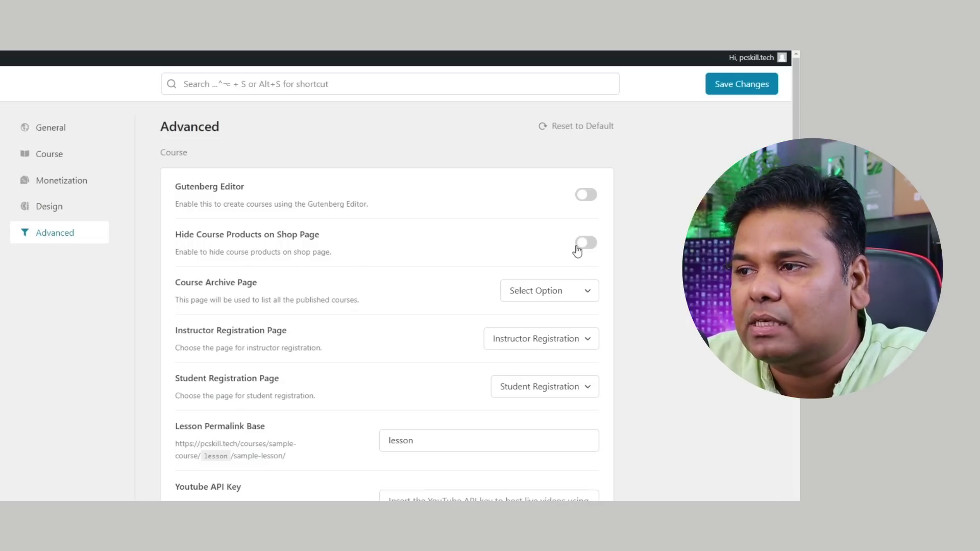
left_click(144, 291)
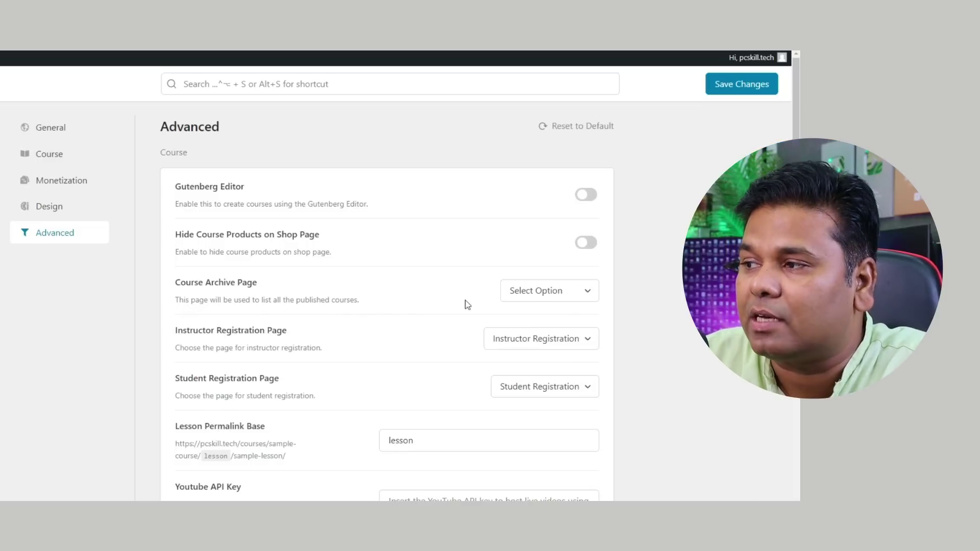
left_click(595, 297)
left_click(524, 414)
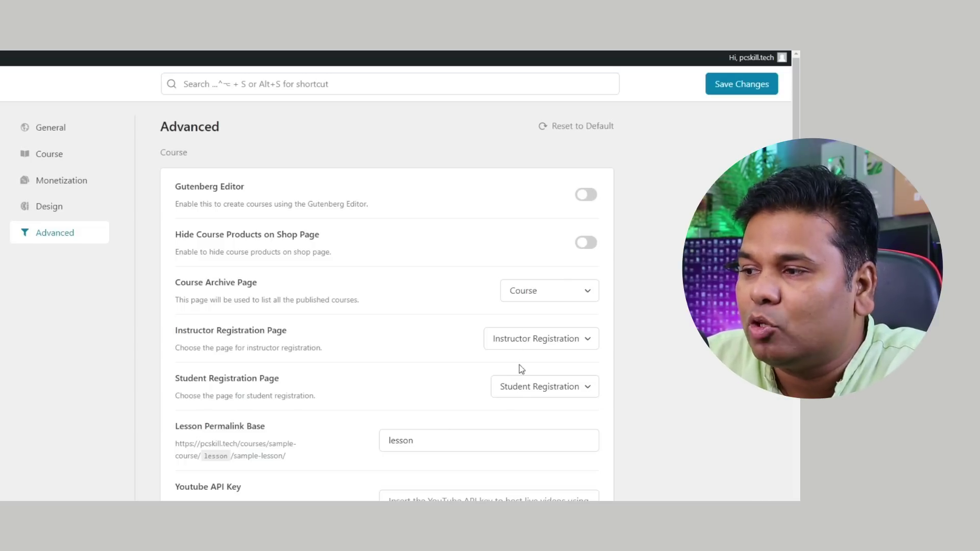
scroll(461, 410, "down", 3)
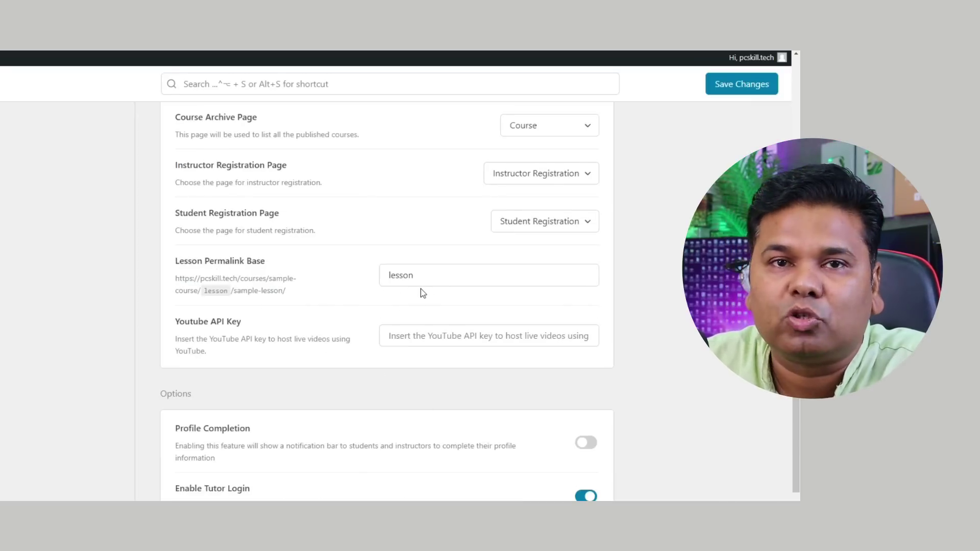
Check the remaining Advanced options, with Tutor Login on and Maintenance Mode off, and save.
scroll(273, 281, "down", 2)
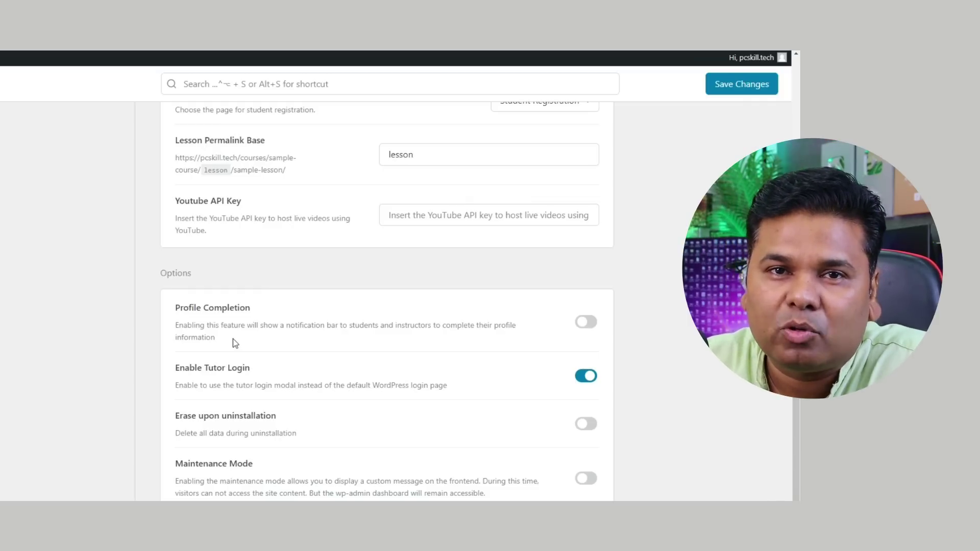
left_click(585, 324)
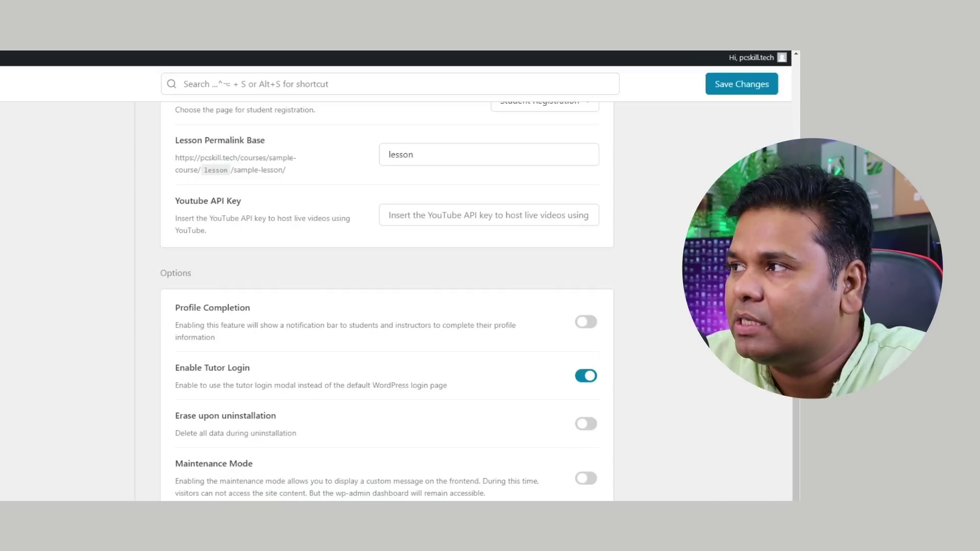
scroll(361, 461, "up", 5)
left_click(736, 83)
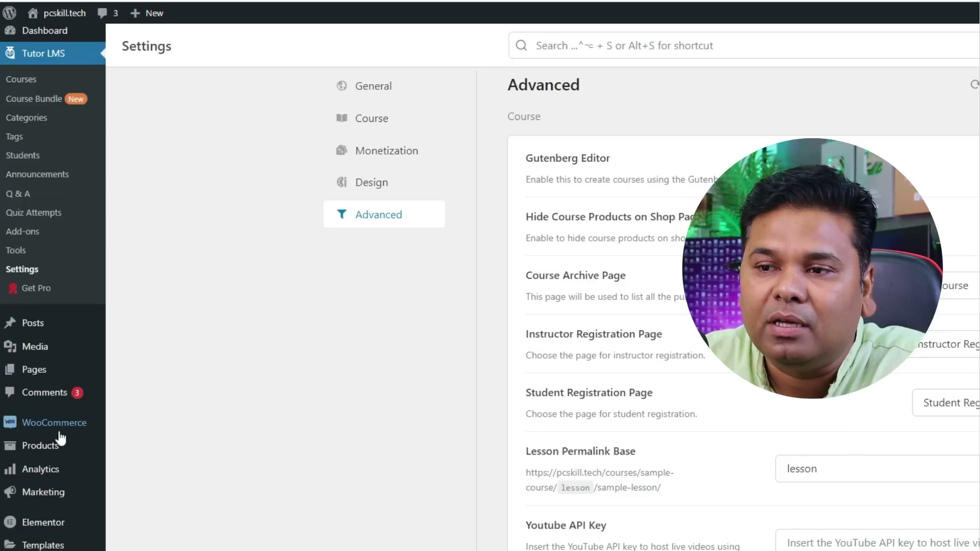
From WooCommerce Home, start adding the store details and dismiss the store location tour popup.
mouse_move(61, 426)
left_click(152, 425)
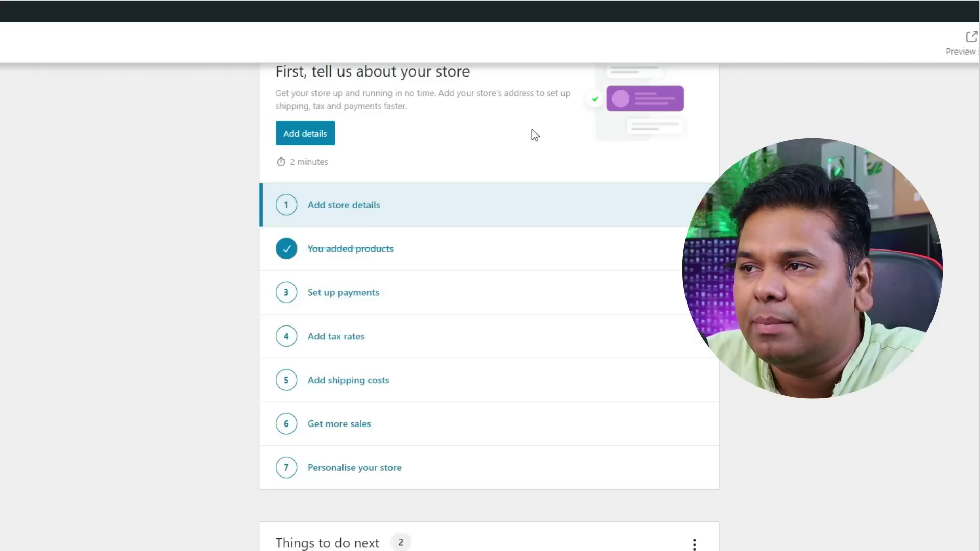
scroll(531, 130, "up", 1)
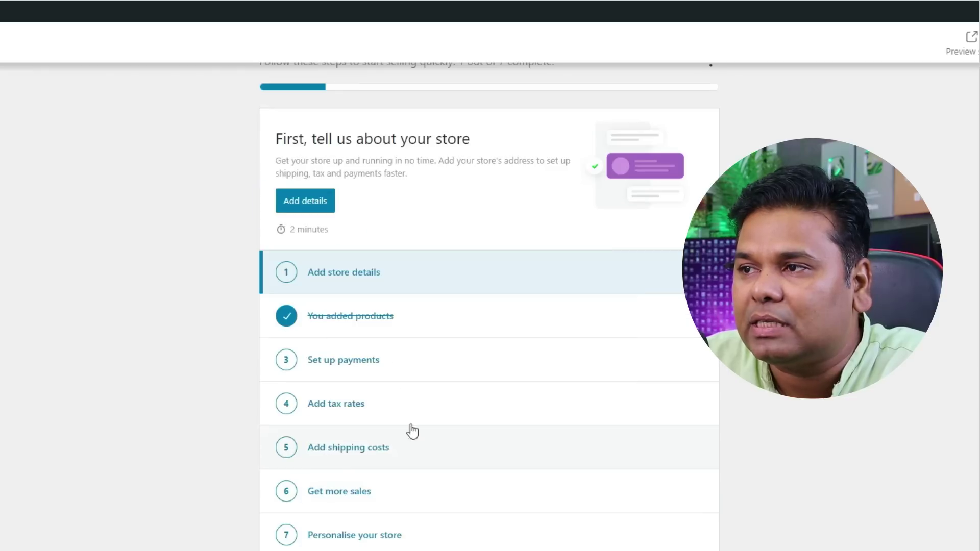
left_click(307, 206)
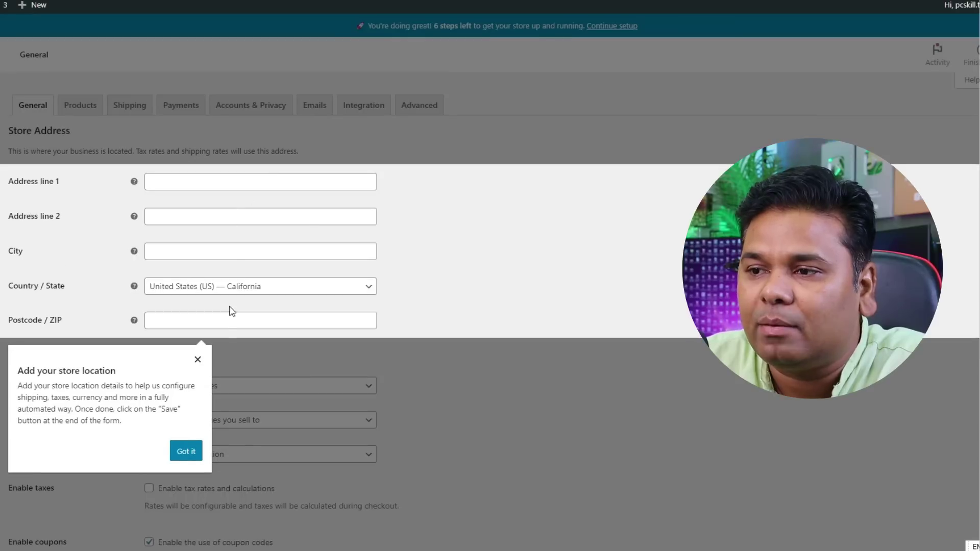
left_click(197, 359)
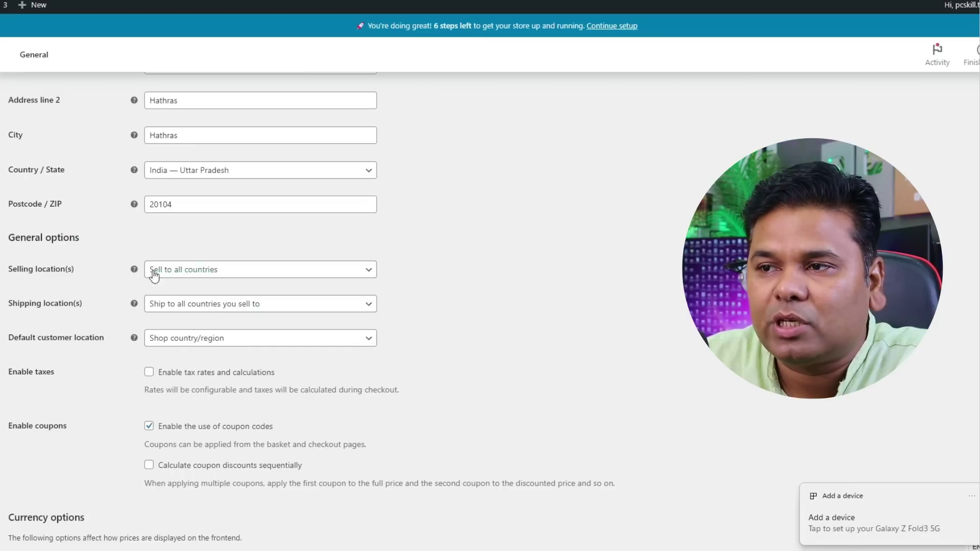
Sell only to India and disable shipping and shipping calculations.
left_click(253, 269)
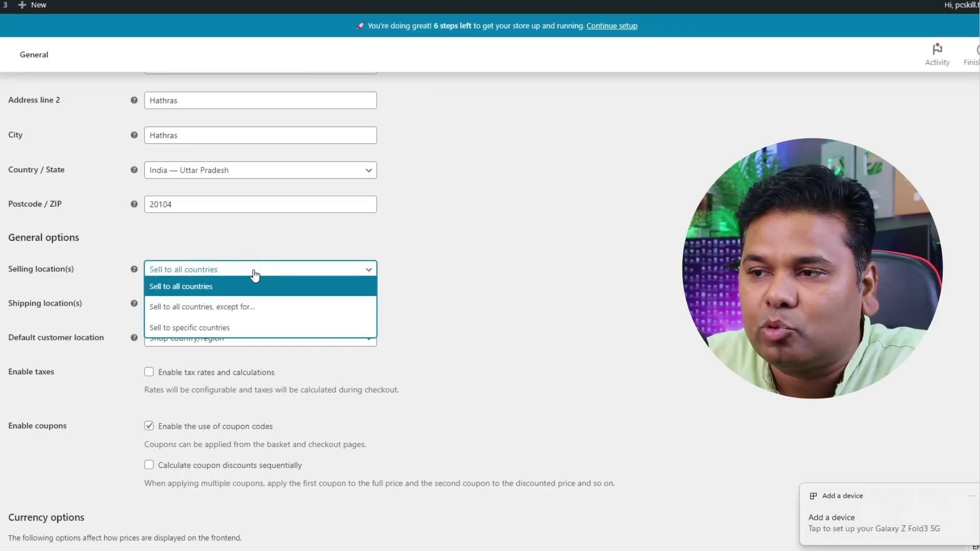
left_click(237, 332)
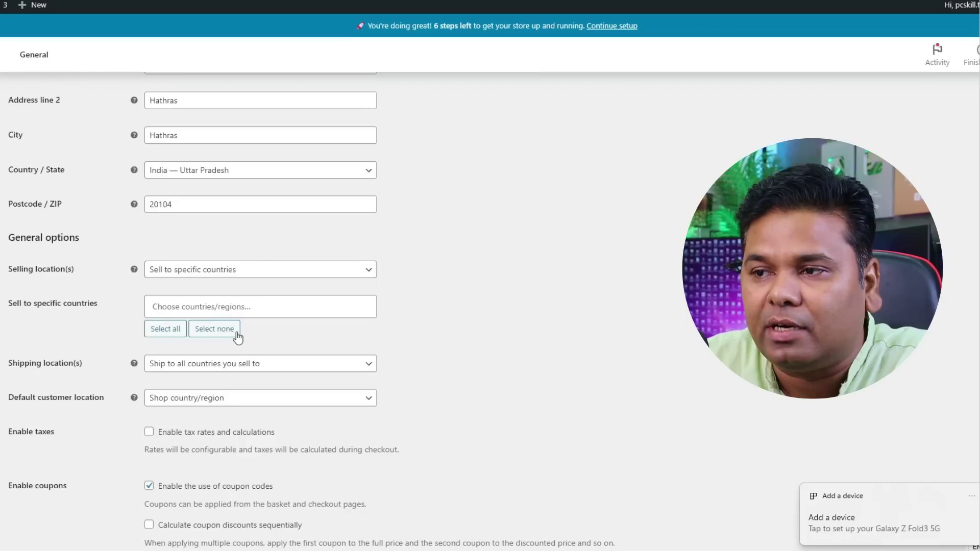
left_click(213, 309)
type("indi")
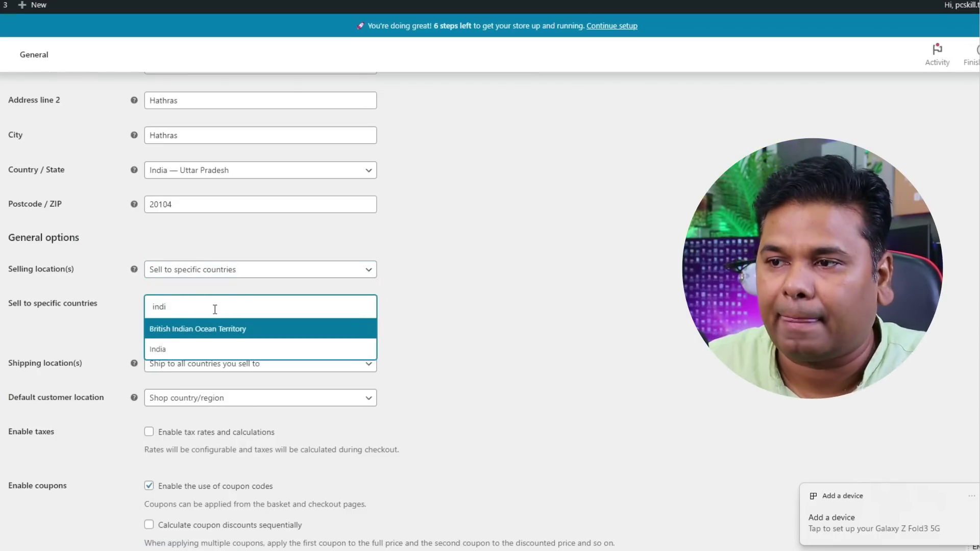
left_click(190, 347)
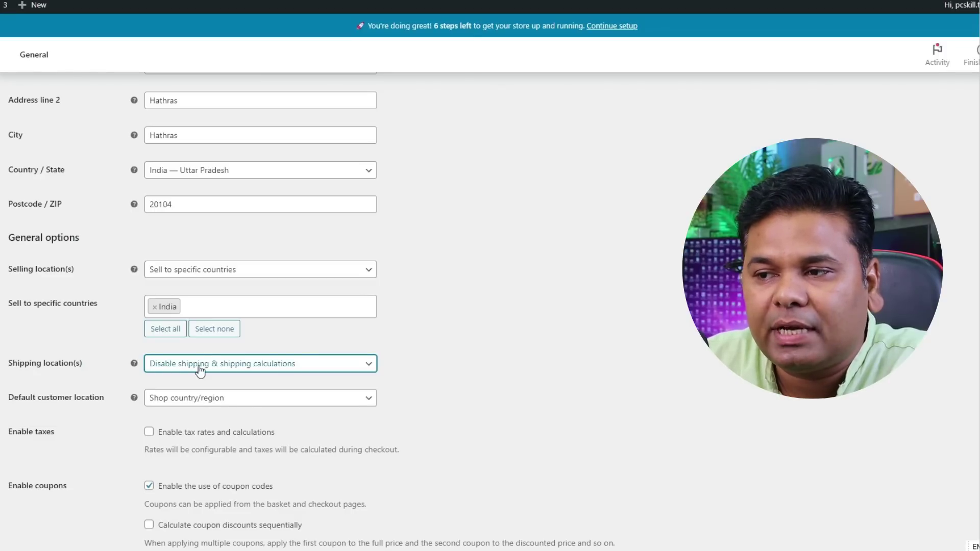
left_click(201, 363)
left_click(201, 368)
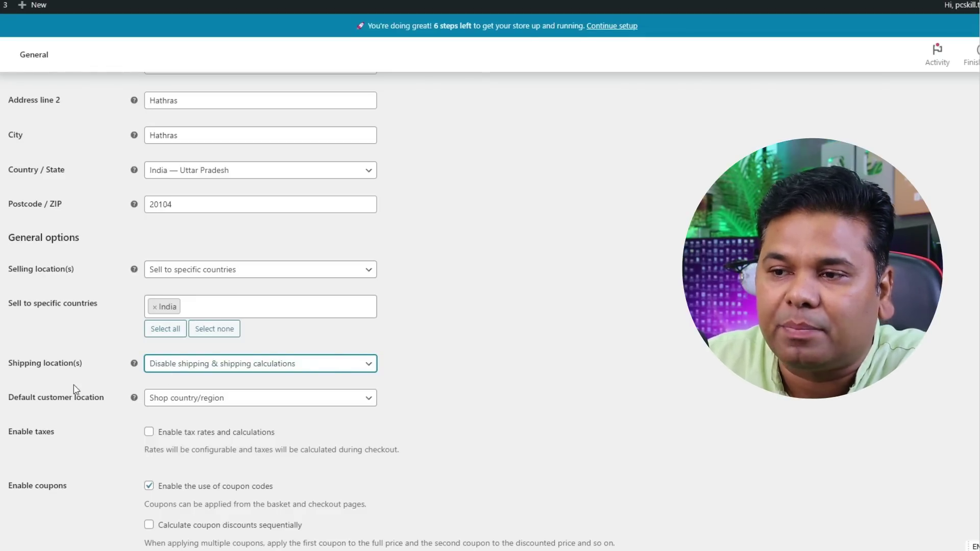
Keep Shop country/region as the default customer location and leave tax calculations off.
left_click(46, 405)
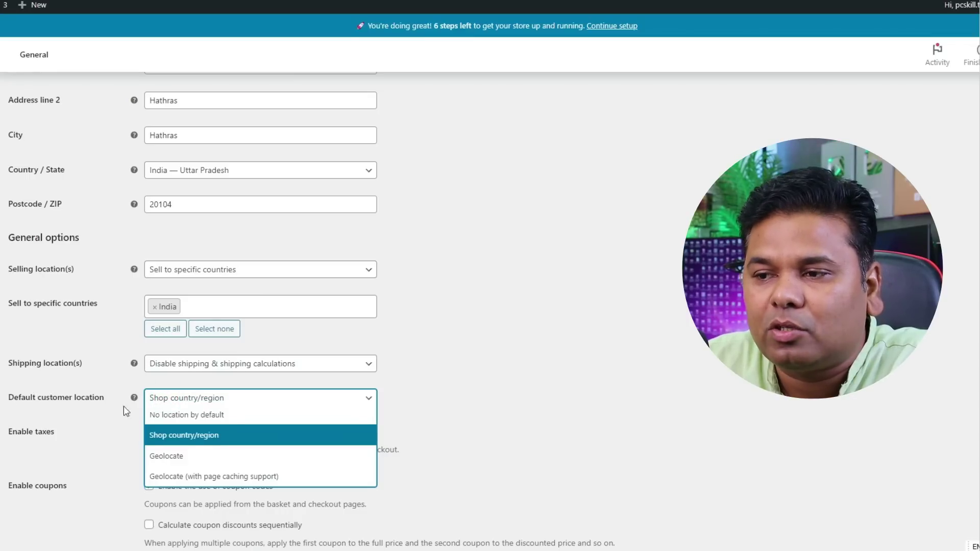
left_click(249, 438)
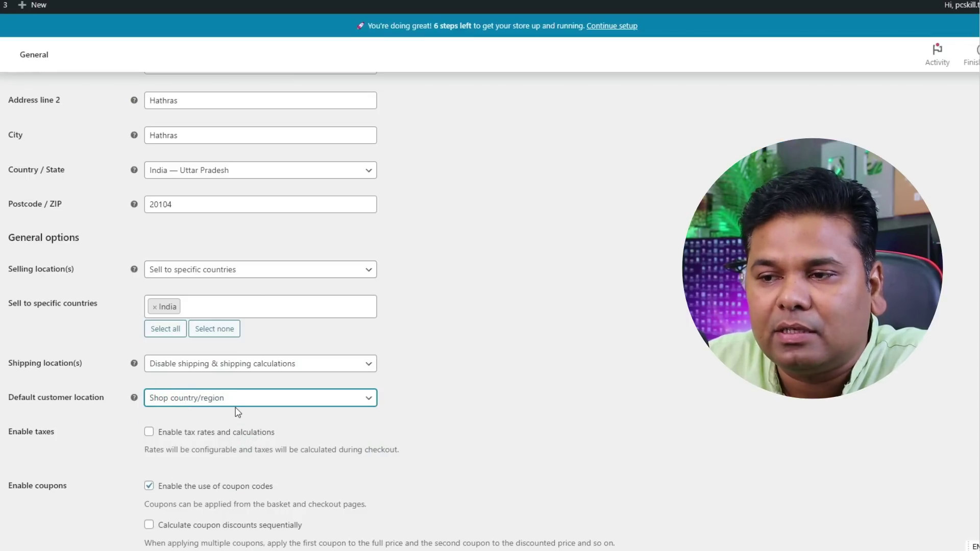
scroll(482, 342, "down", 3)
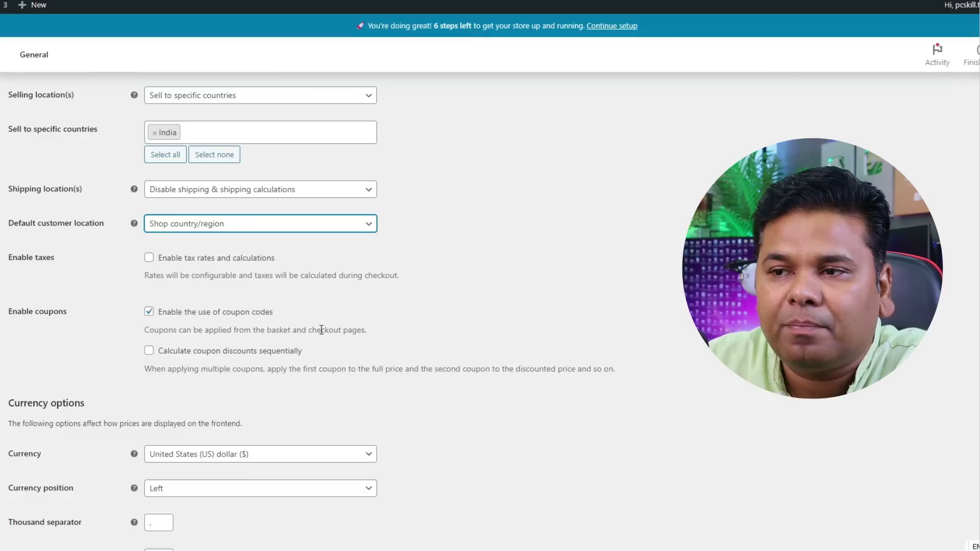
left_click(148, 258)
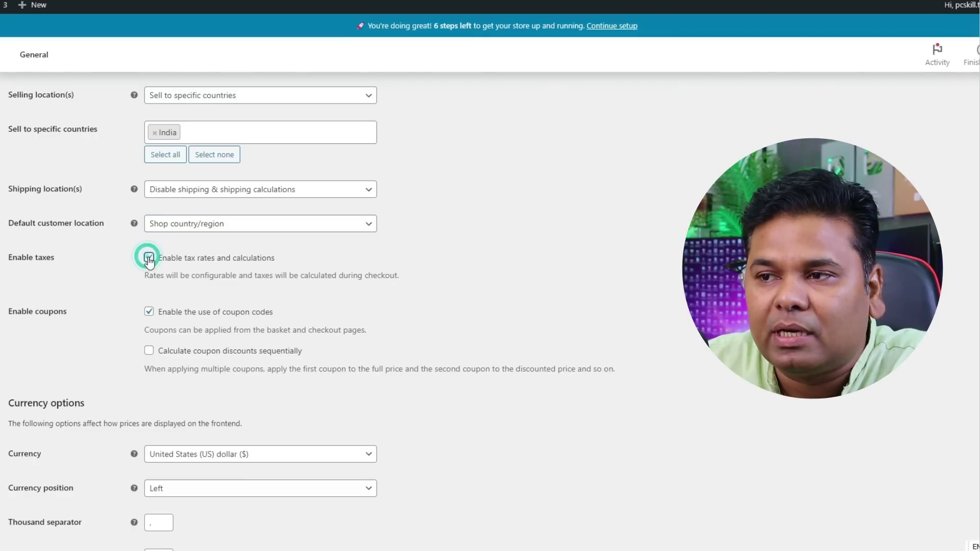
left_click(148, 258)
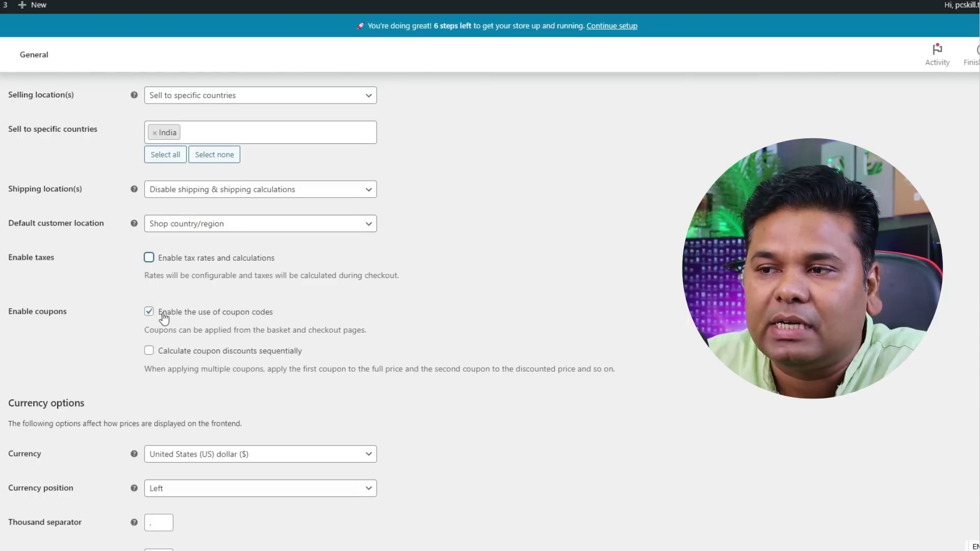
scroll(152, 317, "down", 3)
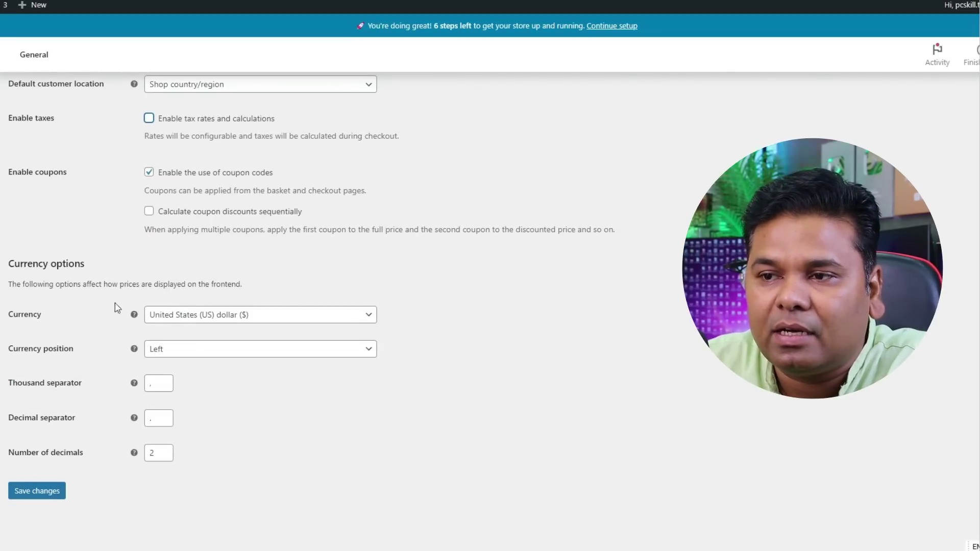
Set the currency to Indian rupee (₹) with the symbol on the left, and save.
left_click(243, 316)
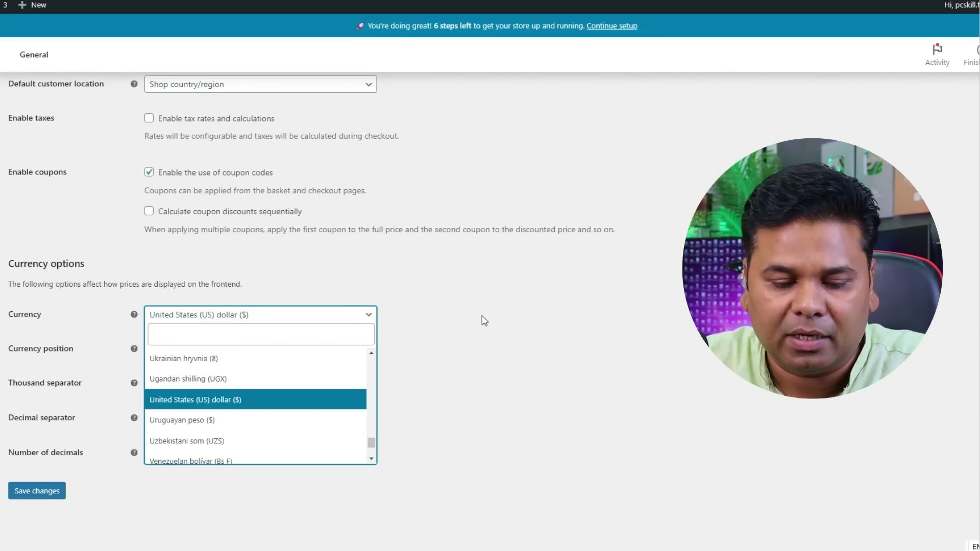
type("ind")
left_click(207, 381)
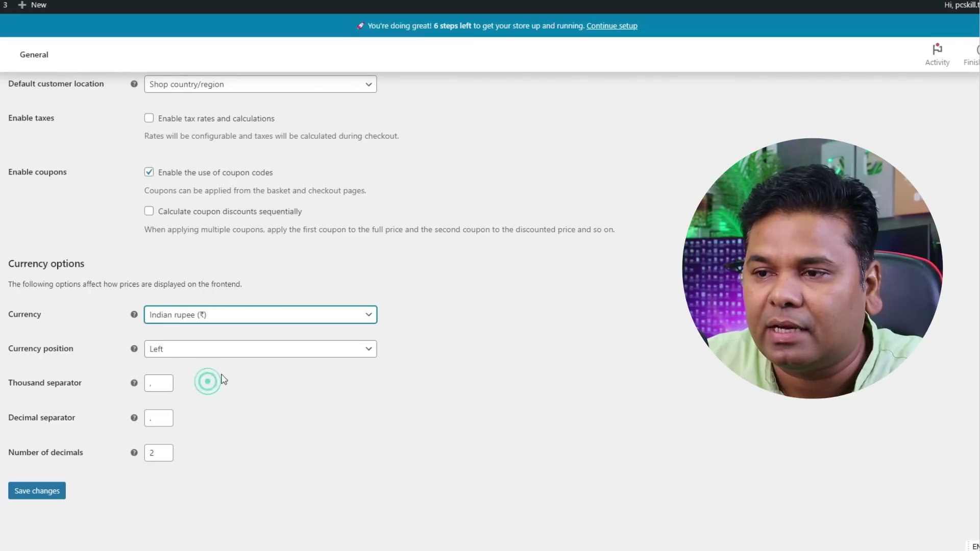
left_click(187, 350)
left_click(188, 350)
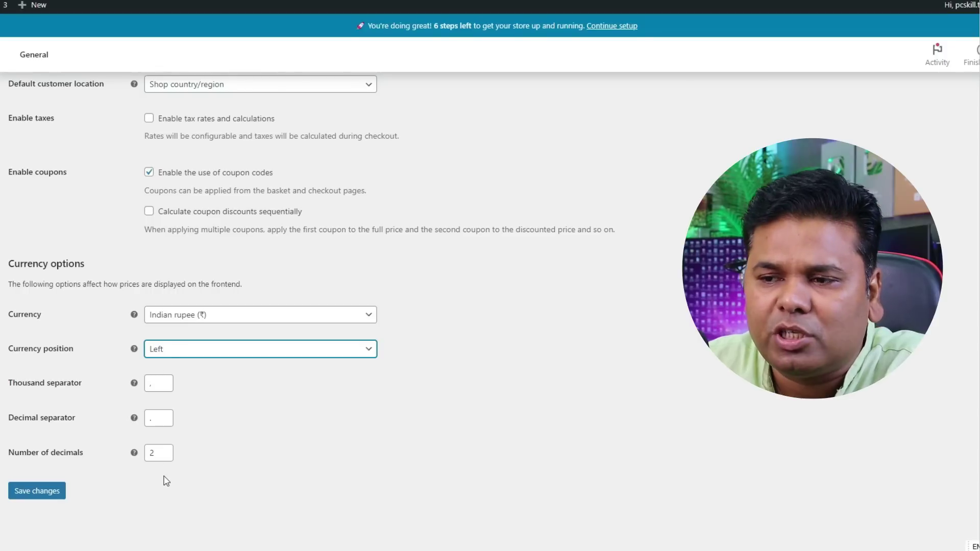
left_click(42, 492)
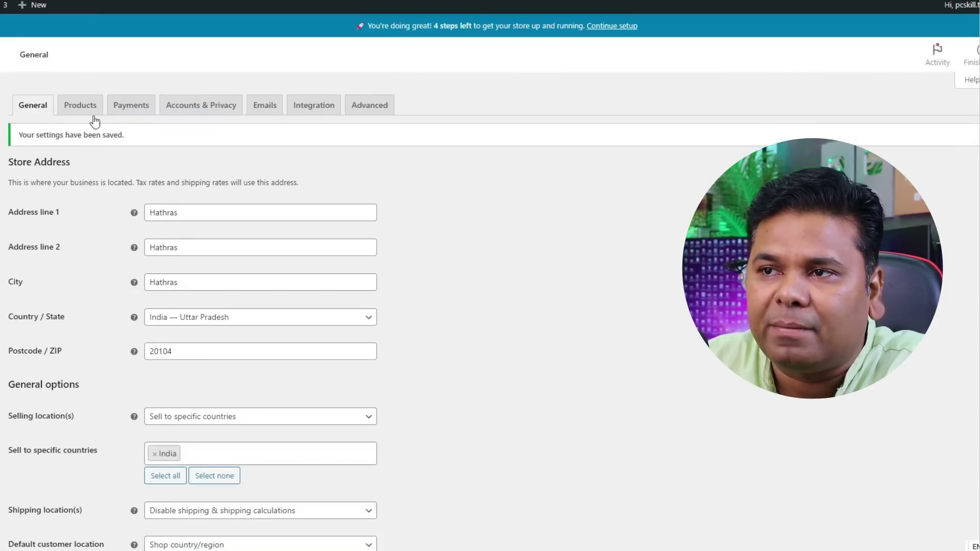
Keep Shop as the shop page in Products settings, then go to the Payments settings.
left_click(85, 109)
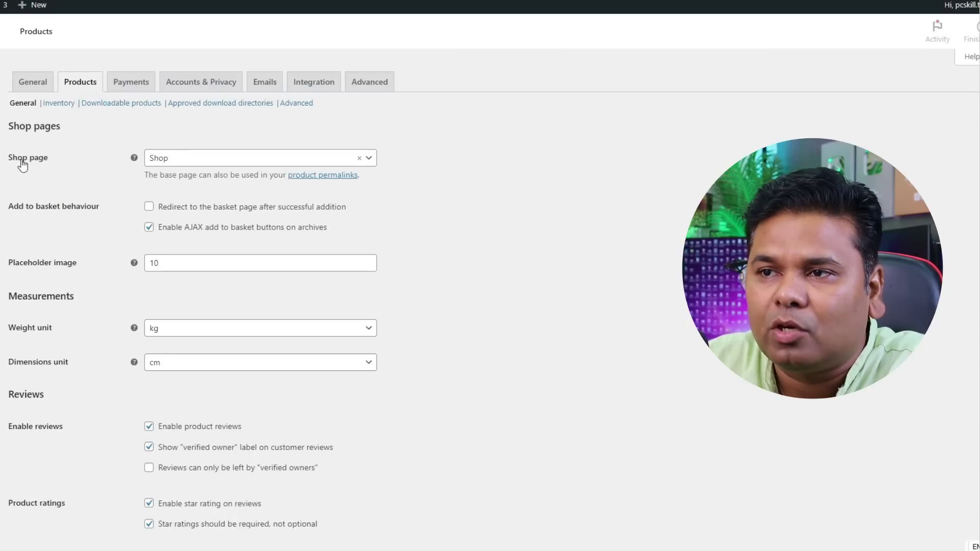
left_click(262, 189)
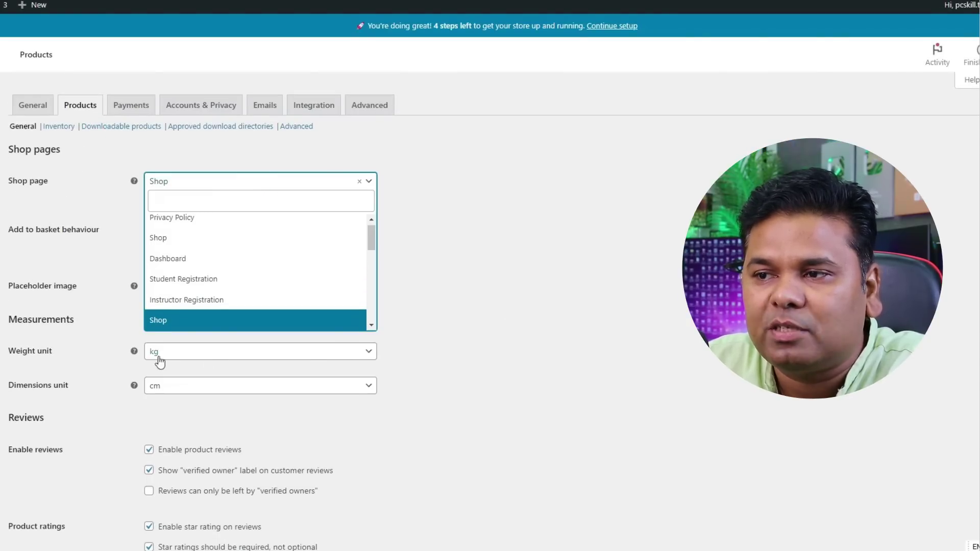
left_click(157, 321)
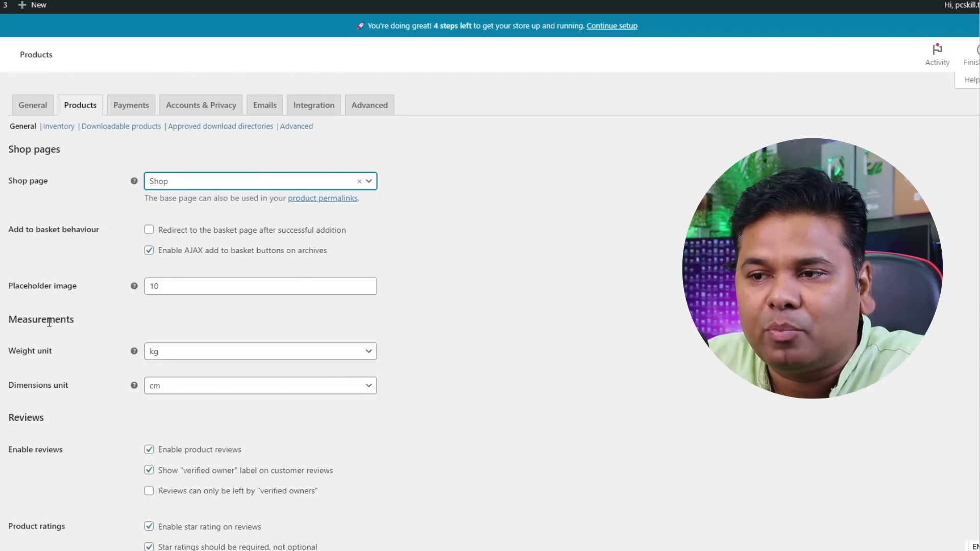
scroll(372, 390, "down", 2)
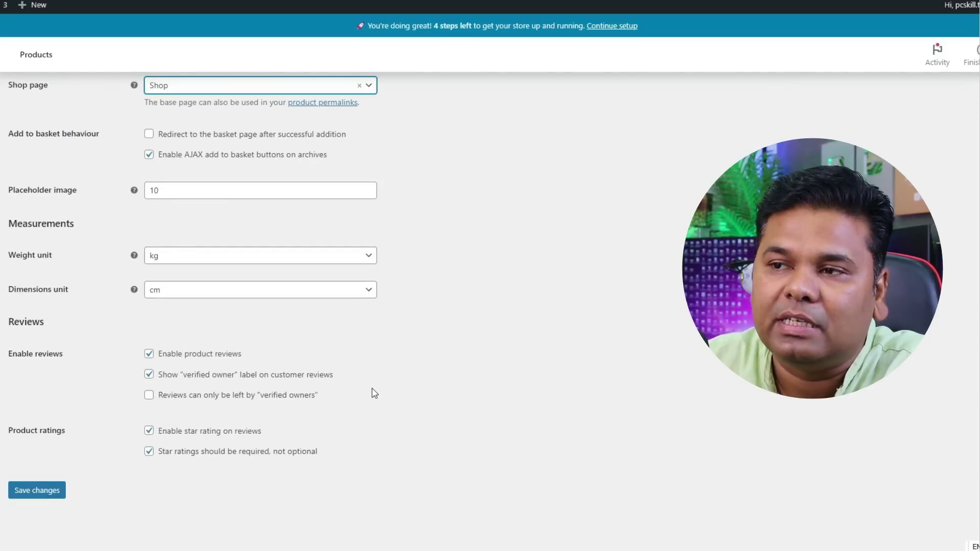
scroll(374, 393, "up", 2)
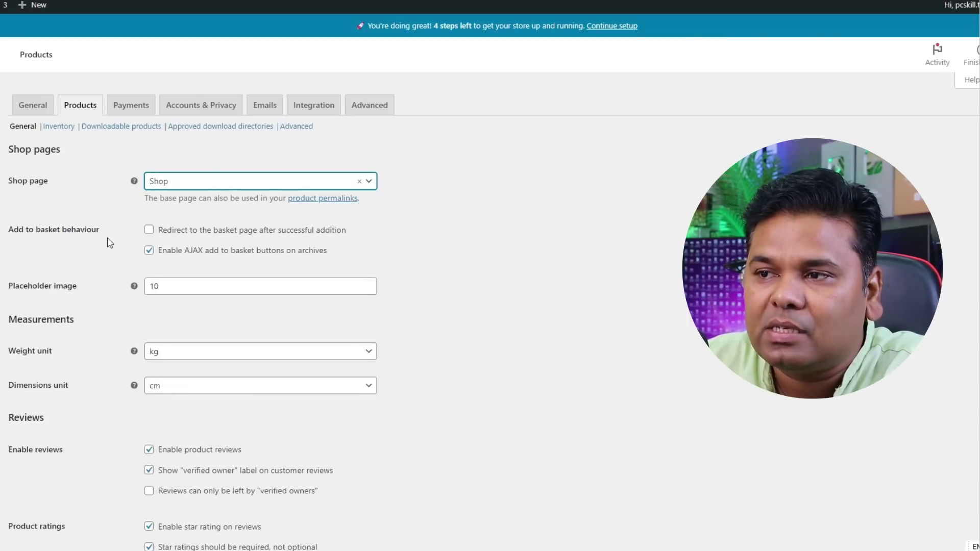
left_click(135, 108)
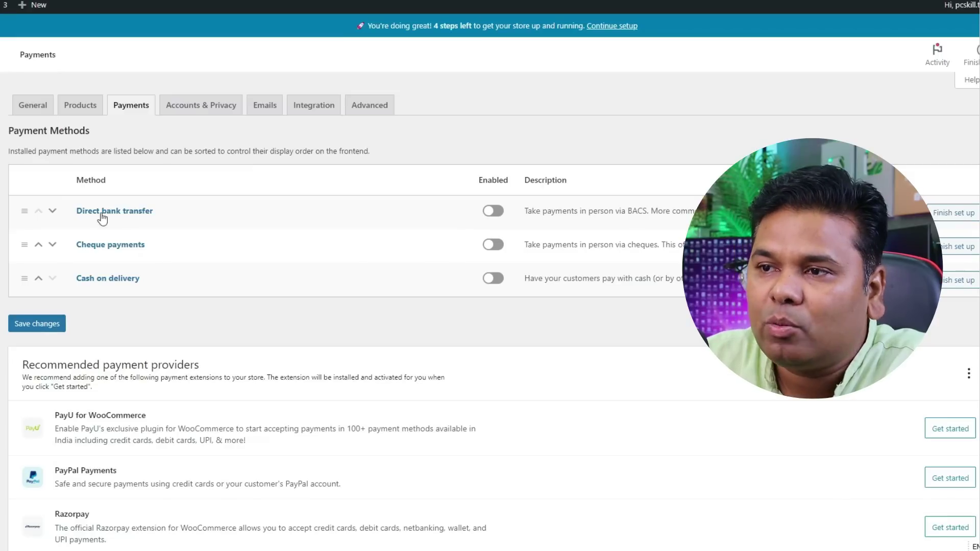
left_click(493, 212)
scroll(117, 332, "down", 3)
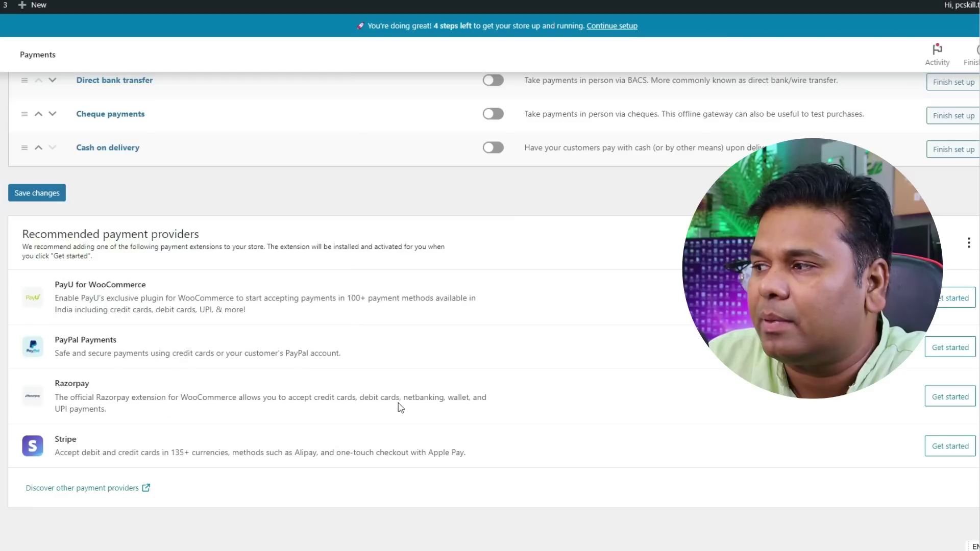
left_click(952, 403)
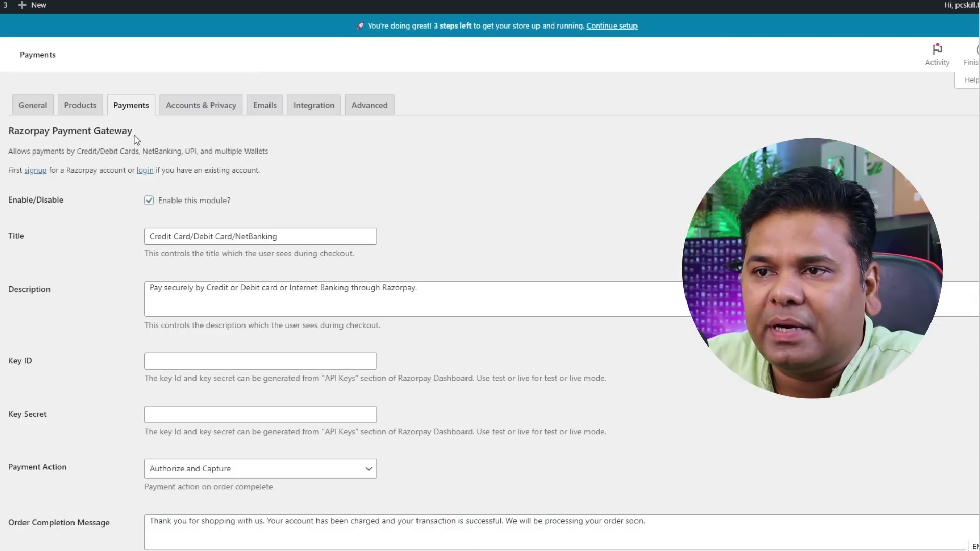
Scroll through the Razorpay gateway settings: title, Authorize and Capture action, and debug mode.
scroll(121, 225, "down", 2)
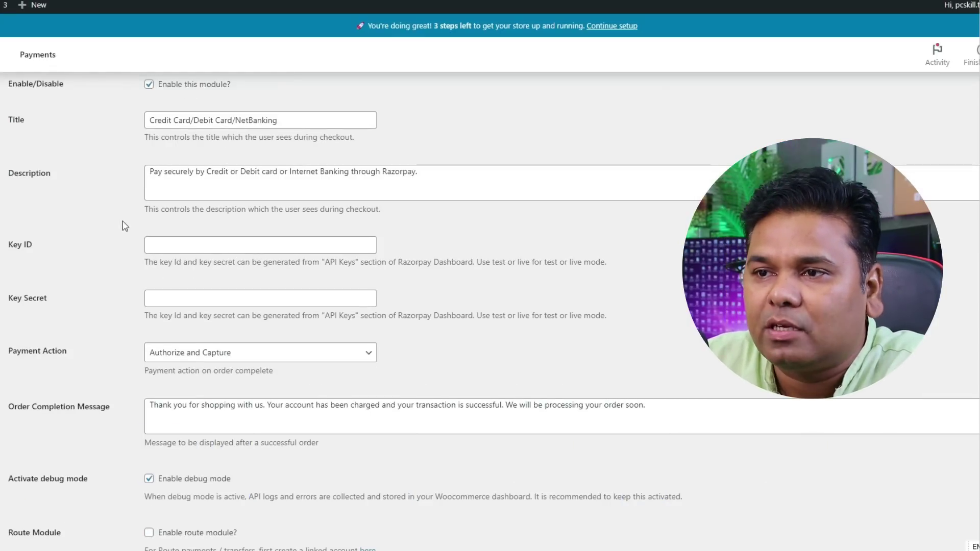
scroll(138, 186, "up", 2)
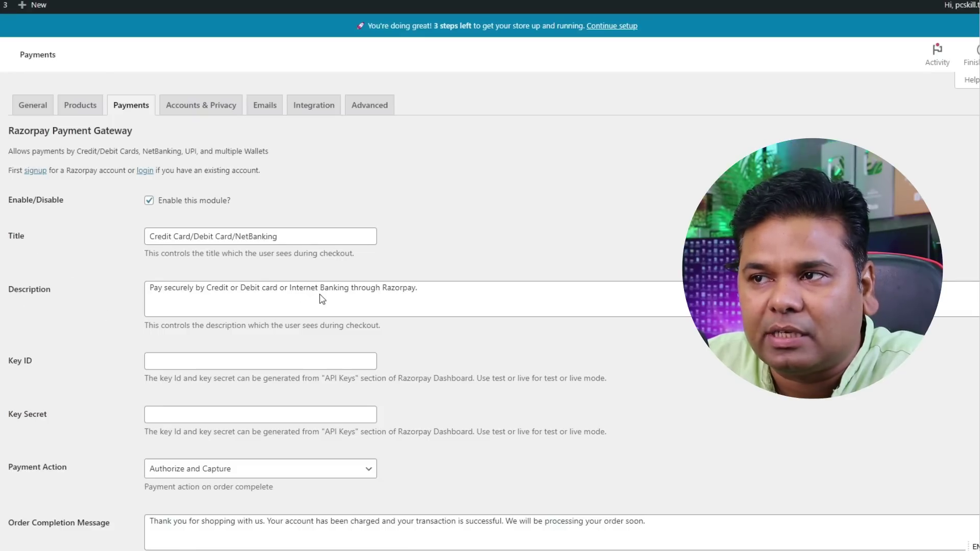
scroll(322, 299, "down", 2)
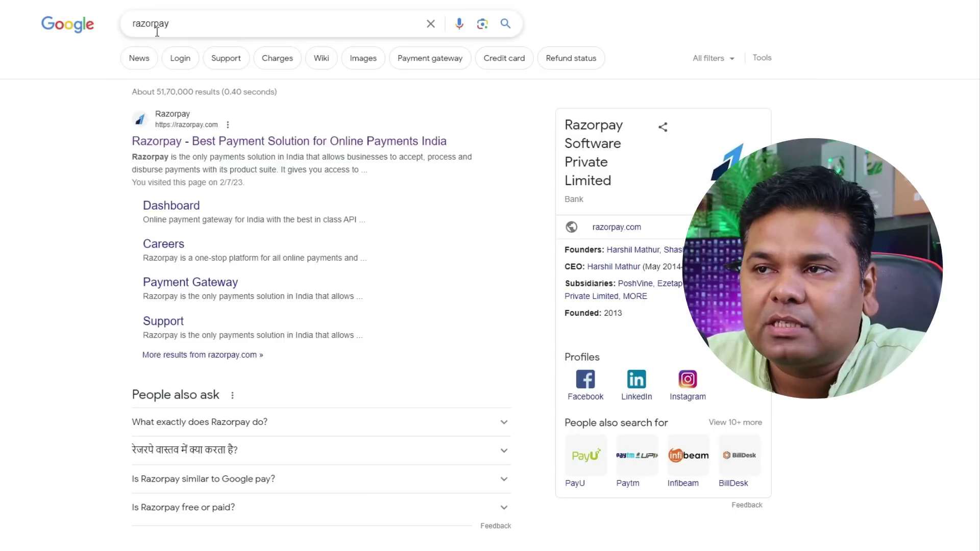
Start a Razorpay Payments sign-up and send an OTP to the mobile number.
left_click(239, 139)
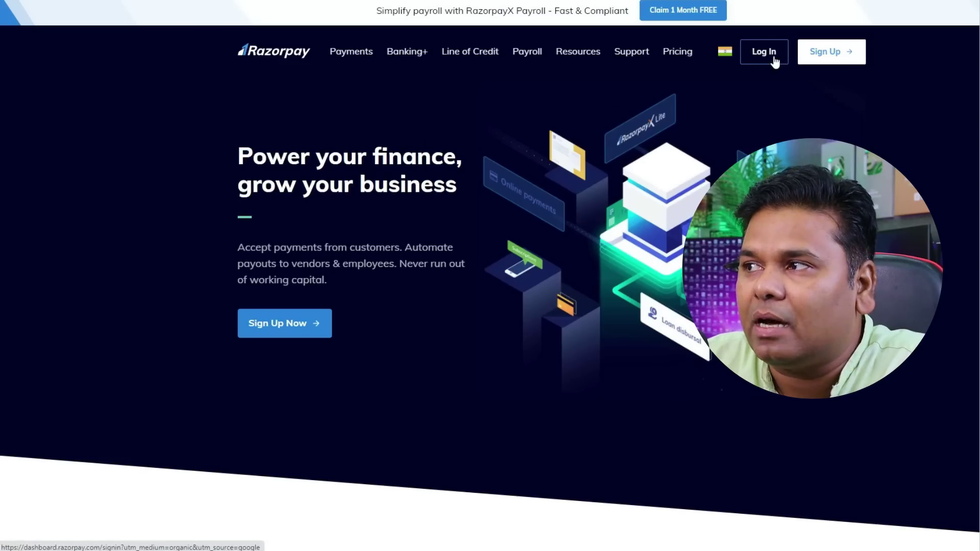
left_click(832, 55)
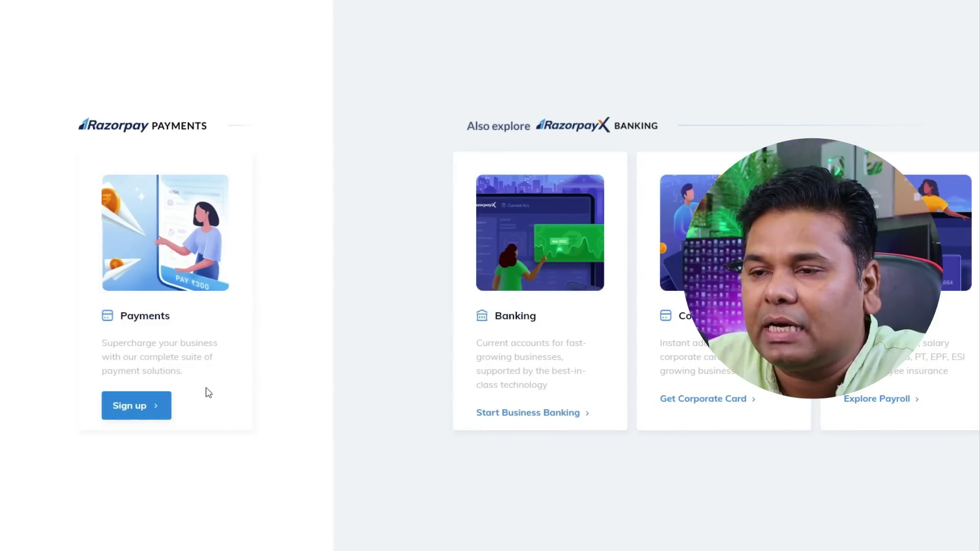
left_click(133, 407)
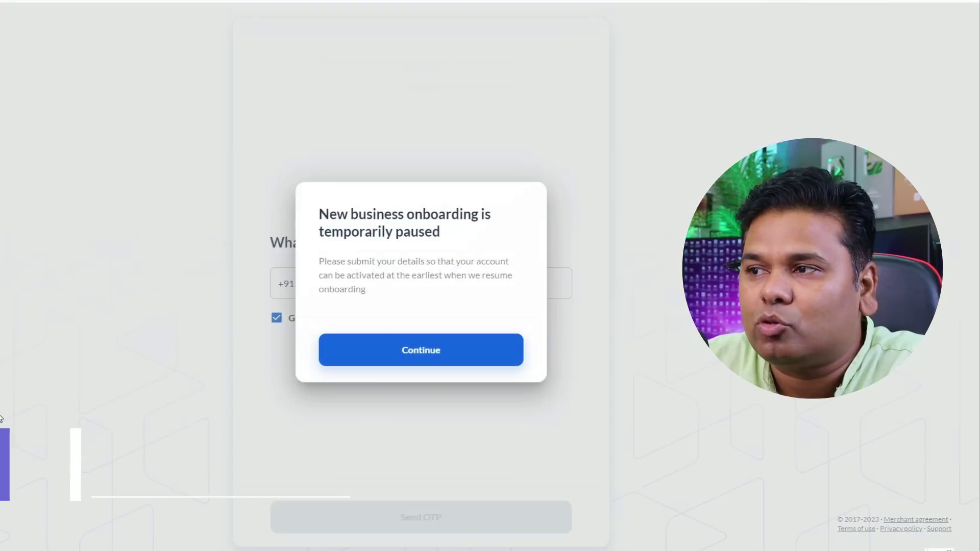
left_click(409, 361)
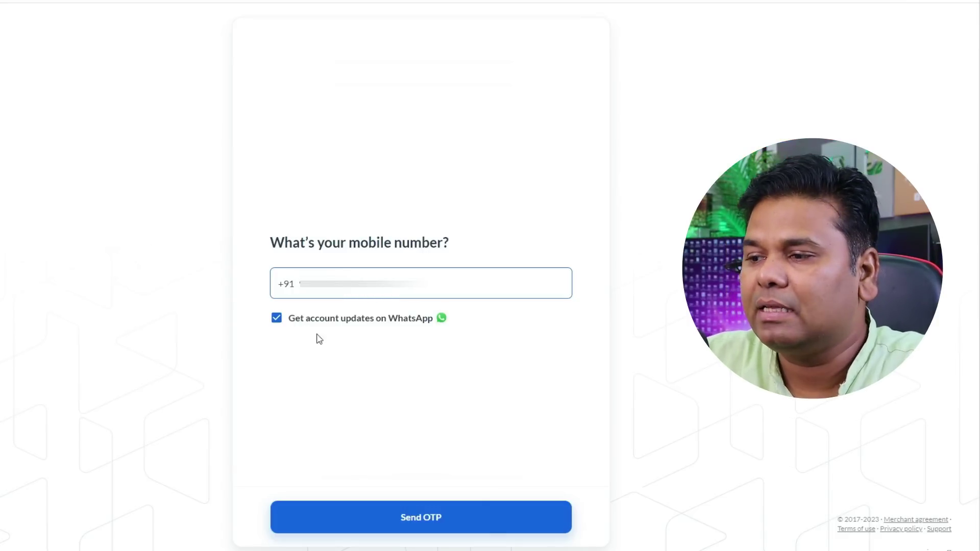
left_click(432, 520)
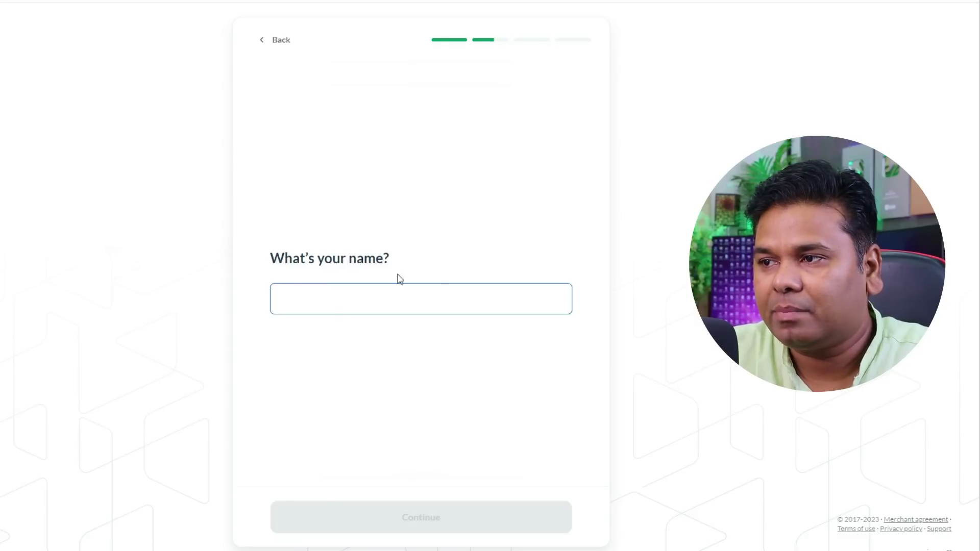
Enter the merchant's full name and continue.
left_click(402, 296)
type("A")
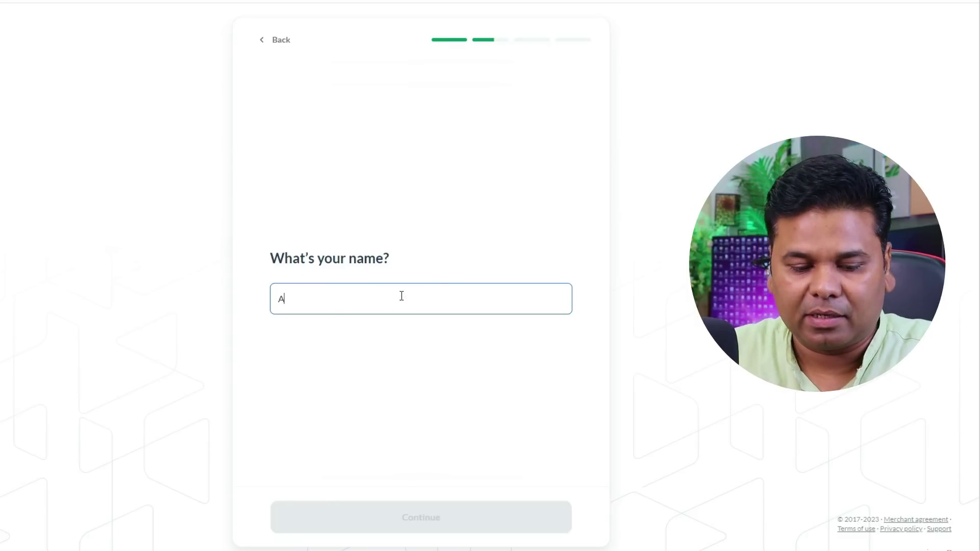
type("bhimany Bhardwaj")
left_click(431, 516)
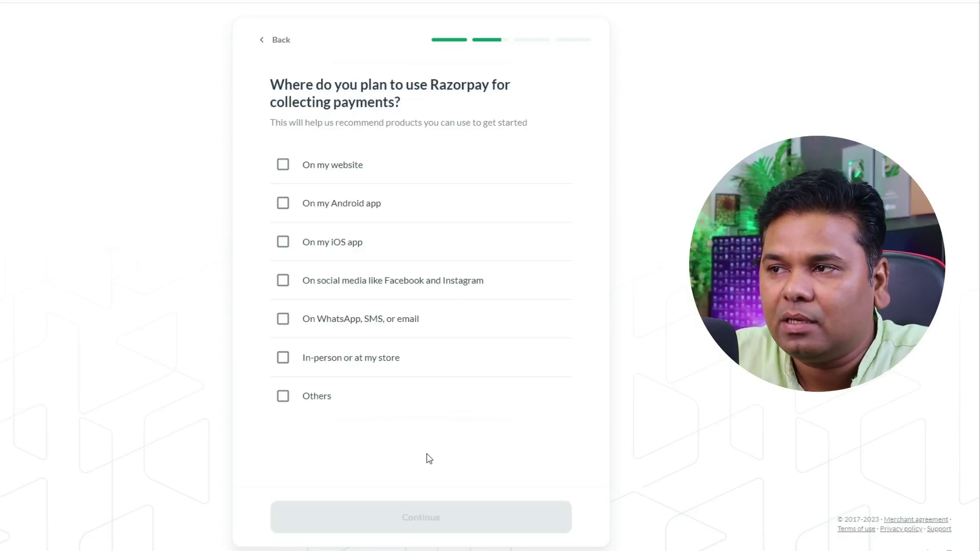
left_click(283, 167)
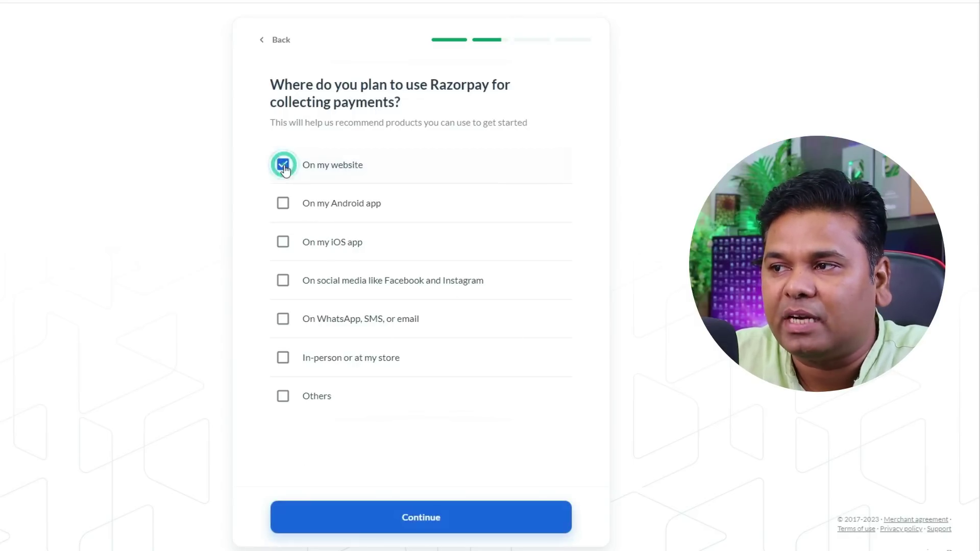
left_click(426, 516)
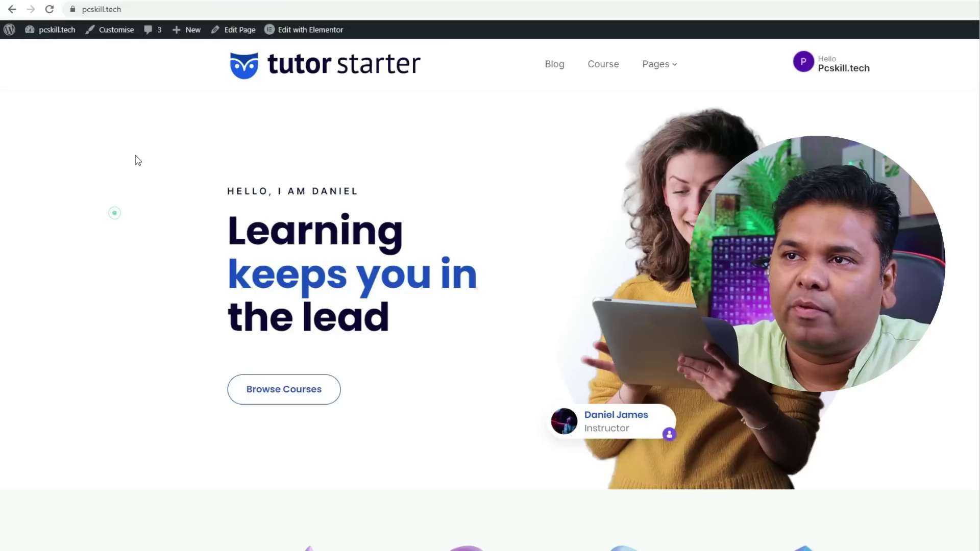
left_click(147, 11)
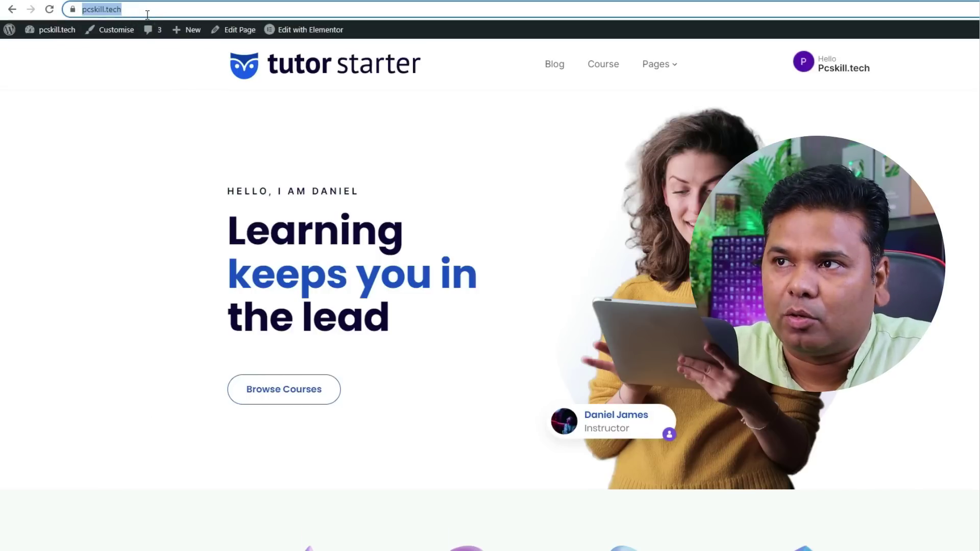
type("https://pcskill.tech/")
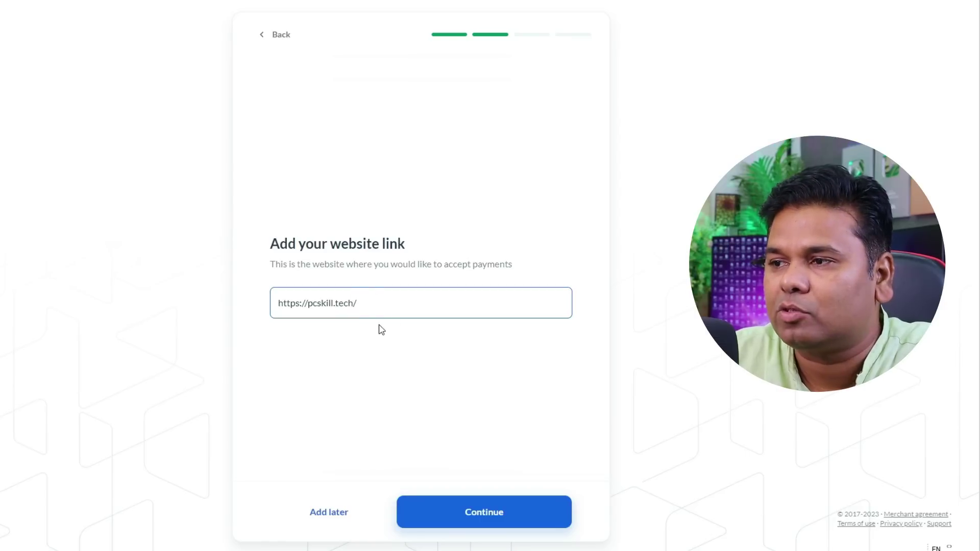
key("BackSpace")
left_click(475, 514)
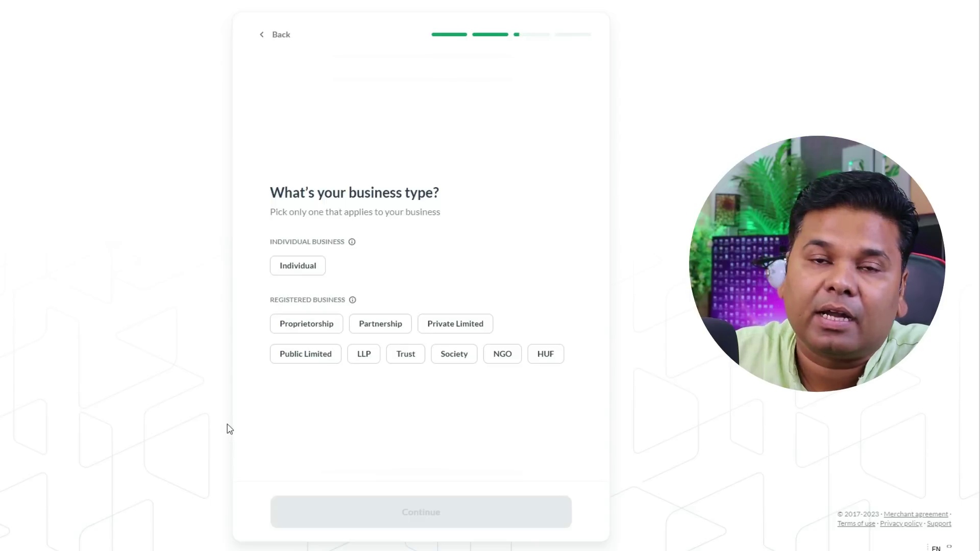
Register as an Individual business and enter the PAN number and the name on the PAN.
left_click(303, 272)
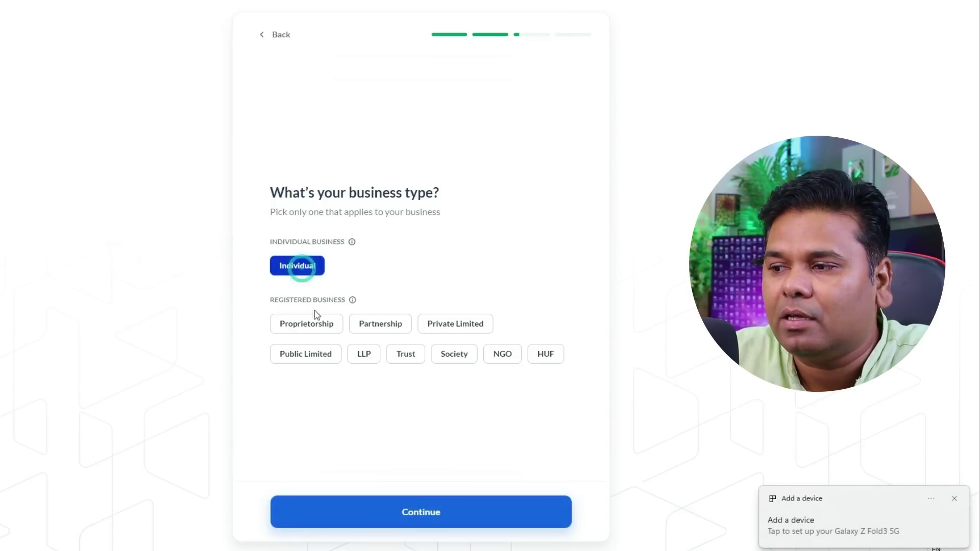
left_click(404, 515)
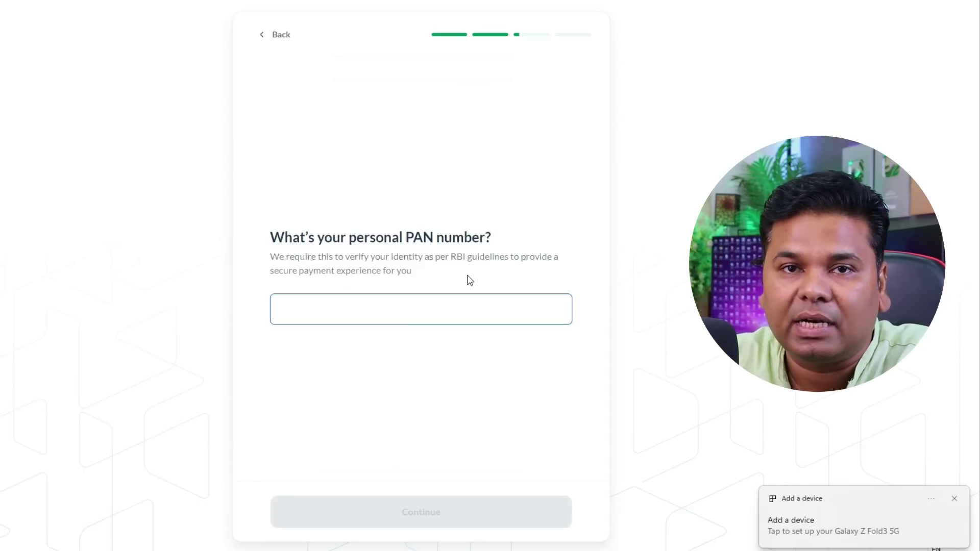
key("ctrl+v")
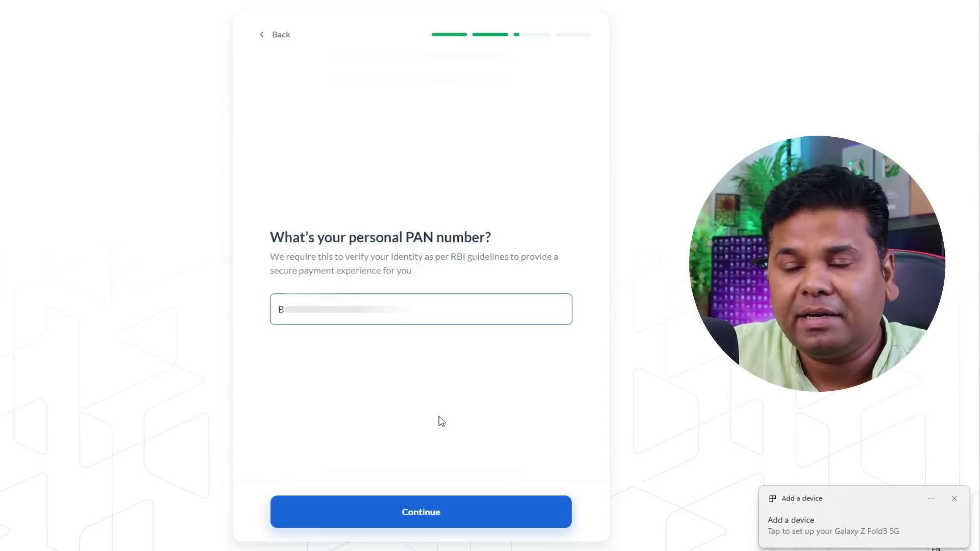
left_click(420, 509)
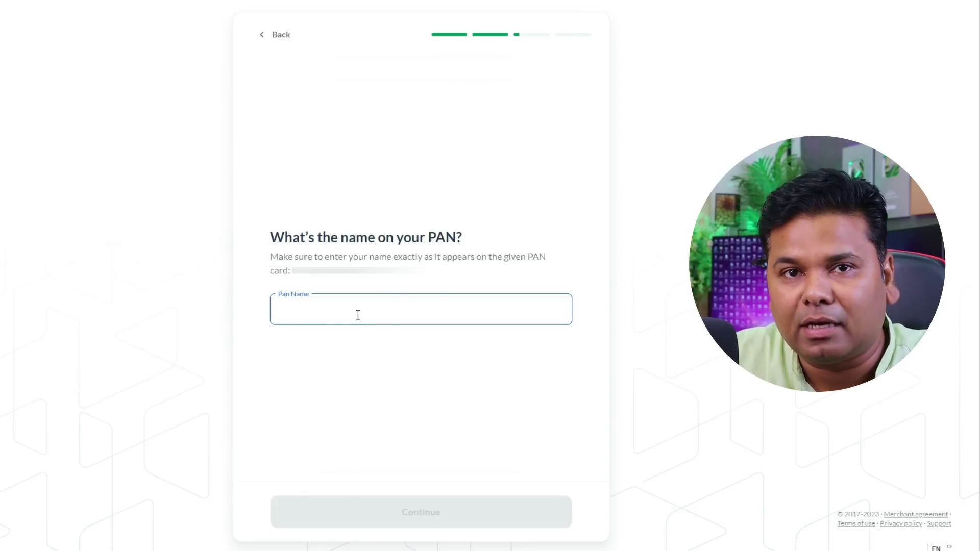
type("Abhimanyu bhardwaj")
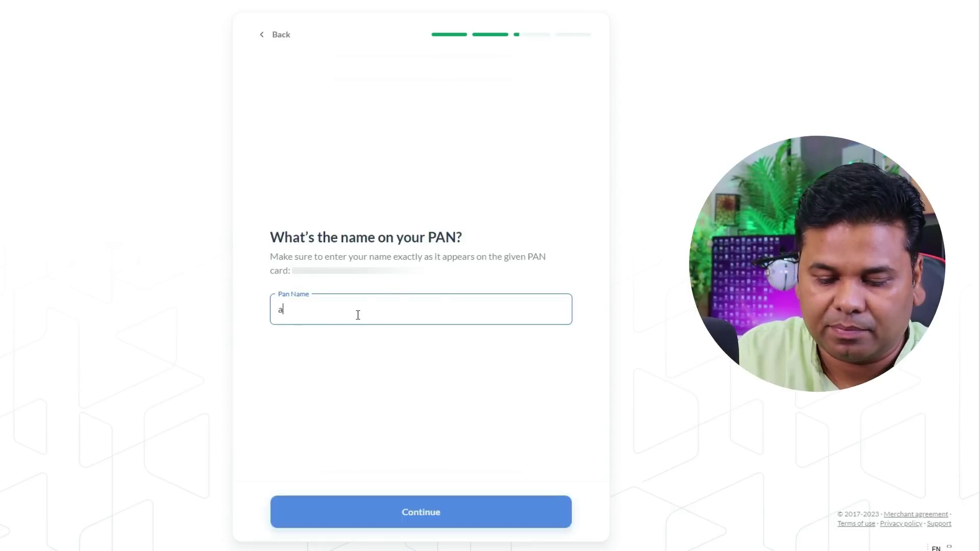
left_click(422, 511)
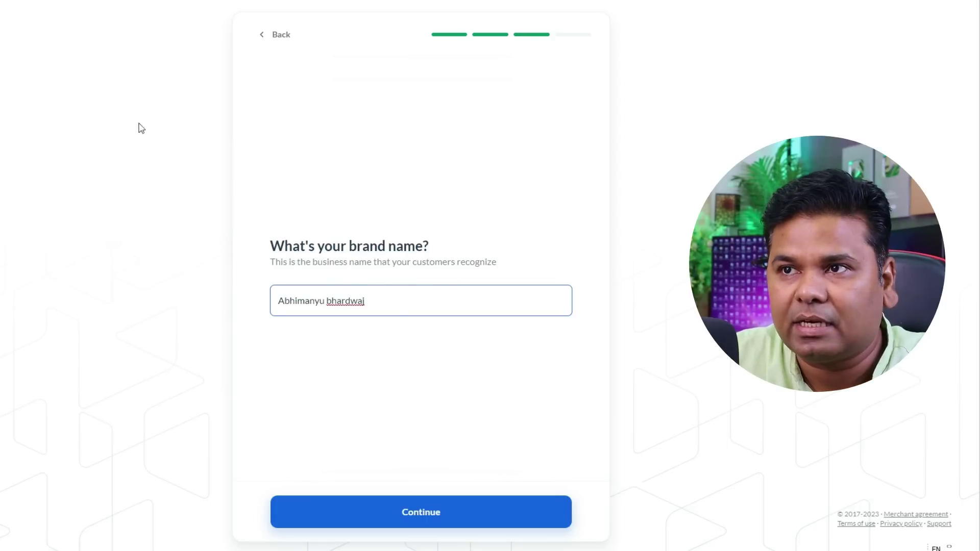
Replace the prefilled brand name with PC Skill Tech and submit it.
key("BackSpace")
key("BackSpace")
key("BackSpace")
key("BackSpace")
key("BackSpace")
key("BackSpace")
key("BackSpace")
key("BackSpace")
key("BackSpace")
key("BackSpace")
key("BackSpace")
key("BackSpace")
key("BackSpace")
key("BackSpace")
key("BackSpace")
key("BackSpace")
key("BackSpace")
key("BackSpace")
type("c")
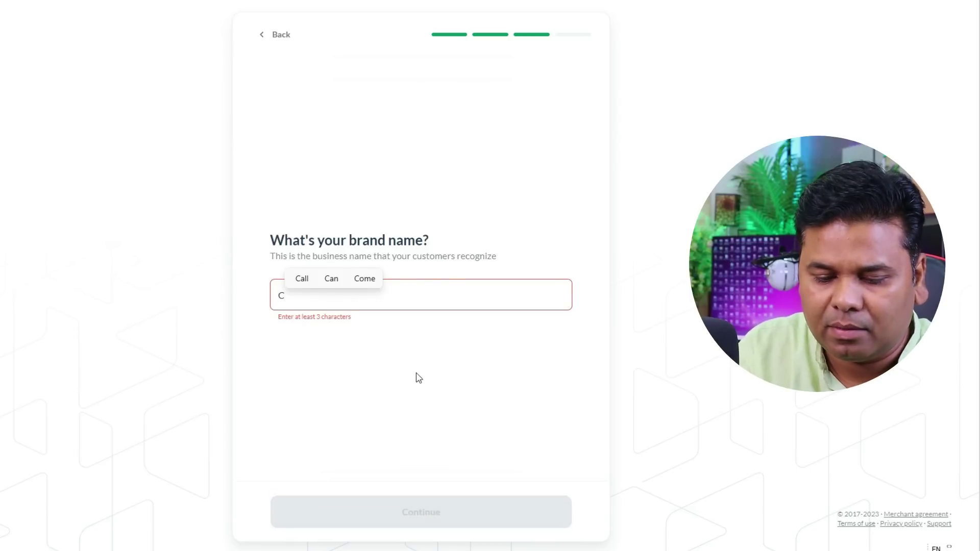
key("BackSpace")
type("PC Skill Tech")
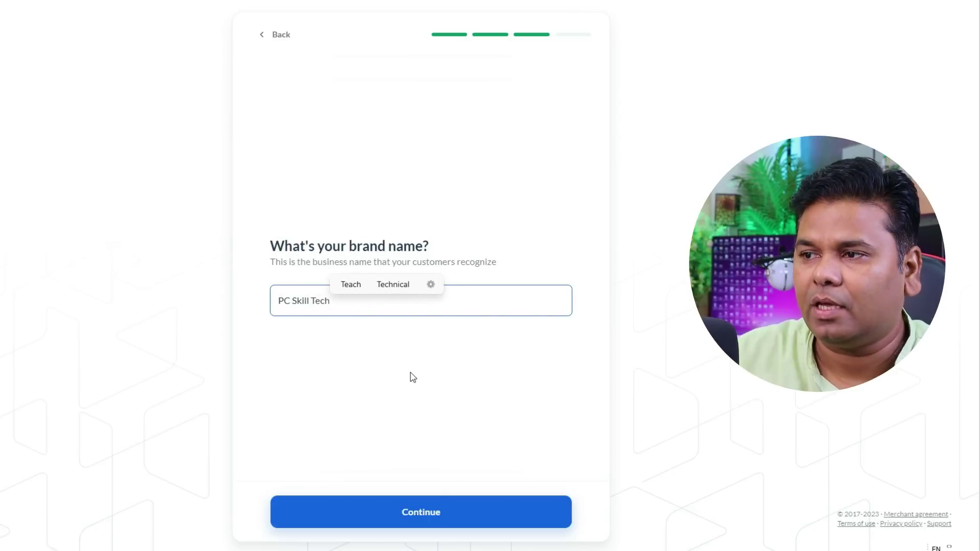
left_click(330, 366)
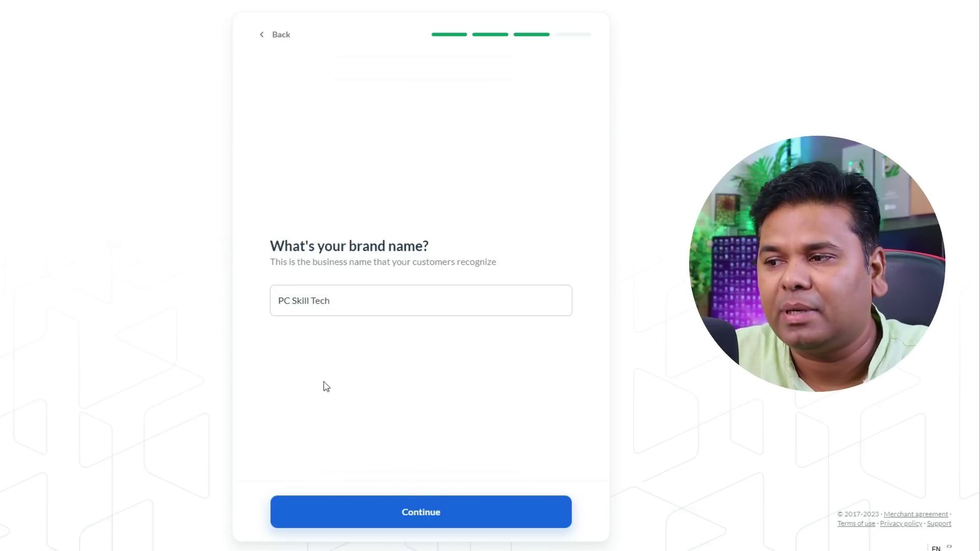
left_click(445, 513)
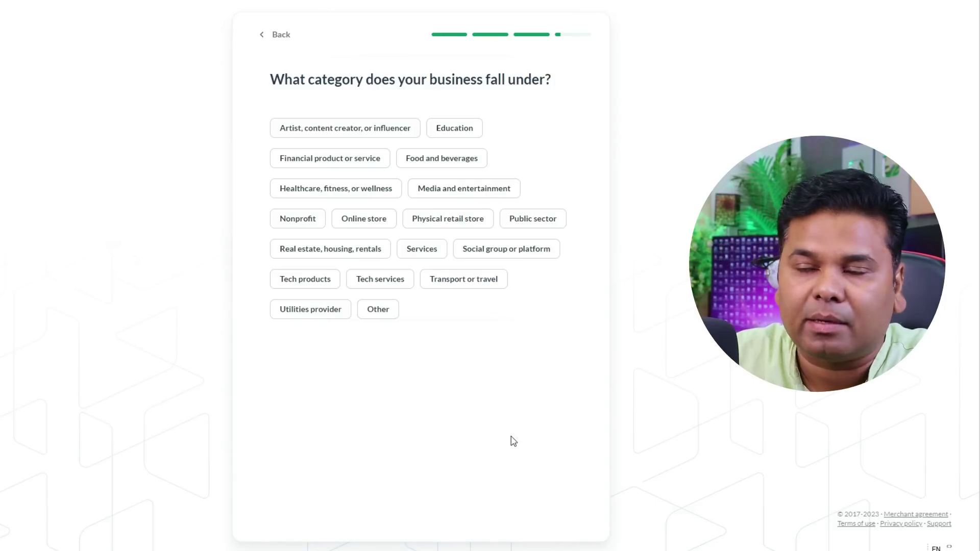
Choose Education > Professional course as the category and None of the above for trade categories.
left_click(457, 128)
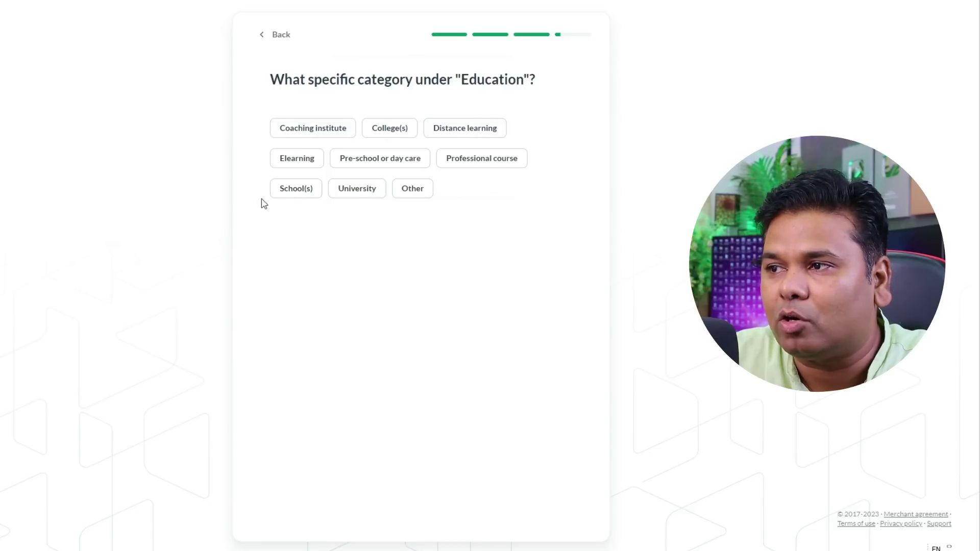
left_click(474, 164)
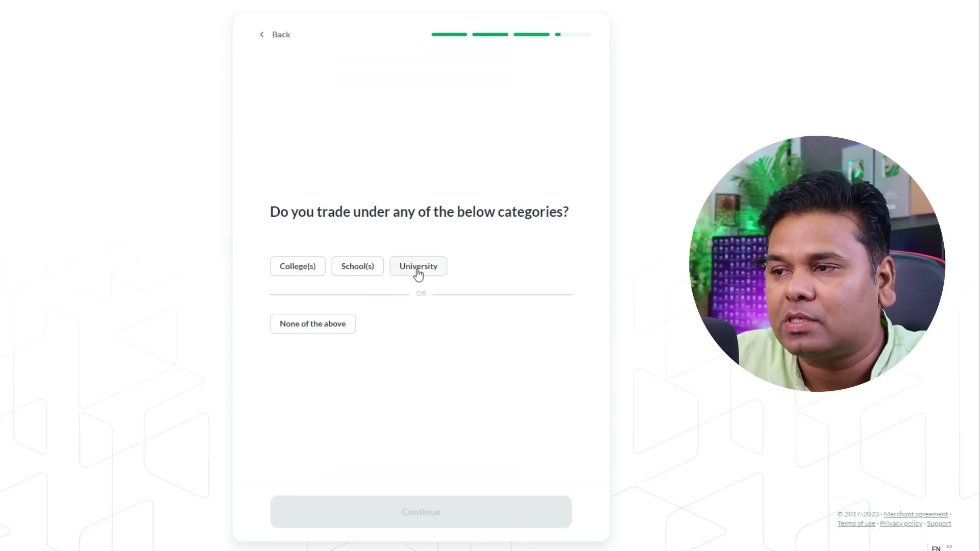
left_click(306, 330)
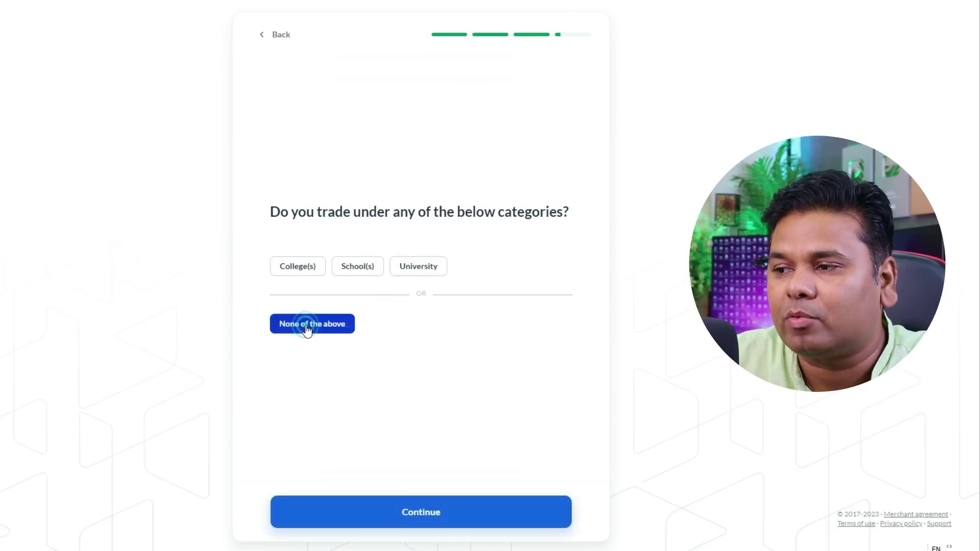
left_click(425, 520)
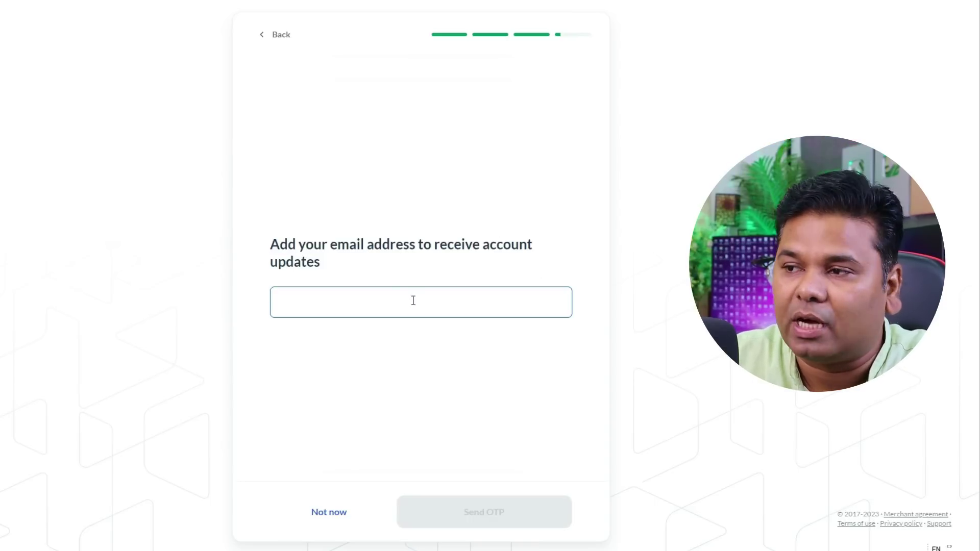
Enter the account e-mail and verify it with the one-time code copied from Gmail.
key("ctrl+v")
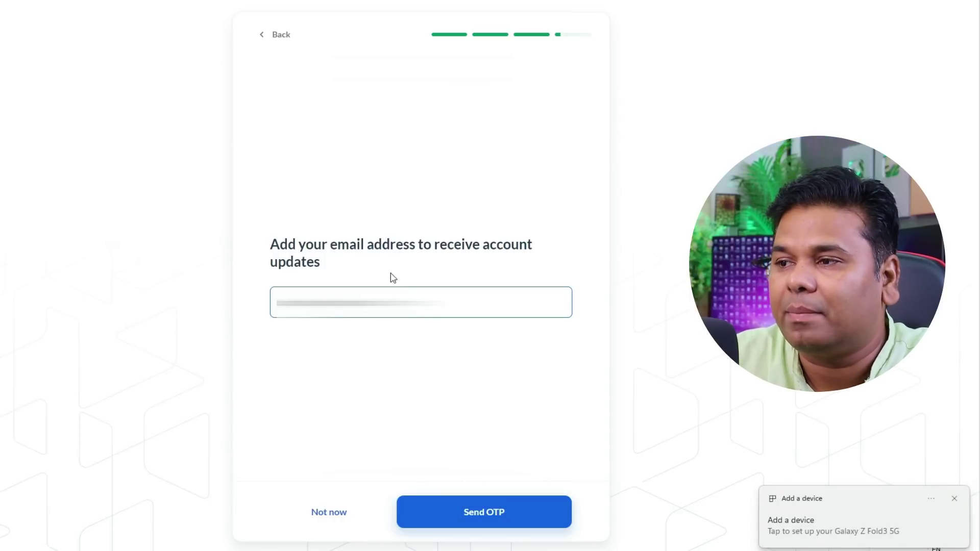
left_click(479, 513)
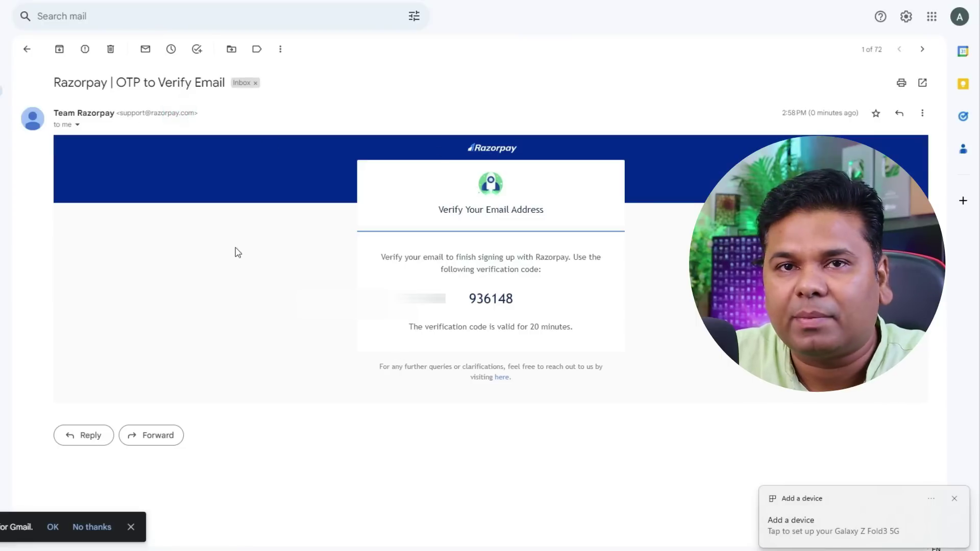
left_click_drag(516, 300, 444, 305)
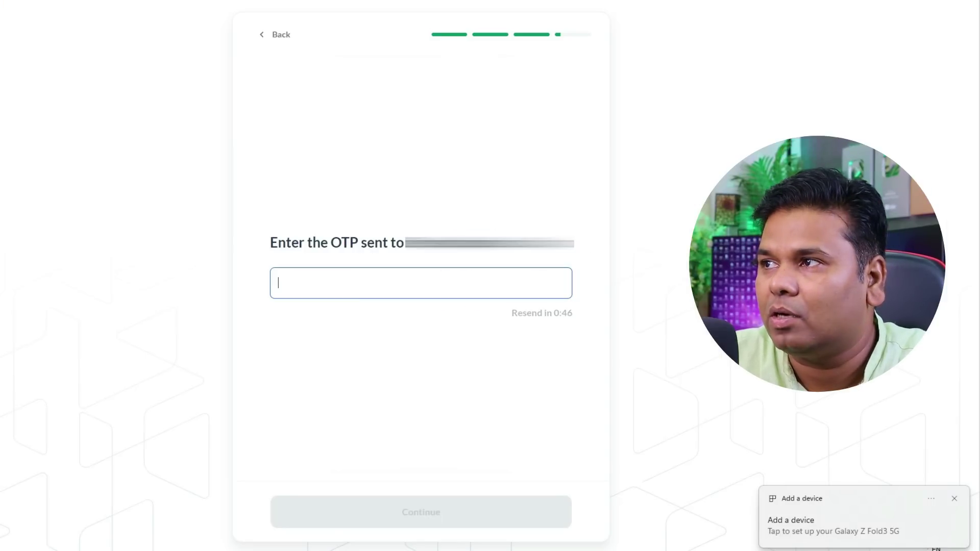
key("ctrl+v")
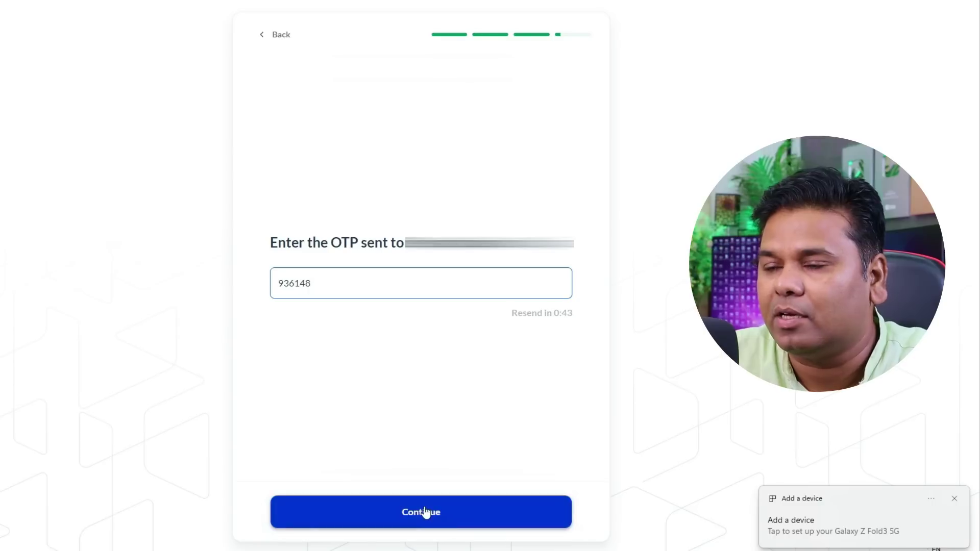
left_click(426, 513)
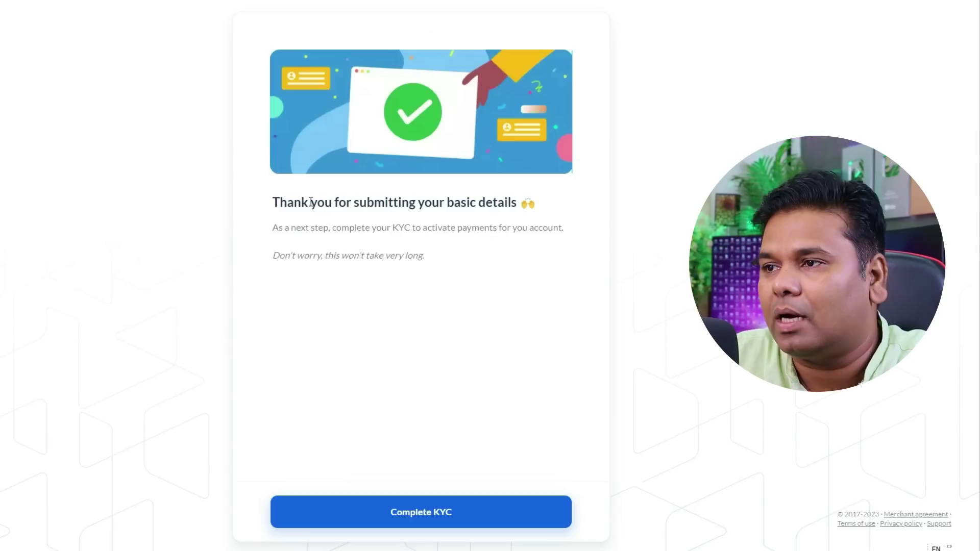
Review the Razorpay KYC sections for bank details, identity proof and business address.
left_click(445, 523)
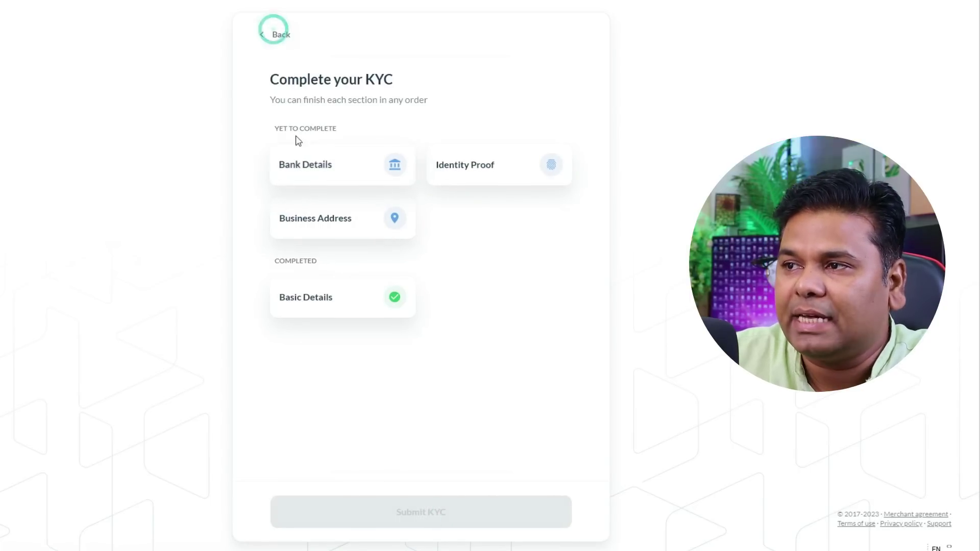
left_click(325, 179)
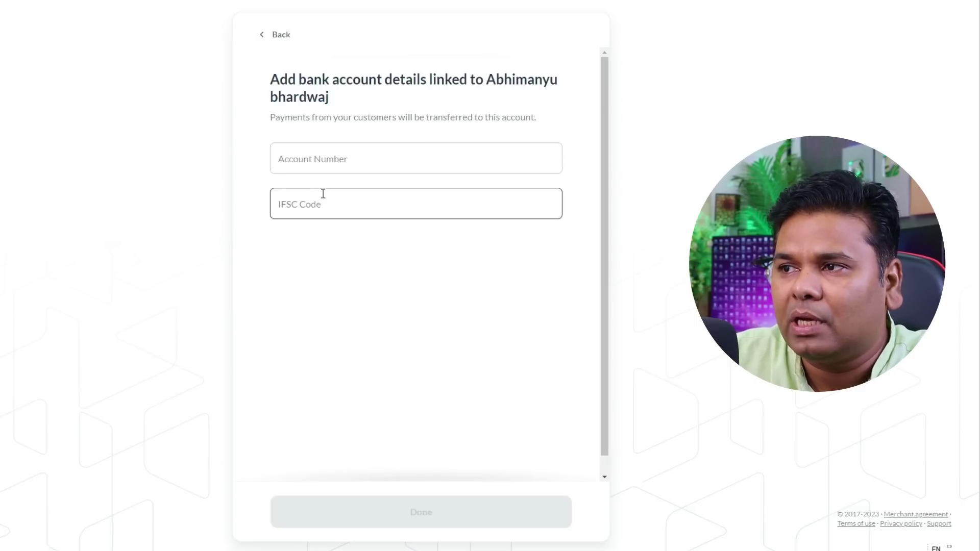
left_click(261, 34)
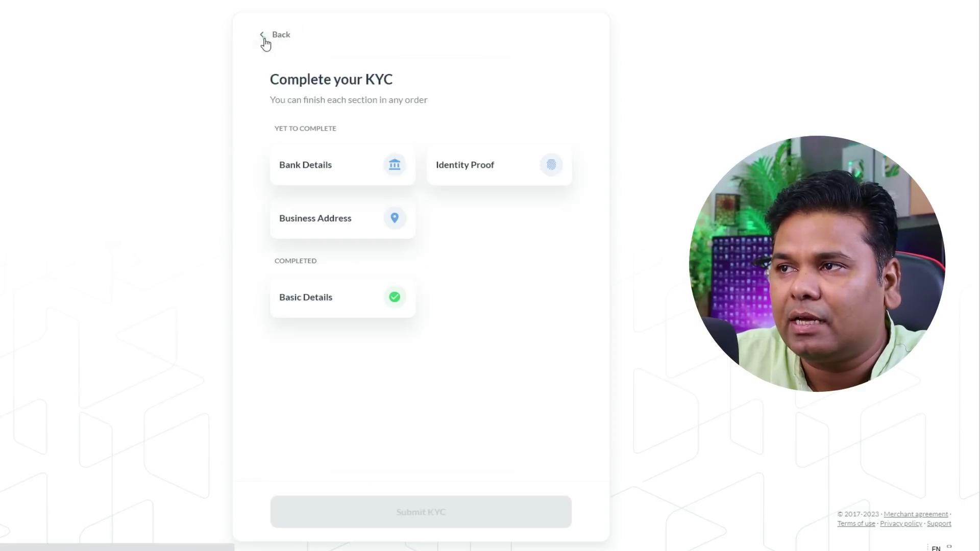
left_click(464, 169)
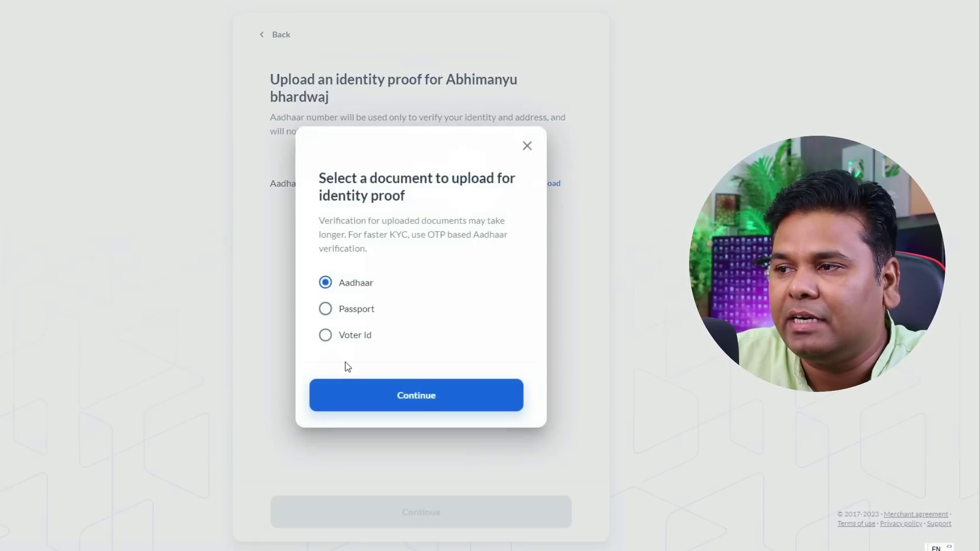
left_click(526, 147)
left_click(281, 36)
left_click(355, 233)
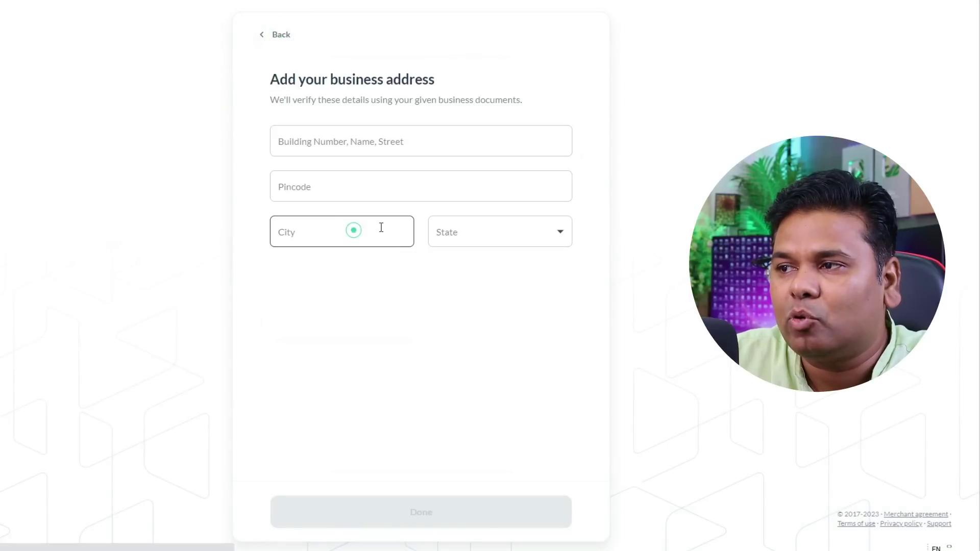
left_click(278, 37)
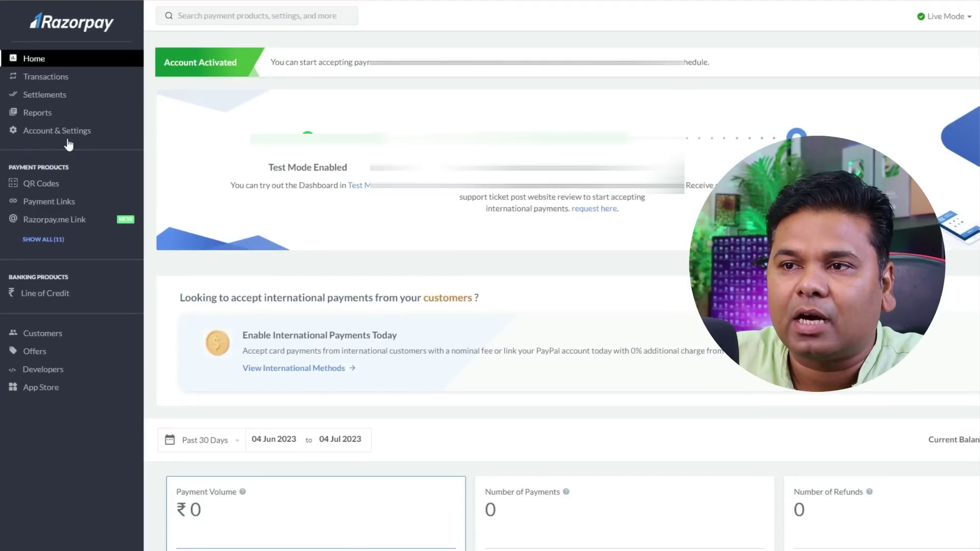
Regenerate the Razorpay live API key, verifying with the SMS code, and select the new Key Id.
left_click(68, 138)
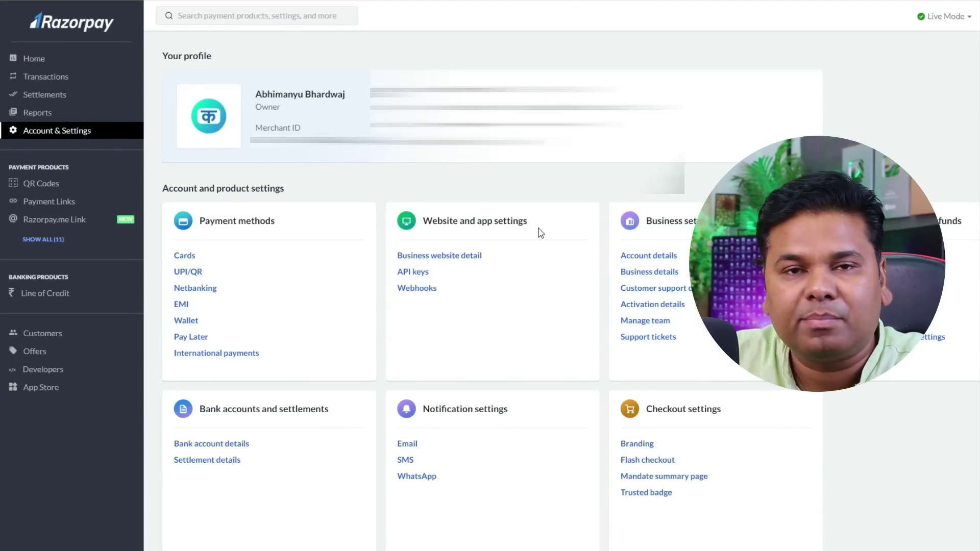
left_click(411, 276)
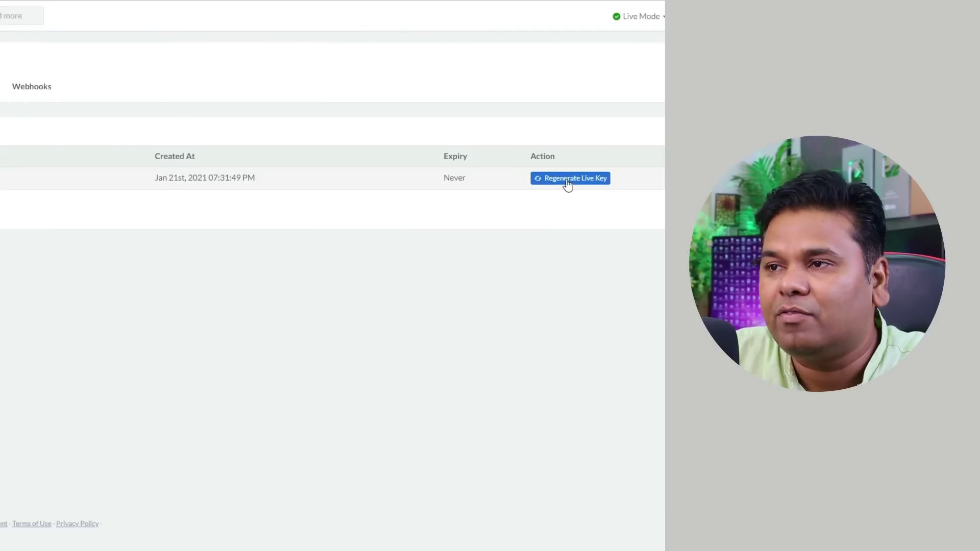
left_click(567, 183)
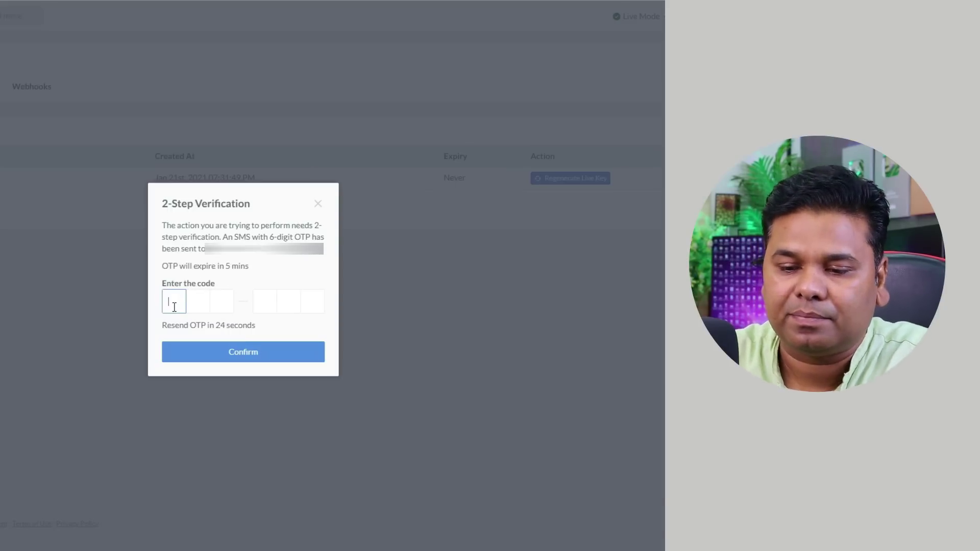
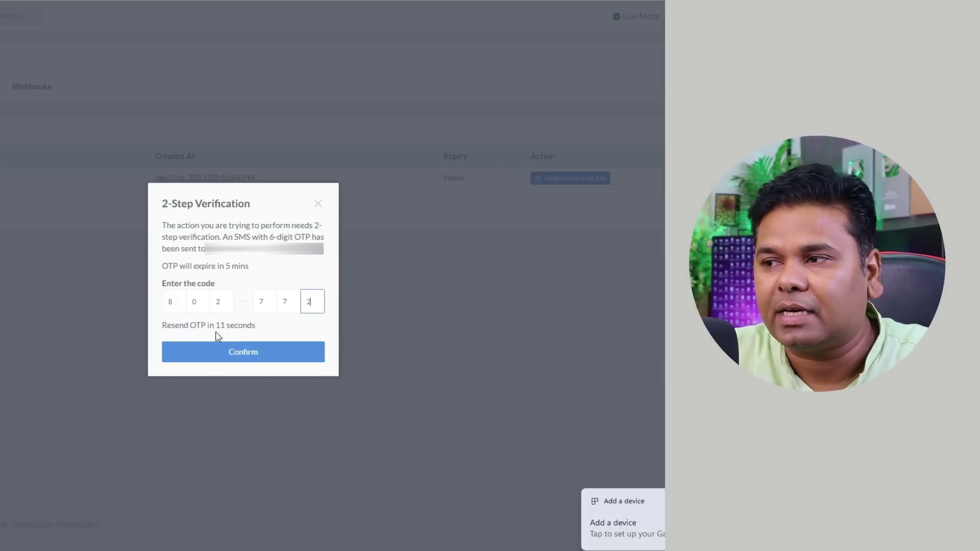
left_click(244, 357)
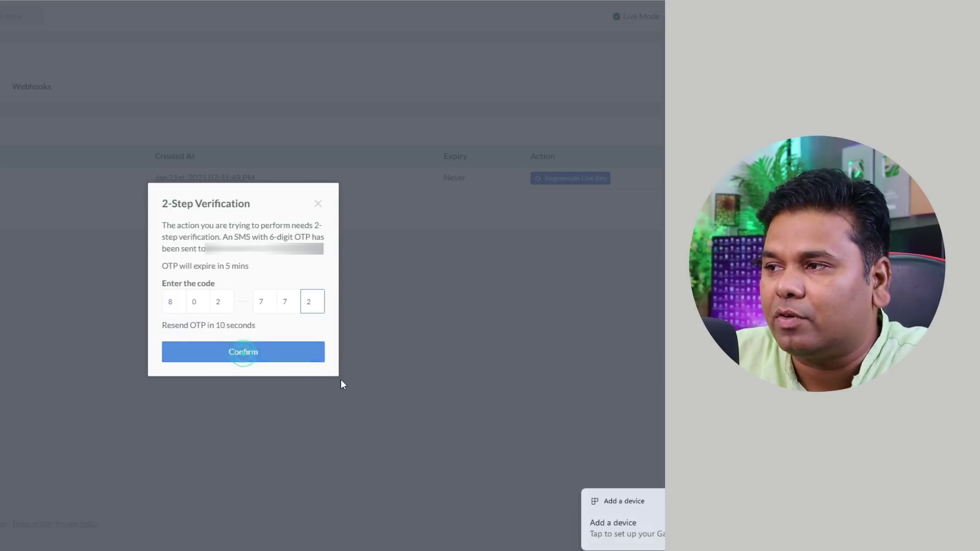
left_click(286, 352)
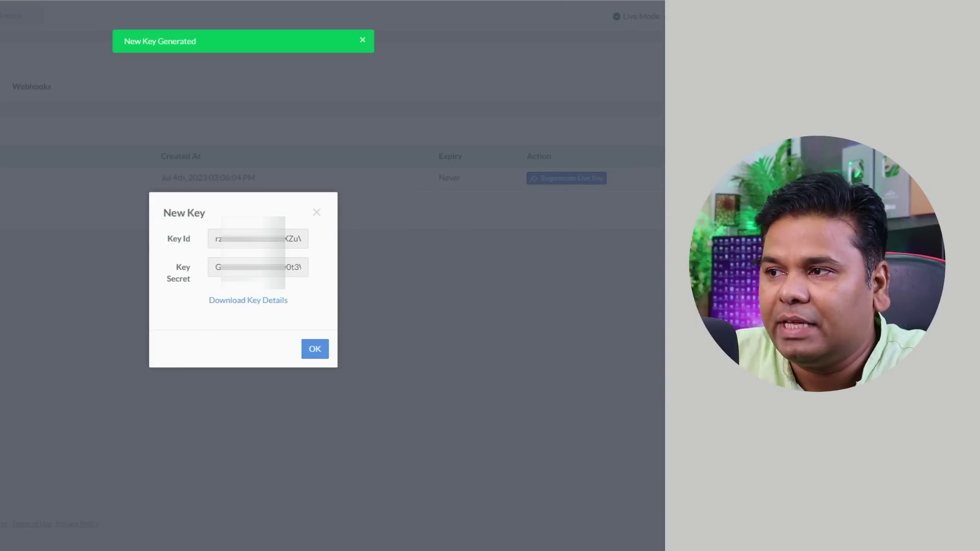
double_click(213, 238)
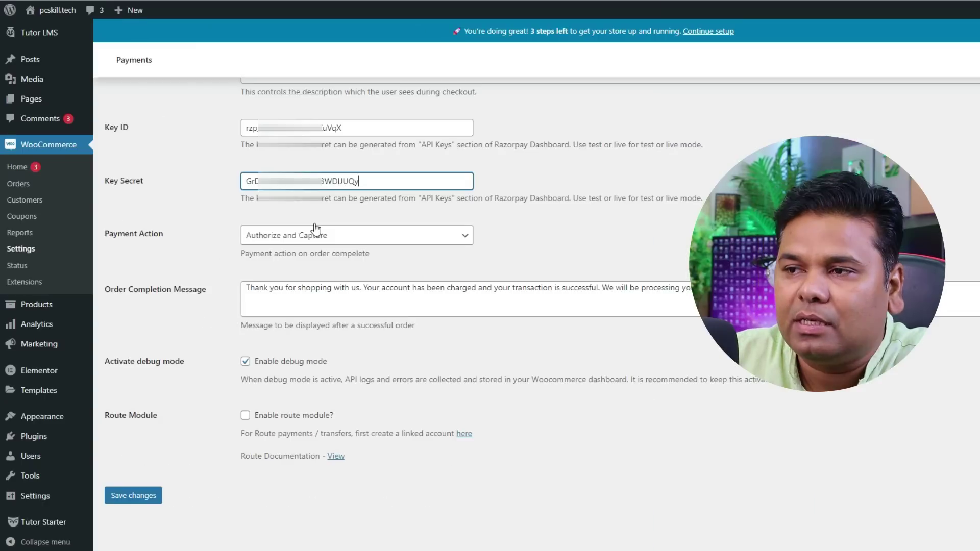
Save the Razorpay gateway settings with the new Key ID and Key Secret.
left_click(147, 504)
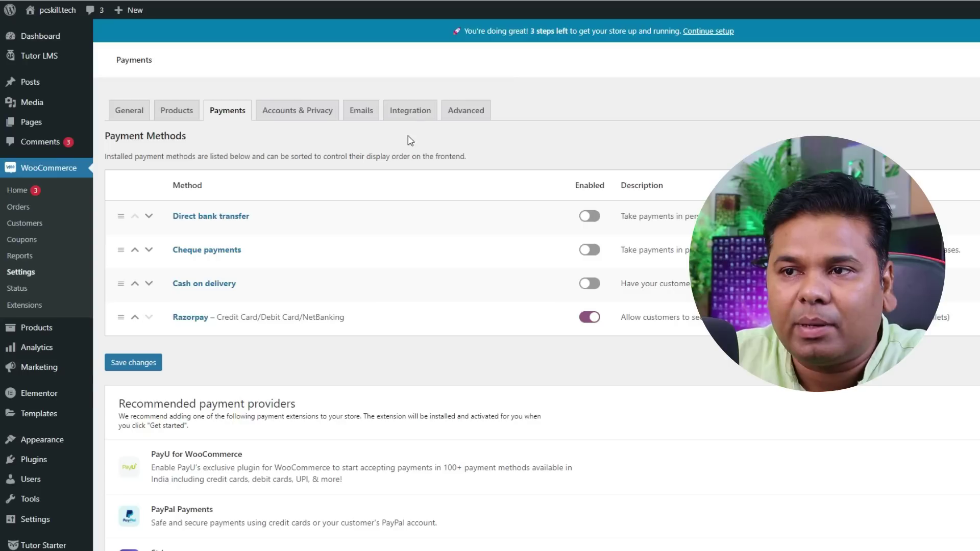
Start a new product named 'MS Word', marked virtual and for Tutor.
mouse_move(29, 335)
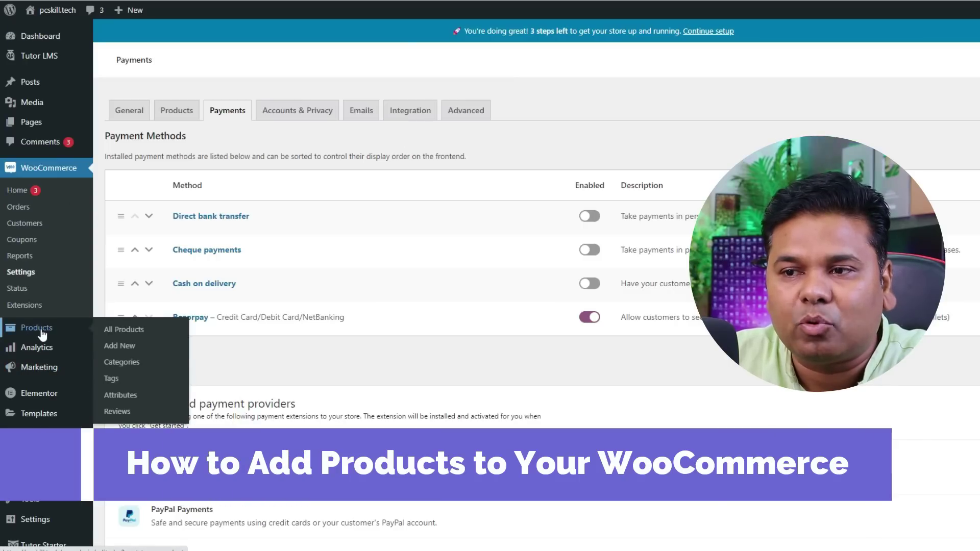
left_click(41, 331)
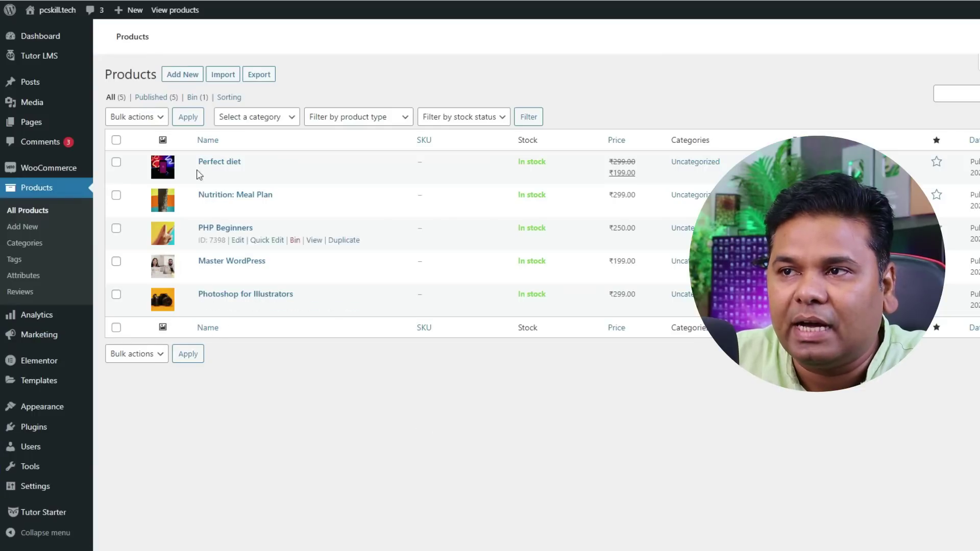
left_click(189, 102)
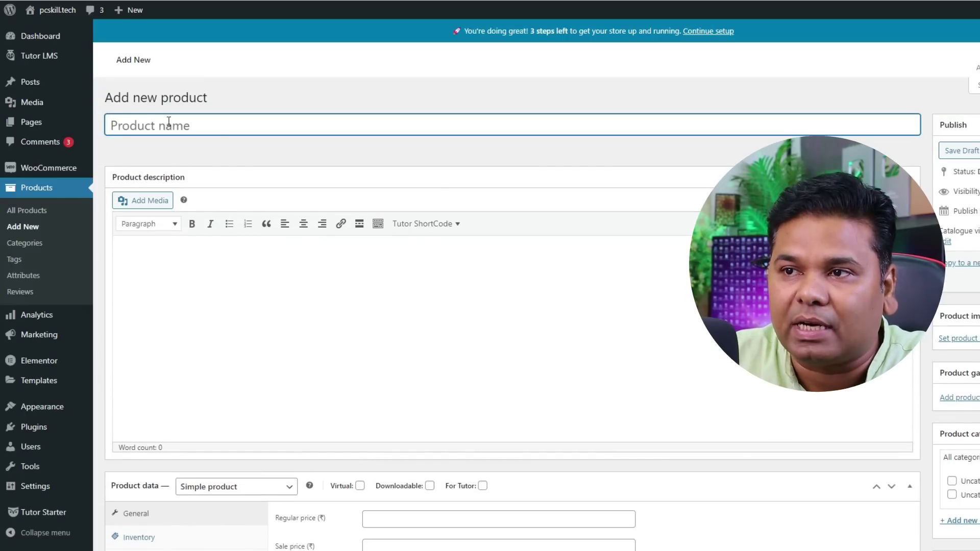
type("MS Word")
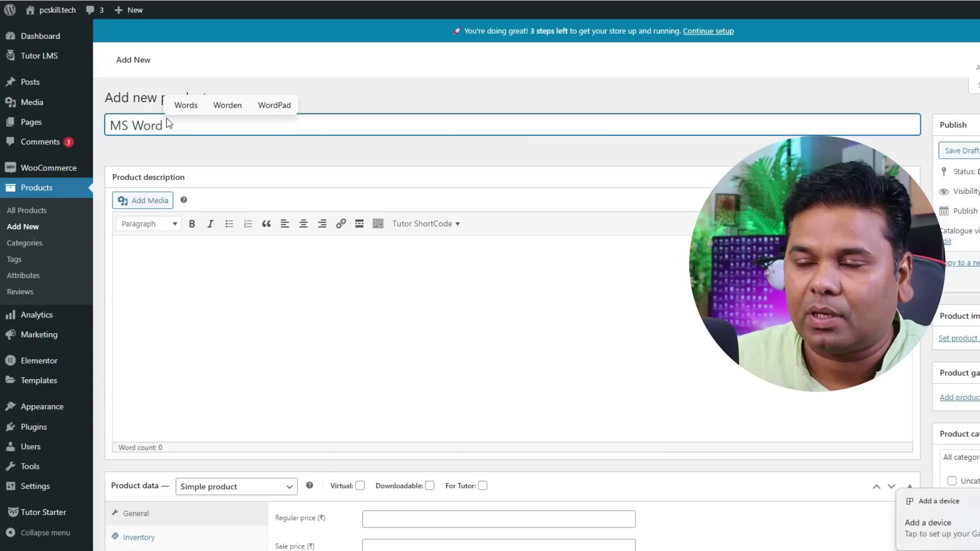
scroll(257, 342, "down", 3)
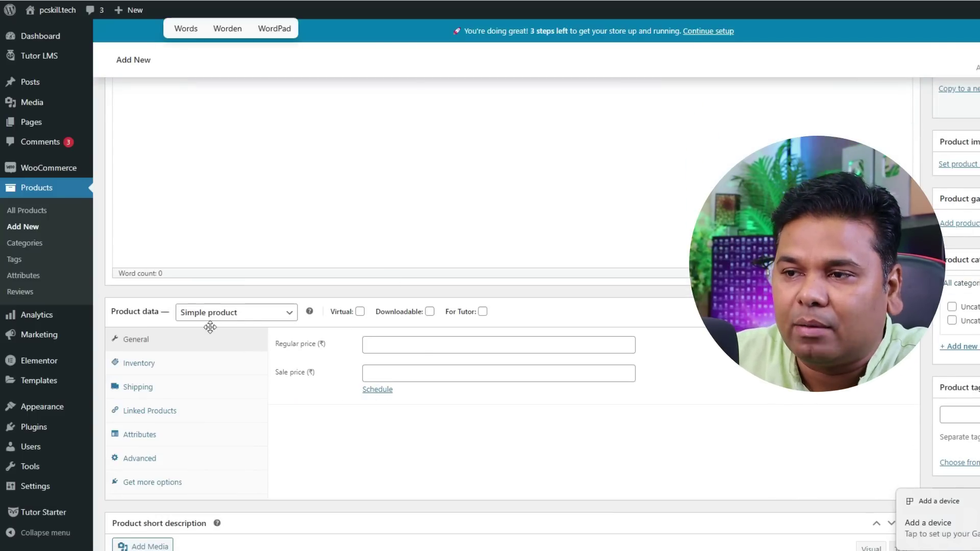
left_click(360, 311)
left_click(482, 311)
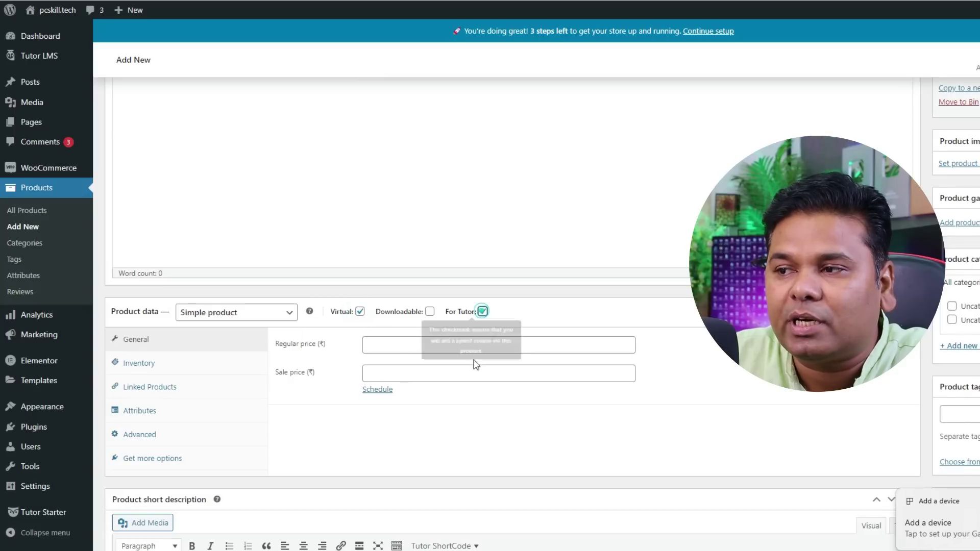
Give it a ₹99 regular price and a ₹10 sale price, then publish it.
left_click(394, 347)
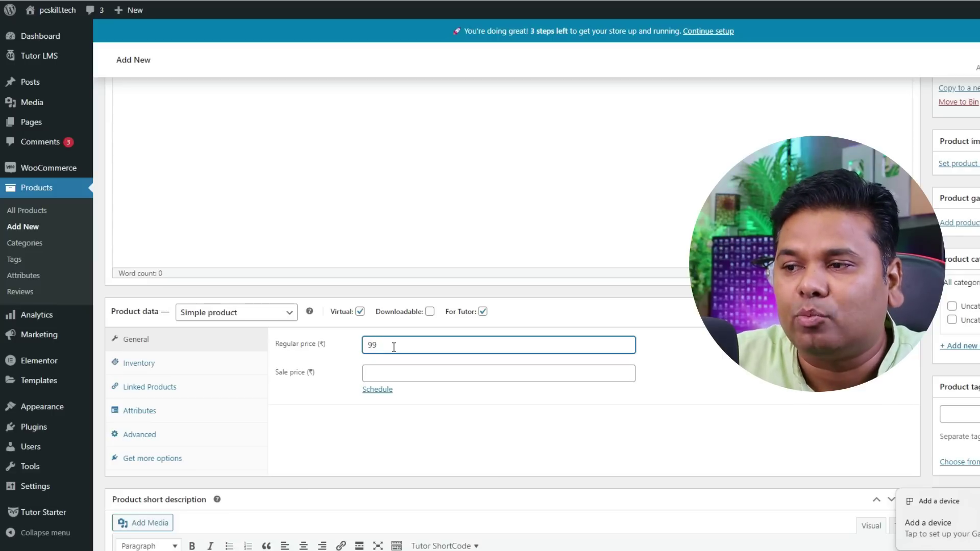
left_click(440, 422)
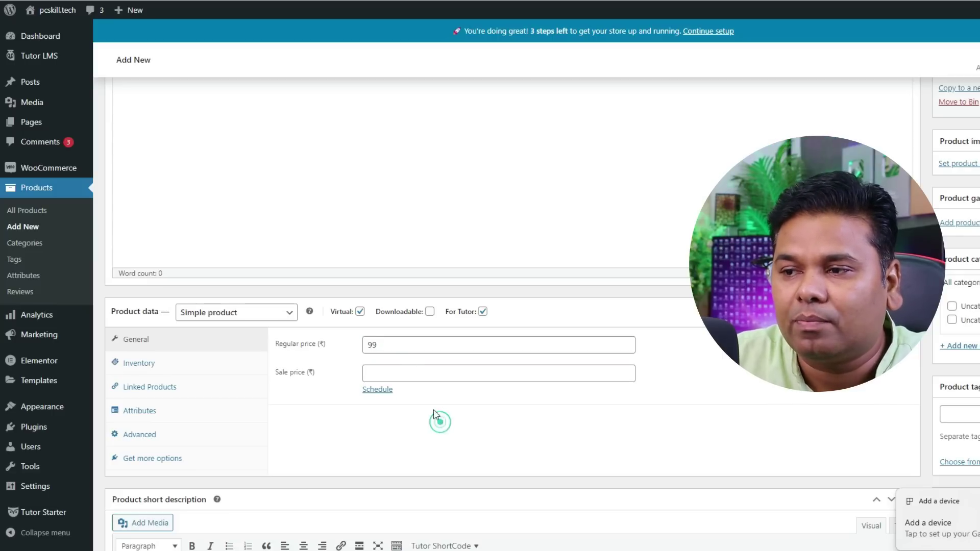
left_click(390, 371)
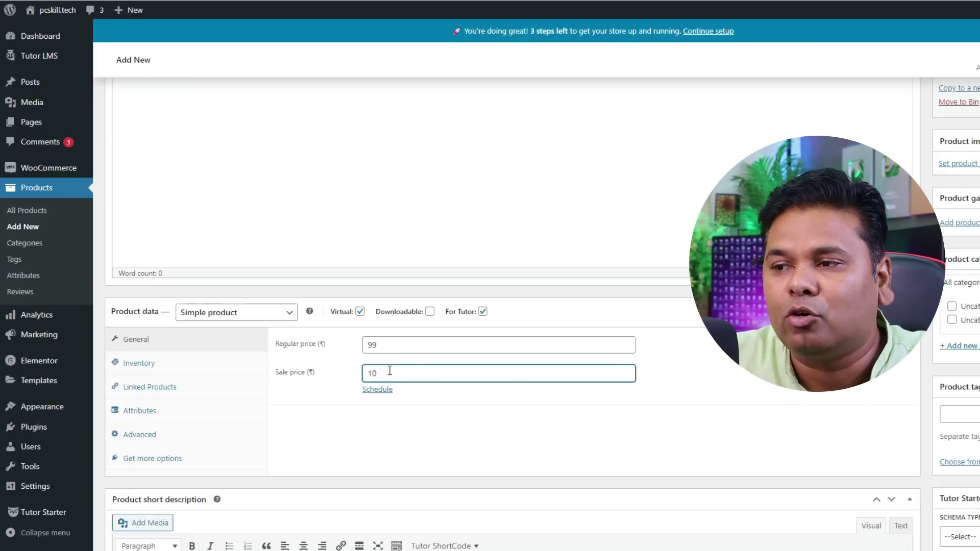
left_click(431, 432)
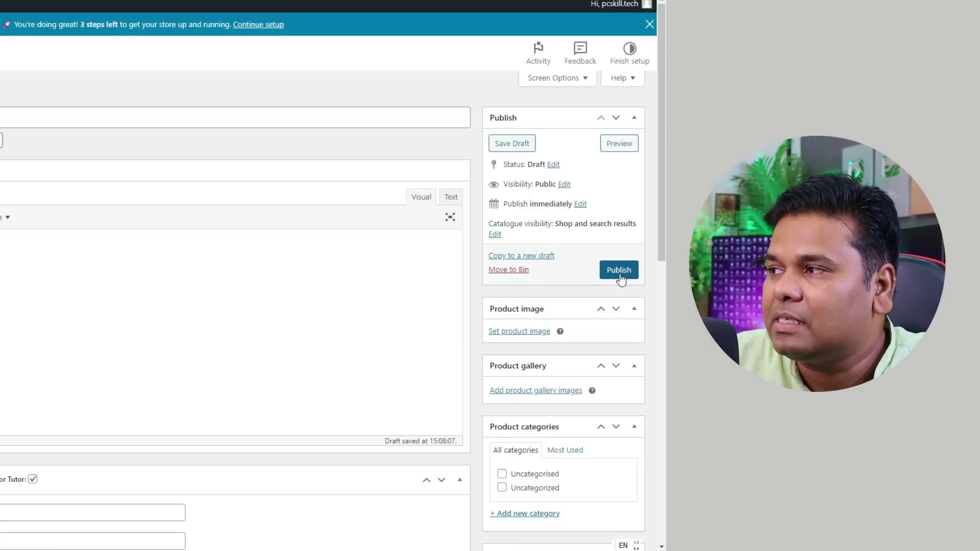
left_click(619, 271)
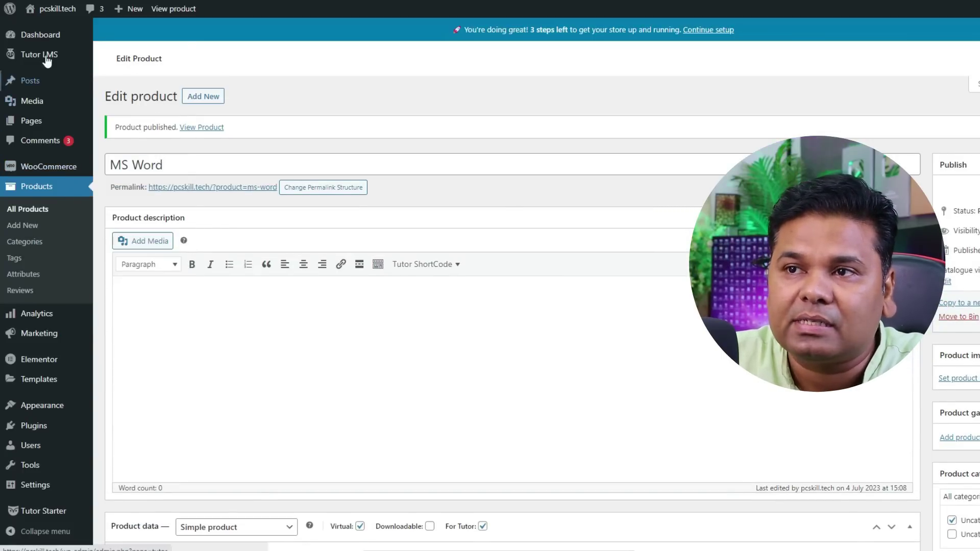
Open the MS Word Basic to Advance course from Tutor LMS Courses for editing.
mouse_move(48, 57)
left_click(131, 58)
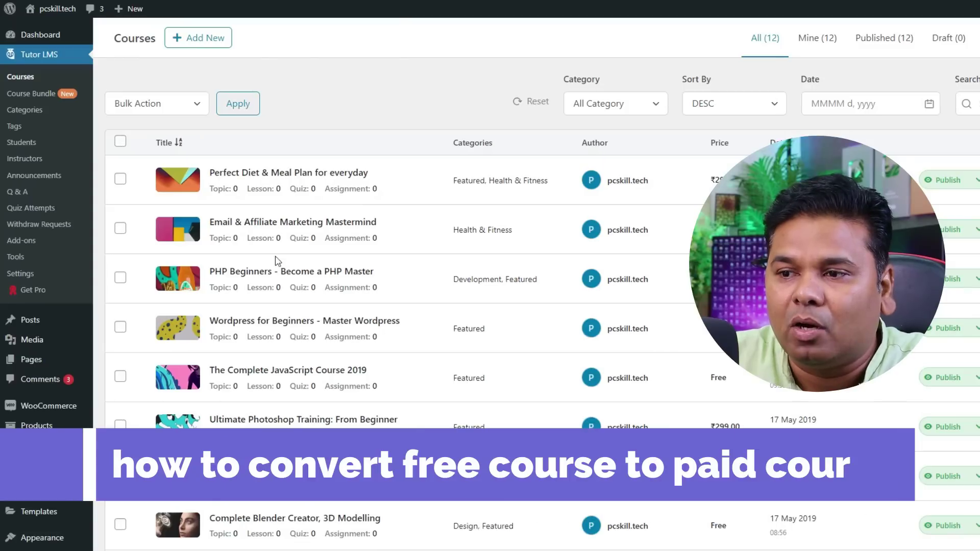
scroll(276, 258, "down", 5)
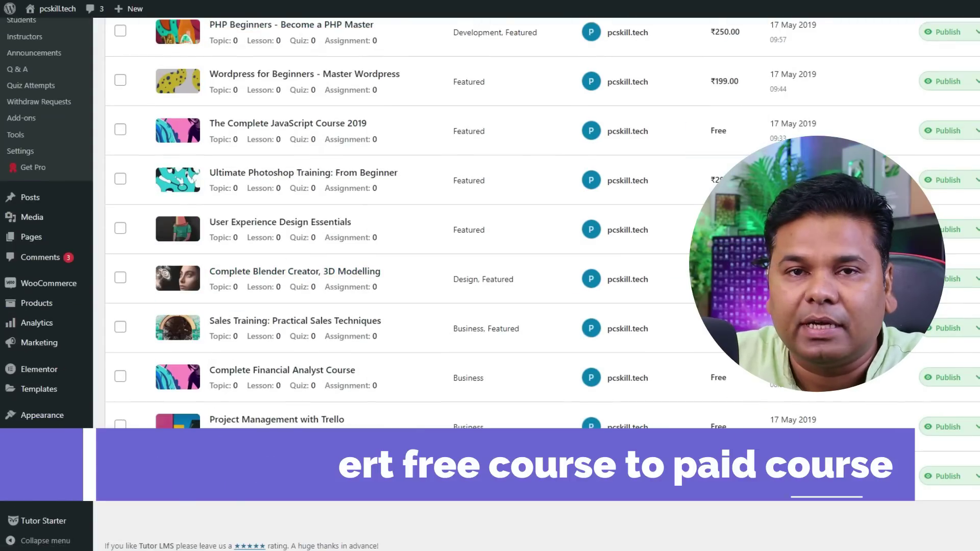
left_click(279, 474)
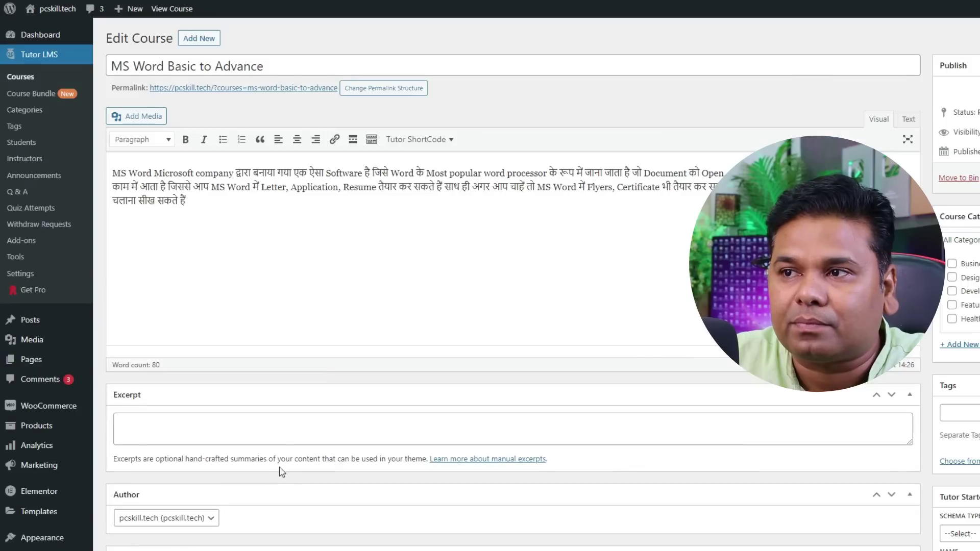
scroll(336, 326, "down", 8)
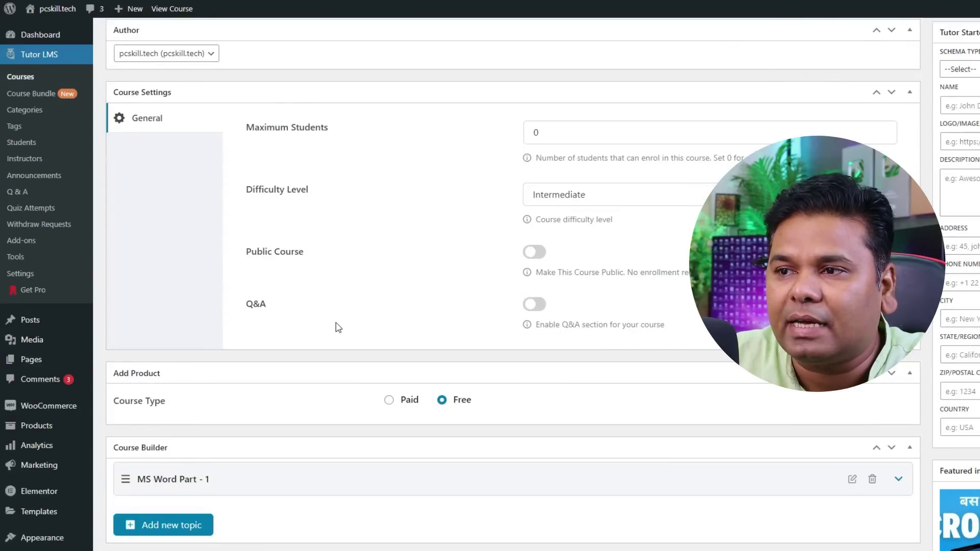
scroll(336, 326, "down", 3)
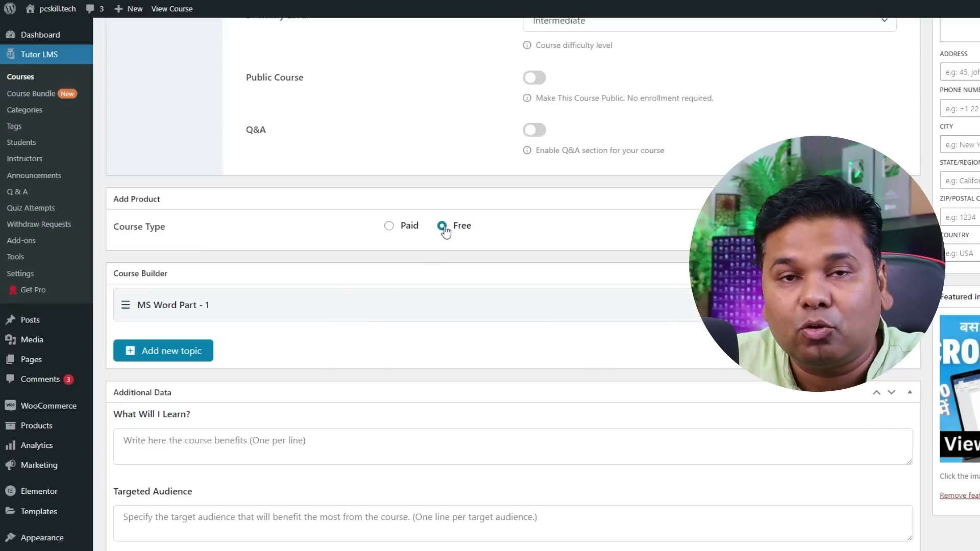
Make the course Paid, link it to the MS Word product, and update it.
left_click(389, 225)
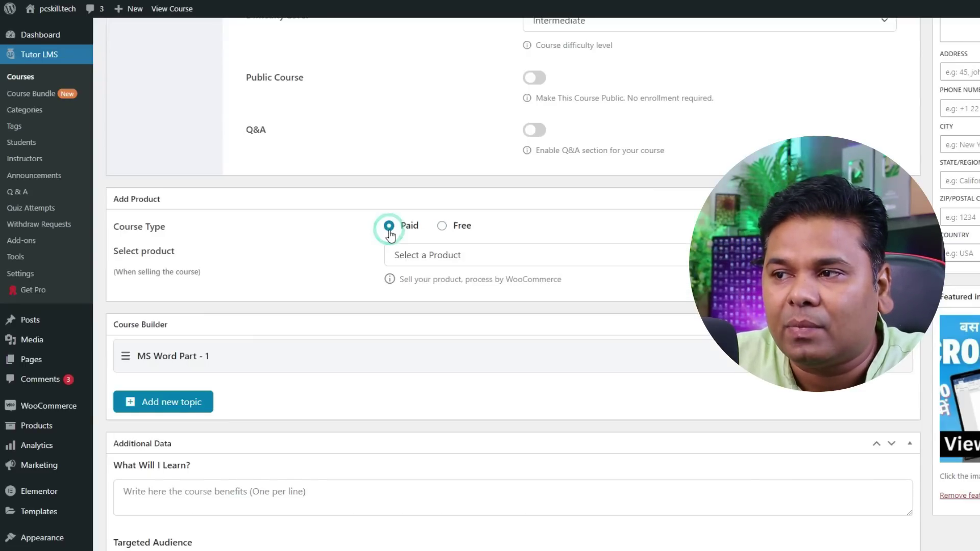
left_click(433, 265)
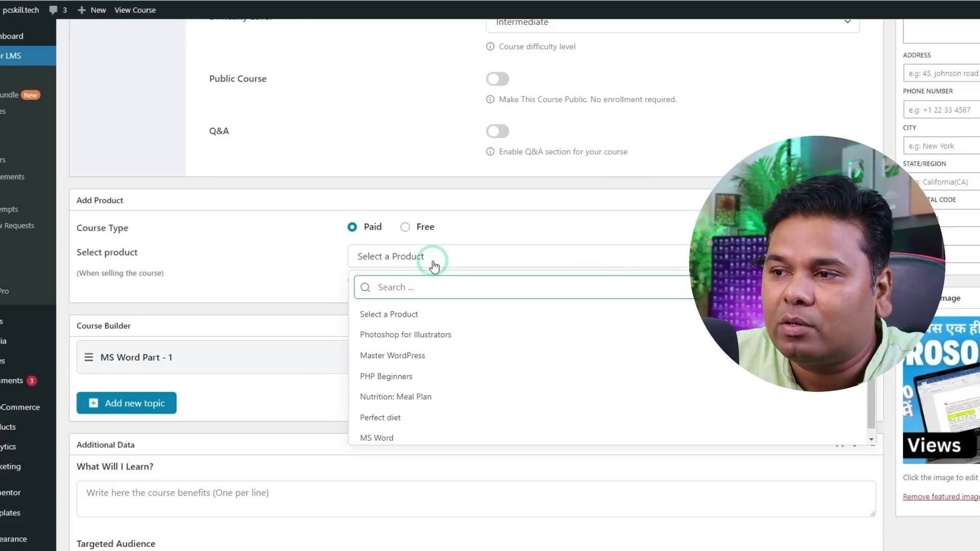
type("ms")
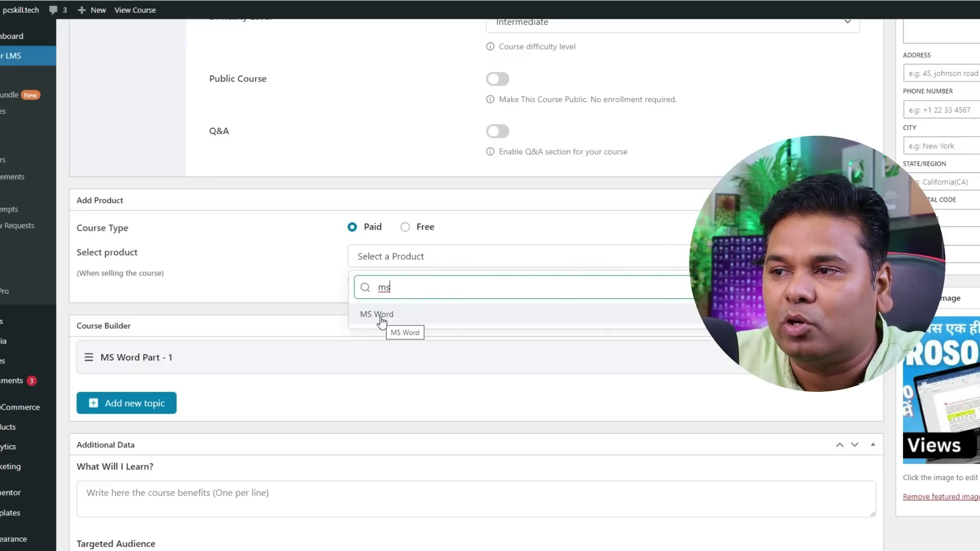
left_click(381, 322)
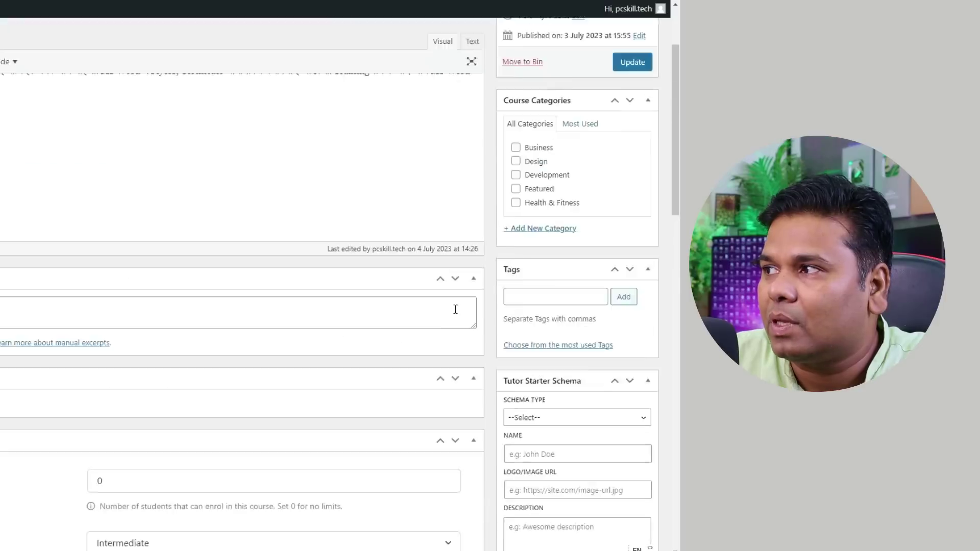
scroll(455, 308, "up", 3)
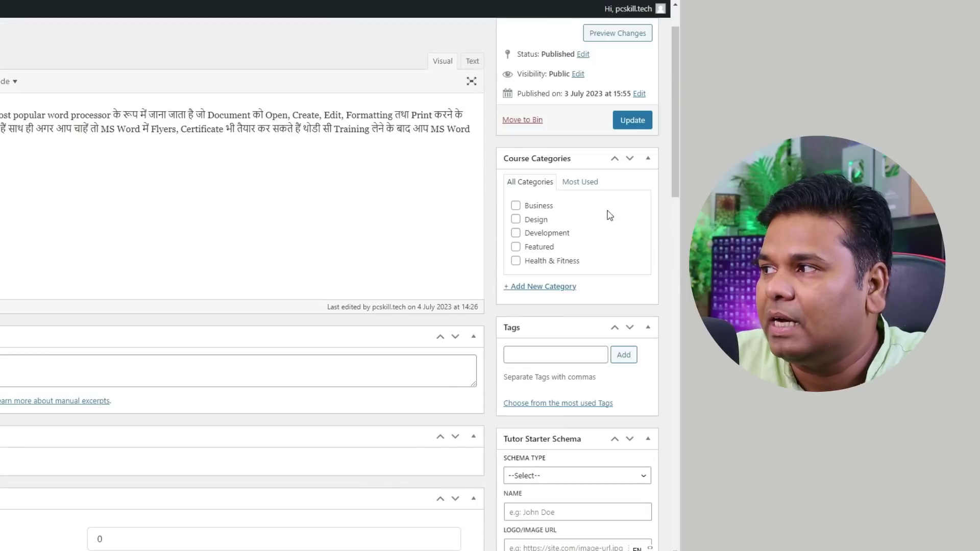
left_click(633, 178)
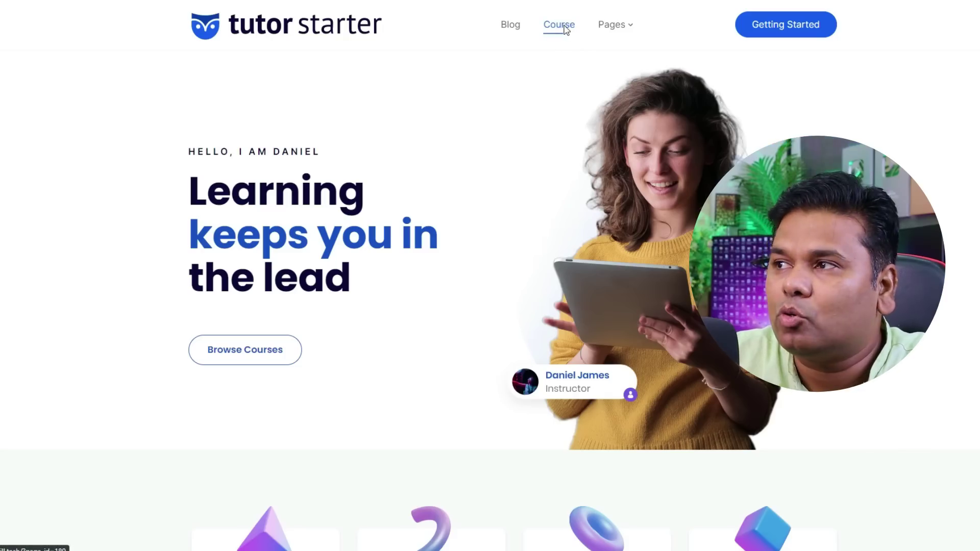
Open the MS Word Basic to Advance course page from the site's course catalogue.
left_click(561, 26)
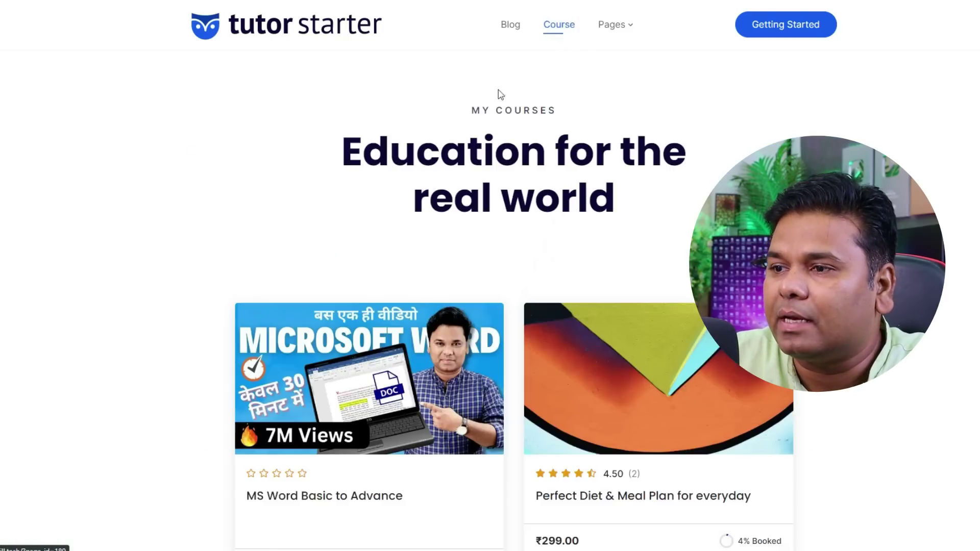
scroll(499, 95, "down", 5)
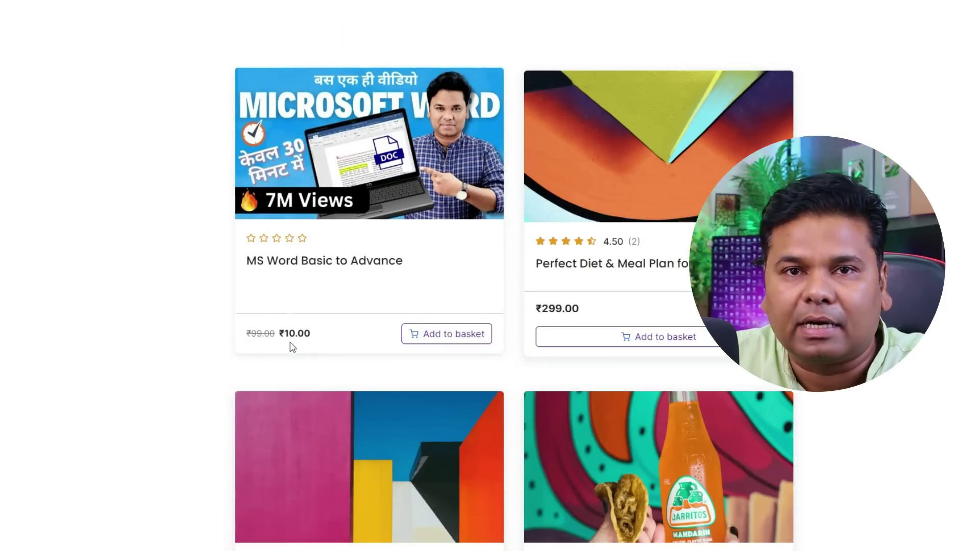
left_click(329, 262)
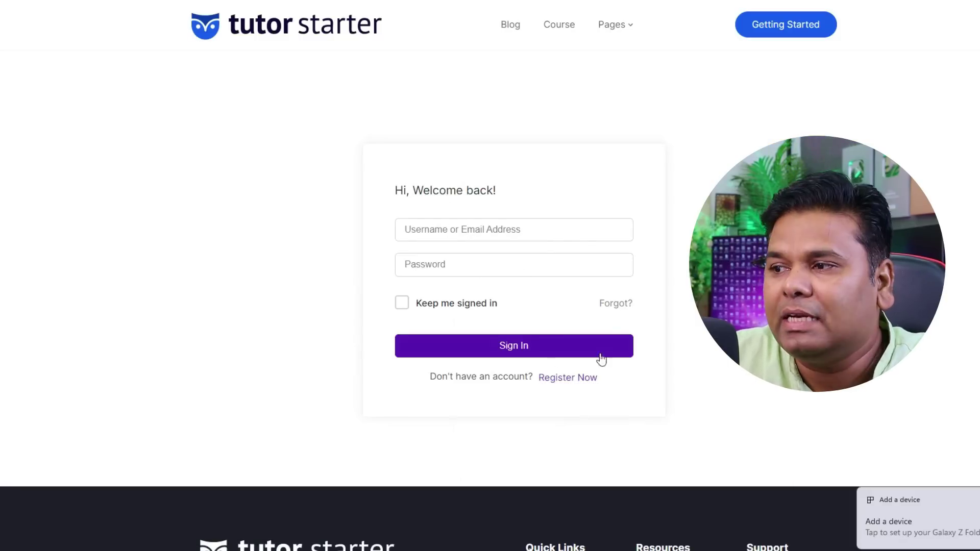
Register a student account with autofilled details and suggested password, then add the course to the basket.
left_click(576, 380)
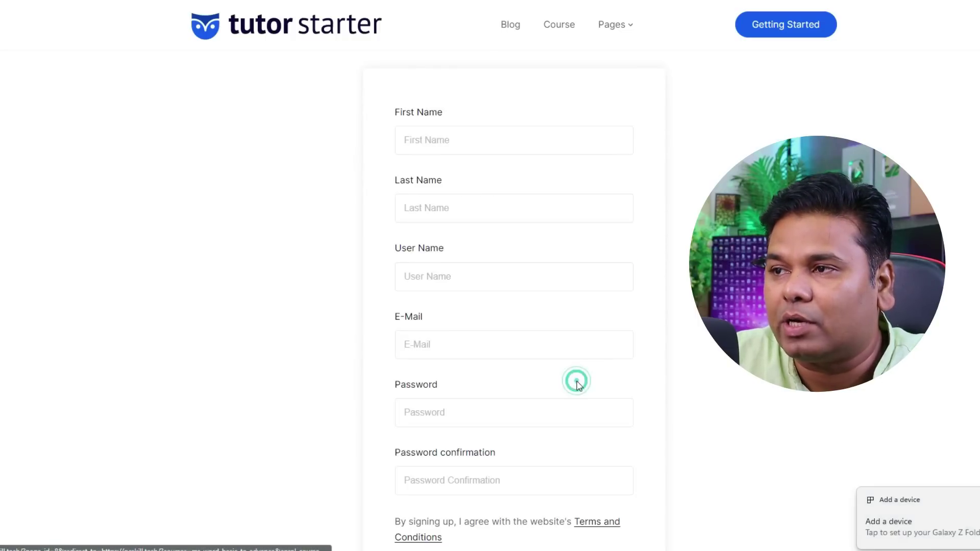
key("Down")
key("Return")
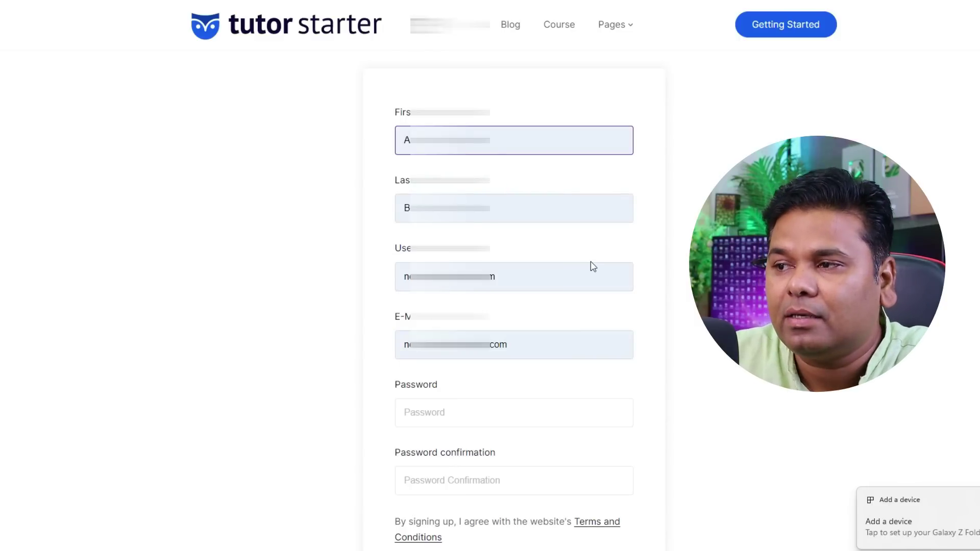
scroll(593, 266, "down", 3)
left_click(514, 238)
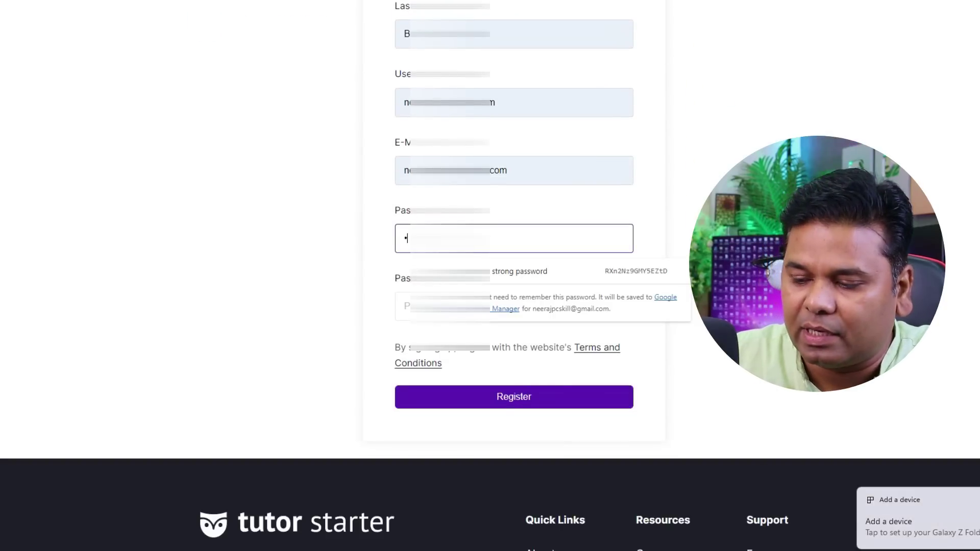
left_click(540, 271)
left_click(516, 395)
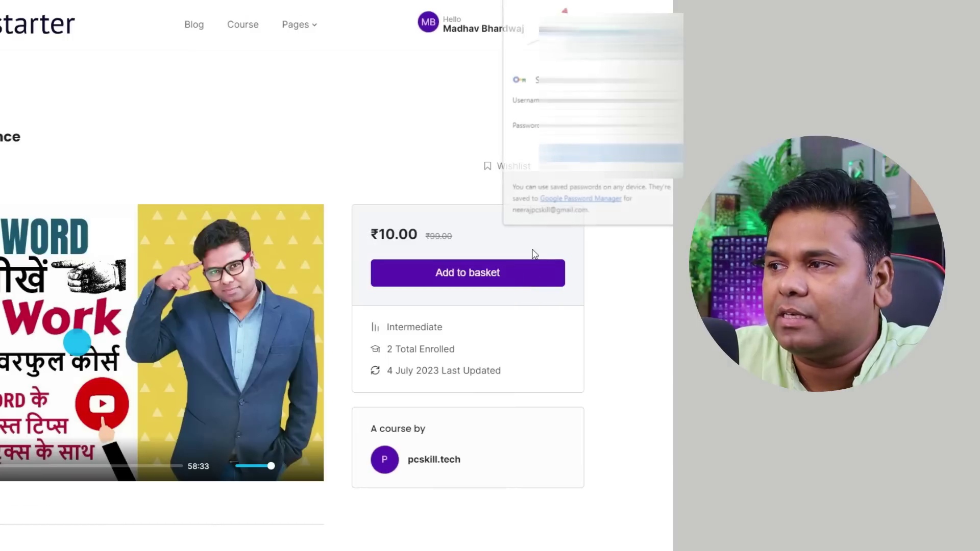
left_click(409, 164)
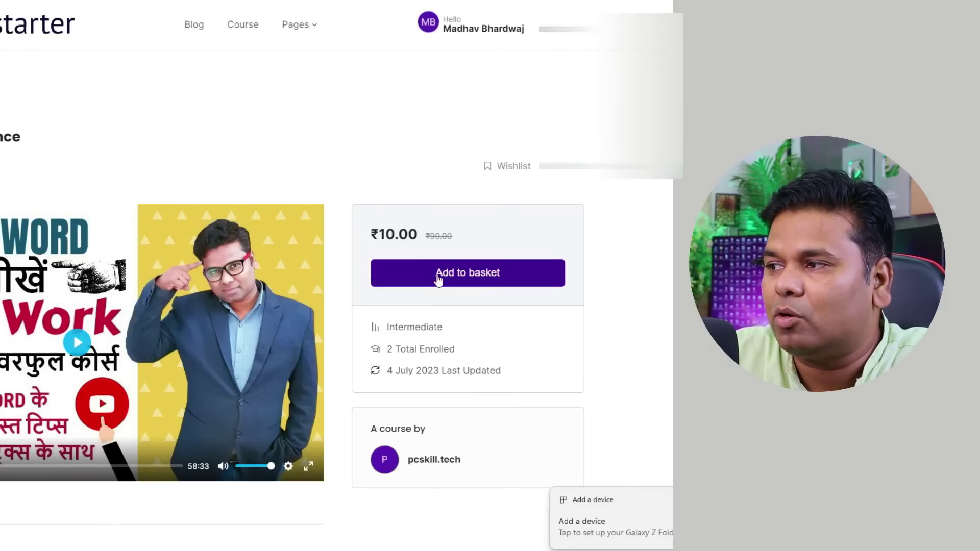
left_click(489, 282)
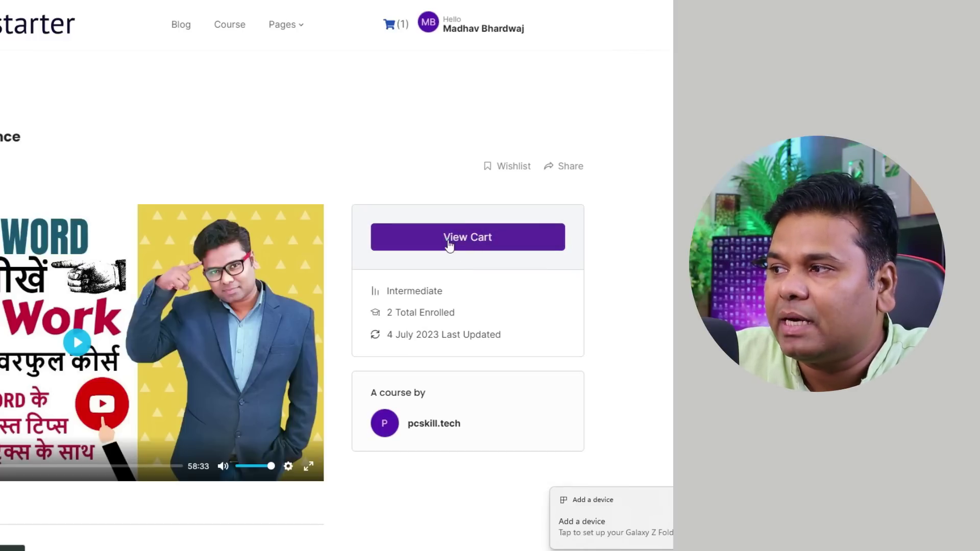
Go from the basket to checkout and place the ₹10 MS Word order with Razorpay.
left_click(448, 241)
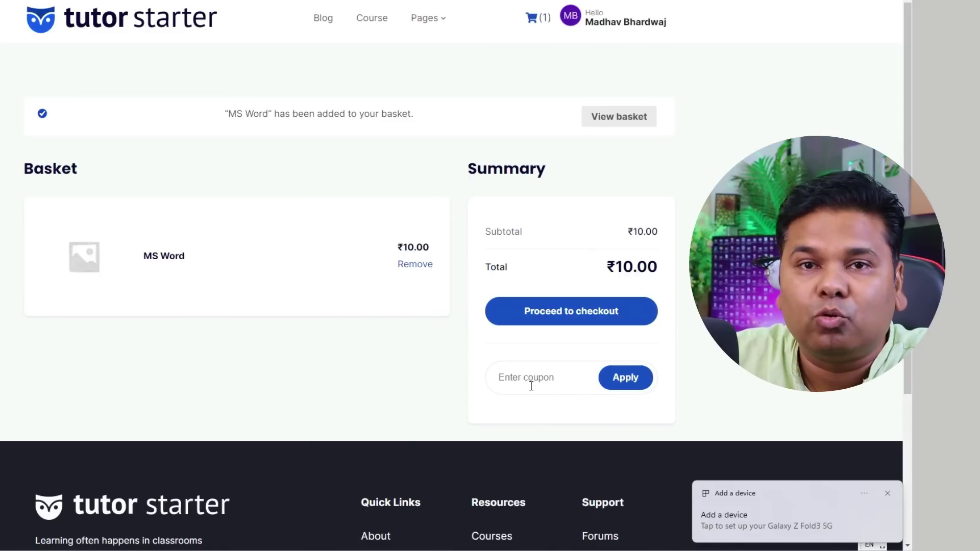
left_click(566, 313)
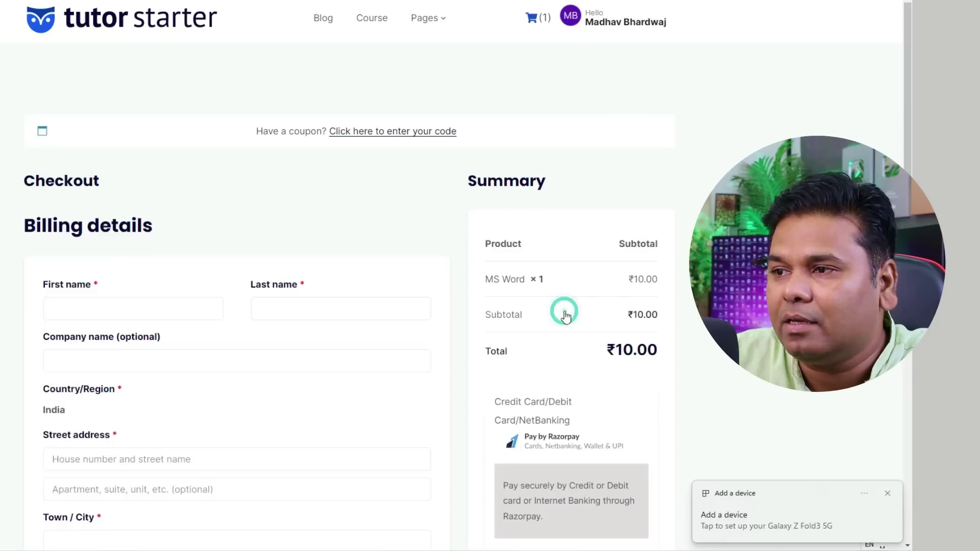
scroll(510, 306, "down", 5)
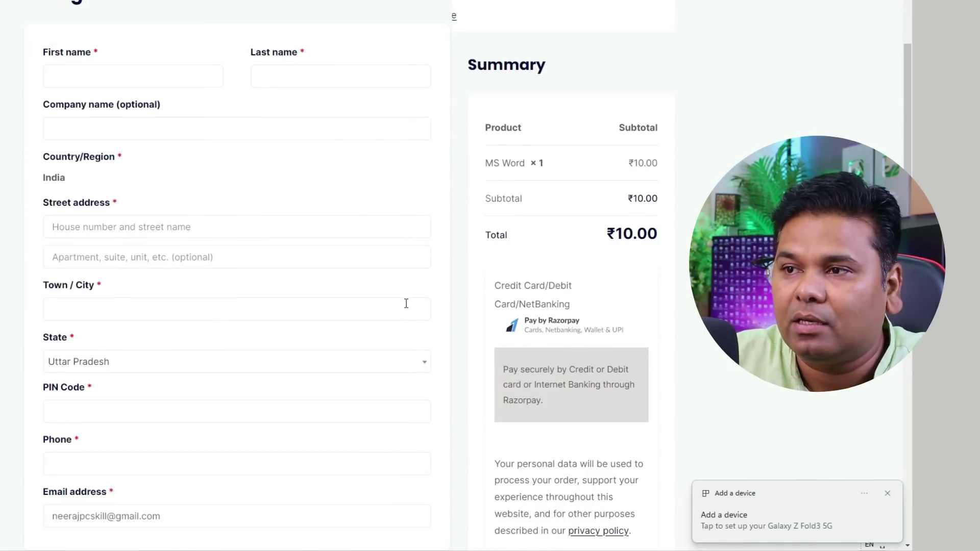
scroll(406, 303, "down", 3)
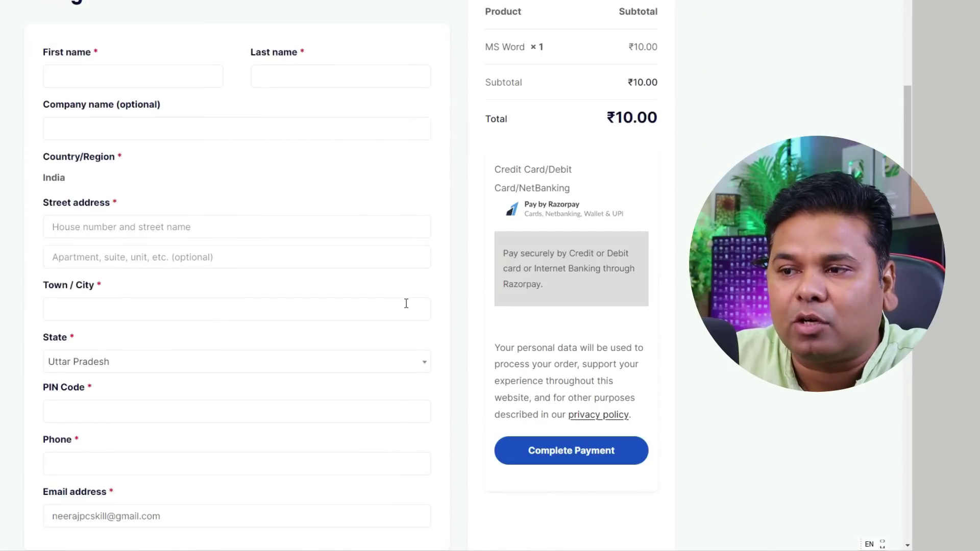
scroll(407, 303, "down", 3)
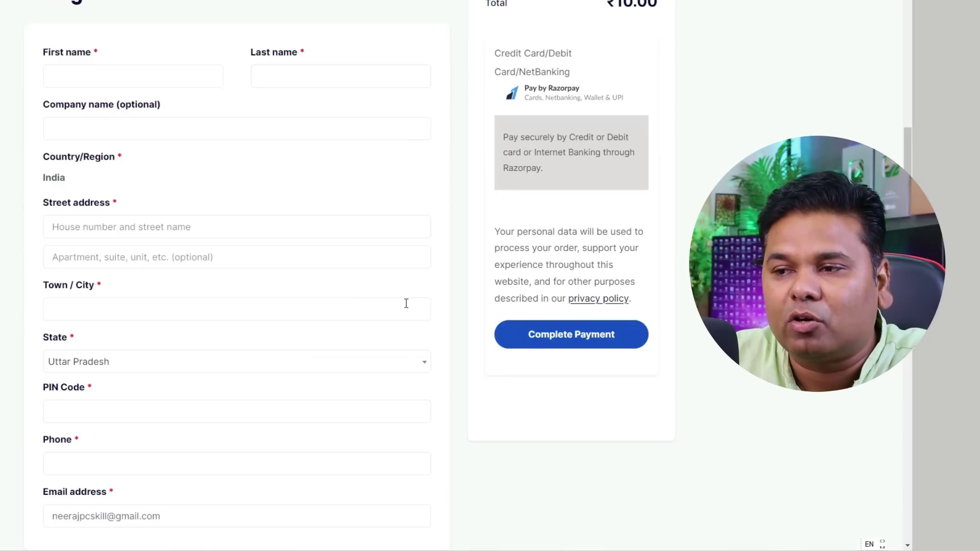
scroll(406, 303, "up", 6)
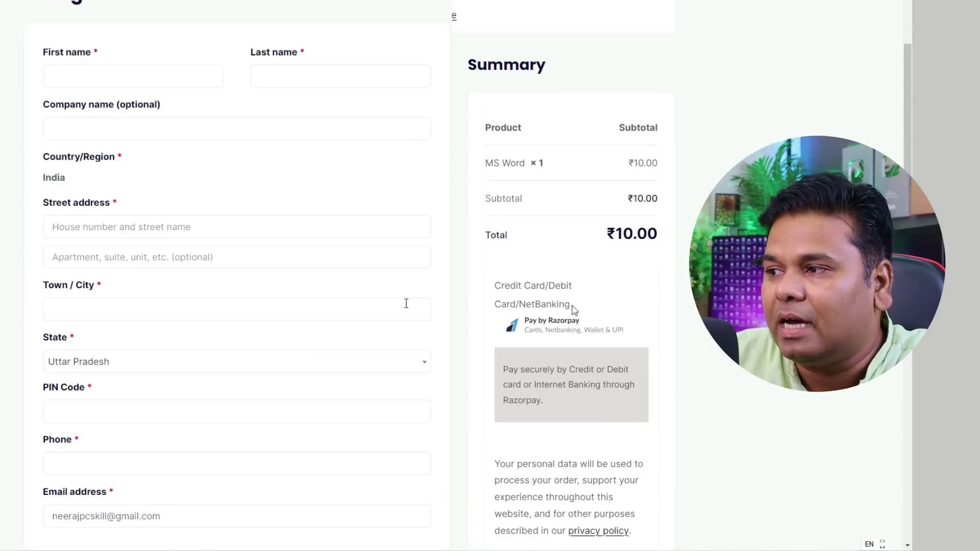
scroll(627, 338, "down", 6)
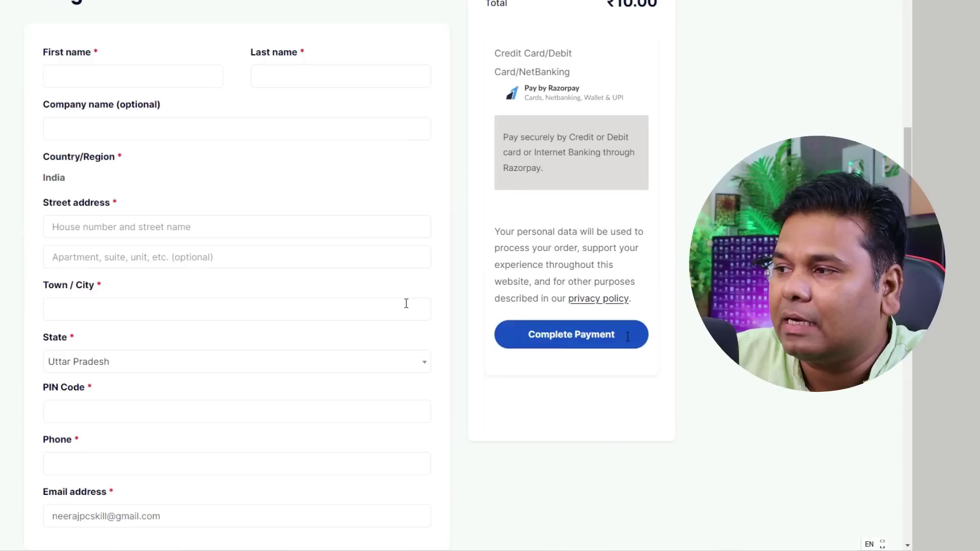
left_click(561, 335)
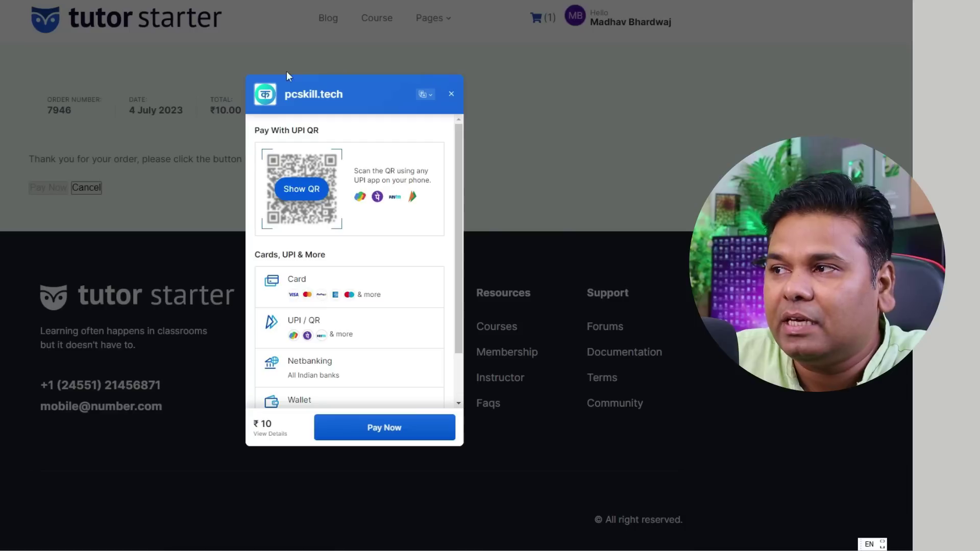
Browse the Razorpay payment methods, opening Wallet and returning to the method list.
left_click_drag(459, 182, 461, 268)
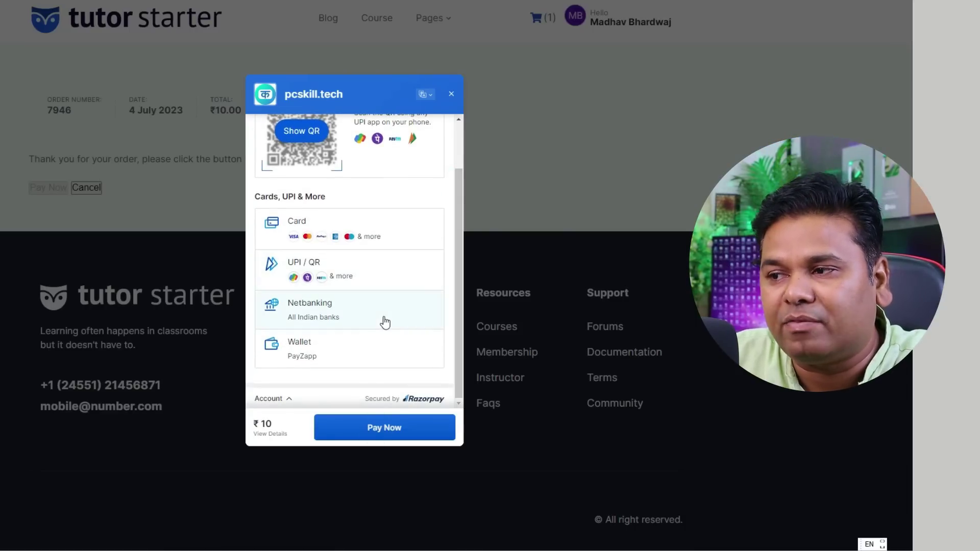
left_click(339, 354)
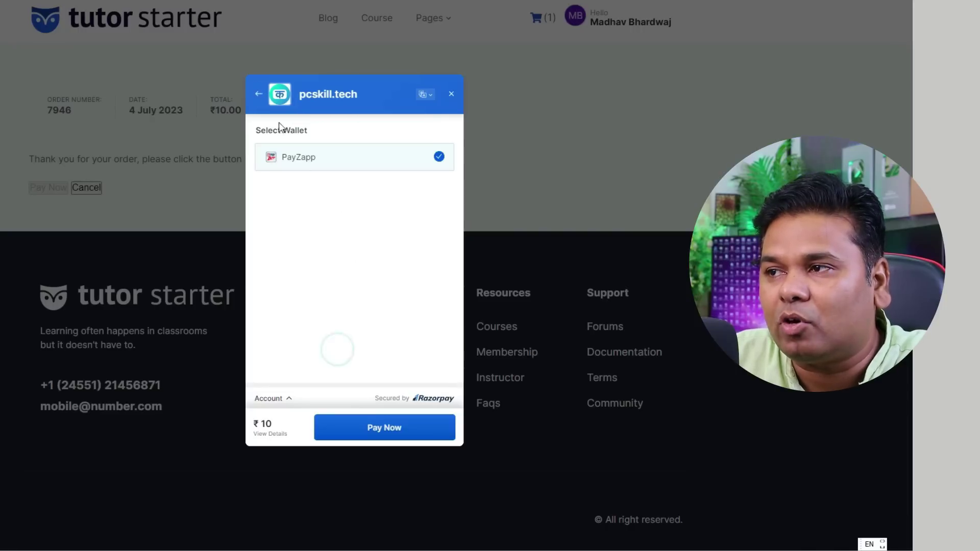
left_click(258, 94)
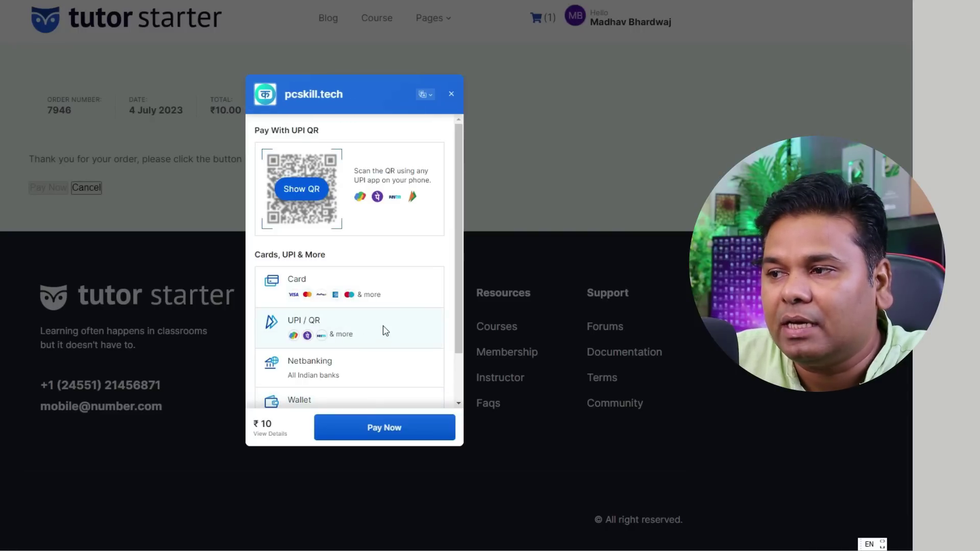
scroll(384, 326, "down", 2)
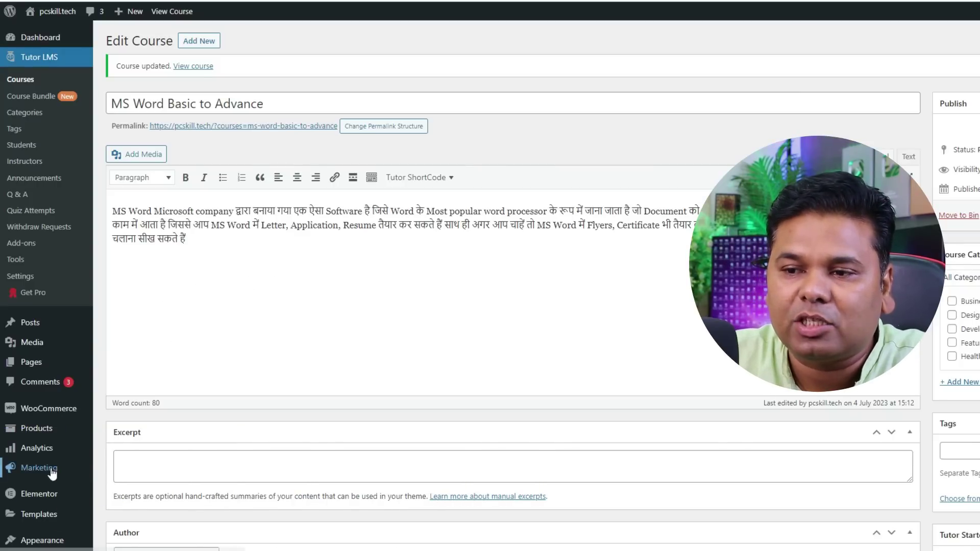
Start a new coupon with the code PCskill.
mouse_move(52, 473)
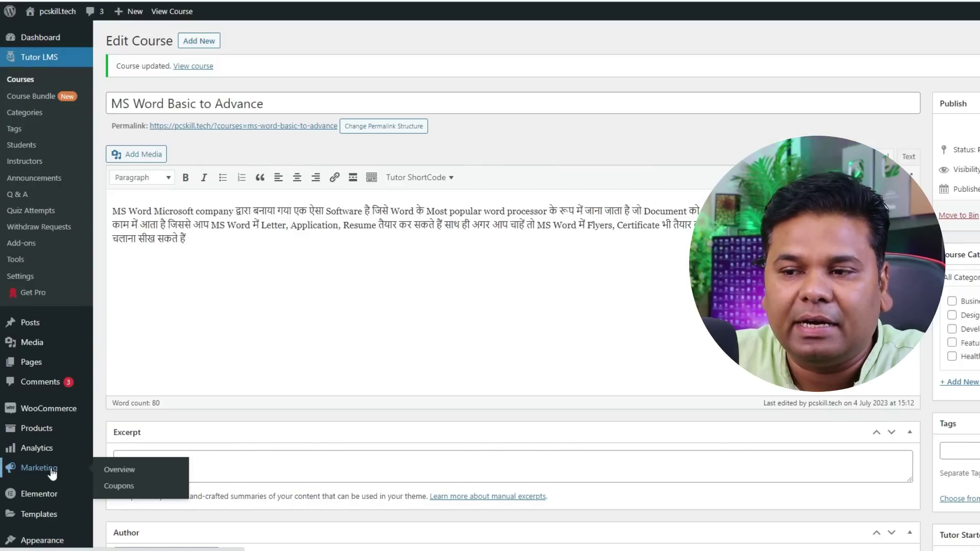
left_click(119, 486)
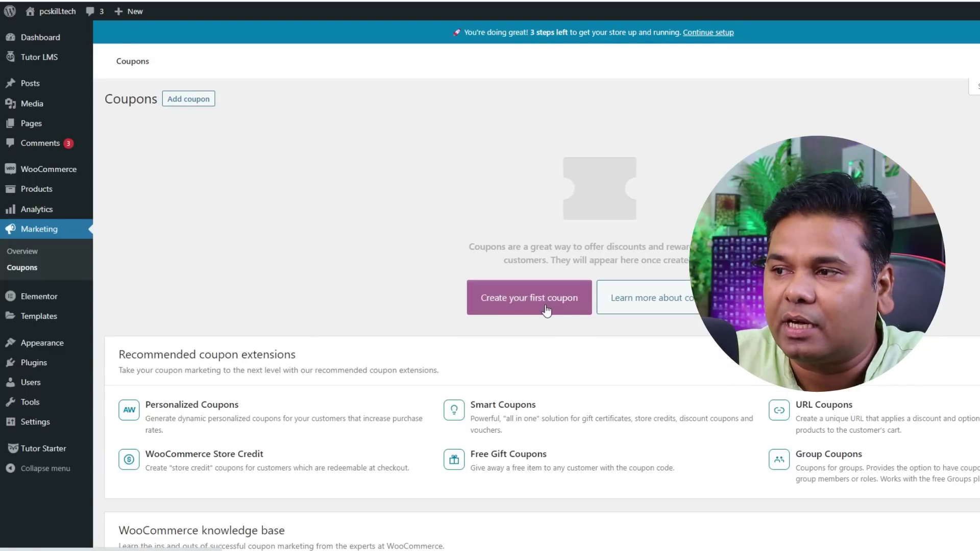
left_click(546, 309)
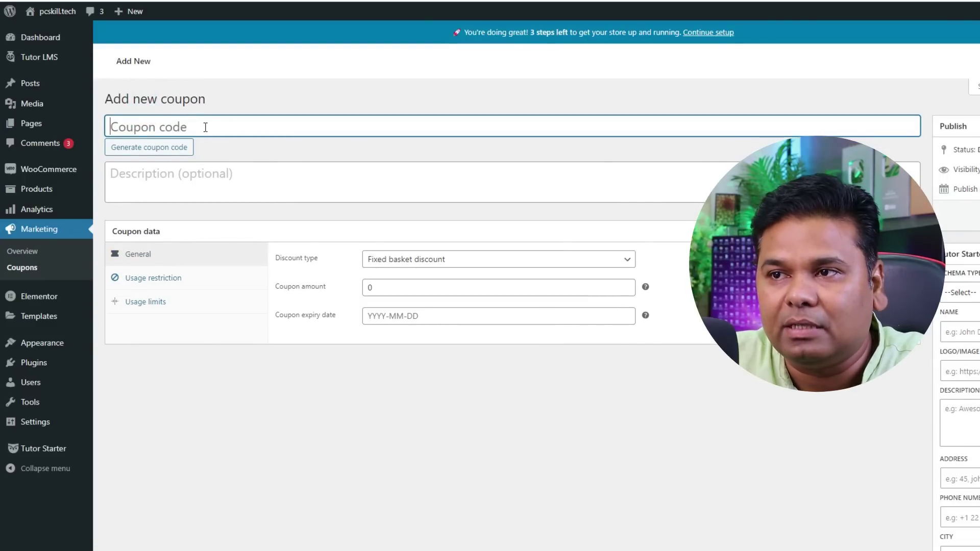
type("PCskill")
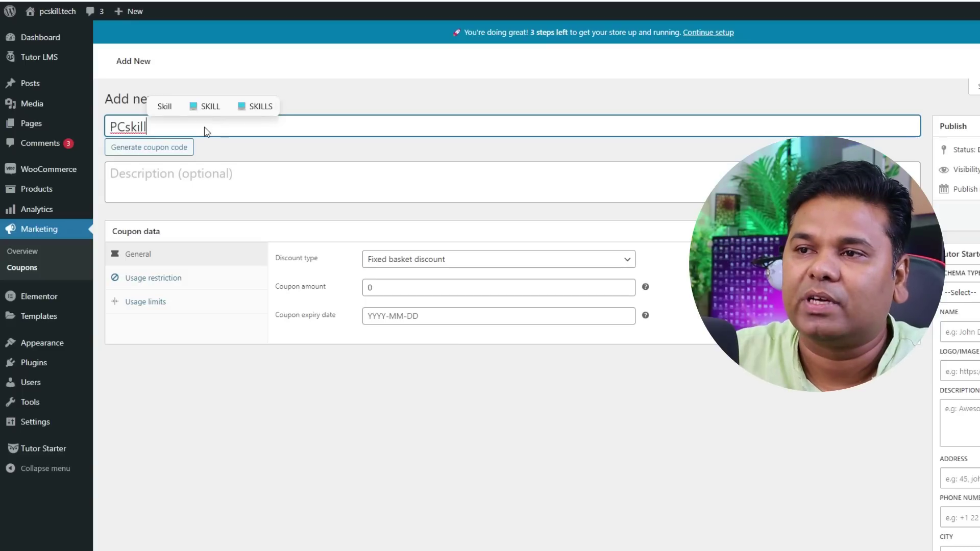
left_click(323, 88)
left_click(207, 124)
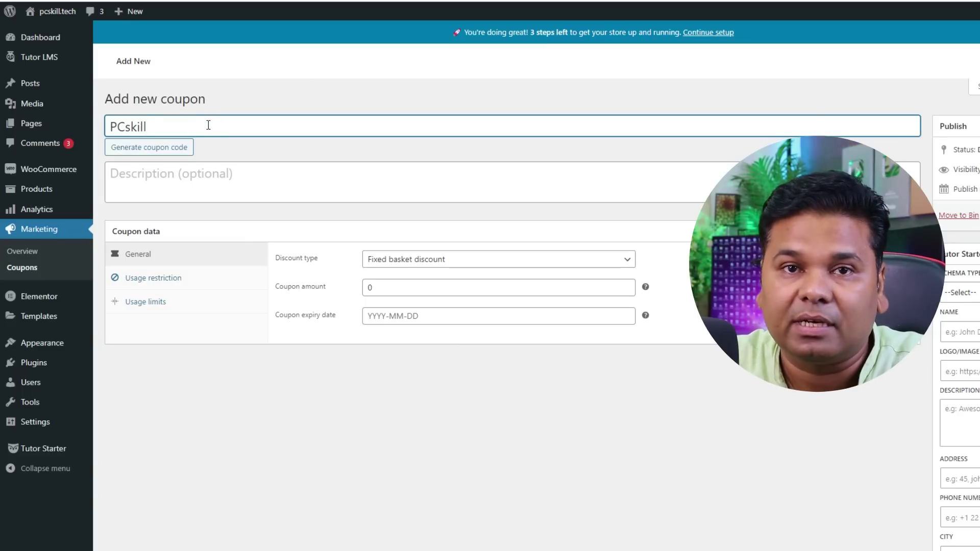
key("Tab")
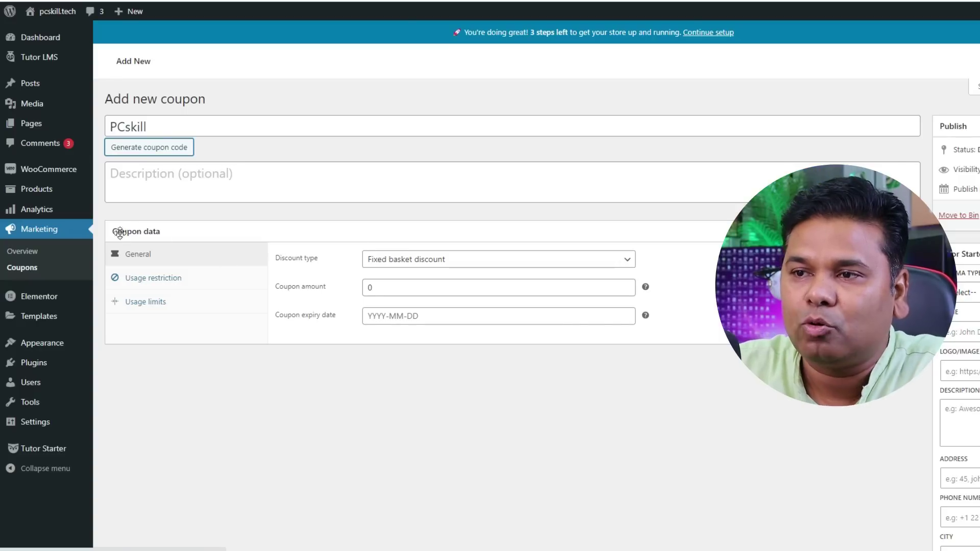
Set it to a 100 percentage discount and publish the coupon.
left_click(415, 264)
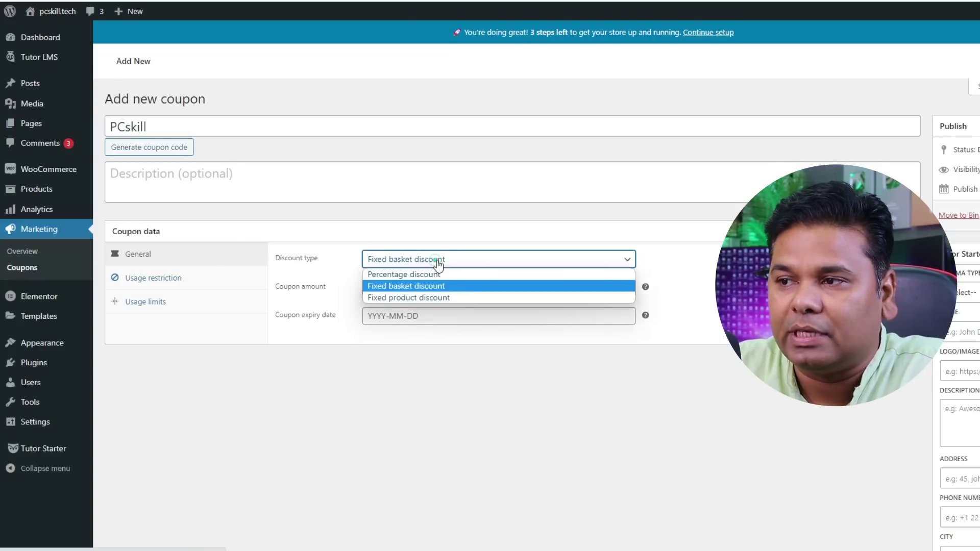
left_click(468, 276)
double_click(420, 286)
type("100")
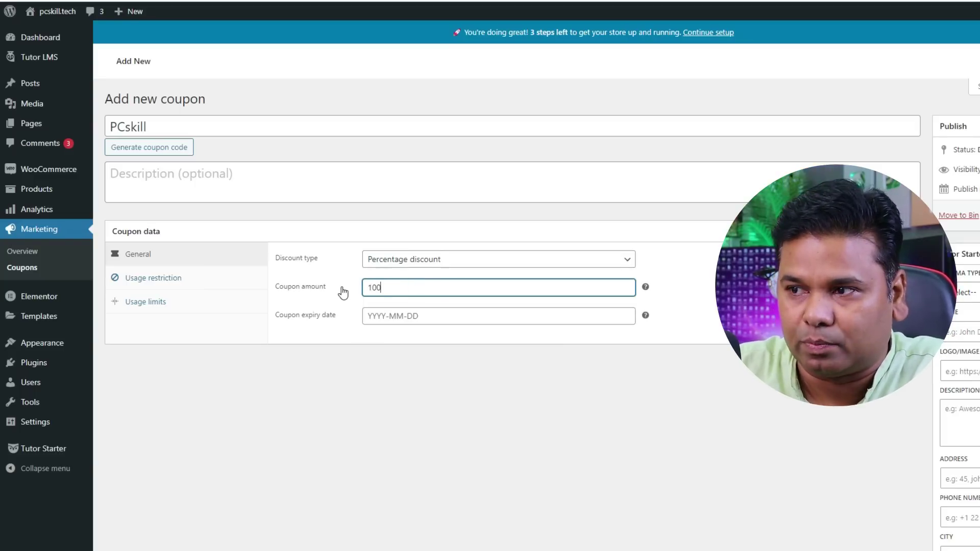
left_click(343, 292)
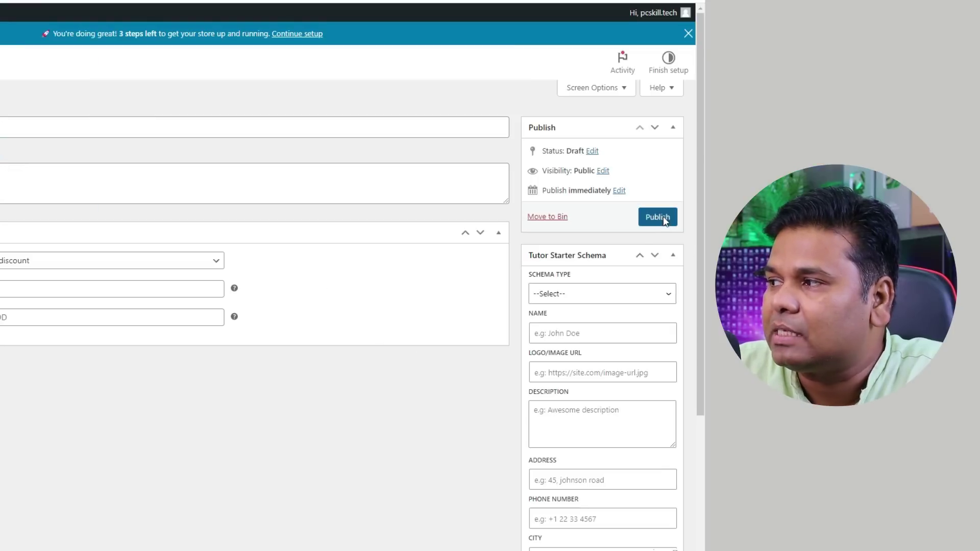
left_click(664, 219)
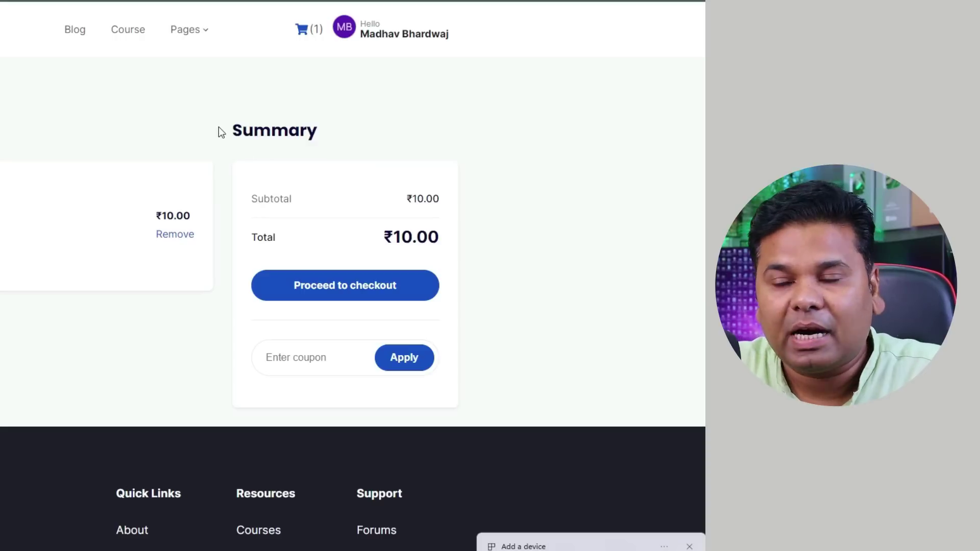
Apply the PCskill coupon to the site cart.
left_click(321, 357)
type("PCskill")
left_click(155, 386)
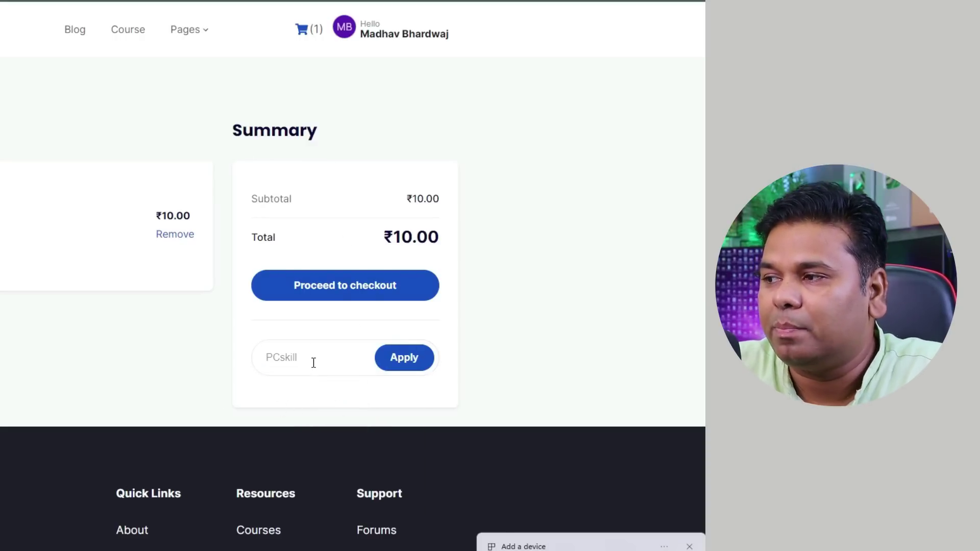
left_click(413, 369)
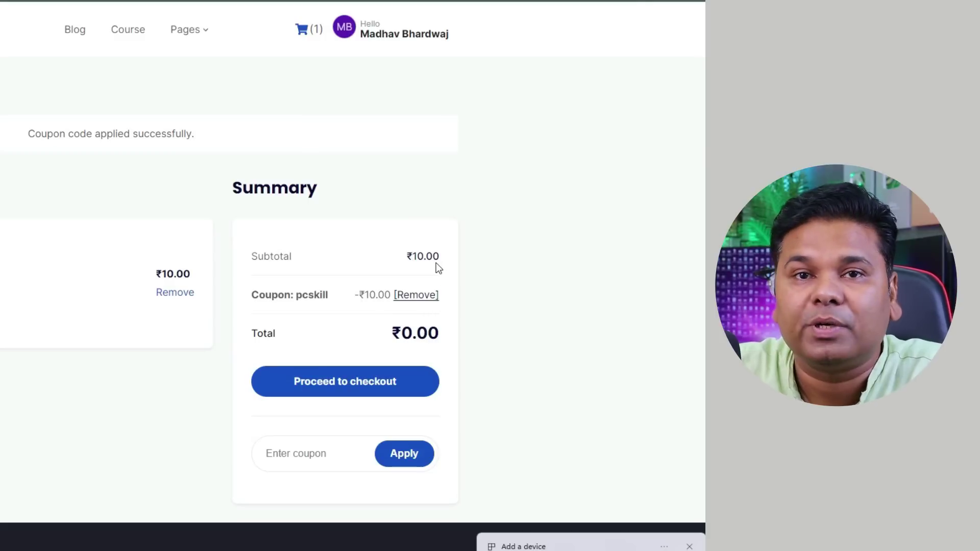
Check out and place the ₹0.00 order to enroll in MS Word Basic to Advance.
left_click(339, 382)
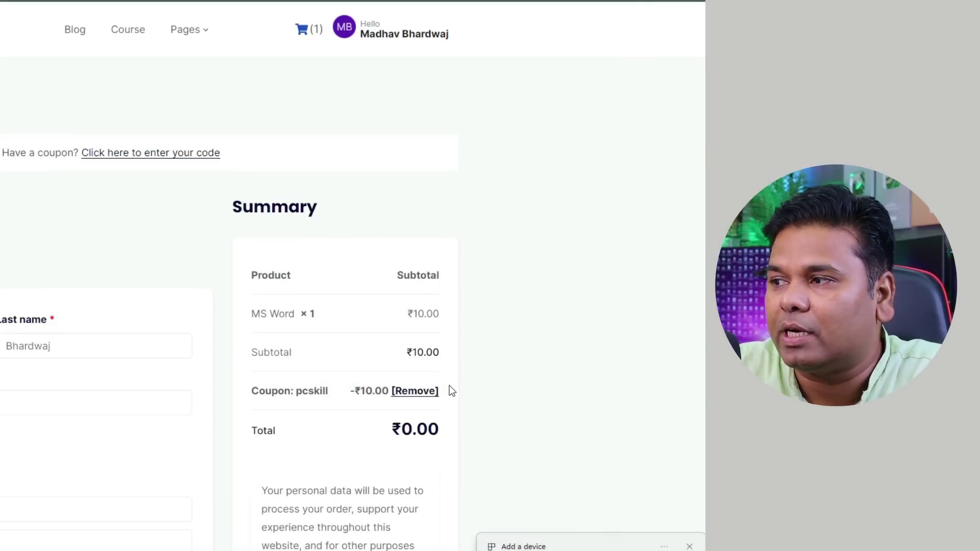
scroll(449, 385, "down", 3)
left_click(356, 415)
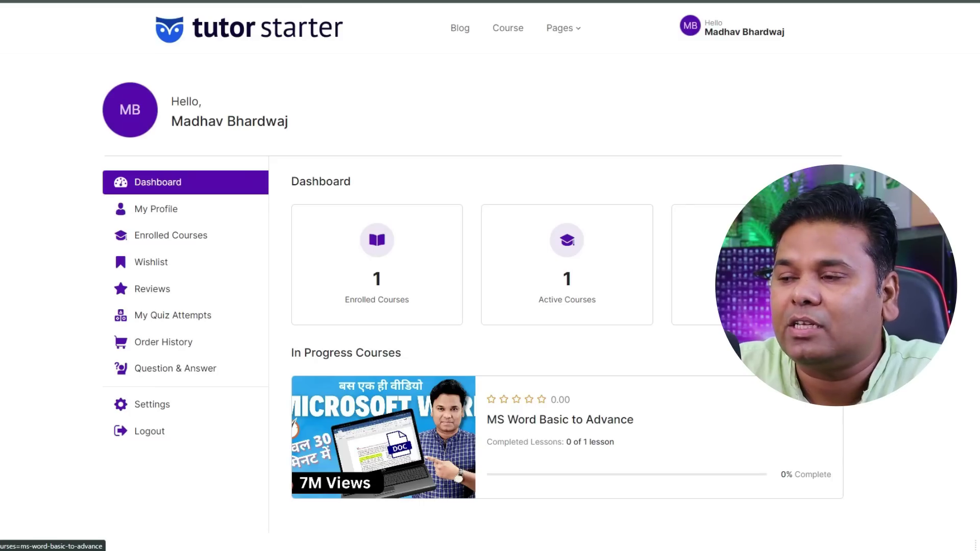
scroll(658, 303, "down", 1)
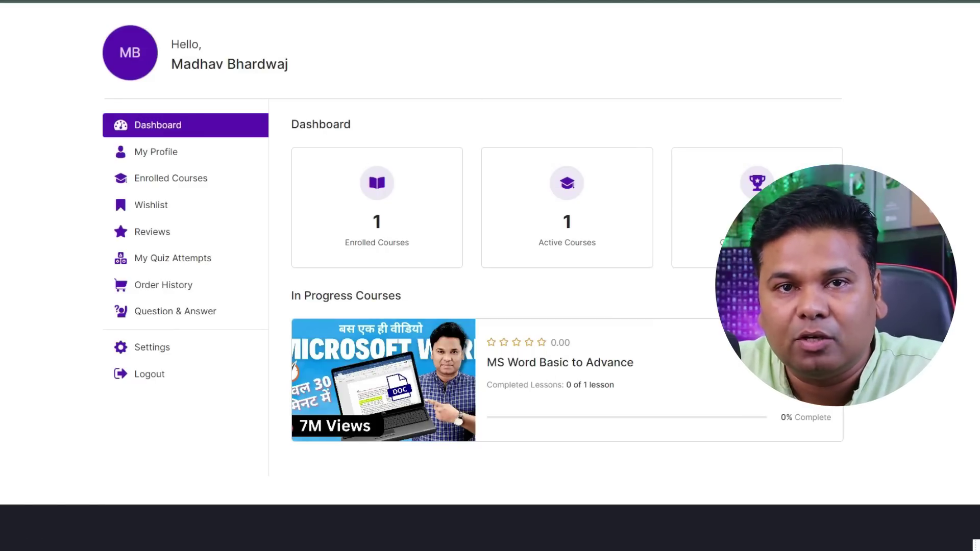
scroll(490, 285, "up", 1)
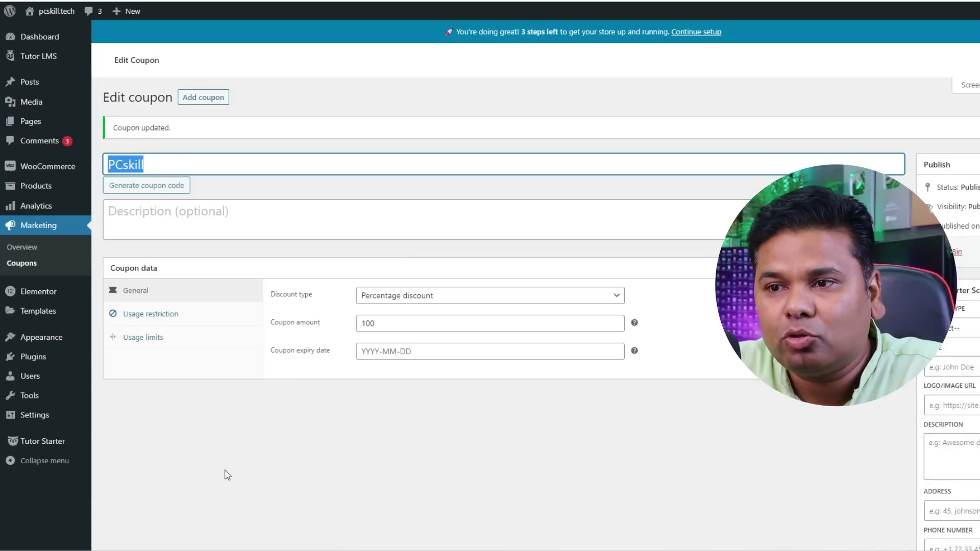
Open the TutorStarter theme's Header options in the Customizer, where Header Default is active.
mouse_move(48, 339)
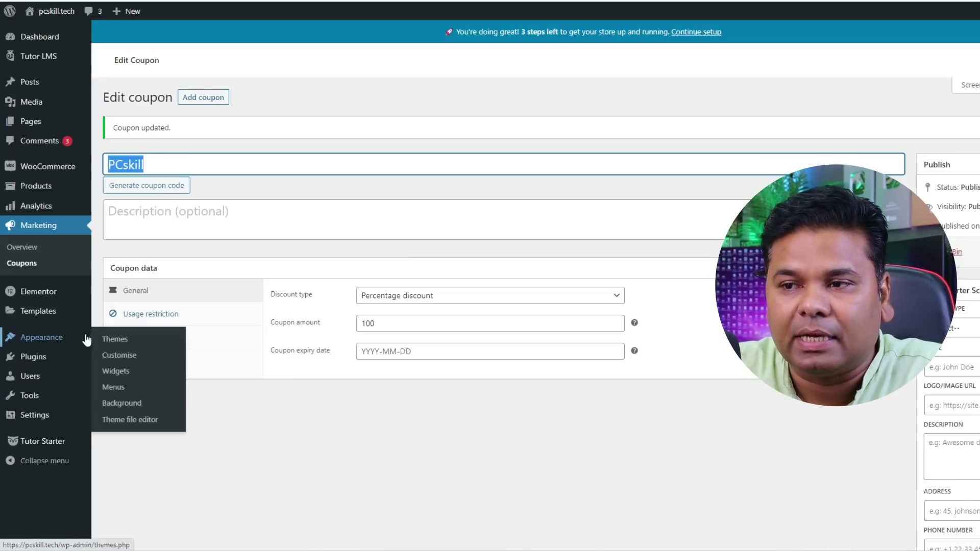
left_click(114, 340)
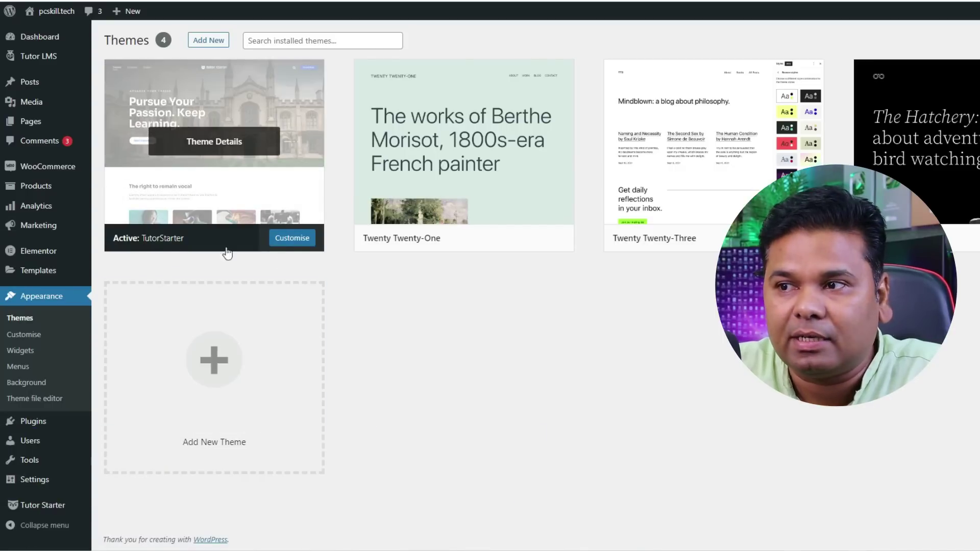
left_click(300, 240)
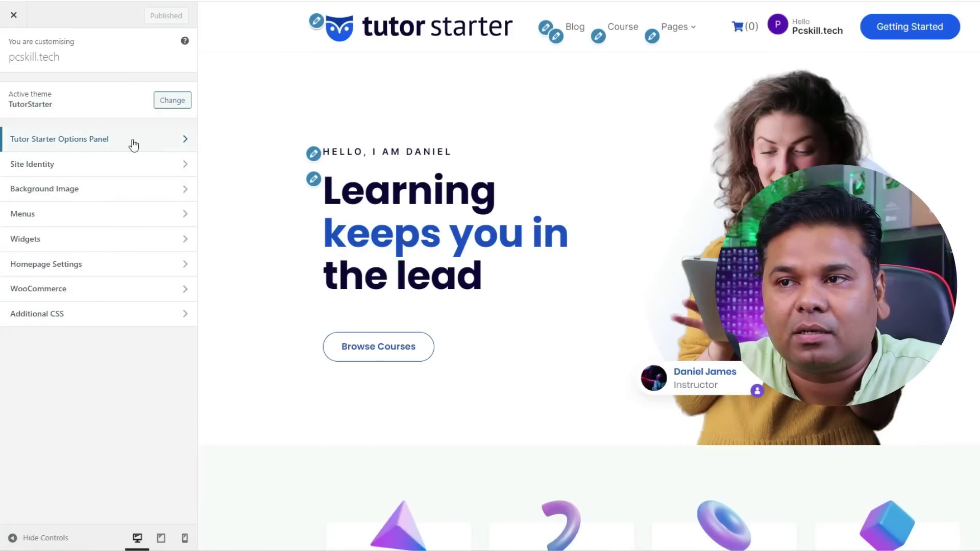
left_click(141, 141)
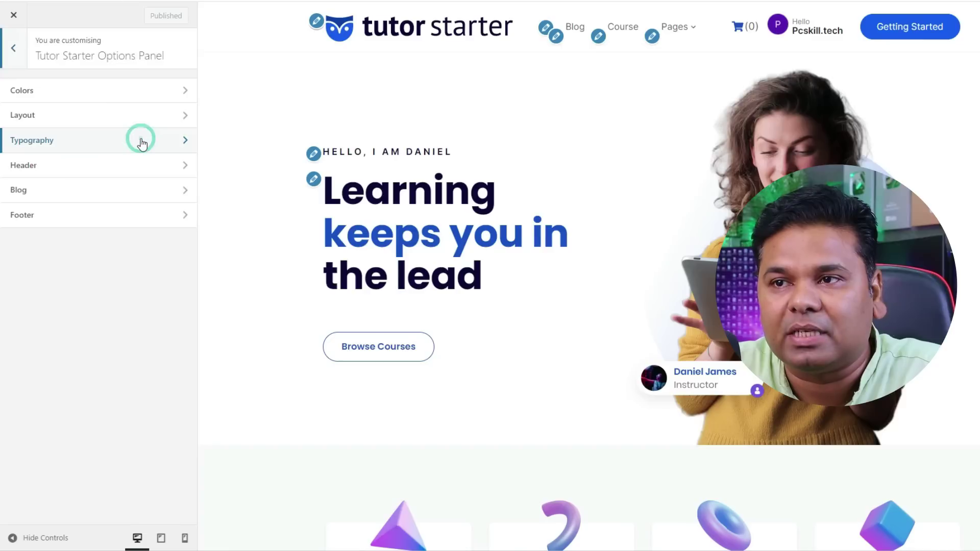
left_click(82, 95)
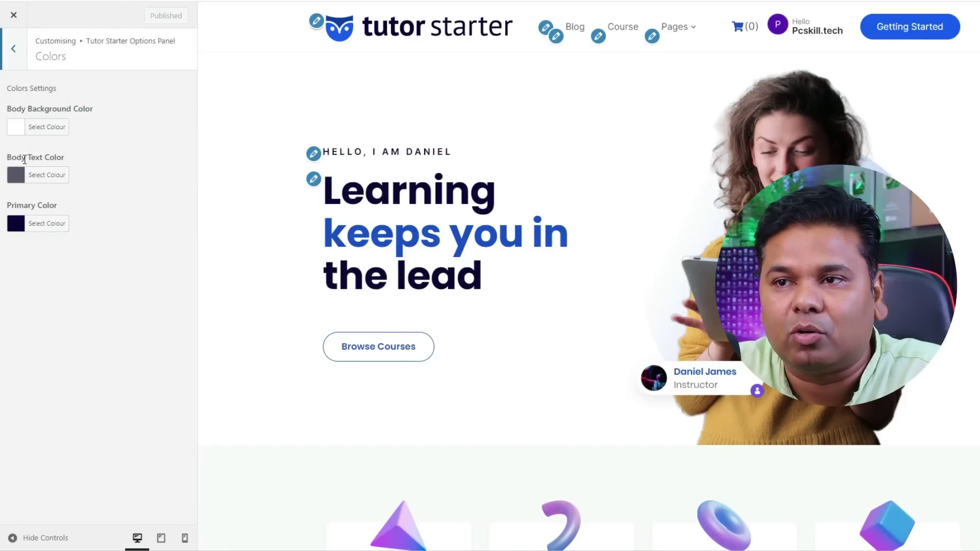
left_click(14, 48)
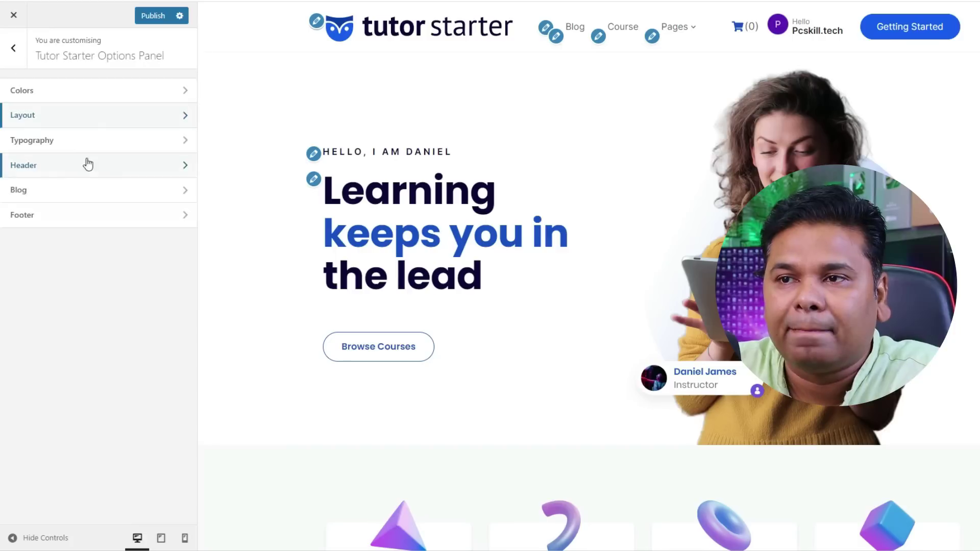
left_click(128, 160)
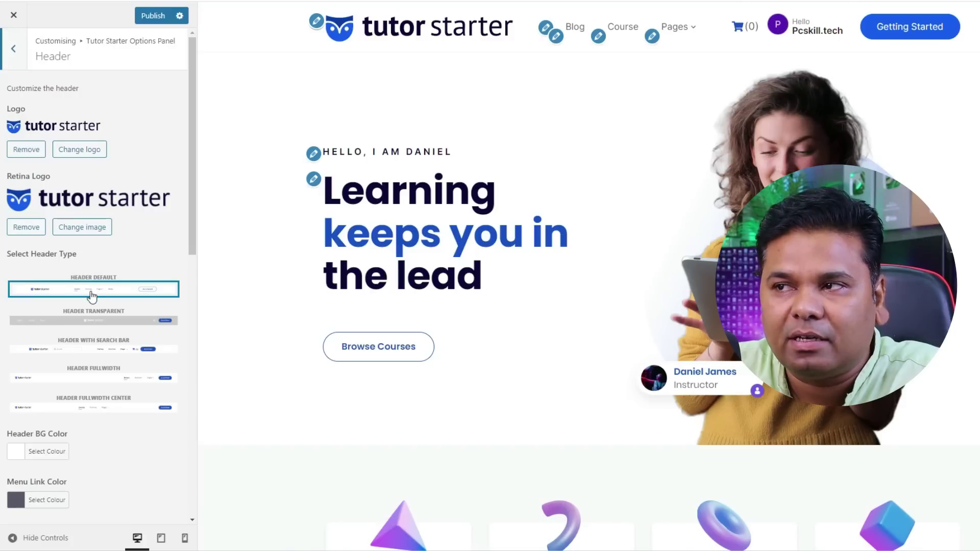
Switch the site header layout to Header With Search Bar.
left_click(98, 321)
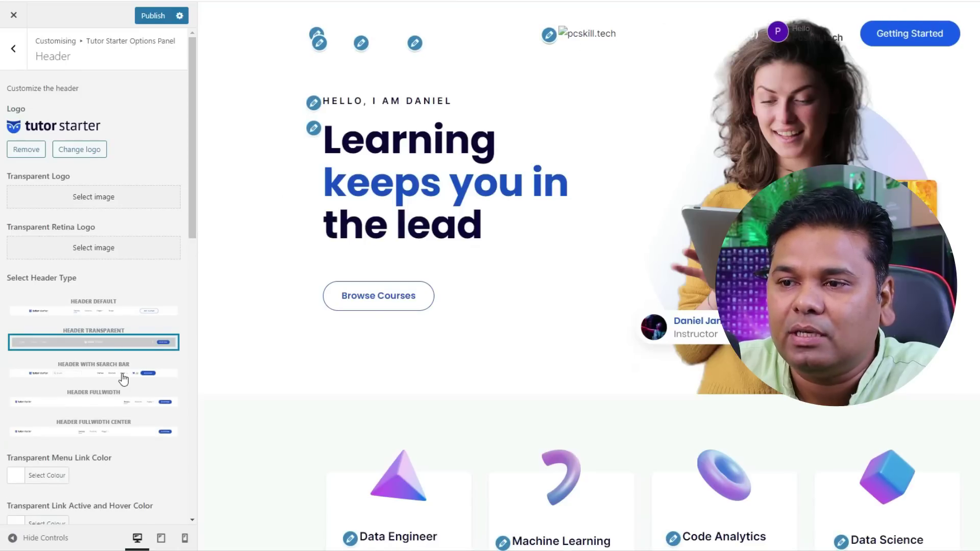
left_click(123, 377)
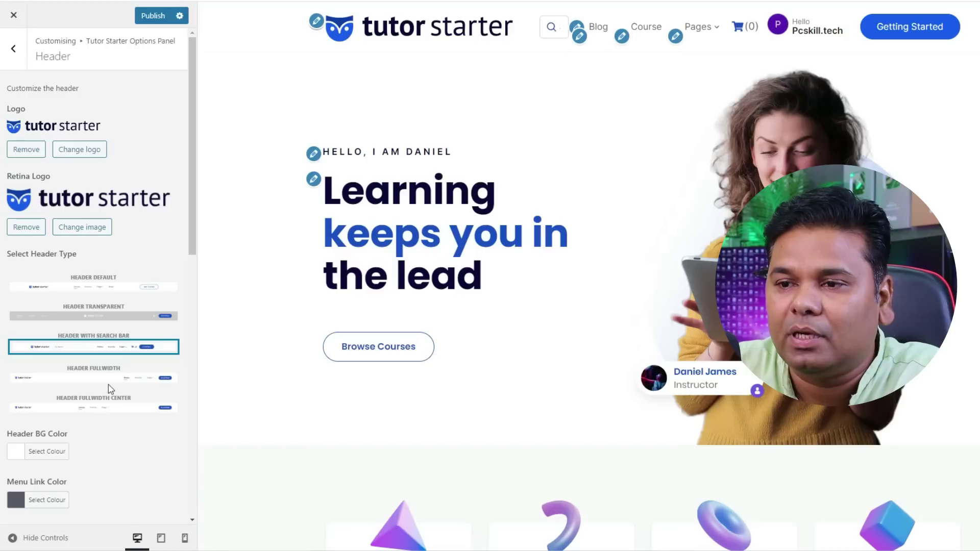
scroll(92, 398, "down", 4)
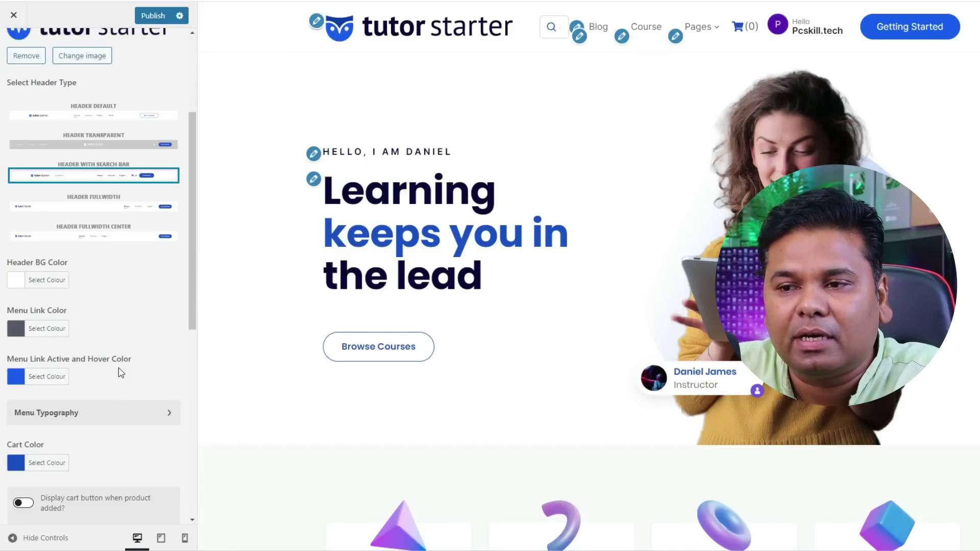
scroll(120, 372, "down", 5)
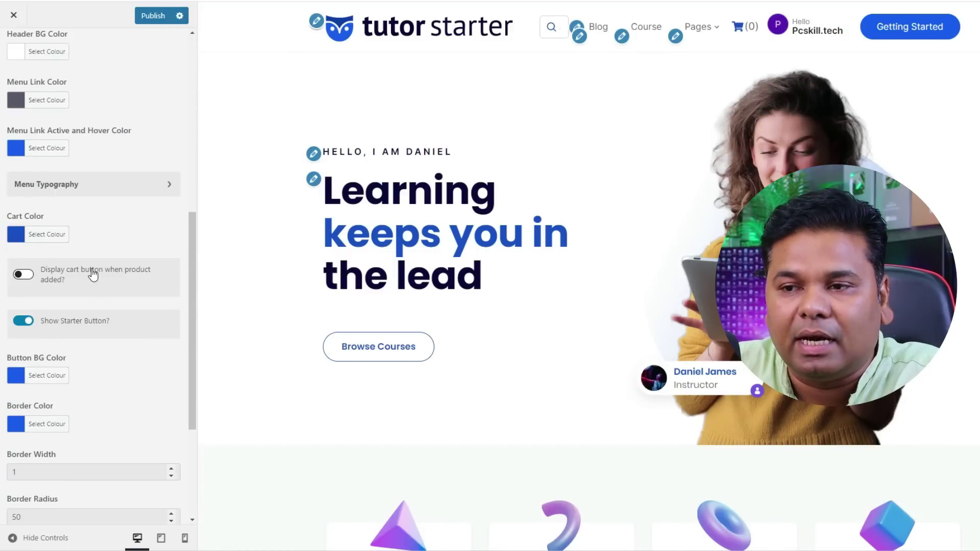
scroll(92, 274, "down", 3)
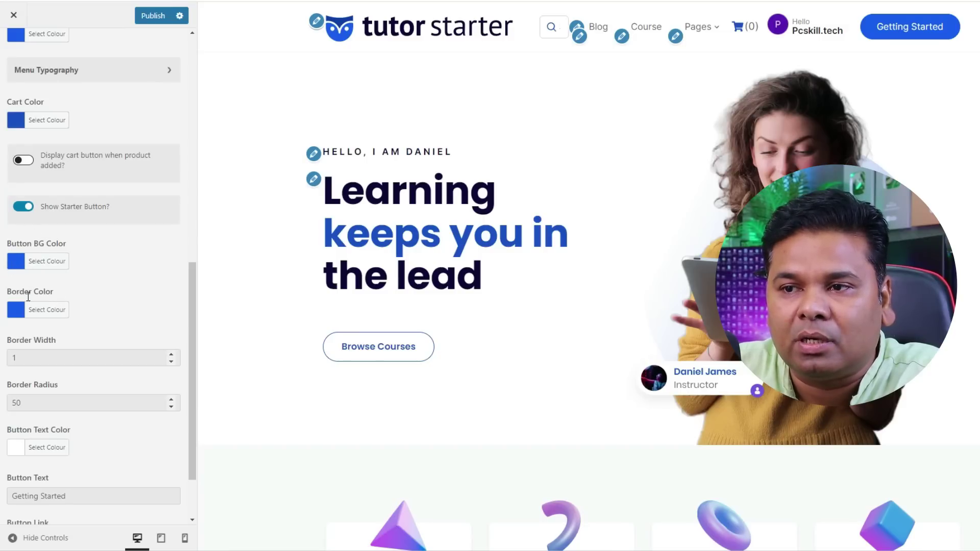
scroll(60, 301, "down", 2)
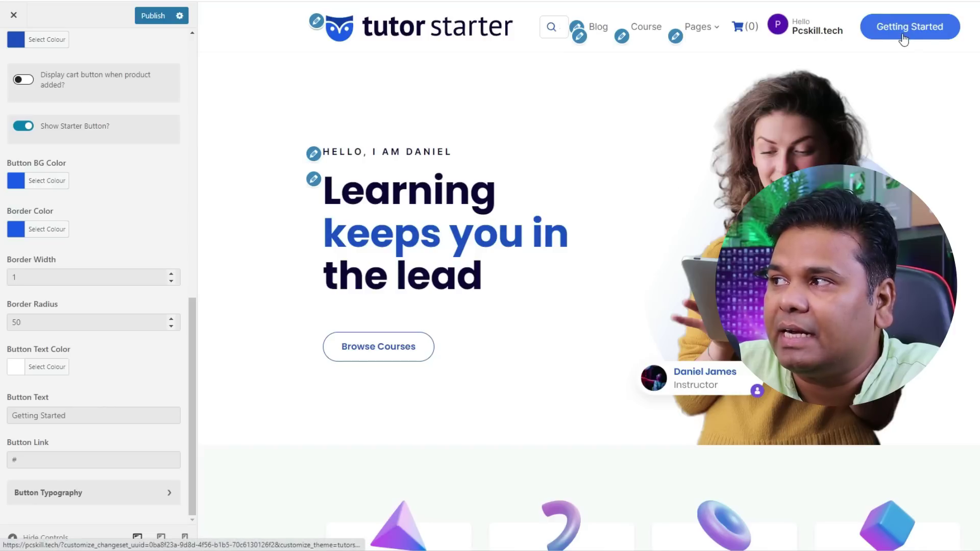
Change the header button text from Getting Started to Registration.
triple_click(86, 422)
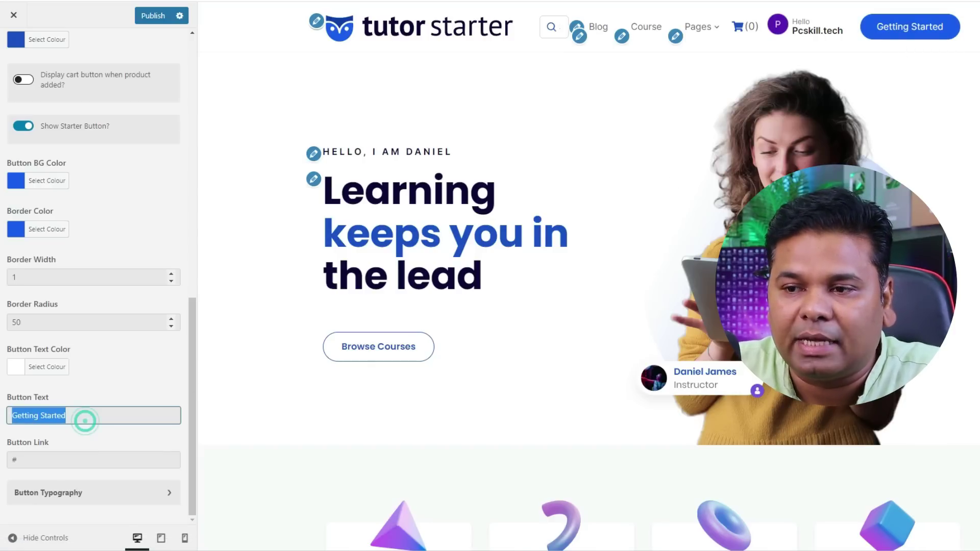
type("registration")
left_click(114, 378)
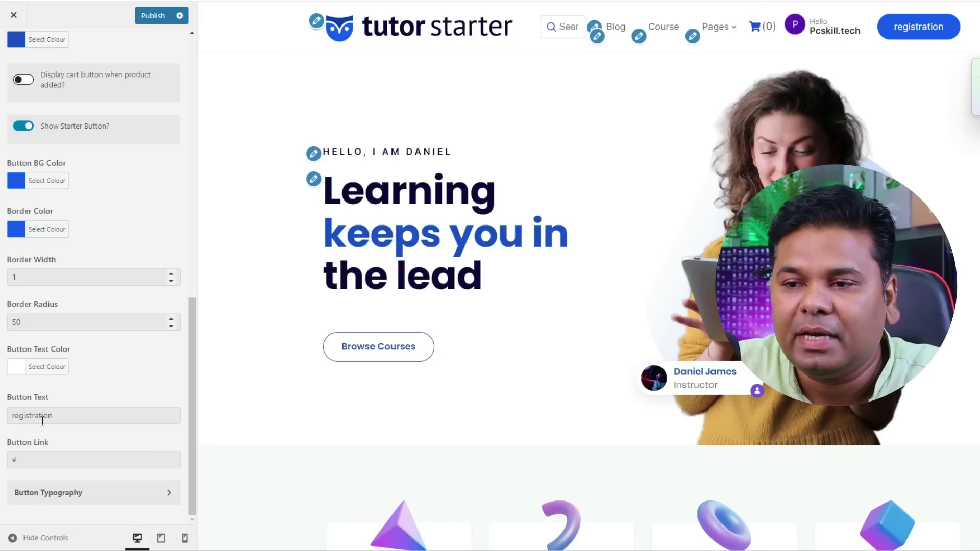
left_click(18, 416)
key("BackSpace")
type("R")
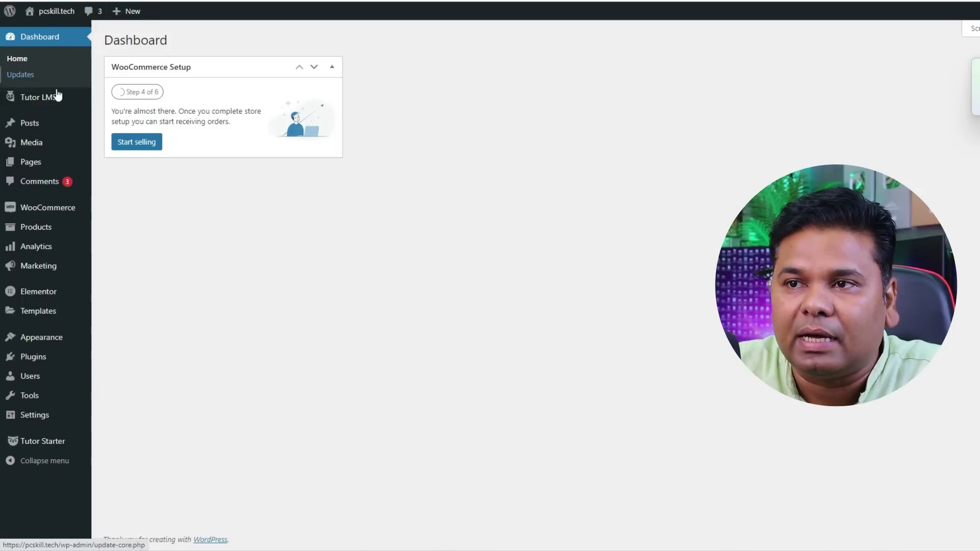
mouse_move(43, 161)
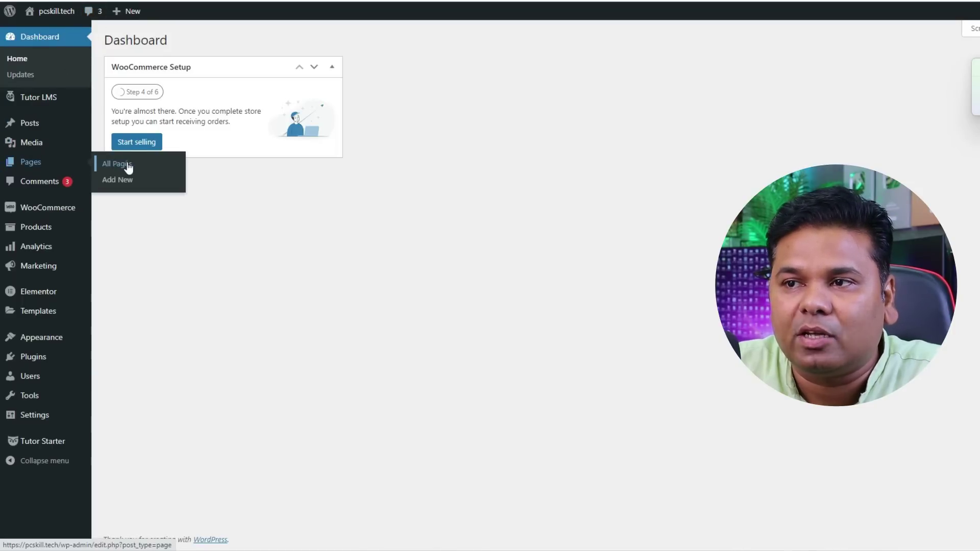
left_click(129, 166)
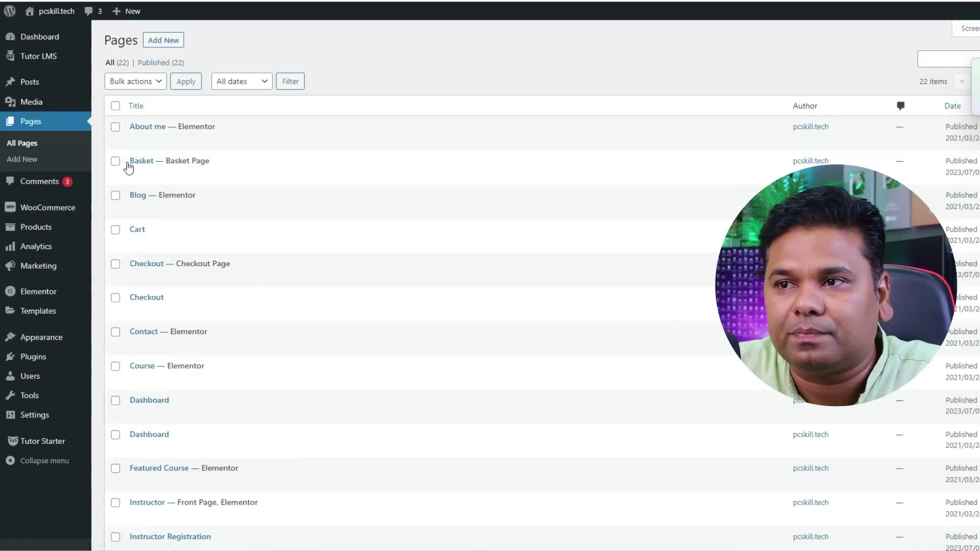
scroll(198, 163, "down", 4)
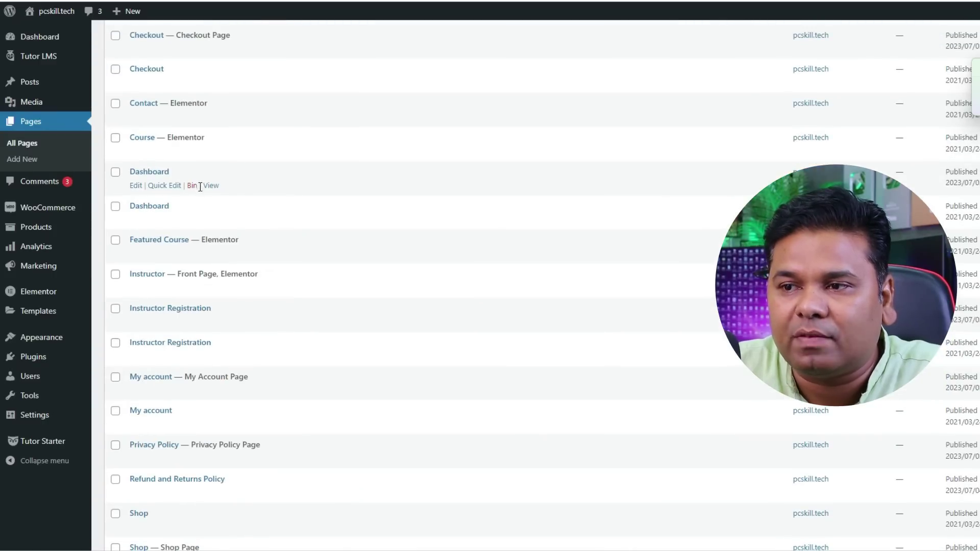
scroll(219, 367, "down", 2)
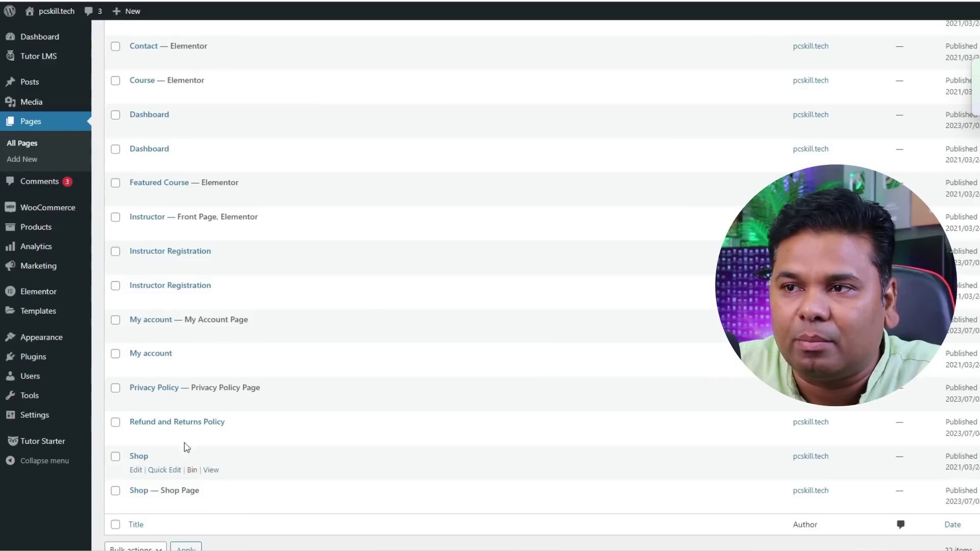
scroll(675, 407, "down", 2)
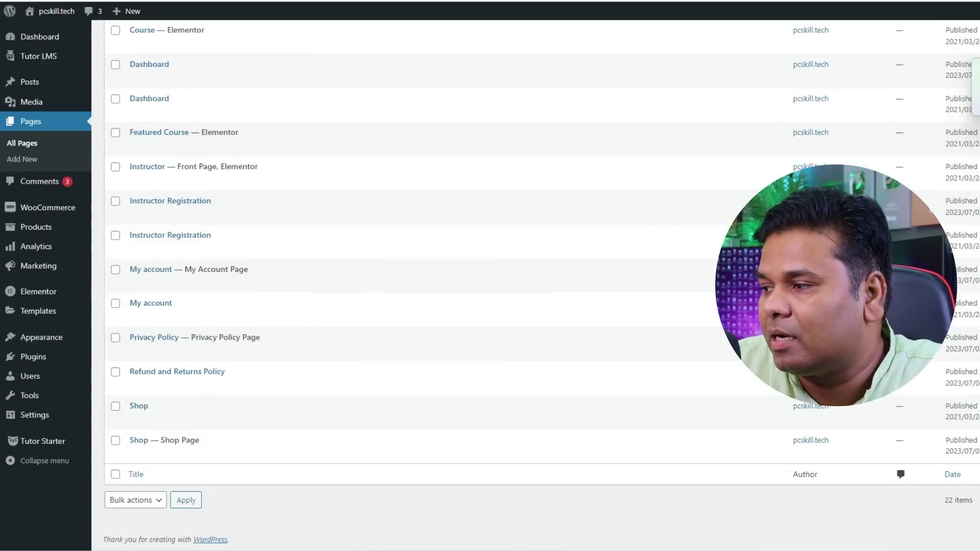
left_click(979, 500)
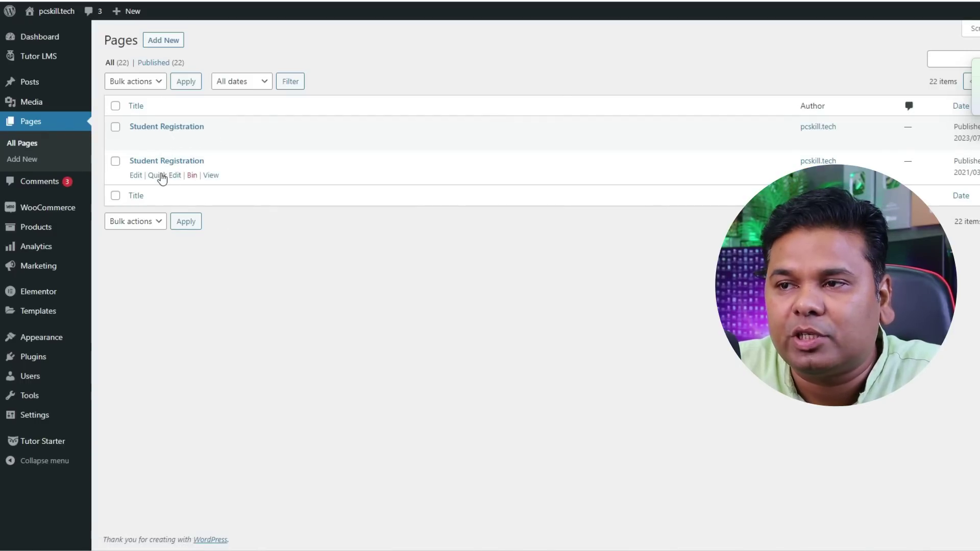
right_click(212, 178)
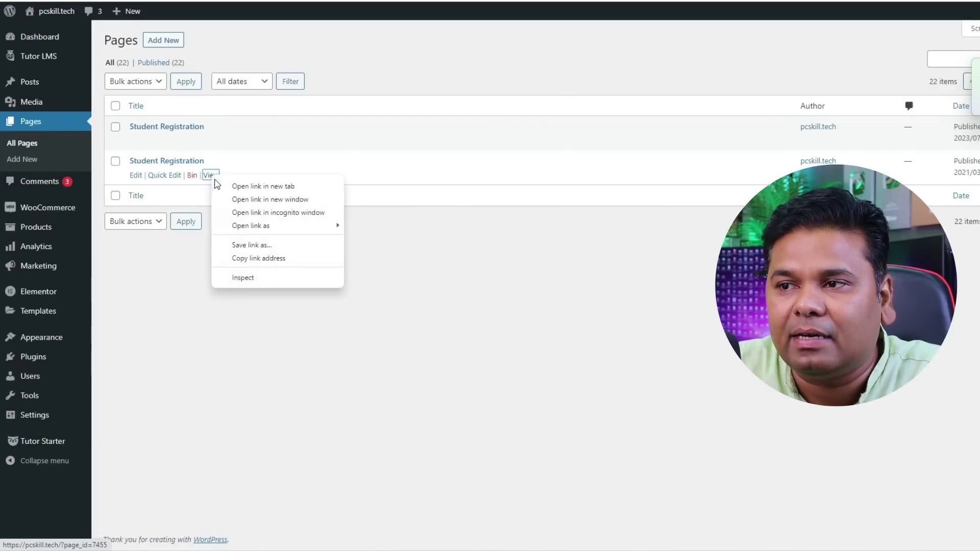
left_click(260, 258)
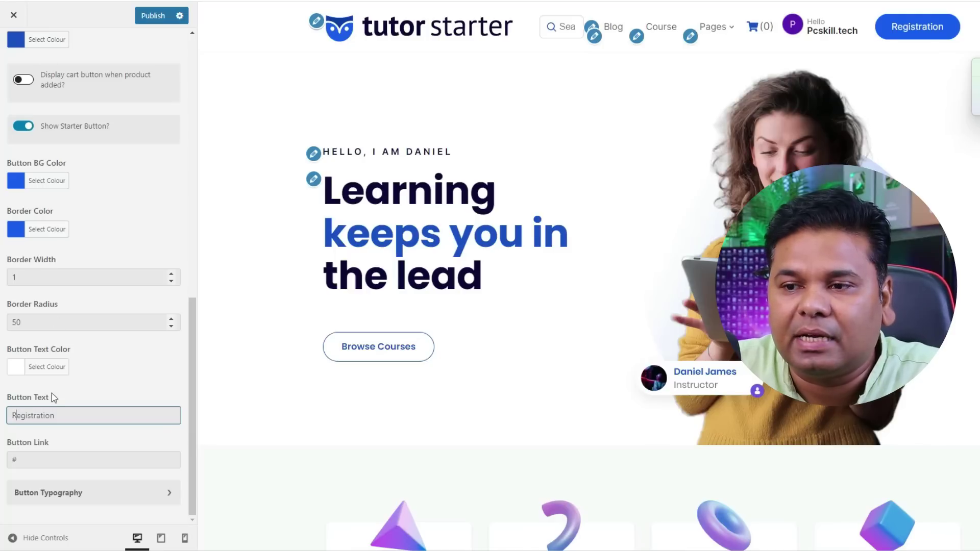
left_click(43, 459)
key("ctrl+v")
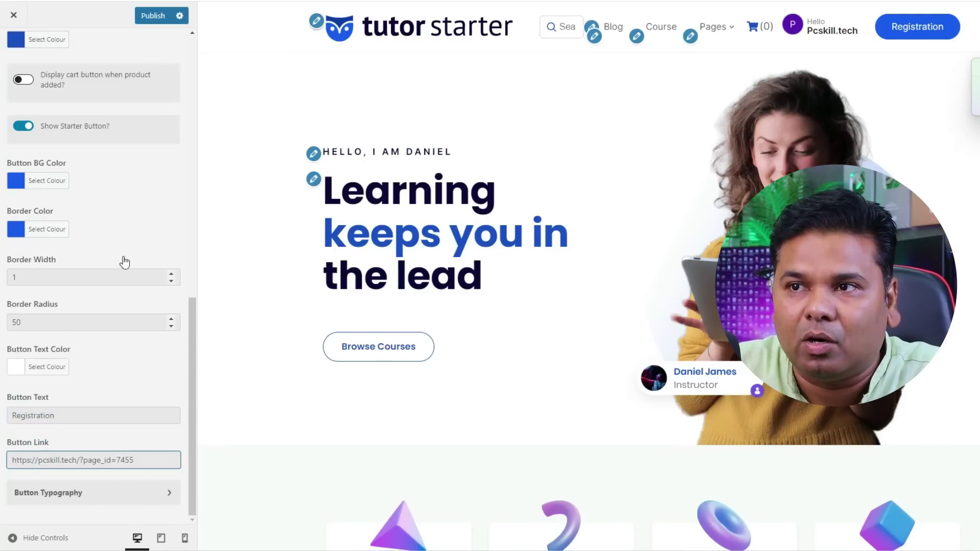
Publish the header changes, then review the Footer settings and footer widget in the preview.
left_click(148, 22)
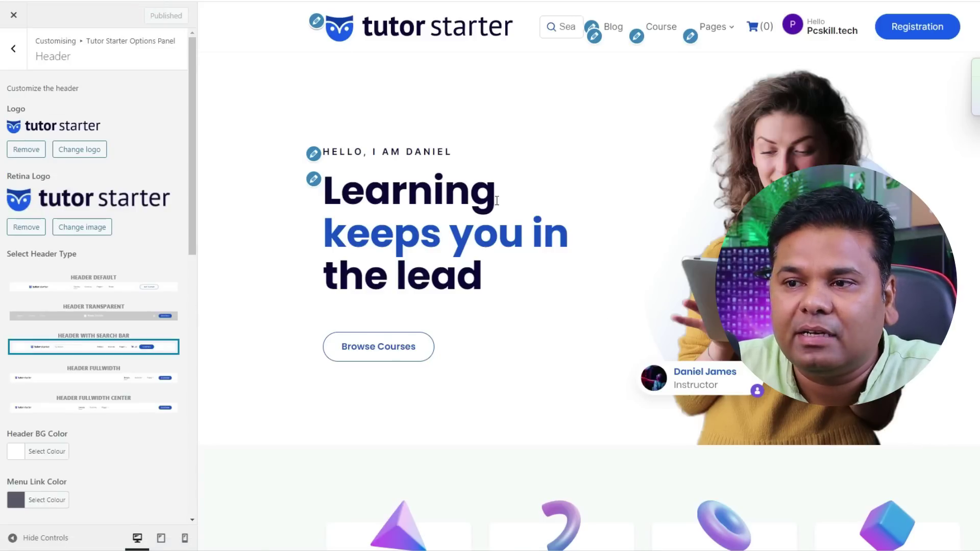
left_click(13, 50)
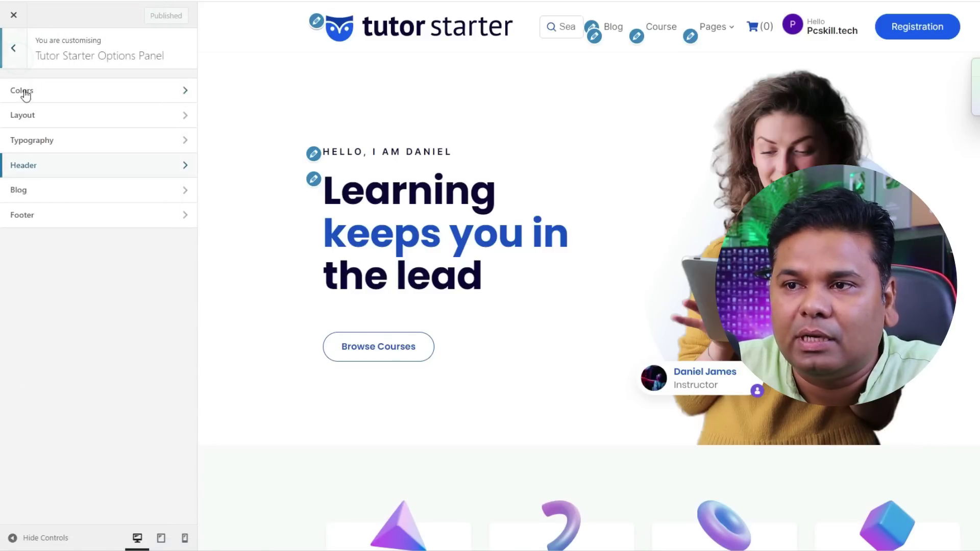
left_click(76, 215)
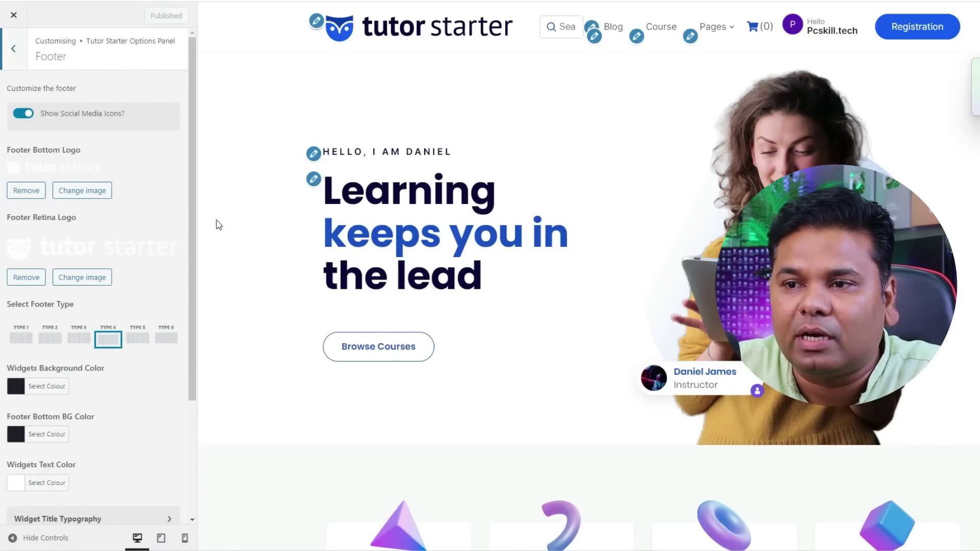
scroll(359, 236, "down", 20)
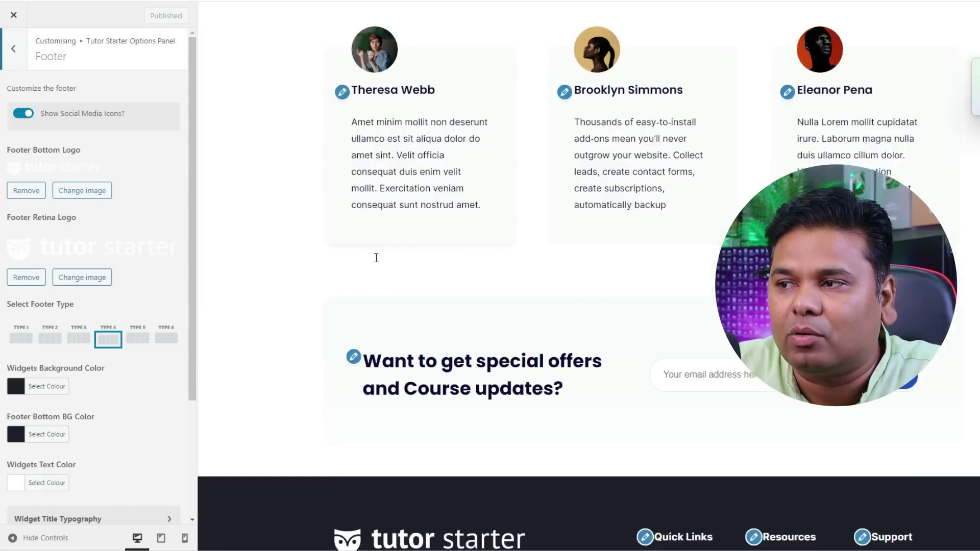
scroll(376, 257, "down", 5)
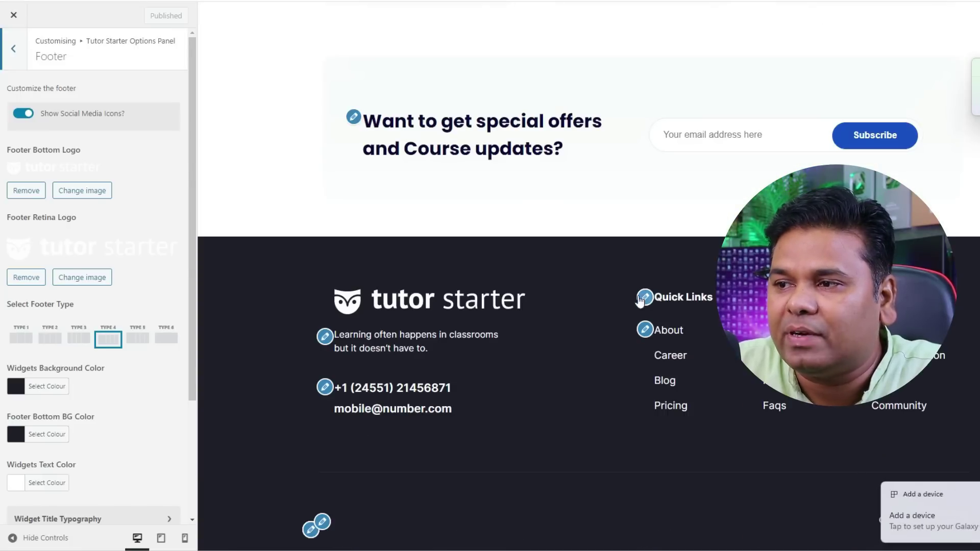
left_click(326, 337)
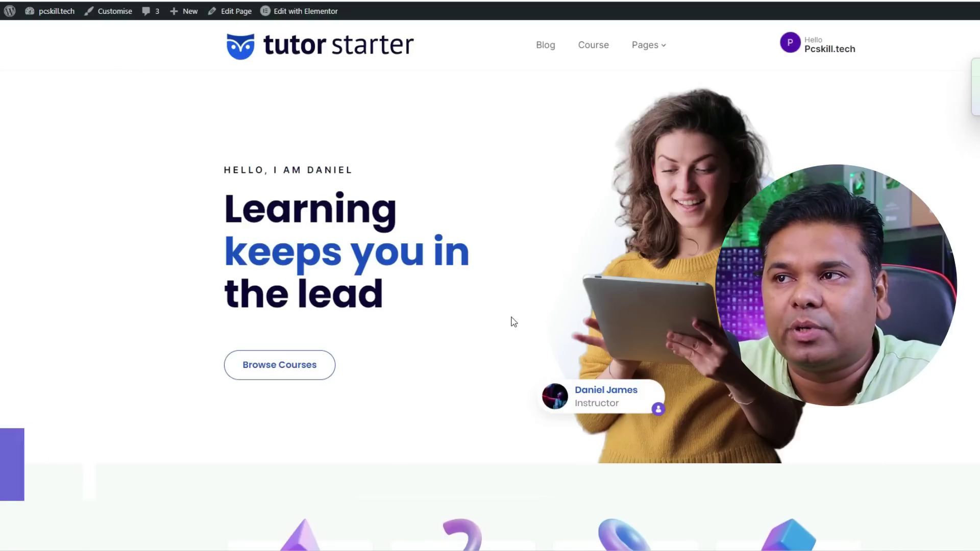
Open the home page in Elementor and select the hero's main heading text.
mouse_move(298, 22)
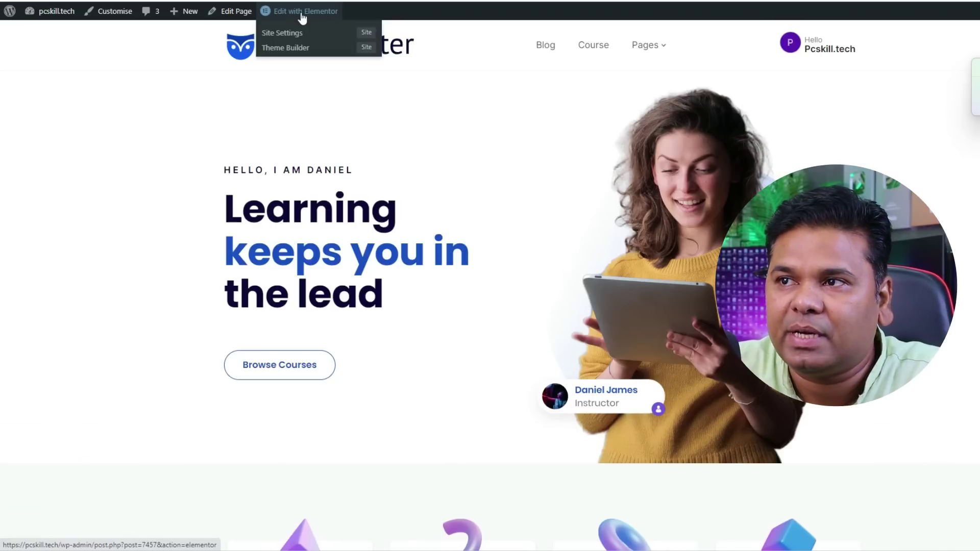
left_click(302, 16)
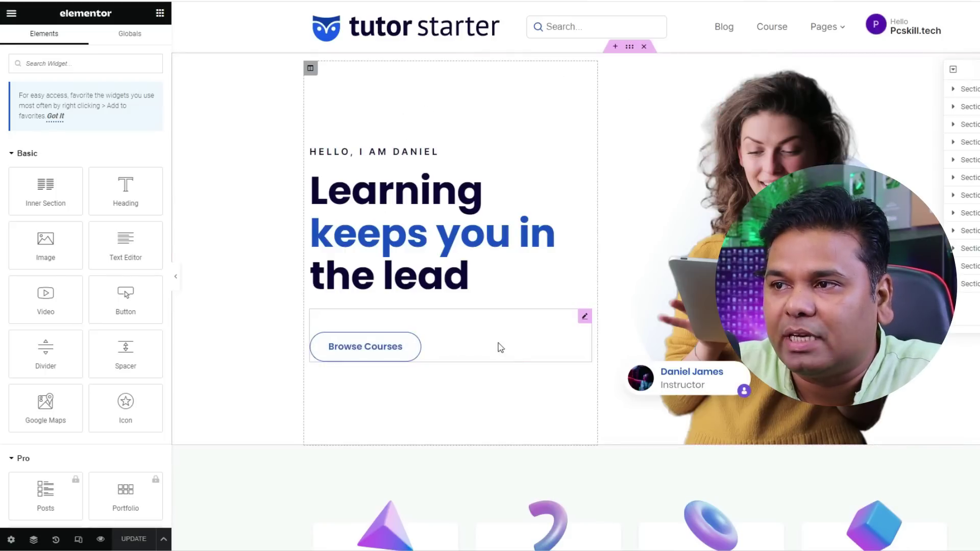
left_click(472, 275)
left_click_drag(316, 190, 479, 269)
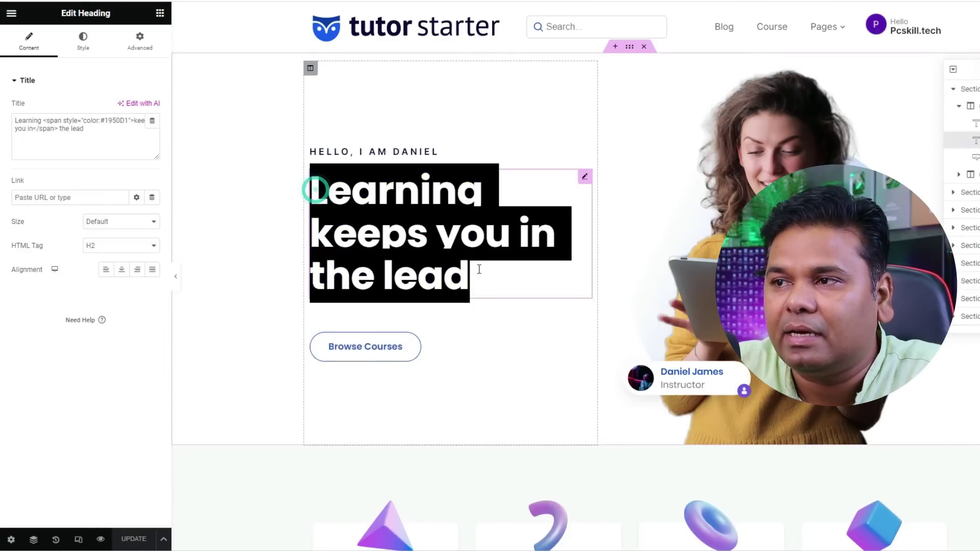
Replace the name in the 'Hello, I am' greeting heading with the site owner's name.
left_click(352, 152)
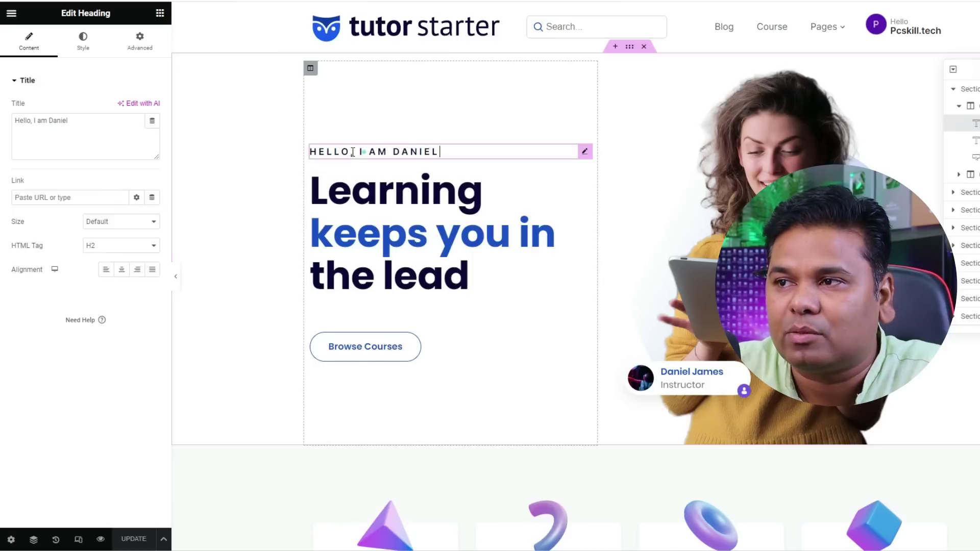
double_click(396, 152)
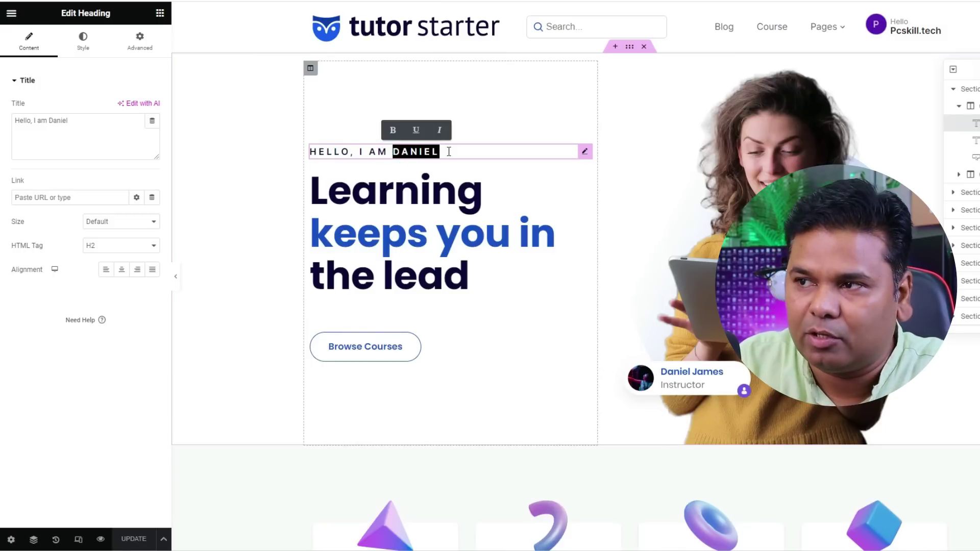
type("ABHIMANYU")
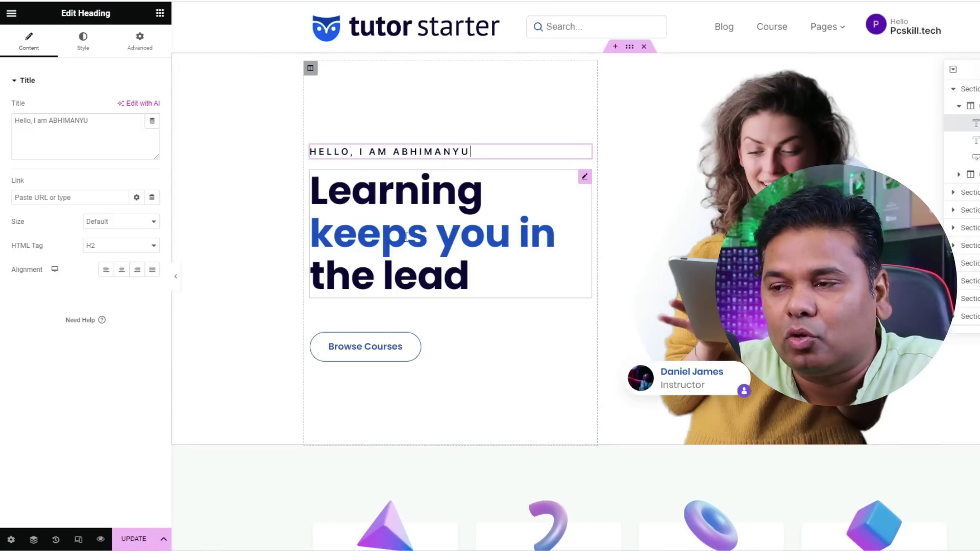
left_click(371, 355)
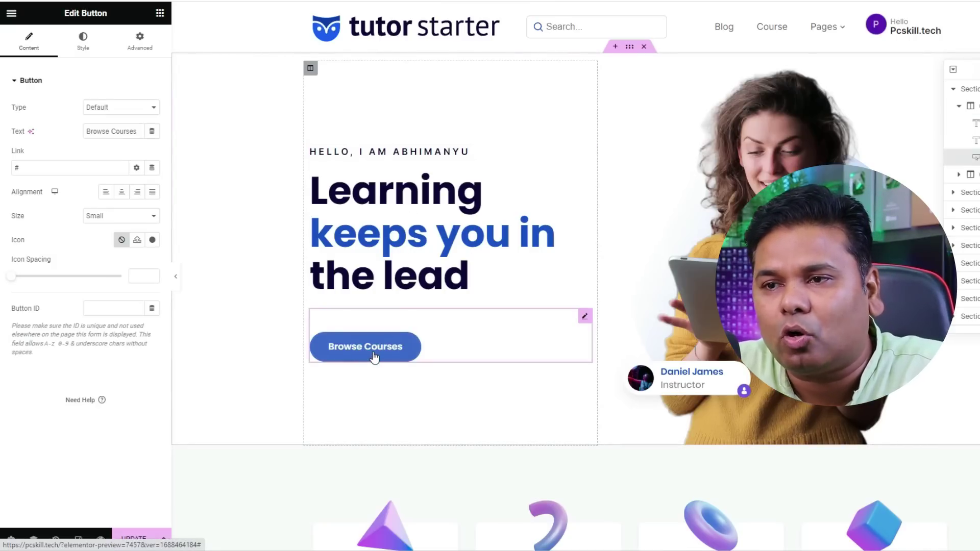
Relabel the hero button Courses and add an open-folder icon positioned after the text.
left_click(384, 352)
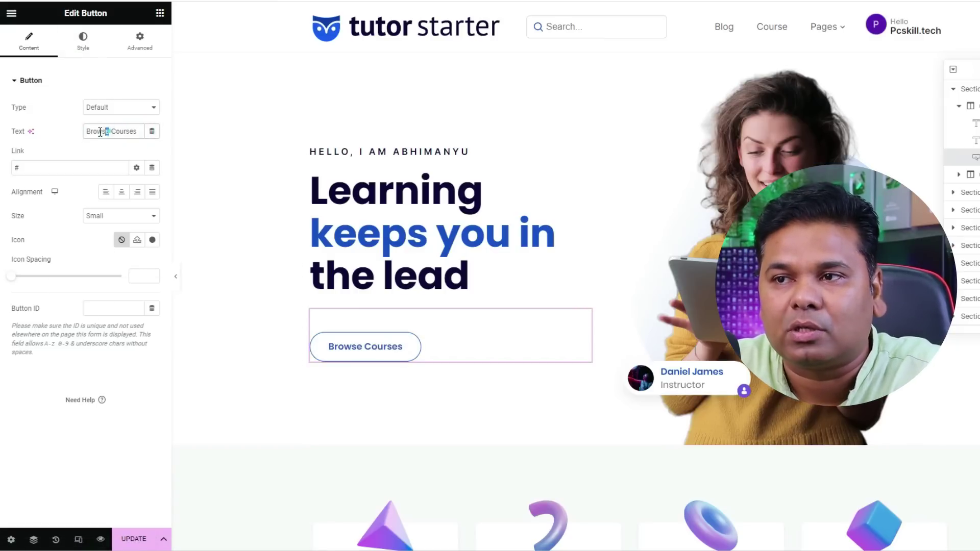
key("BackSpace")
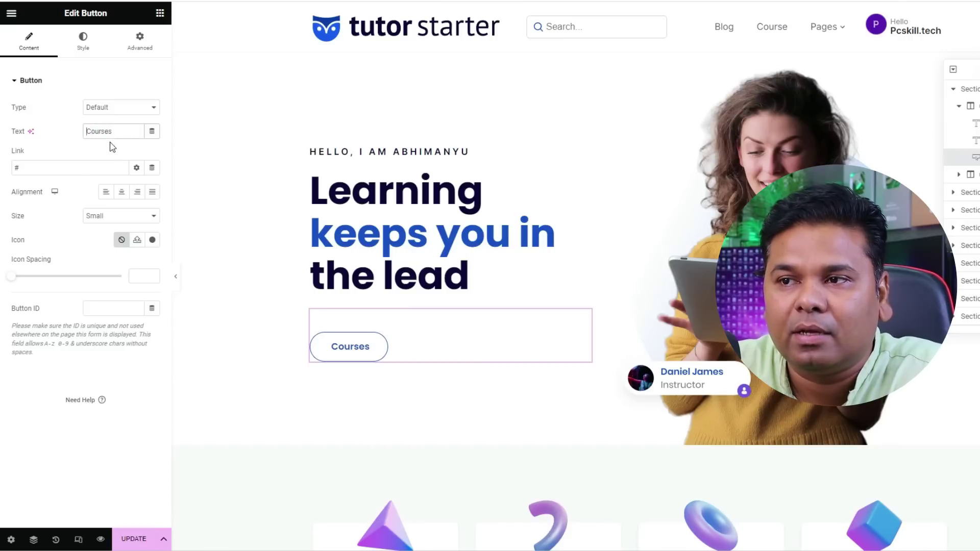
left_click(153, 240)
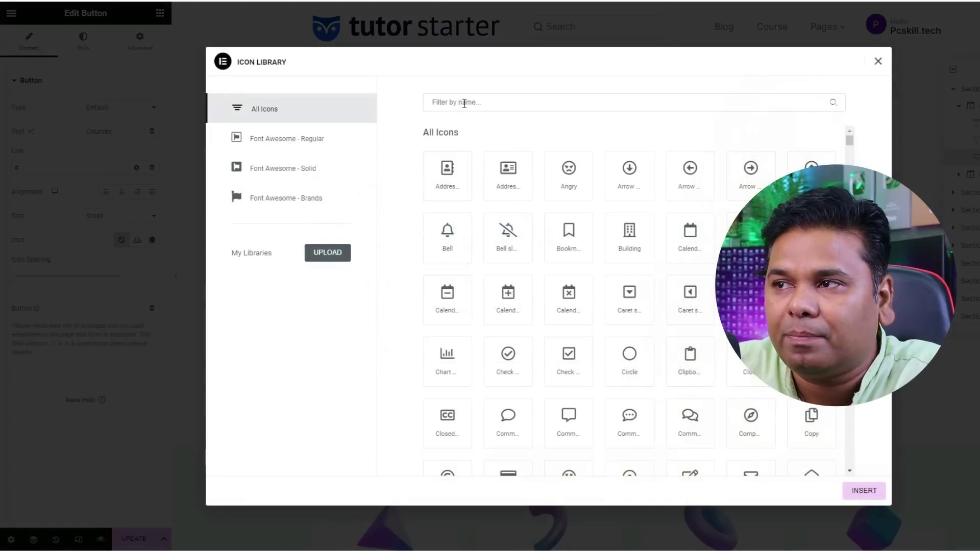
scroll(645, 239, "down", 10)
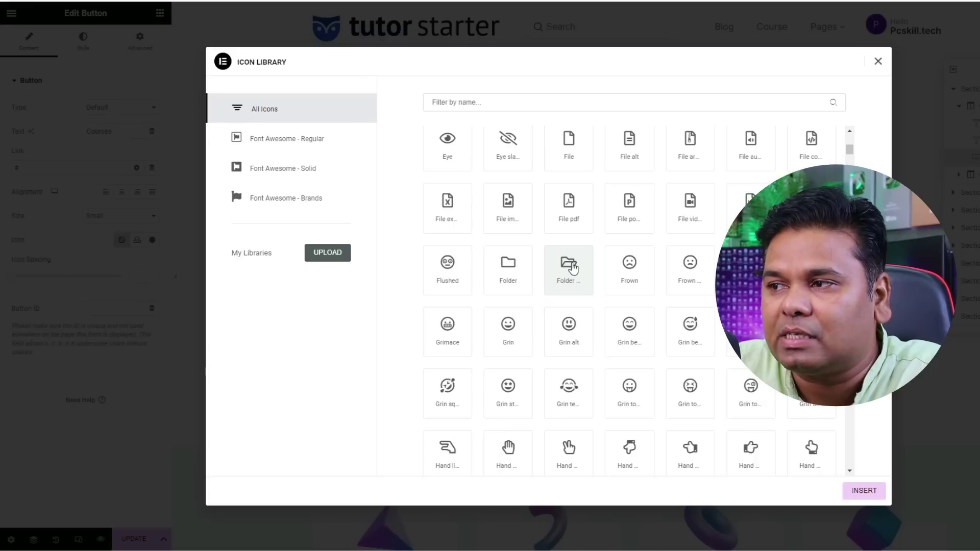
left_click(572, 267)
left_click(866, 493)
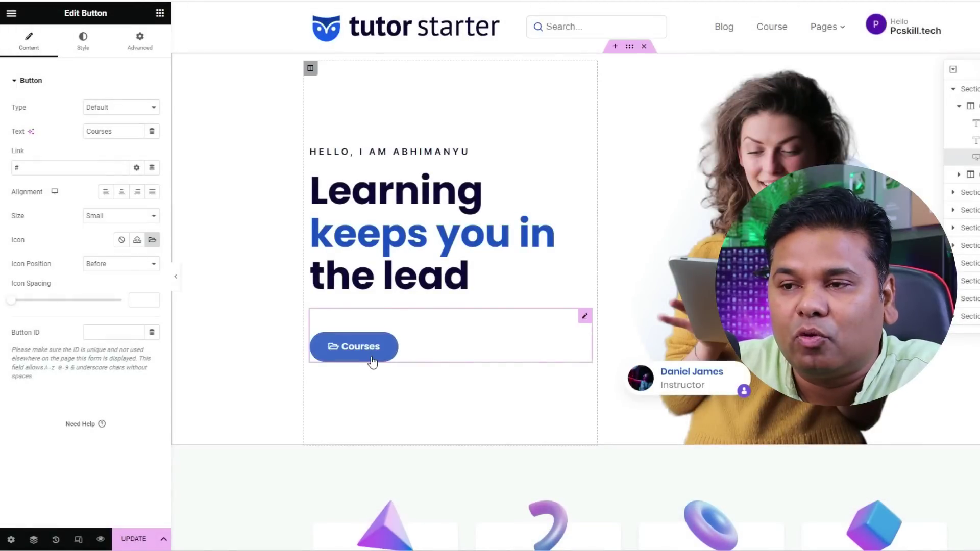
left_click(128, 265)
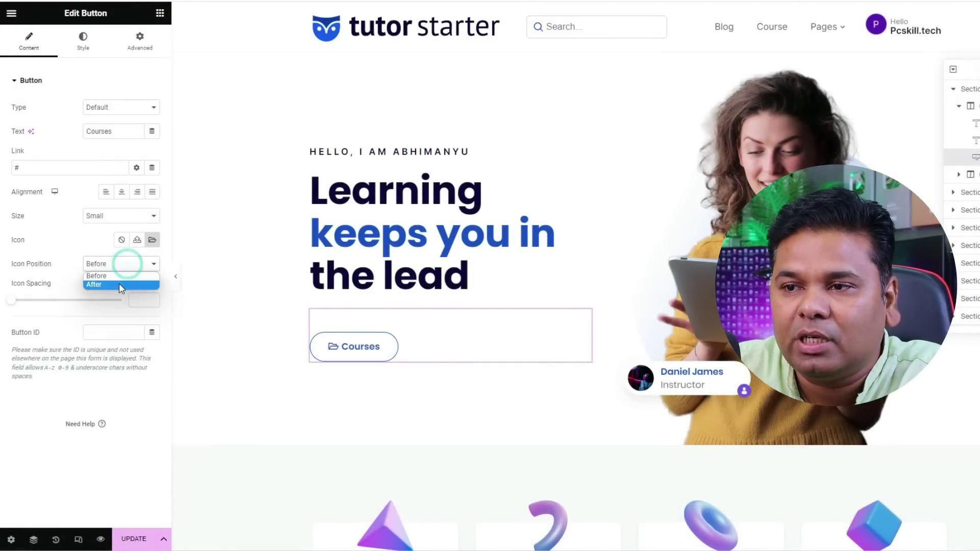
left_click(118, 284)
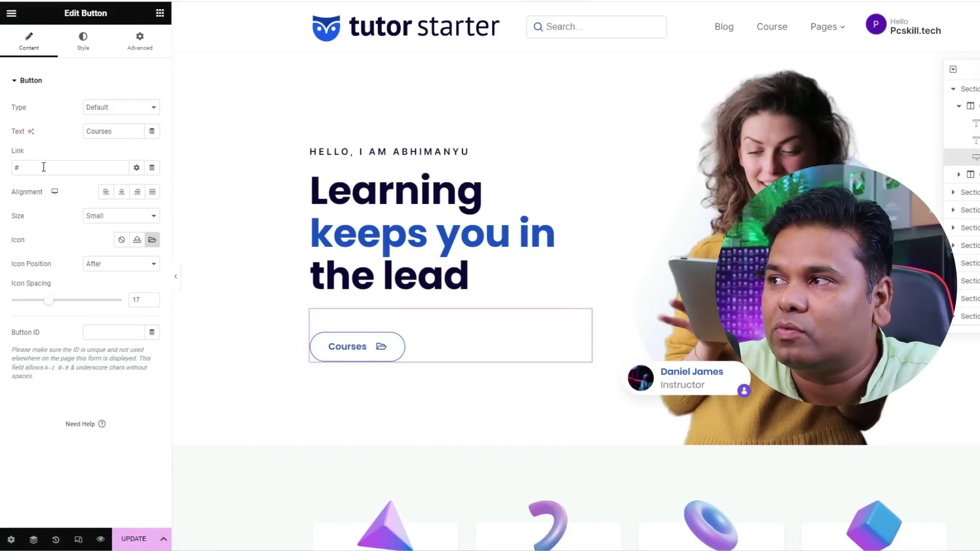
right_click(763, 29)
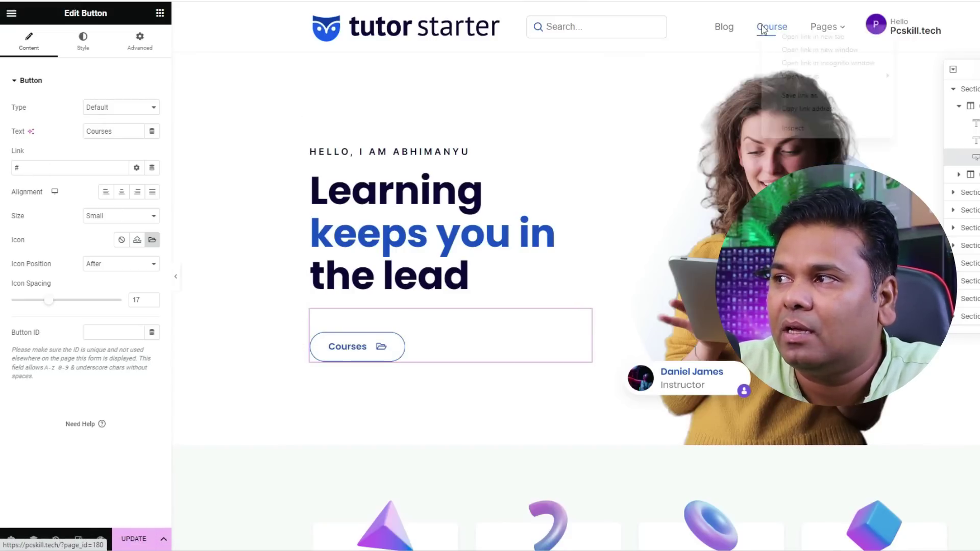
left_click(805, 109)
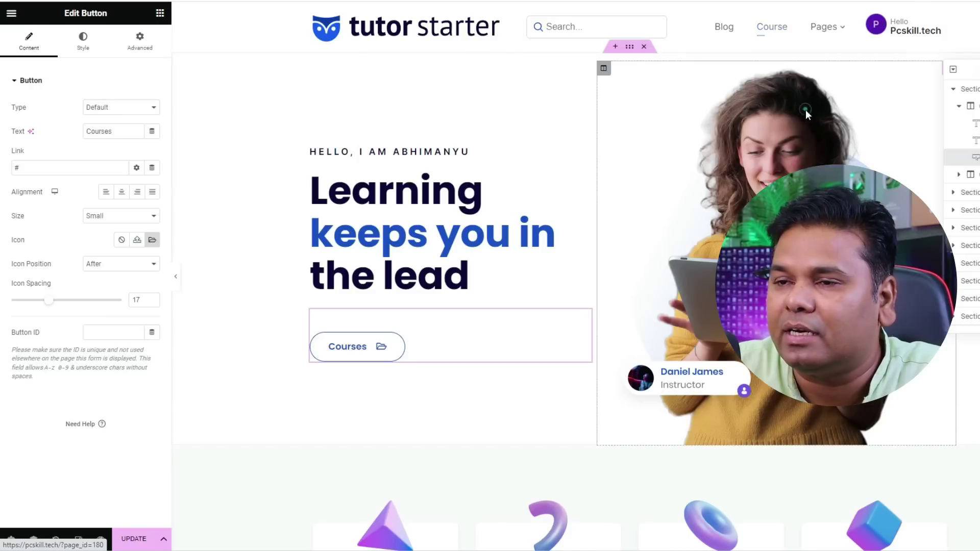
key("ctrl+v")
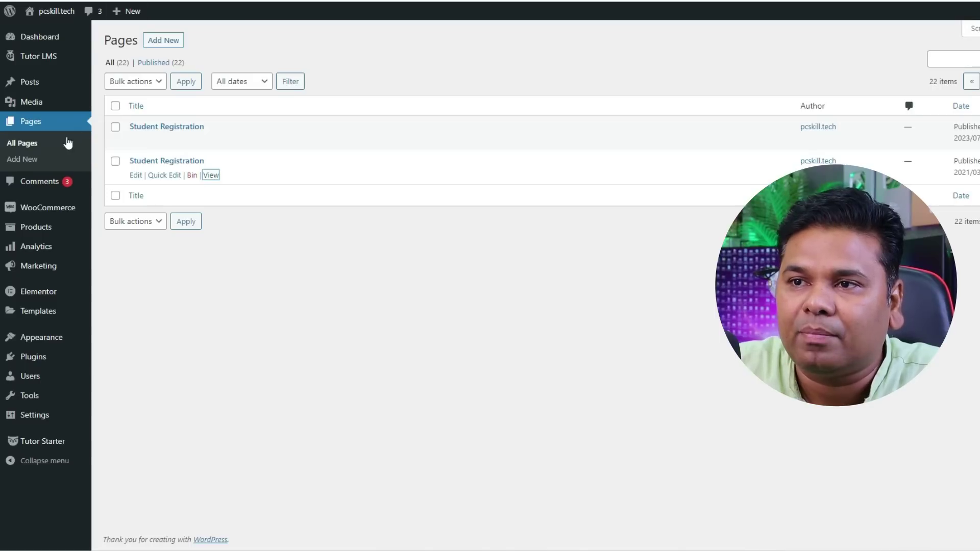
left_click(27, 145)
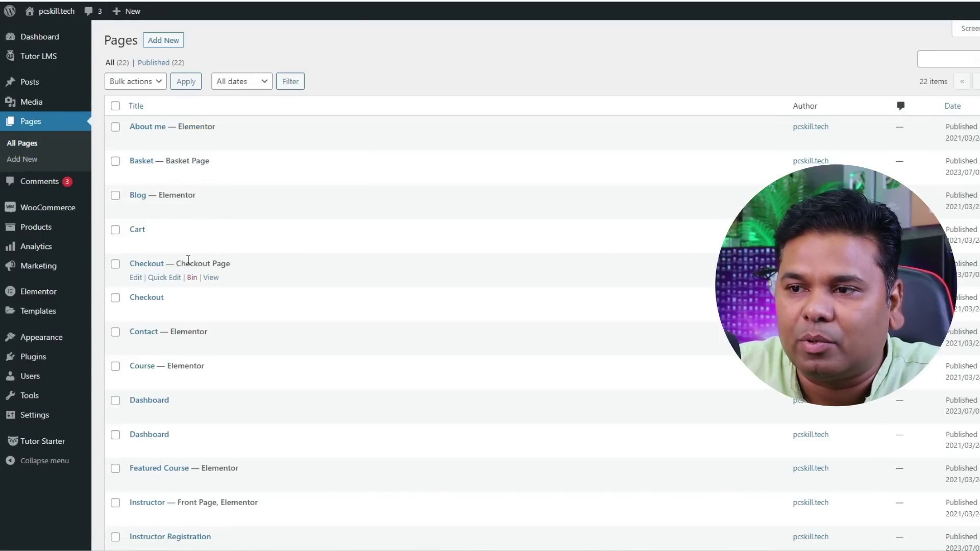
scroll(189, 260, "down", 1)
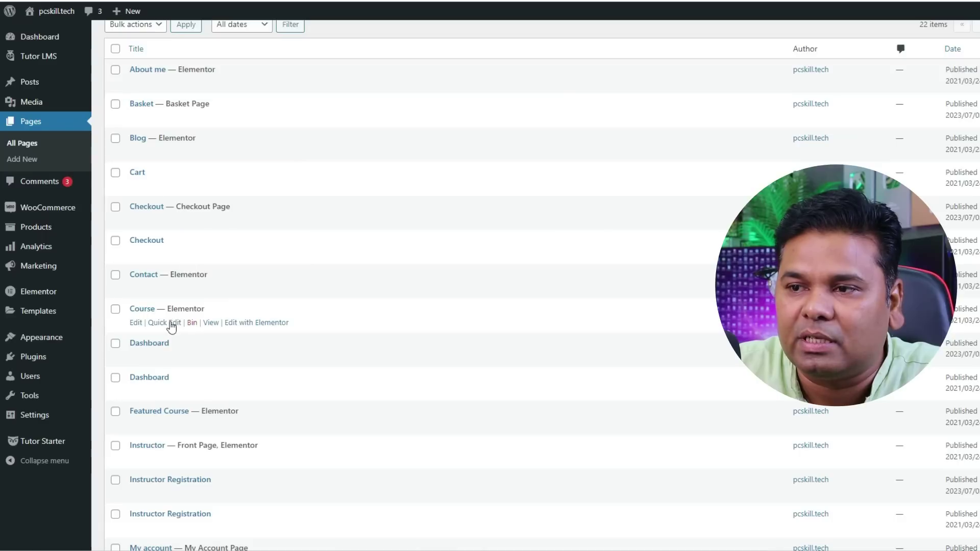
right_click(214, 324)
left_click(269, 405)
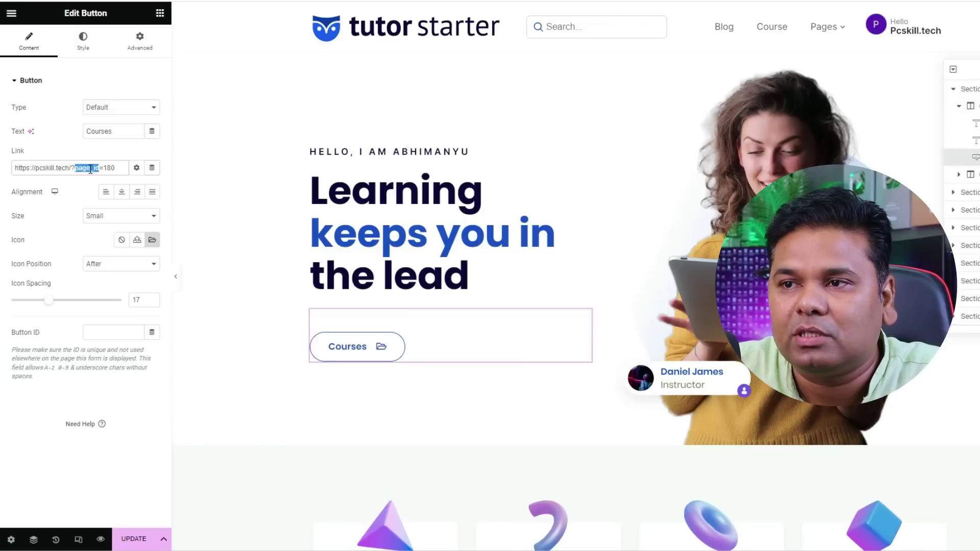
triple_click(90, 169)
key("ctrl+v")
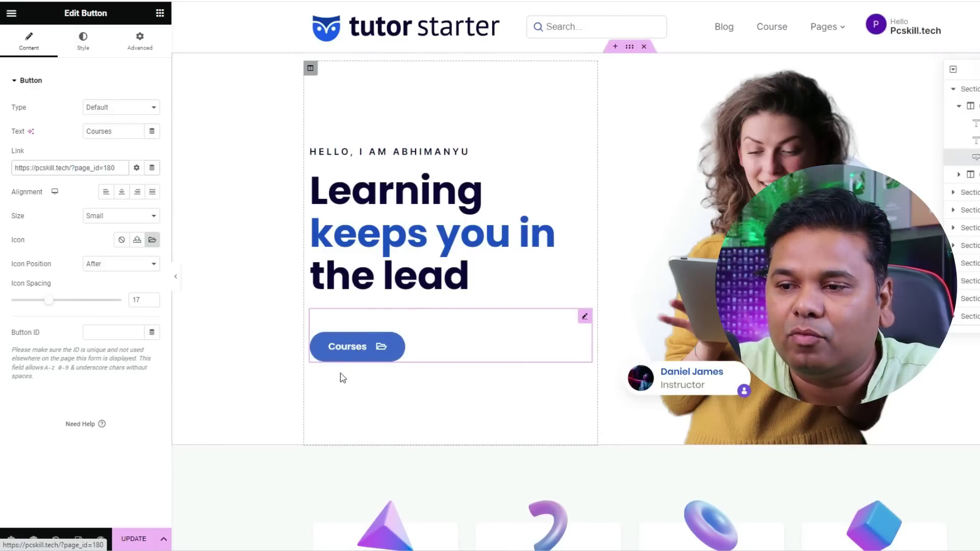
left_click(764, 163)
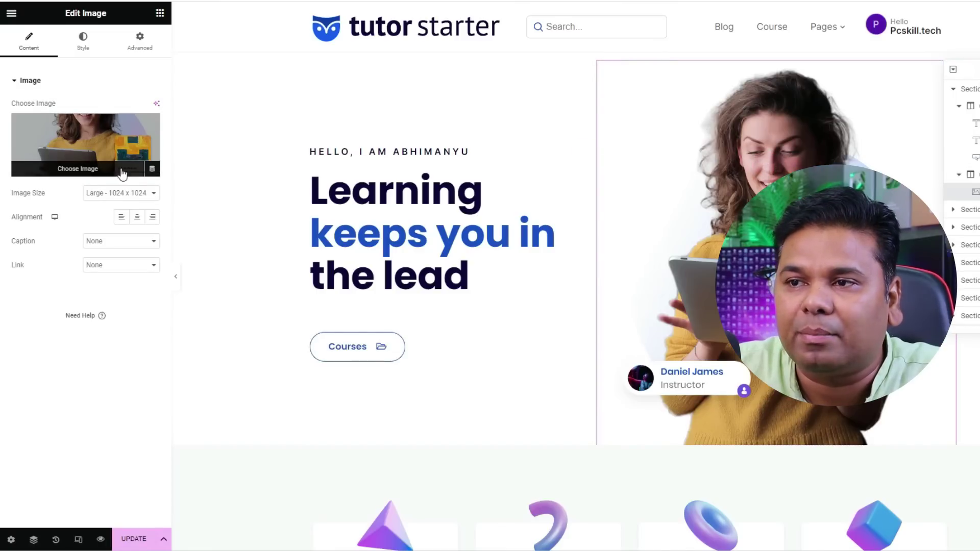
Upload the site owner's portrait photo and set it as the hero image.
left_click(77, 169)
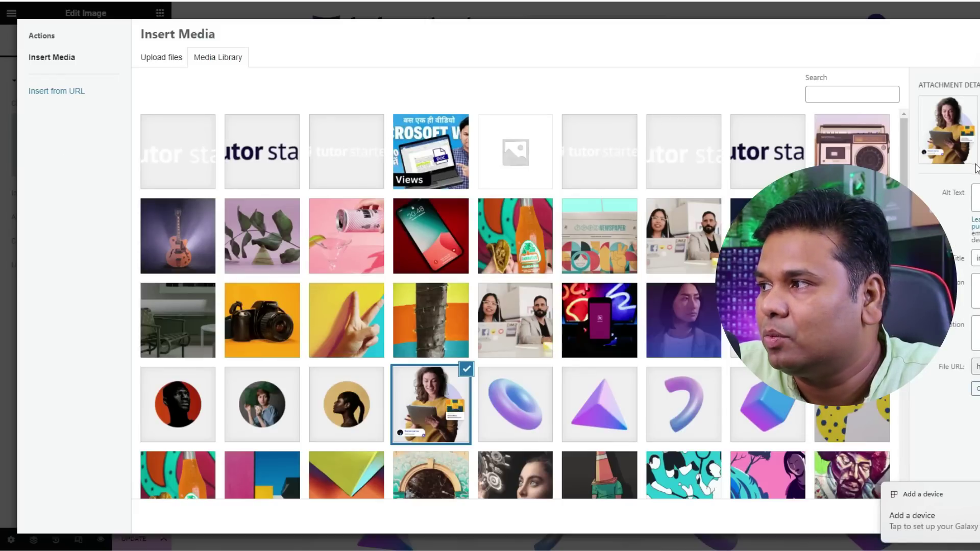
left_click(156, 59)
left_click(609, 258)
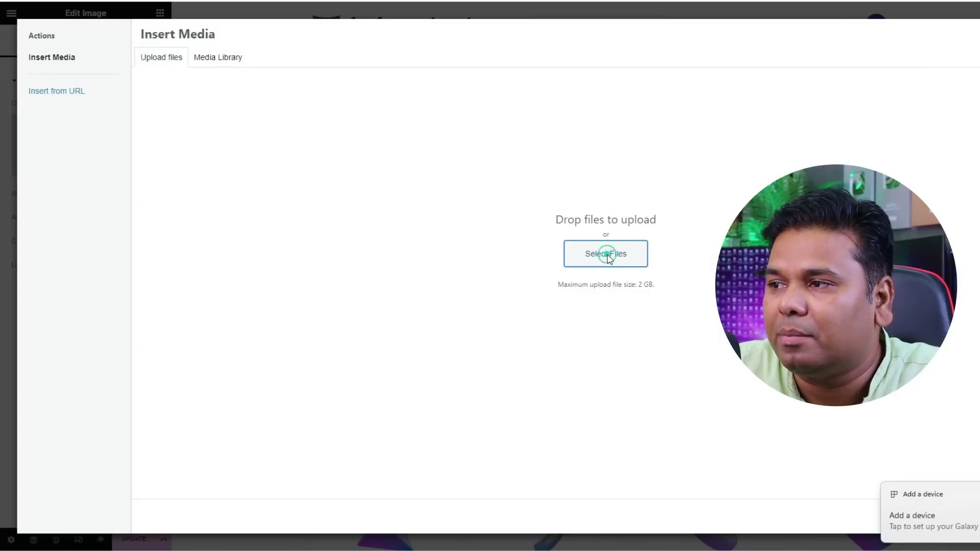
scroll(455, 227, "down", 10)
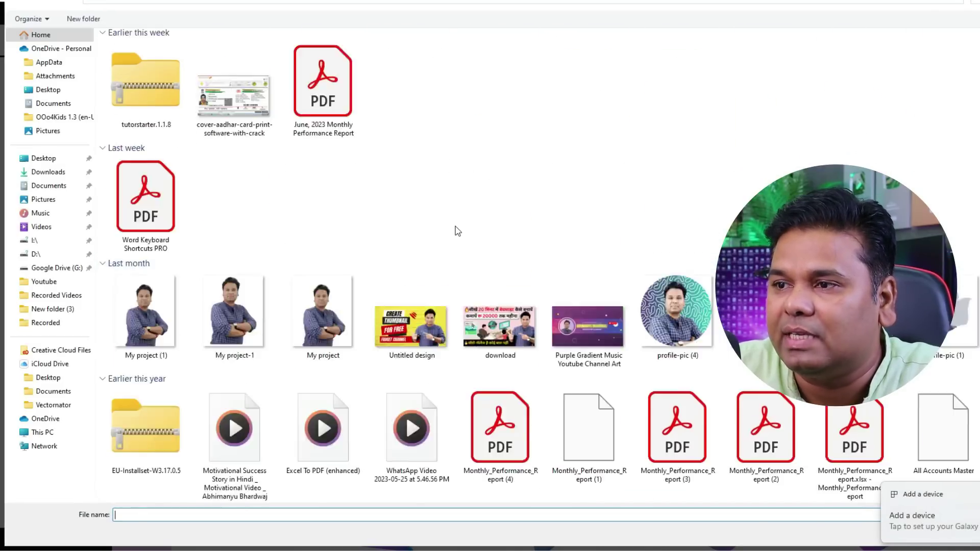
scroll(264, 35, "up", 3)
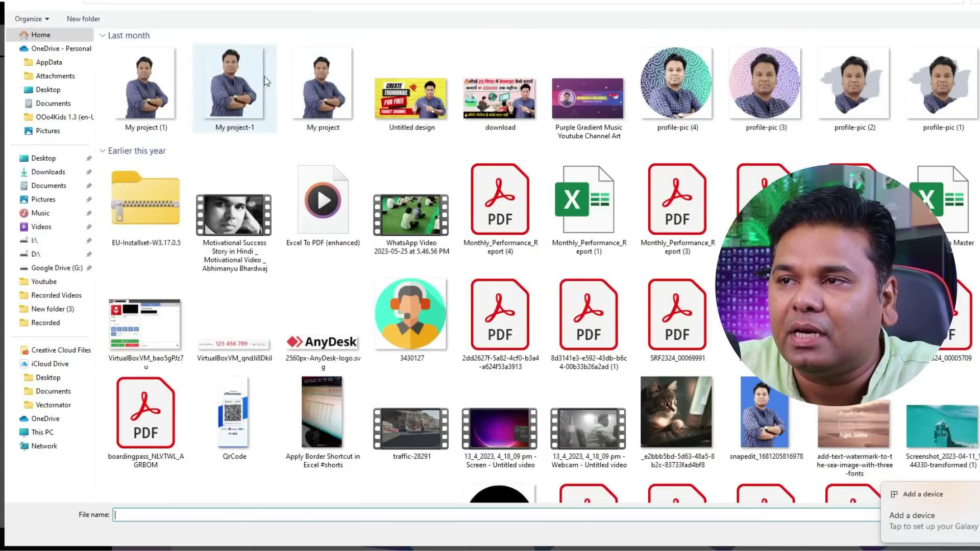
double_click(132, 91)
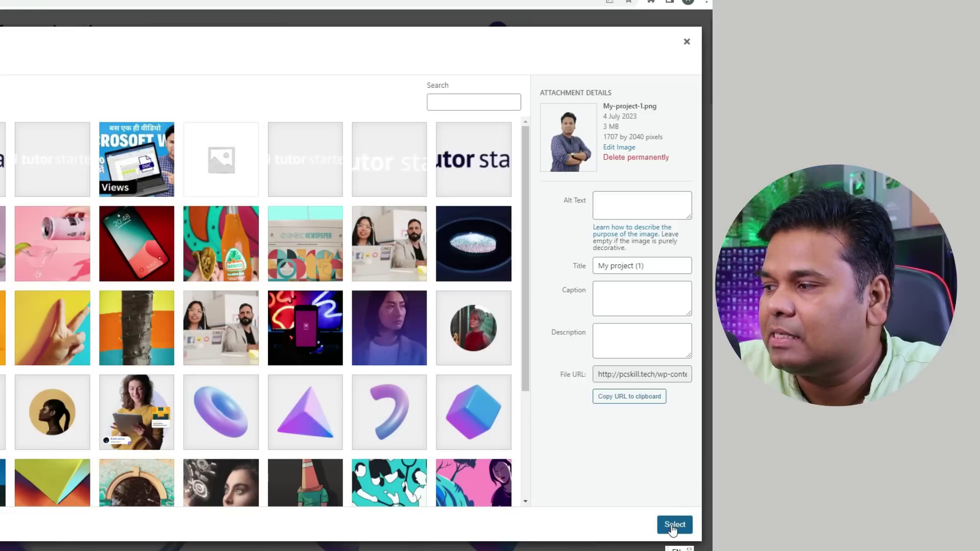
left_click(674, 526)
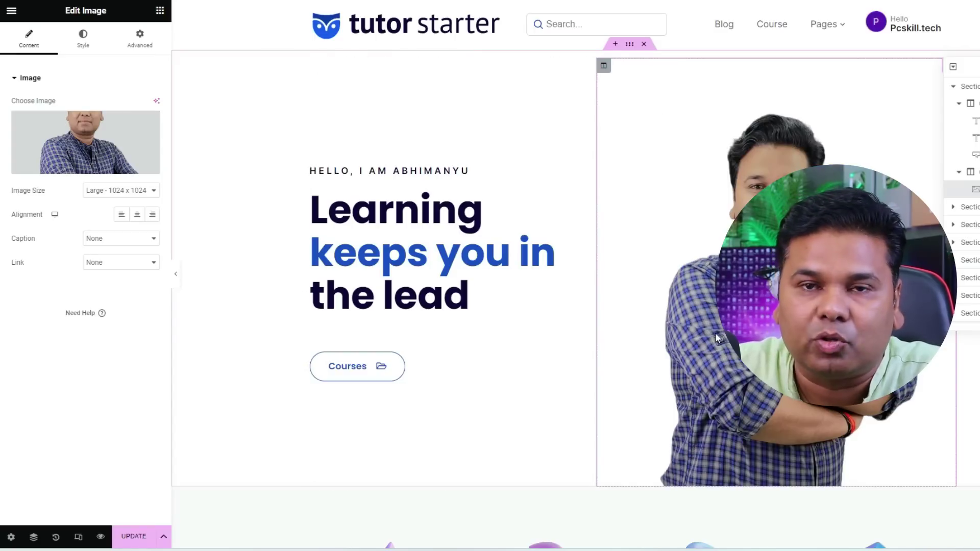
Review the updated hero and save the page with UPDATE.
scroll(711, 317, "down", 8)
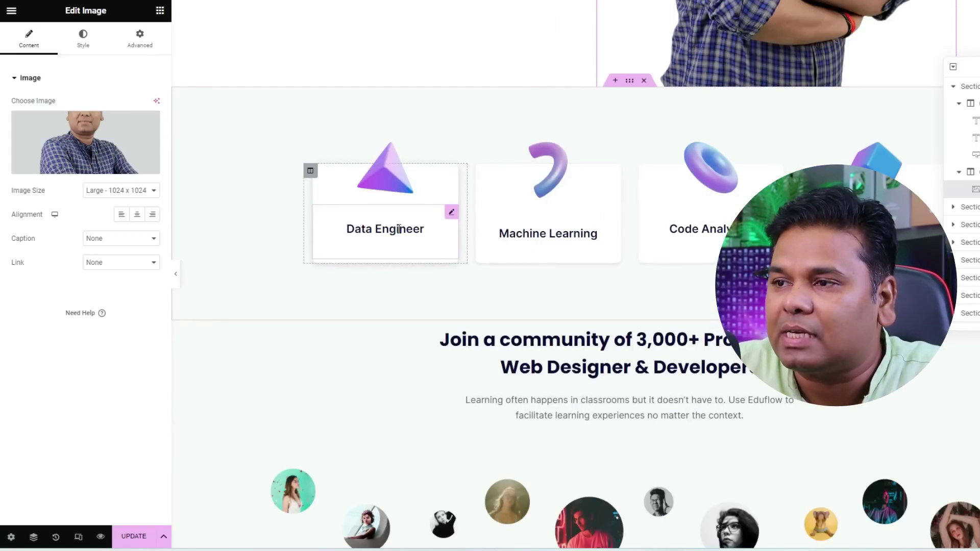
scroll(449, 214, "down", 5)
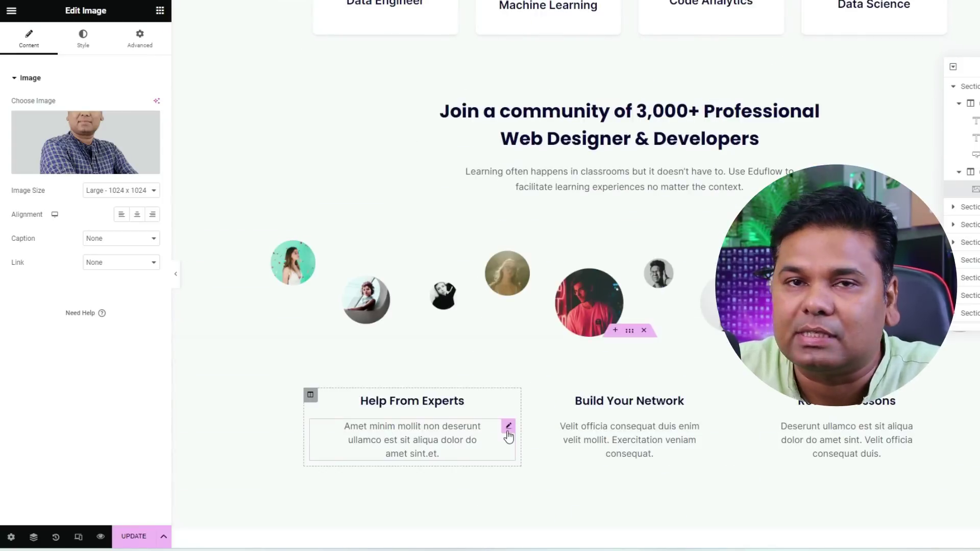
scroll(492, 411, "up", 12)
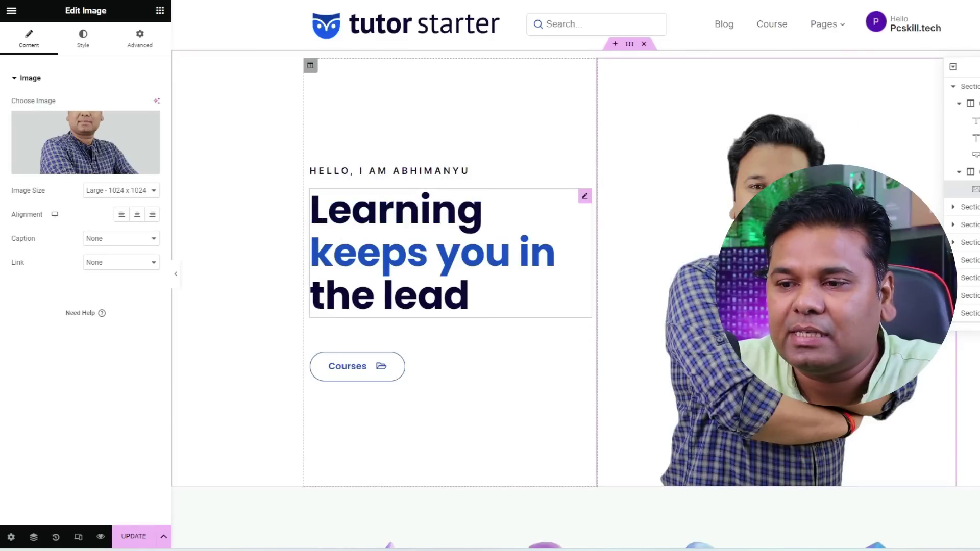
left_click(134, 543)
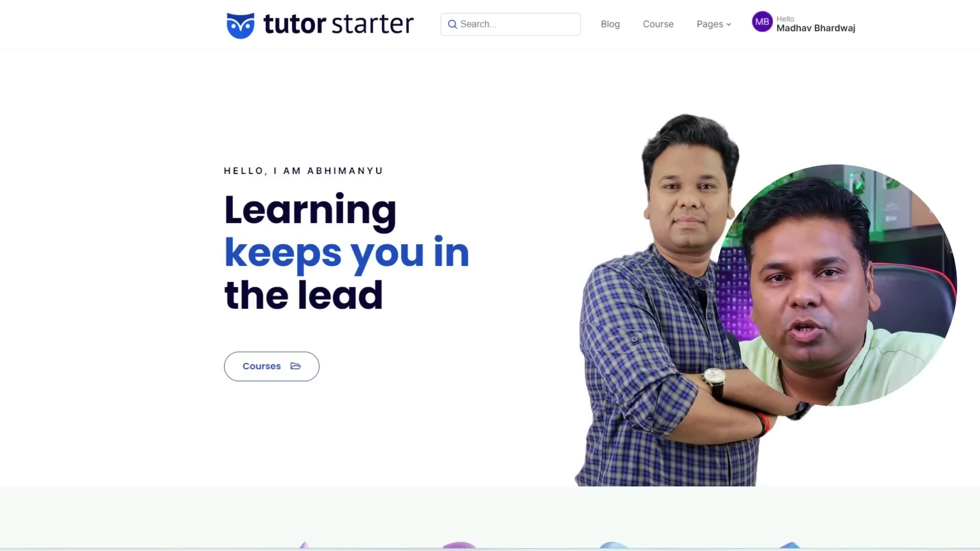